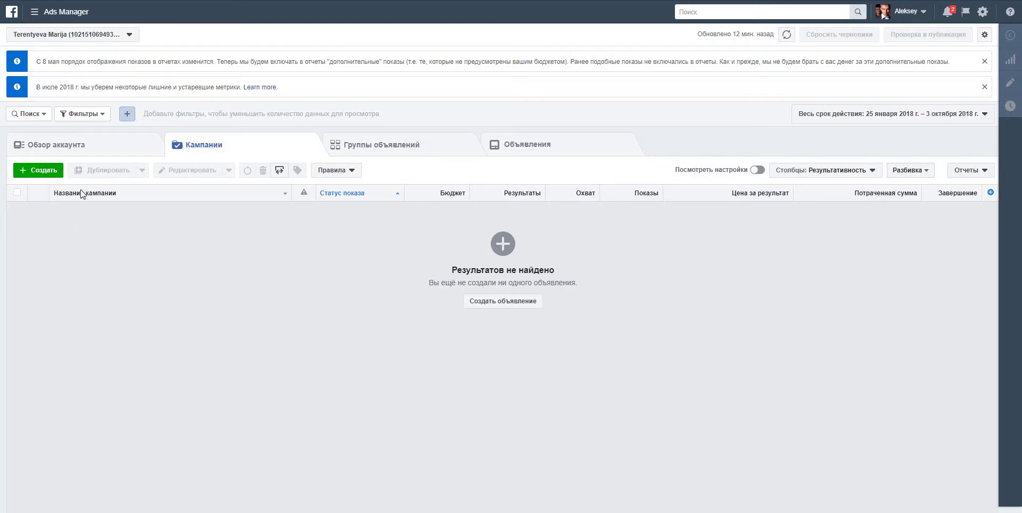
# Step: Open the saved audiences list and review the targeting details of Широкая аудитория 1, 2 and 3
pyautogui.click(60, 16)
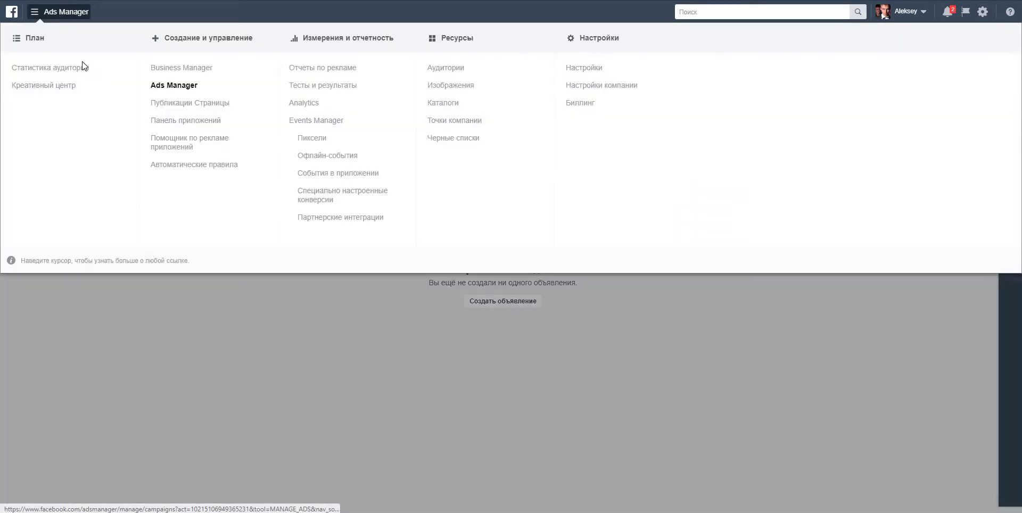
pyautogui.click(457, 69)
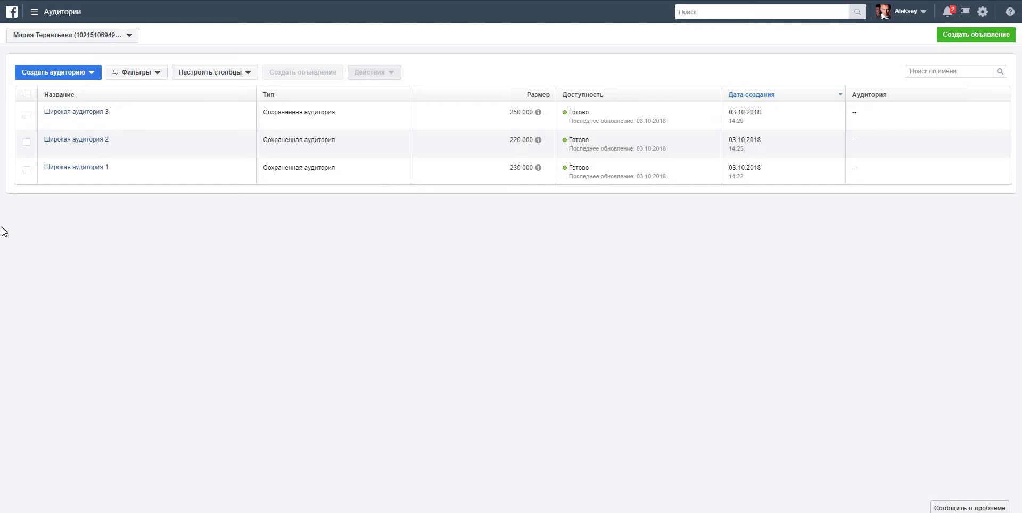
pyautogui.moveTo(79, 171)
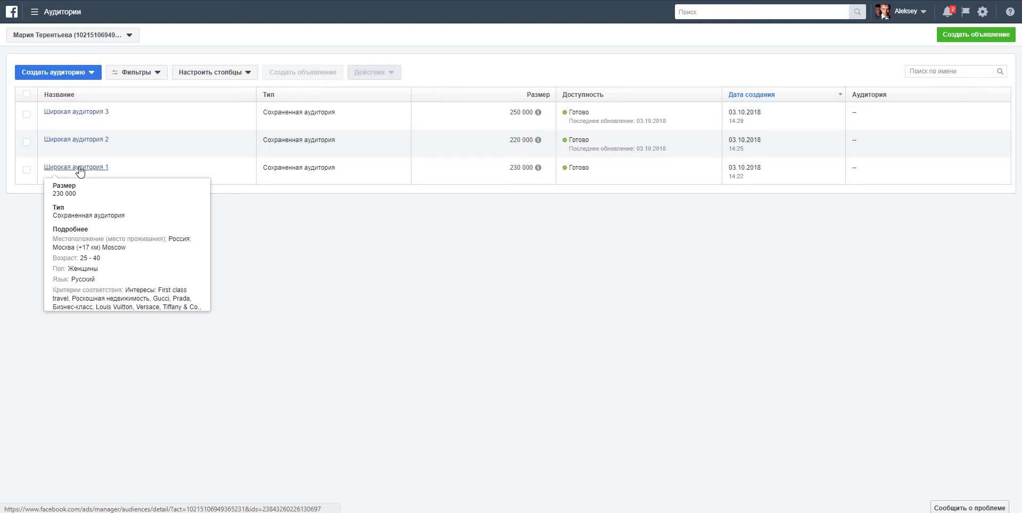
pyautogui.click(80, 172)
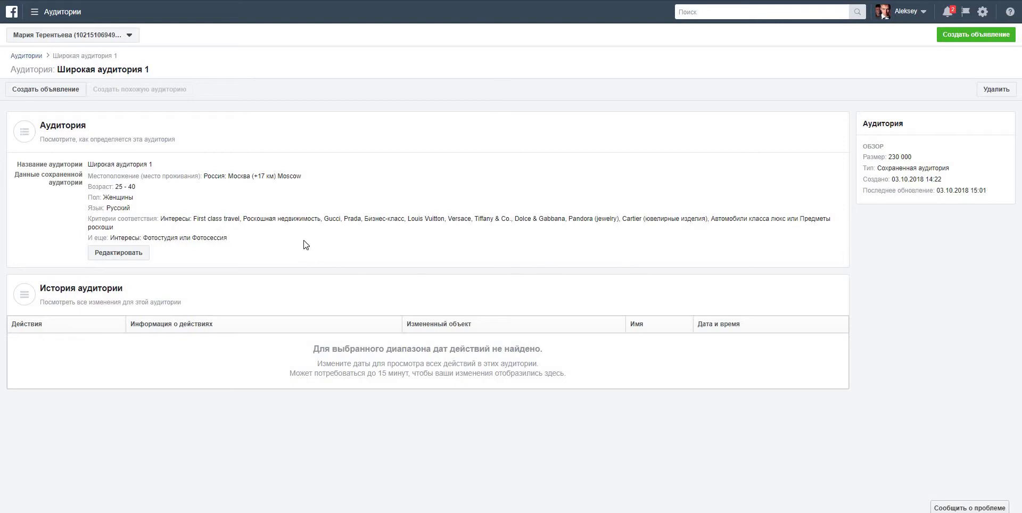
pyautogui.click(30, 55)
pyautogui.moveTo(86, 145)
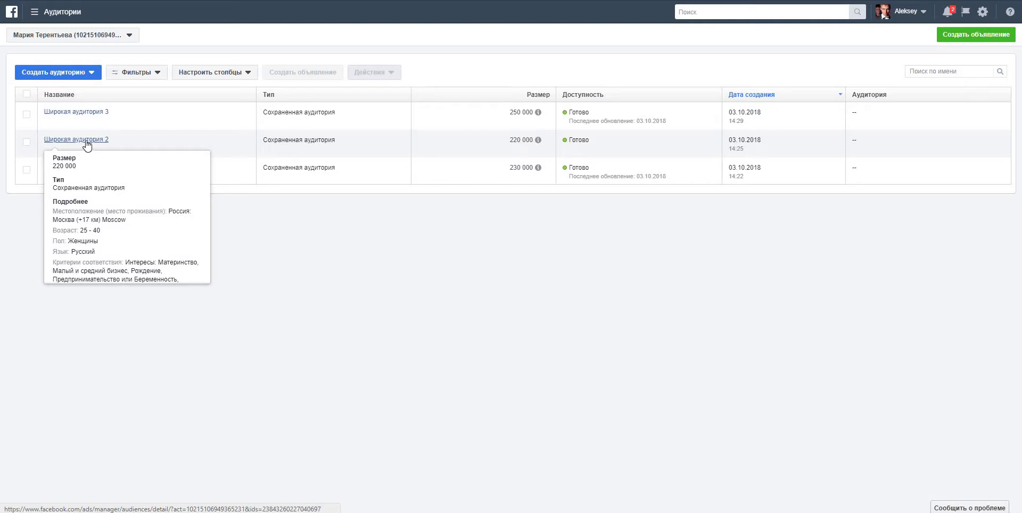
pyautogui.moveTo(91, 116)
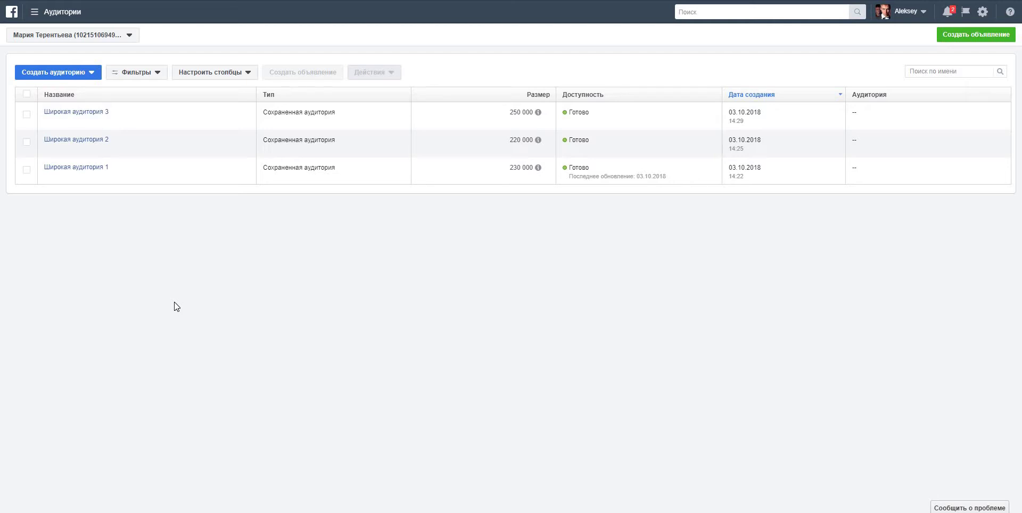
# Step: Create an ad from the saved audience Широкая аудитория 1 with Трафик as the campaign objective
pyautogui.click(27, 170)
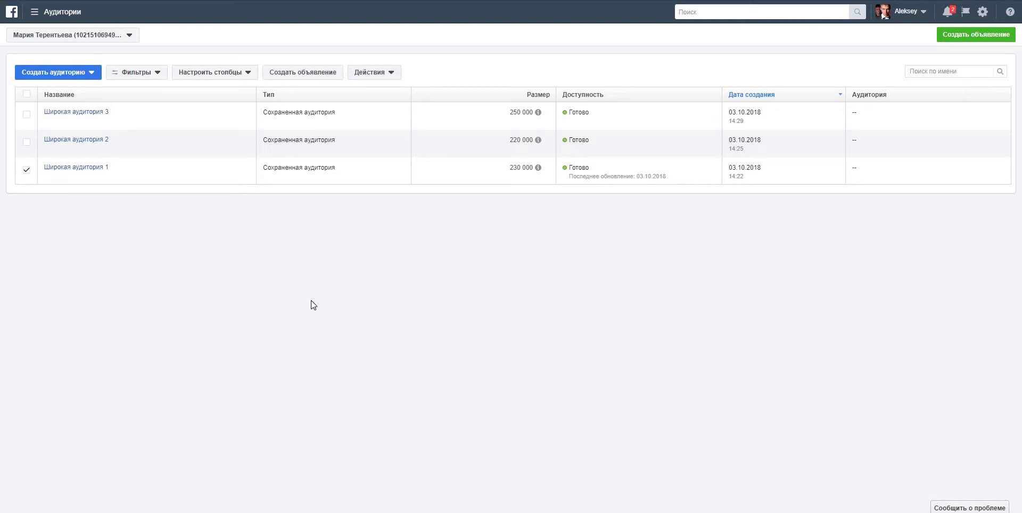
pyautogui.click(317, 73)
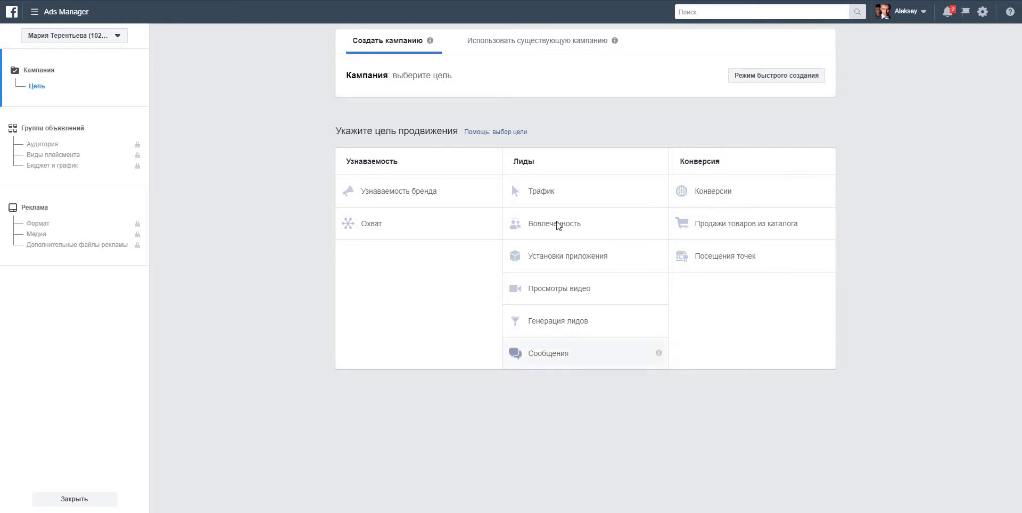
pyautogui.click(548, 192)
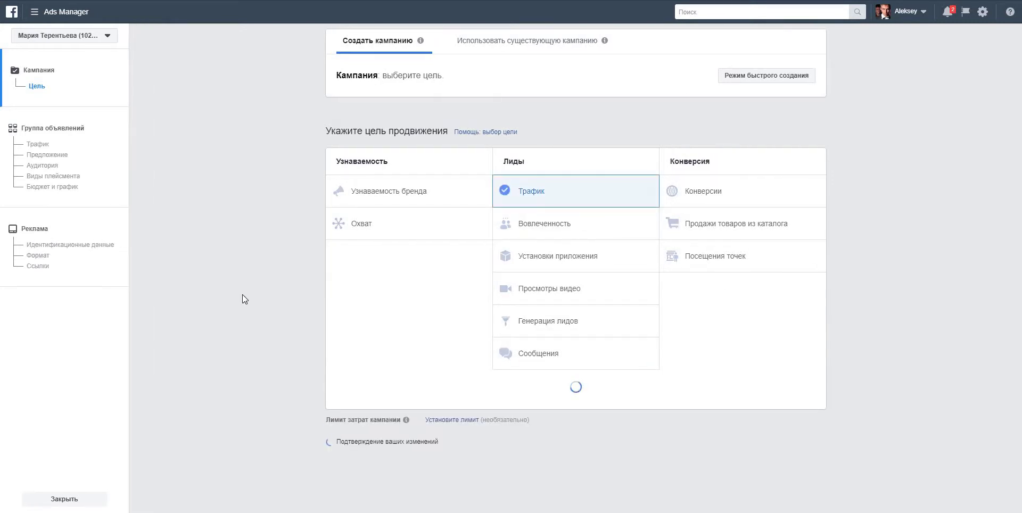
# Step: Name the campaign "Трафик ЦА1 зима лента", continue to the ad group and give it the same name
pyautogui.click(555, 339)
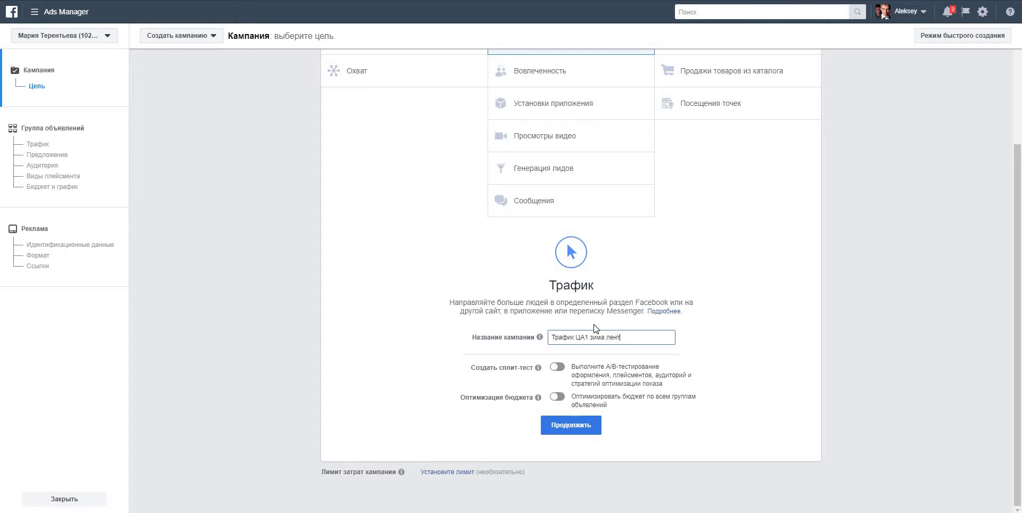
pyautogui.hotkey('ctrl', 'a')
pyautogui.hotkey('ctrl', 'c')
pyautogui.click(389, 283)
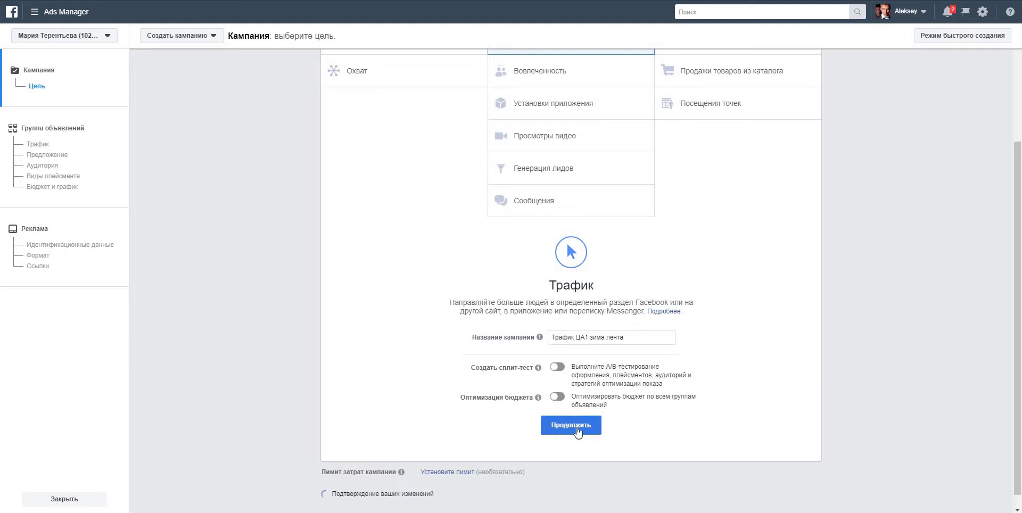
pyautogui.click(575, 428)
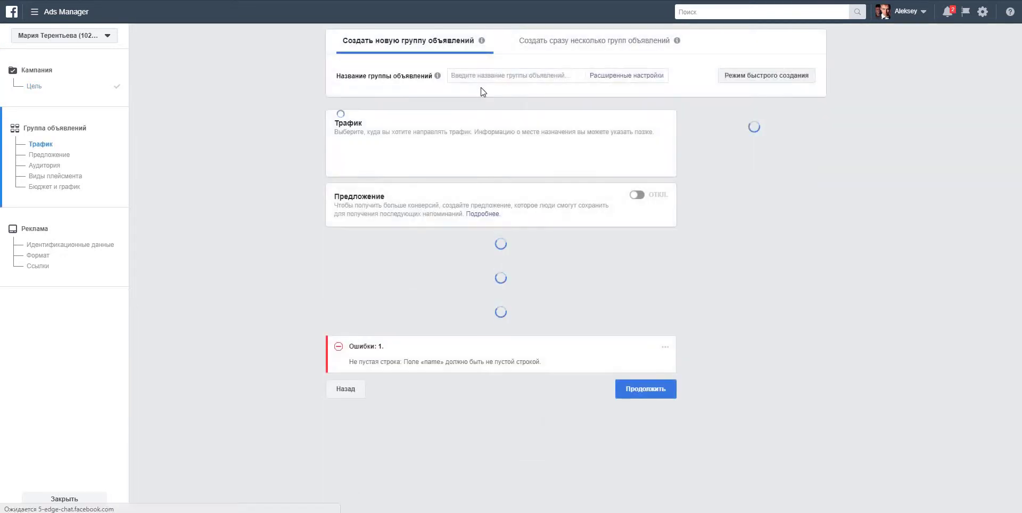
pyautogui.click(481, 78)
pyautogui.hotkey('ctrl', 'v')
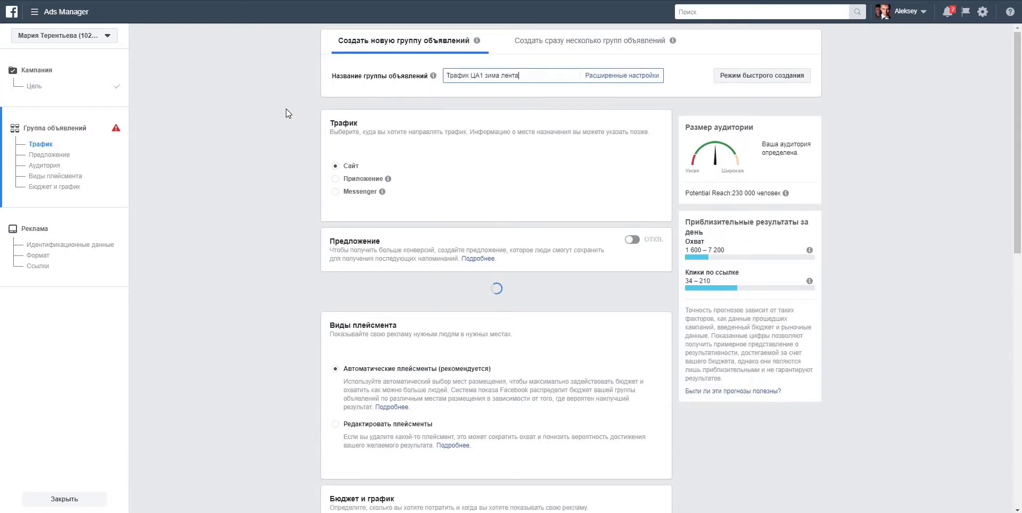
# Step: Switch the ad group to manually edited placements and deselect all platforms and positions except the Instagram feed (Лента)
pyautogui.scroll(-3, 277, 239)
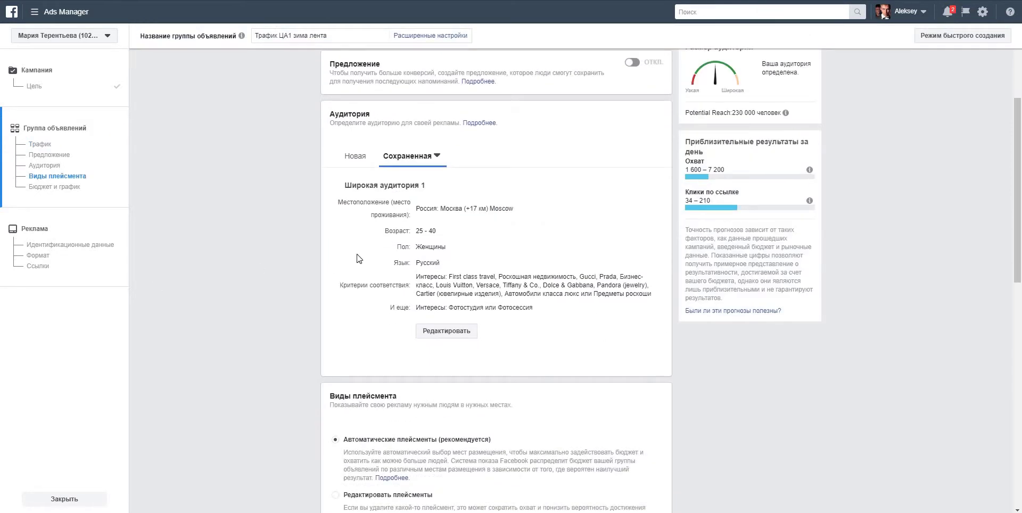
pyautogui.scroll(-5, 299, 257)
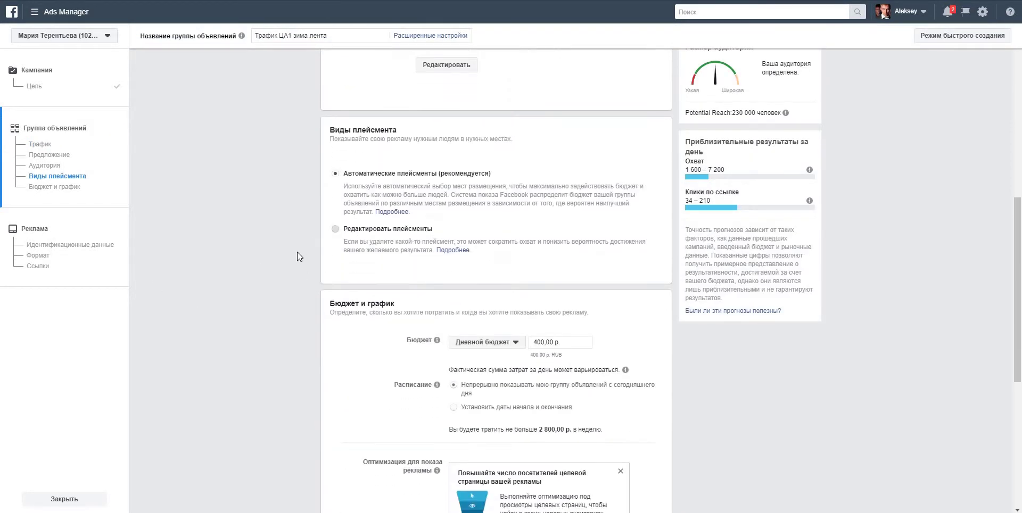
pyautogui.click(335, 229)
pyautogui.scroll(-3, 428, 268)
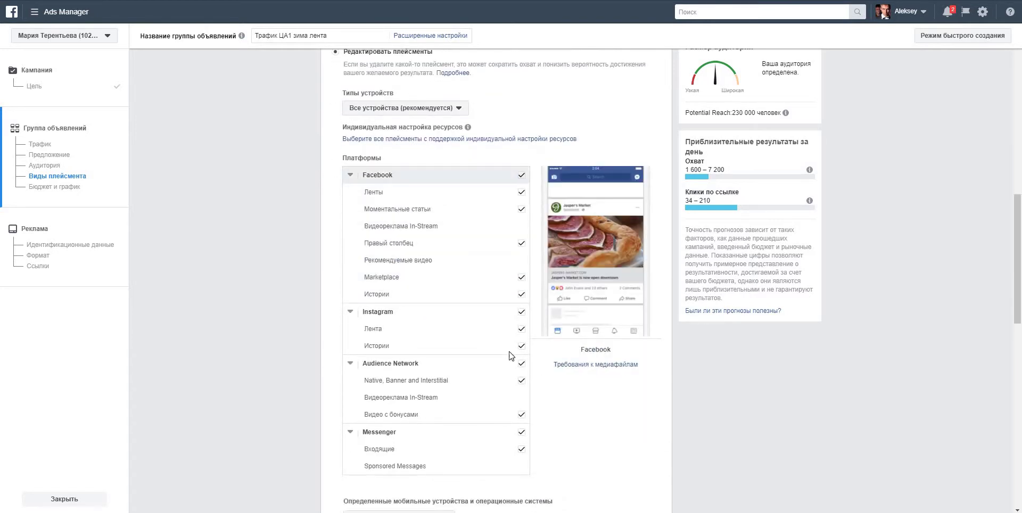
pyautogui.click(522, 382)
pyautogui.click(523, 415)
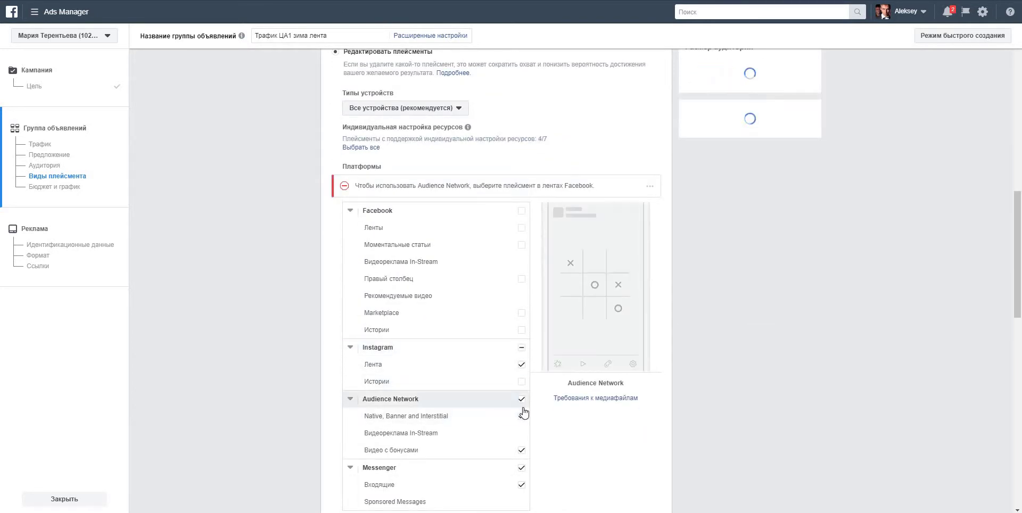
pyautogui.scroll(-3, 534, 481)
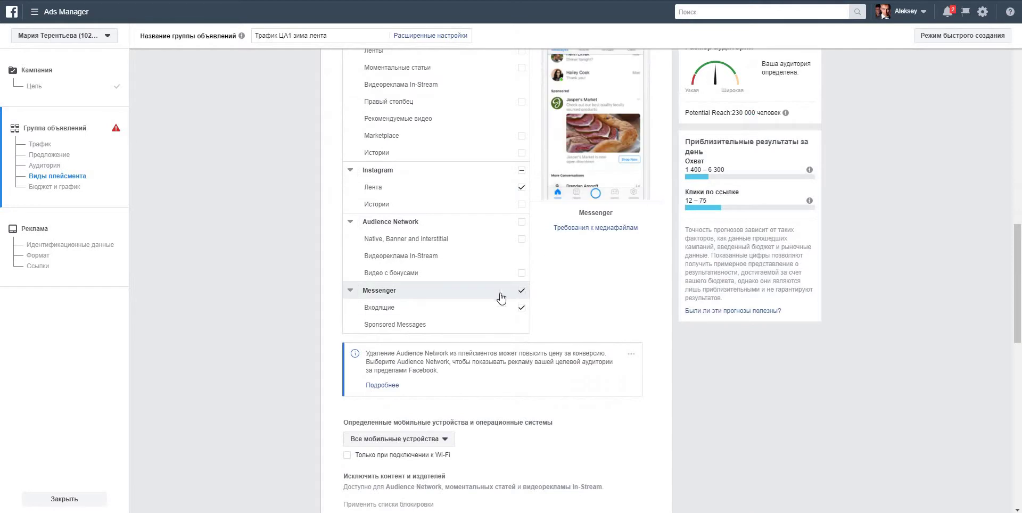
# Step: Set the ad group's daily budget to 100 RUB and continue to the ad setup
pyautogui.scroll(-7, 279, 290)
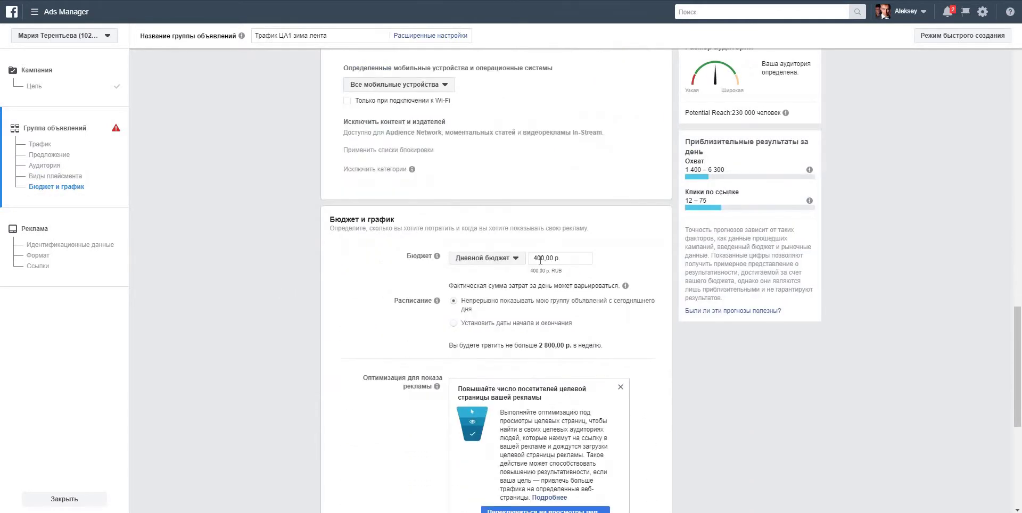
pyautogui.doubleClick(536, 258)
pyautogui.write('100')
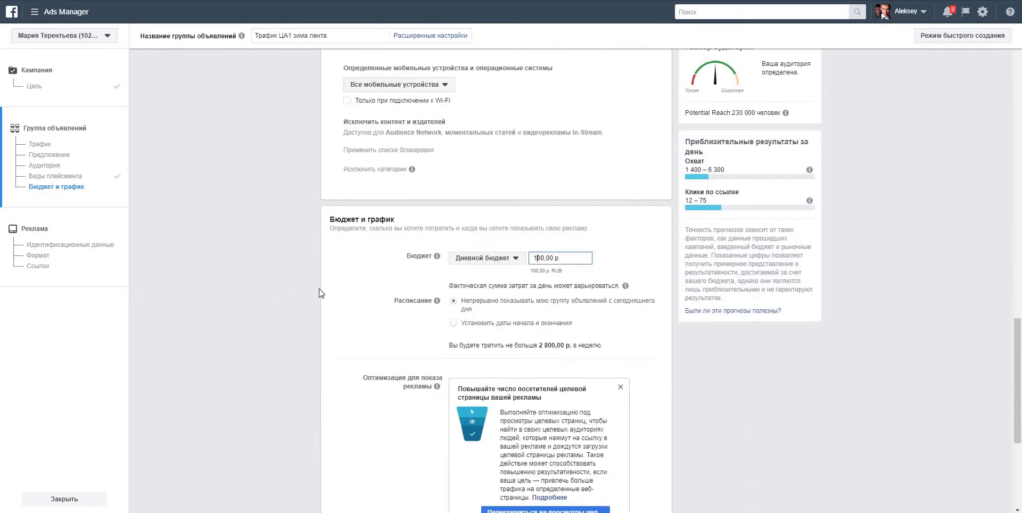
pyautogui.scroll(-5, 605, 489)
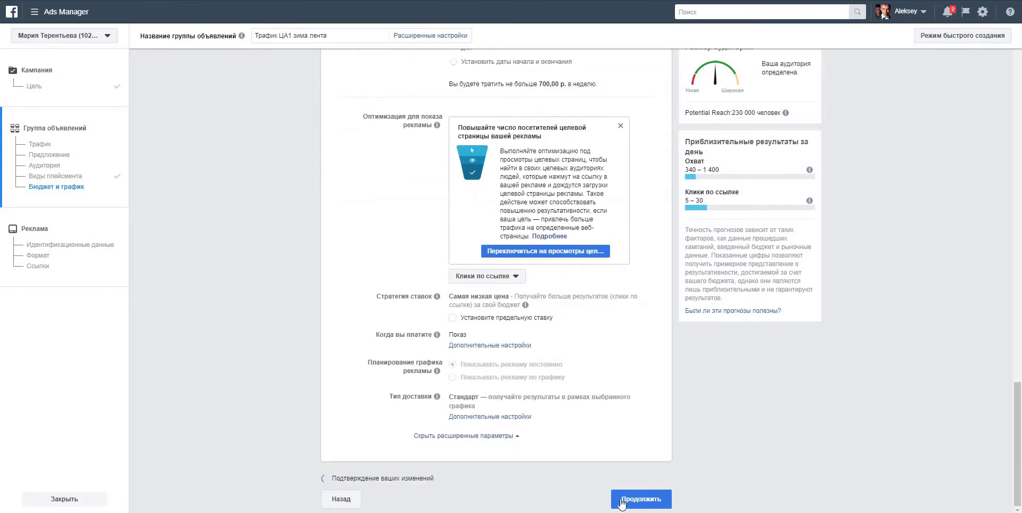
pyautogui.click(652, 499)
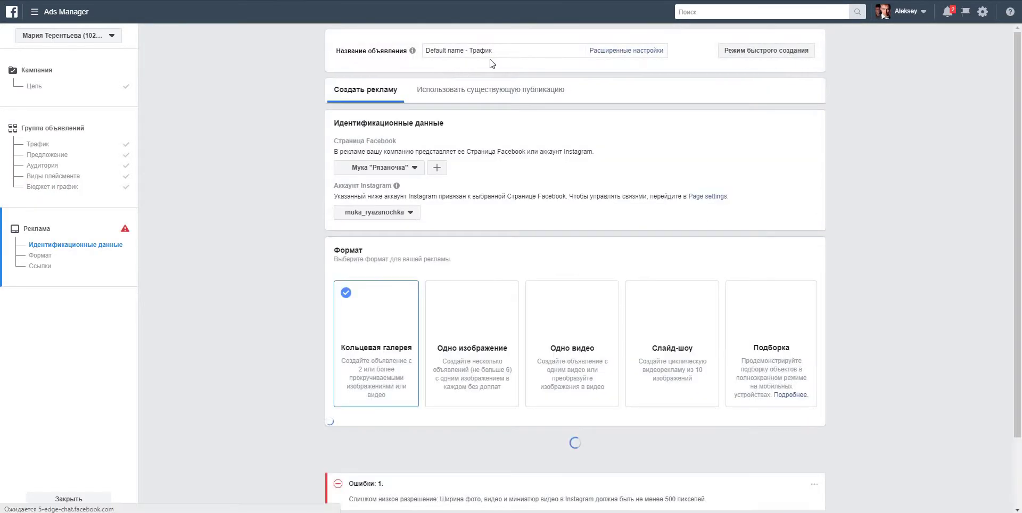
# Step: Replace the default ad name with the copied name "Трафик ЦА1 зима лента"
pyautogui.click(491, 54)
pyautogui.hotkey('ctrl', 'a')
pyautogui.hotkey('ctrl', 'v')
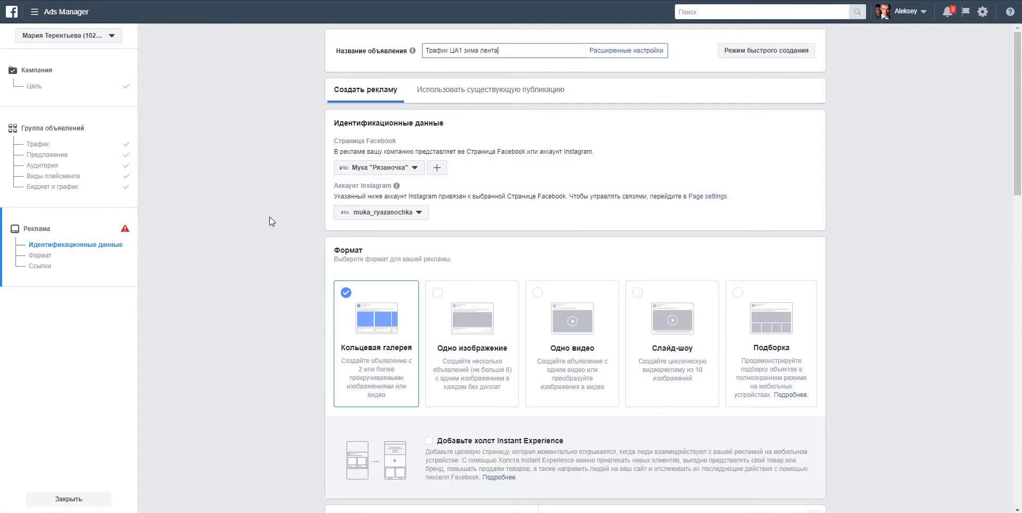
# Step: Choose the photographer's Facebook page, listed under Женский фотограф • Москва, as the ad's identity
pyautogui.click(344, 168)
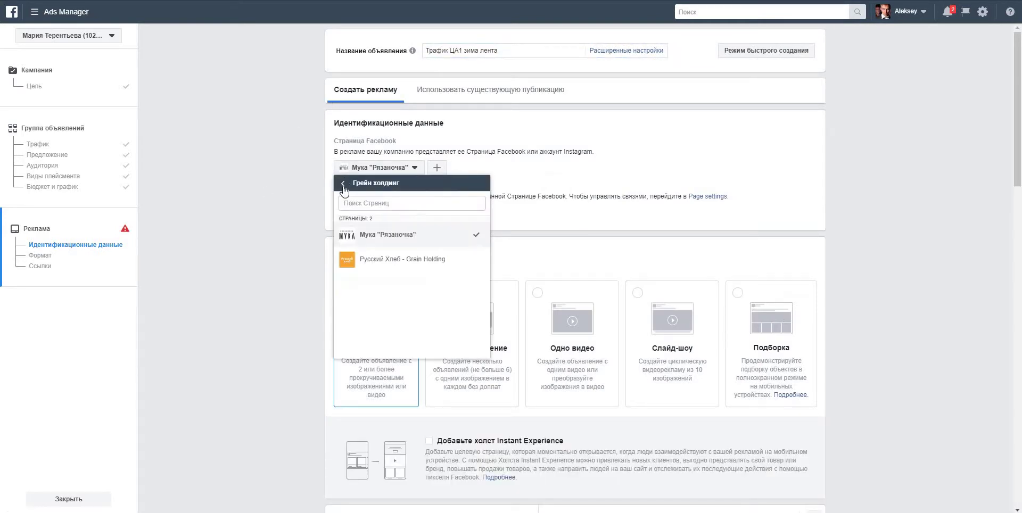
pyautogui.click(344, 185)
pyautogui.scroll(-5, 405, 261)
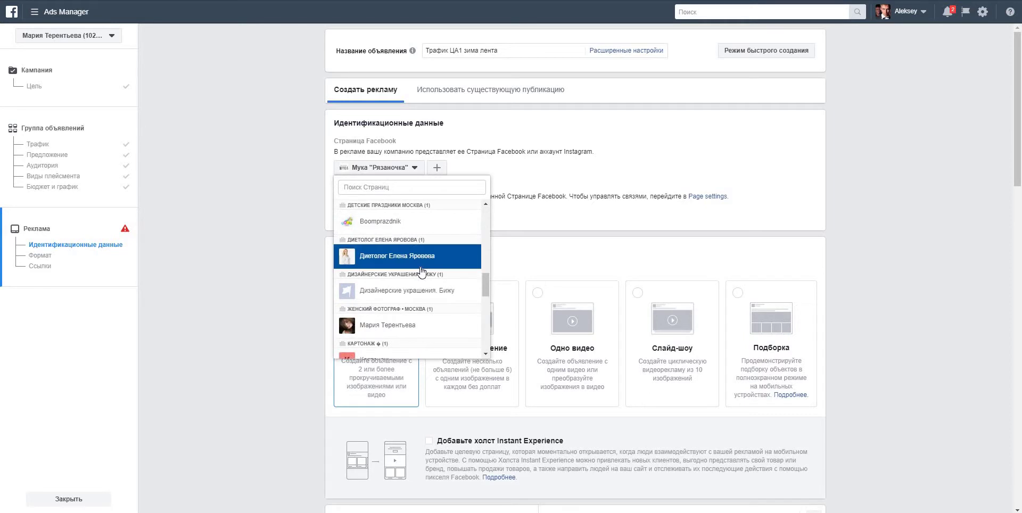
pyautogui.scroll(-2, 418, 255)
pyautogui.click(418, 233)
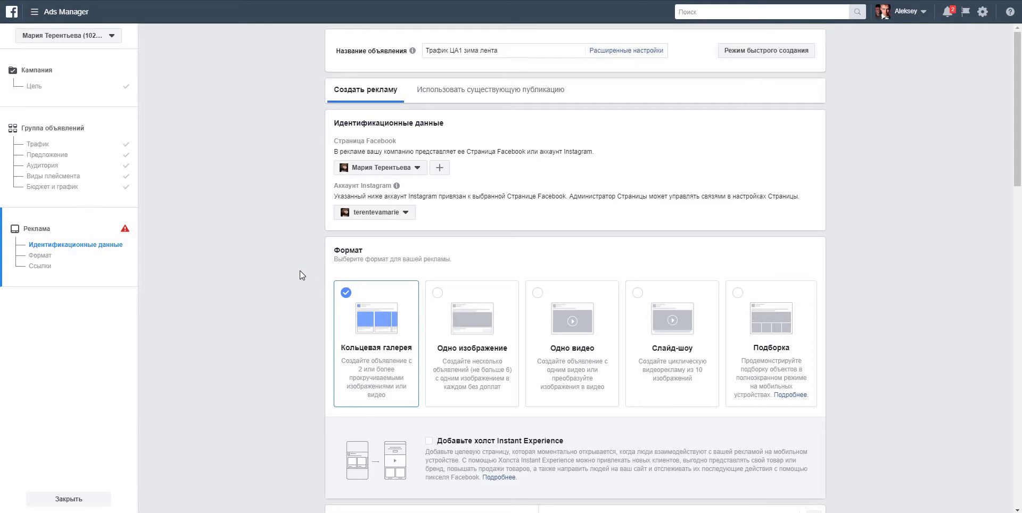
# Step: For the carousel ad, turn off showing the best-performing cards first and adding the page profile photo card at the end
pyautogui.scroll(-2, 299, 271)
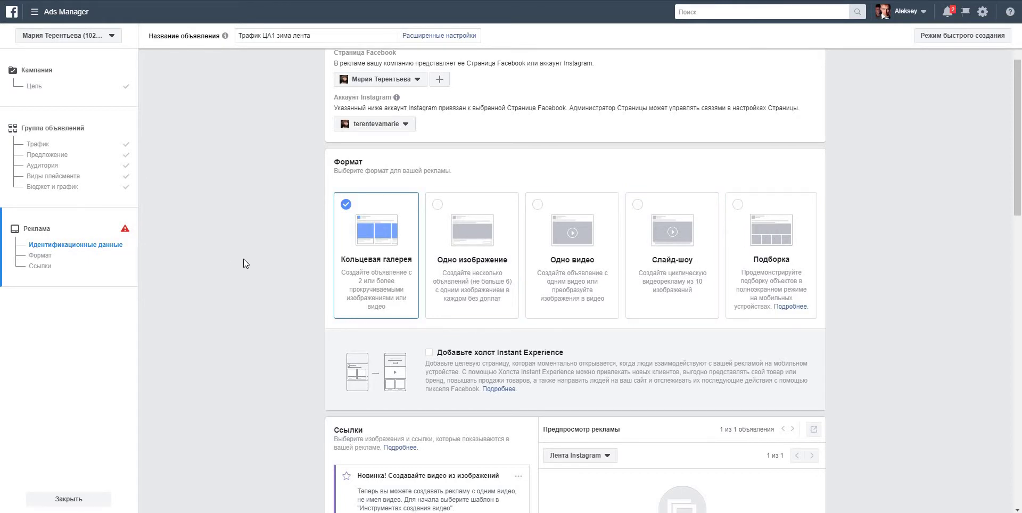
pyautogui.scroll(-2, 244, 260)
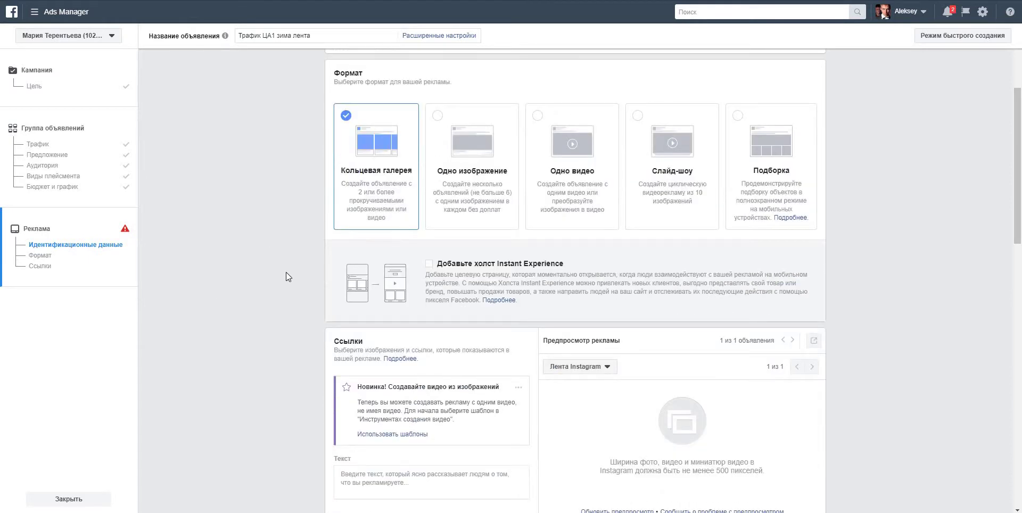
pyautogui.scroll(-4, 286, 273)
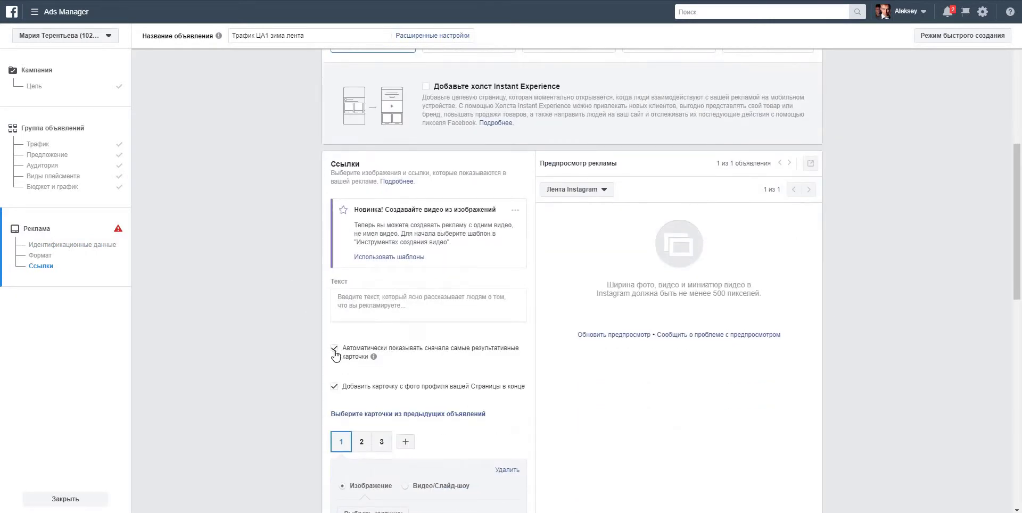
pyautogui.click(335, 352)
pyautogui.click(335, 387)
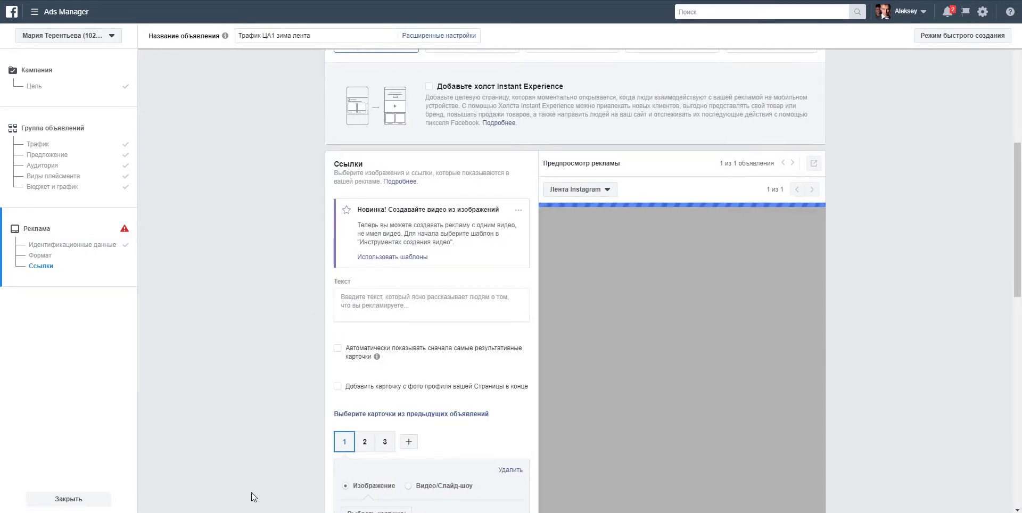
# Step: Copy the entire New Year photo shoot text from the Word document and paste it as the carousel ad's text
pyautogui.hotkey('alt', 'Tab')
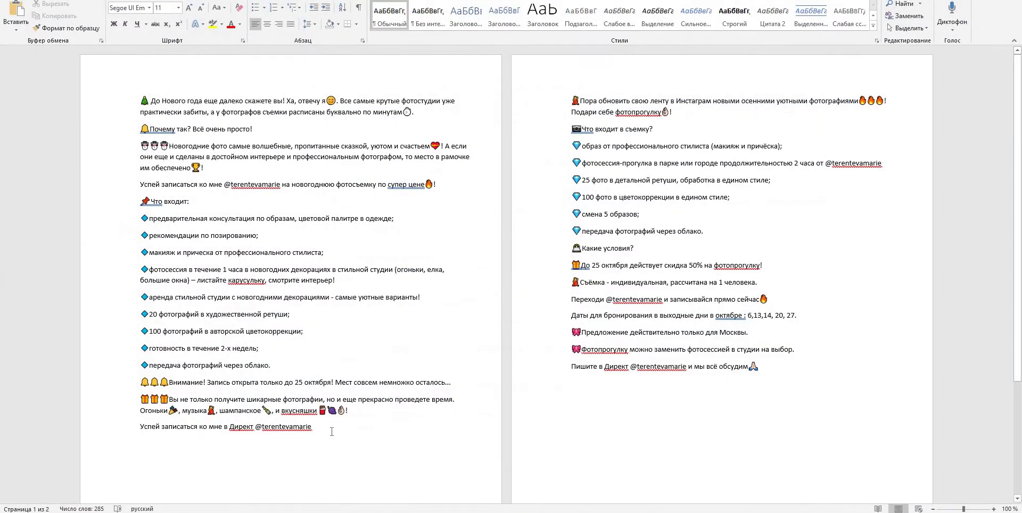
pyautogui.moveTo(332, 432); pyautogui.dragTo(130, 99)
pyautogui.hotkey('alt', 'Tab')
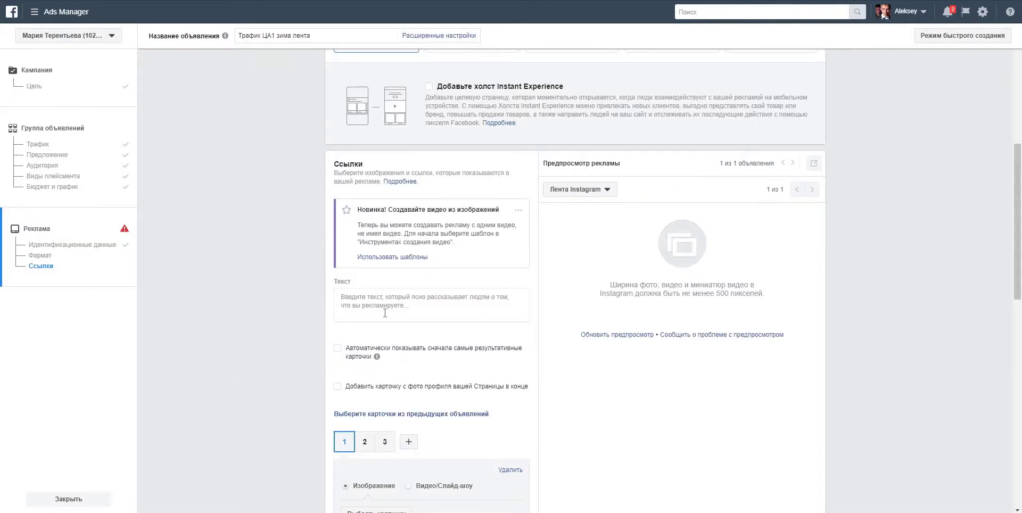
pyautogui.click(381, 301)
pyautogui.hotkey('ctrl', 'v')
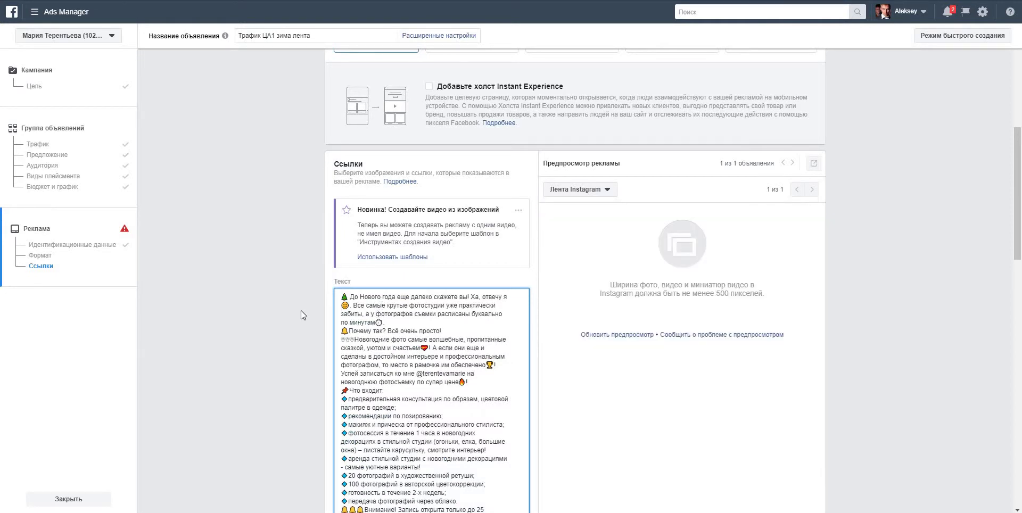
pyautogui.scroll(-2, 302, 311)
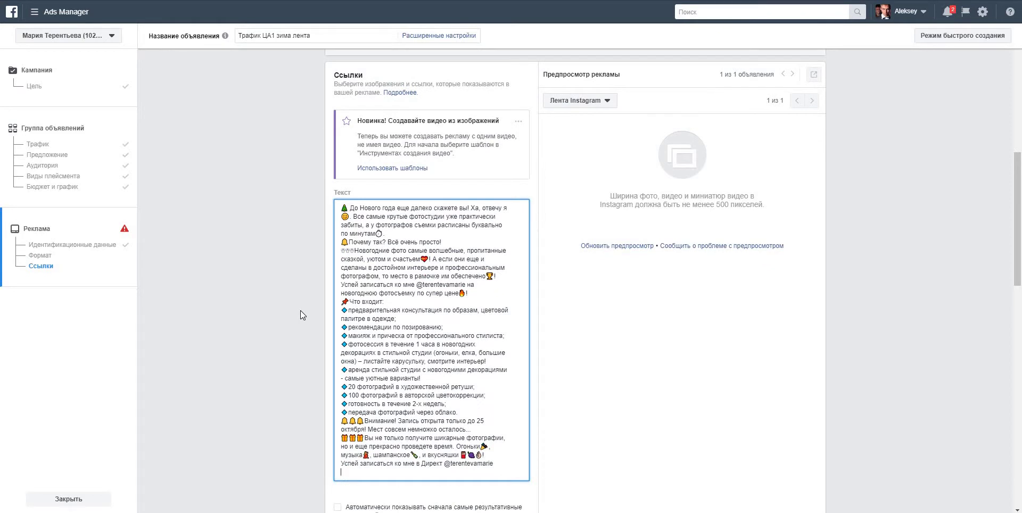
pyautogui.scroll(-4, 301, 311)
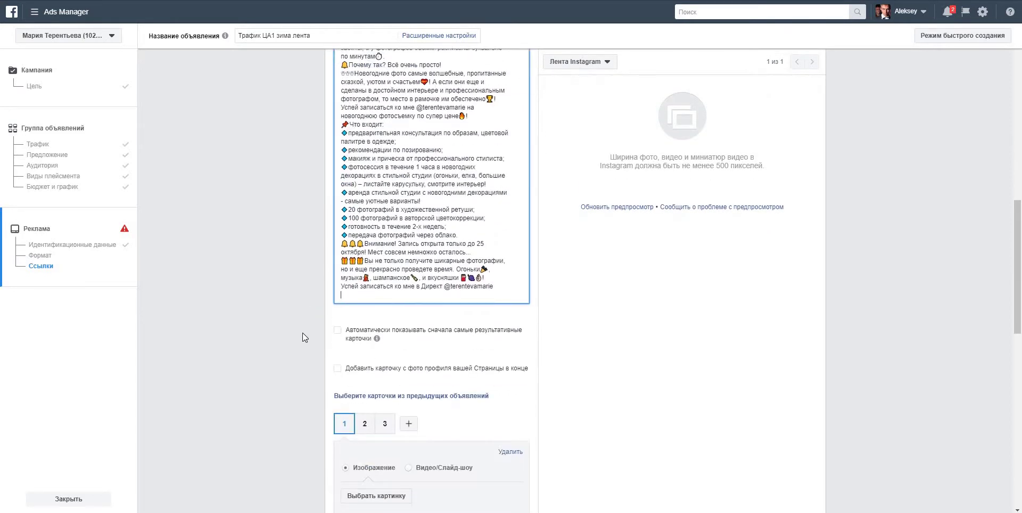
# Step: Start an image upload for the first carousel card and open the photographer's folder Фото > Зима > Лента within кейсы
pyautogui.scroll(-2, 302, 333)
pyautogui.scroll(6, 304, 332)
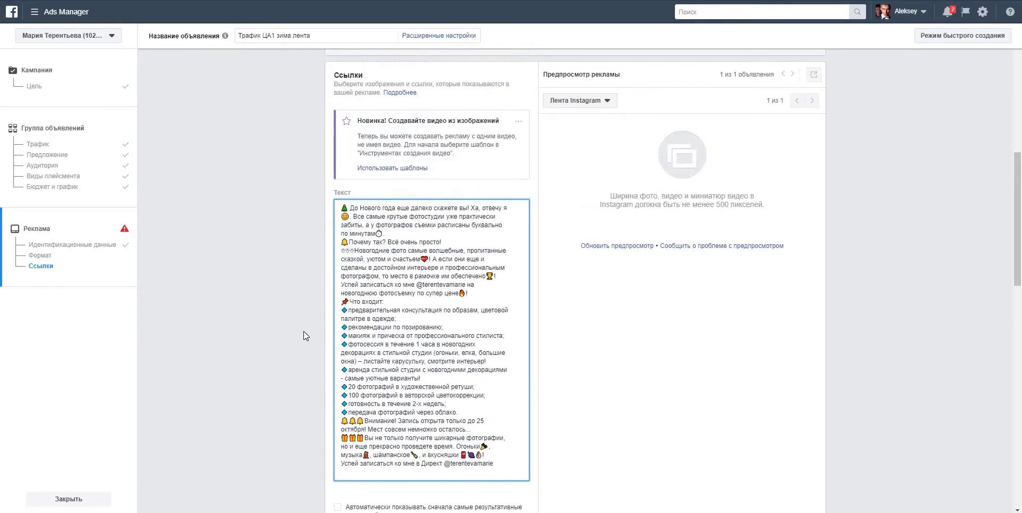
pyautogui.scroll(-4, 303, 331)
pyautogui.scroll(-2, 267, 392)
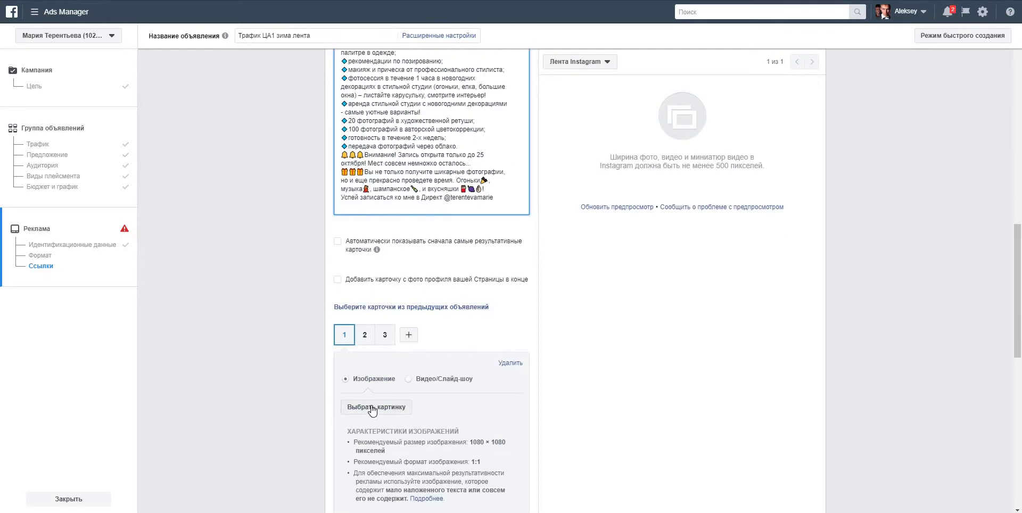
pyautogui.click(373, 408)
pyautogui.click(602, 122)
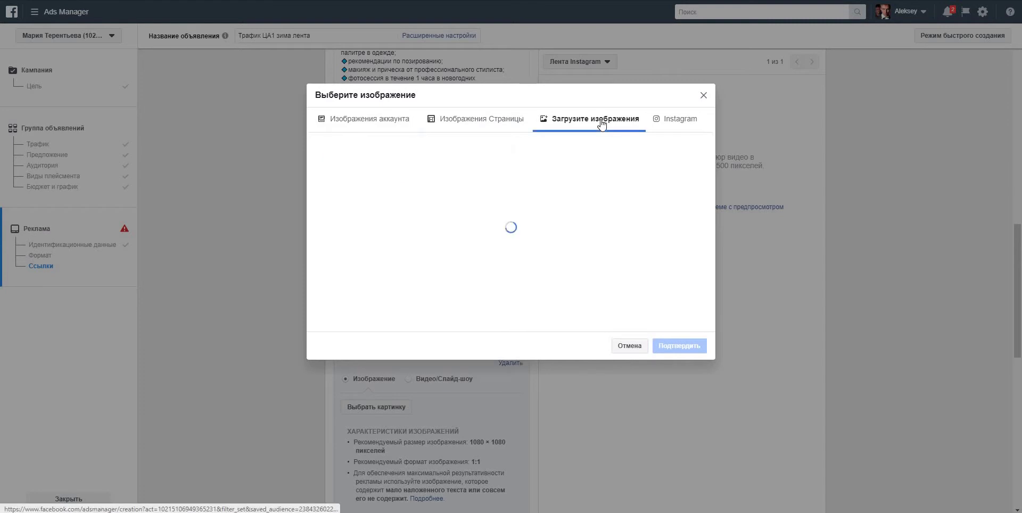
pyautogui.click(514, 241)
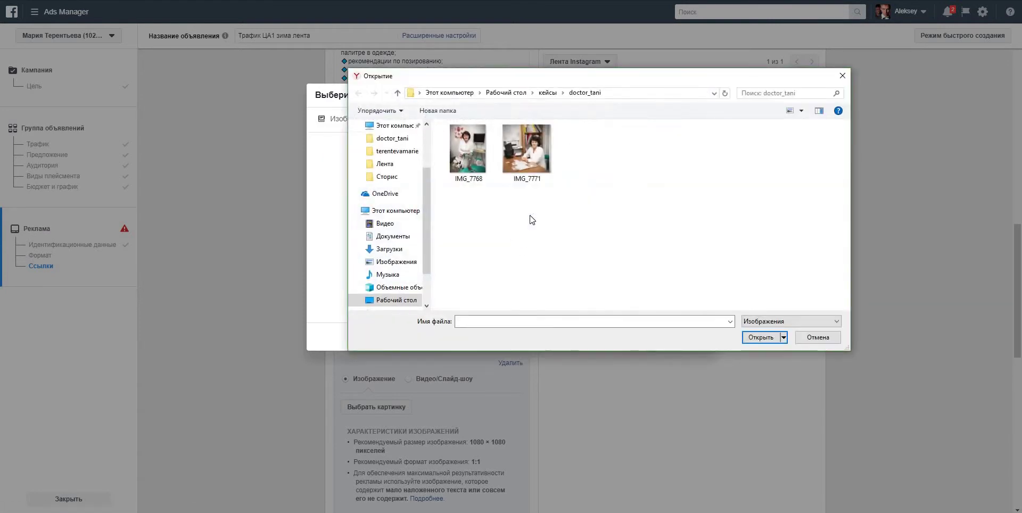
pyautogui.click(548, 93)
pyautogui.scroll(-3, 493, 281)
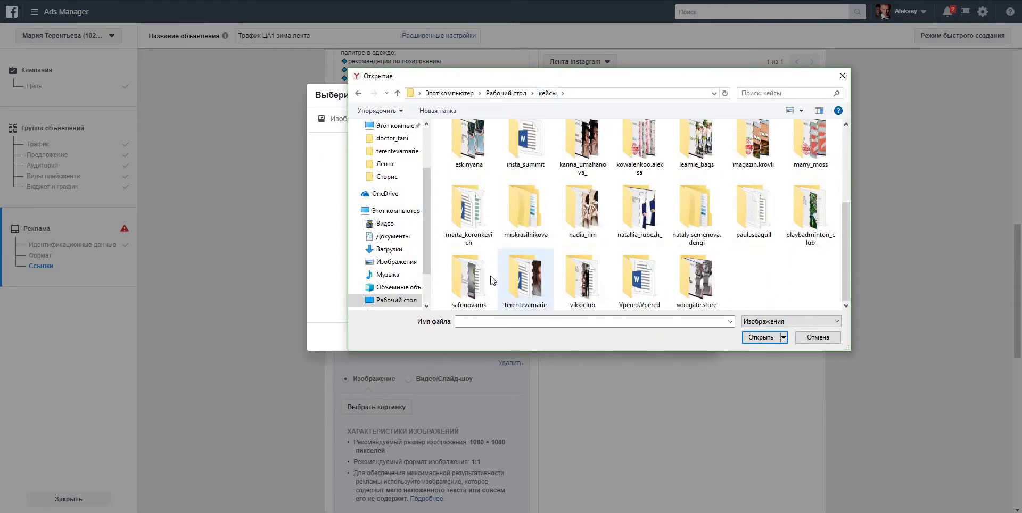
pyautogui.doubleClick(525, 279)
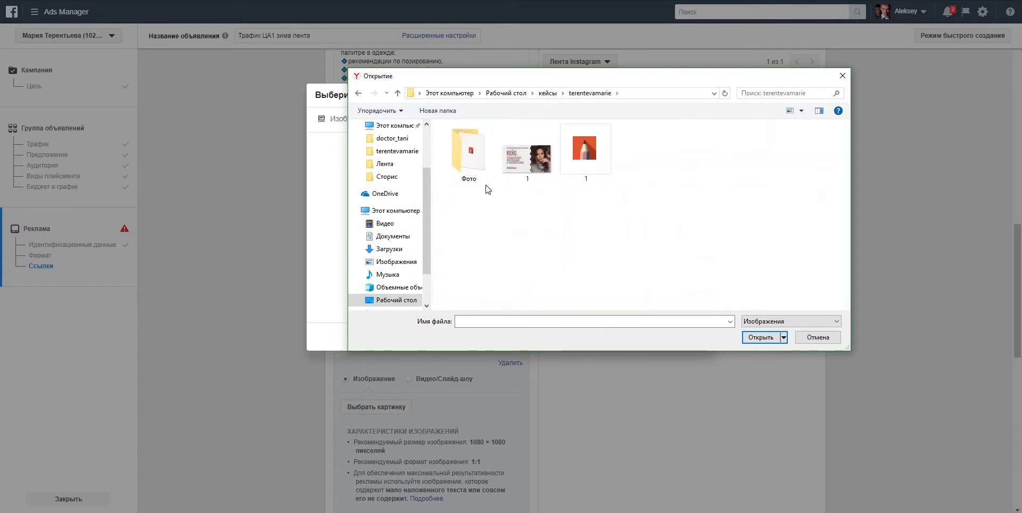
pyautogui.doubleClick(469, 155)
pyautogui.doubleClick(450, 141)
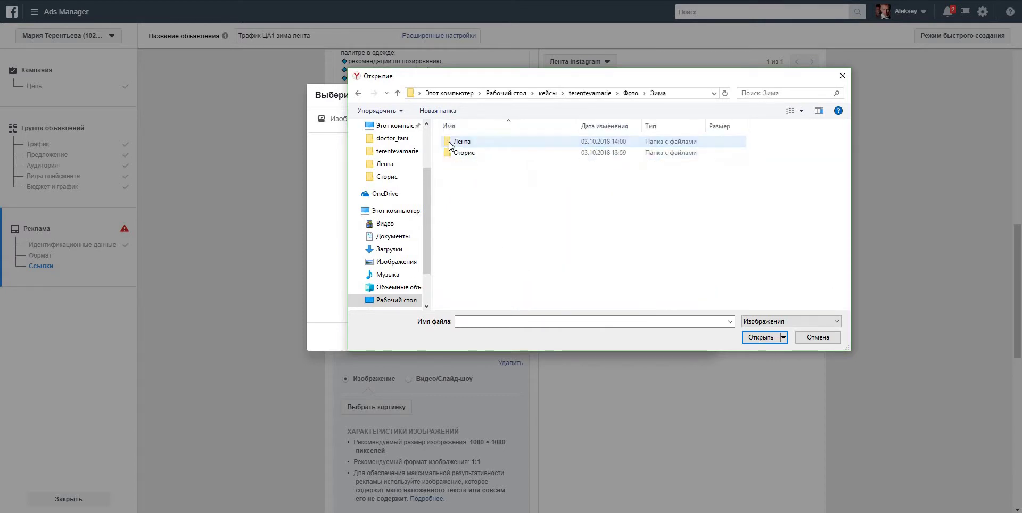
pyautogui.doubleClick(450, 143)
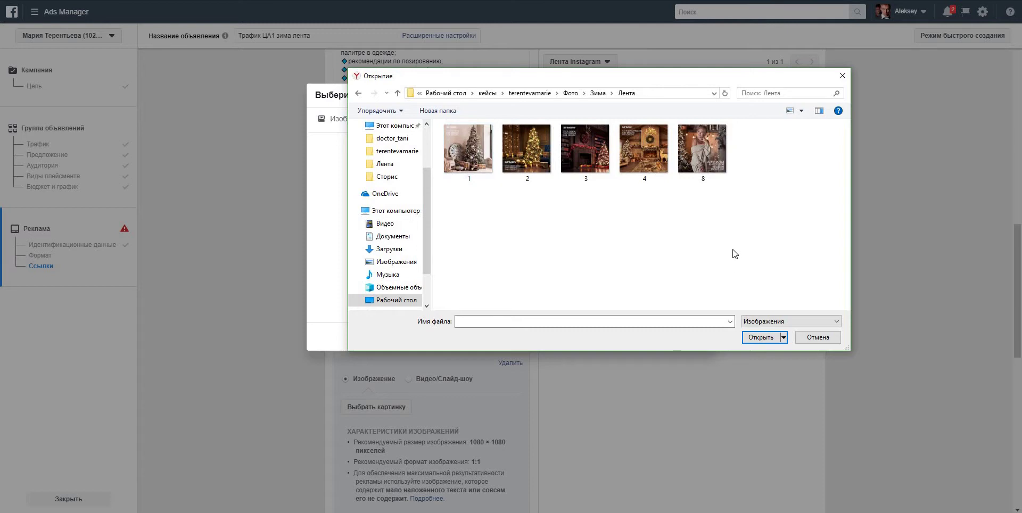
# Step: Upload image 8 from the Лента folder and confirm it as the first carousel card's picture
pyautogui.click(702, 160)
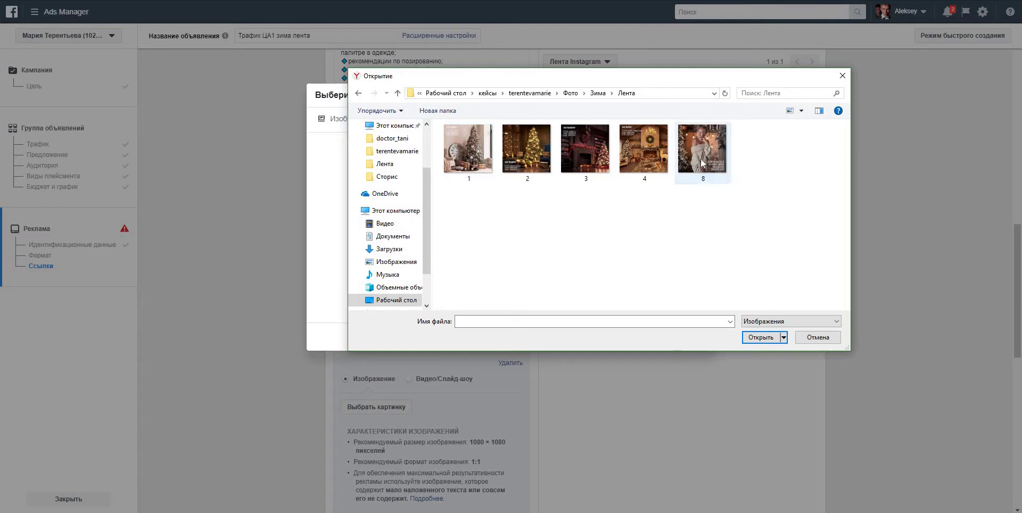
pyautogui.click(763, 338)
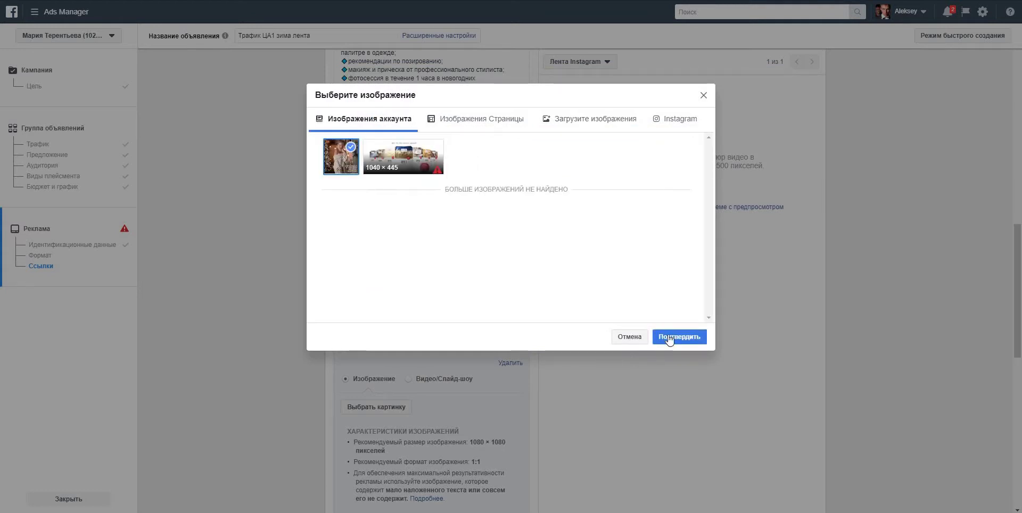
pyautogui.click(670, 337)
# Step: Upload image 1 from the Лента folder as the second carousel card's picture
pyautogui.click(365, 337)
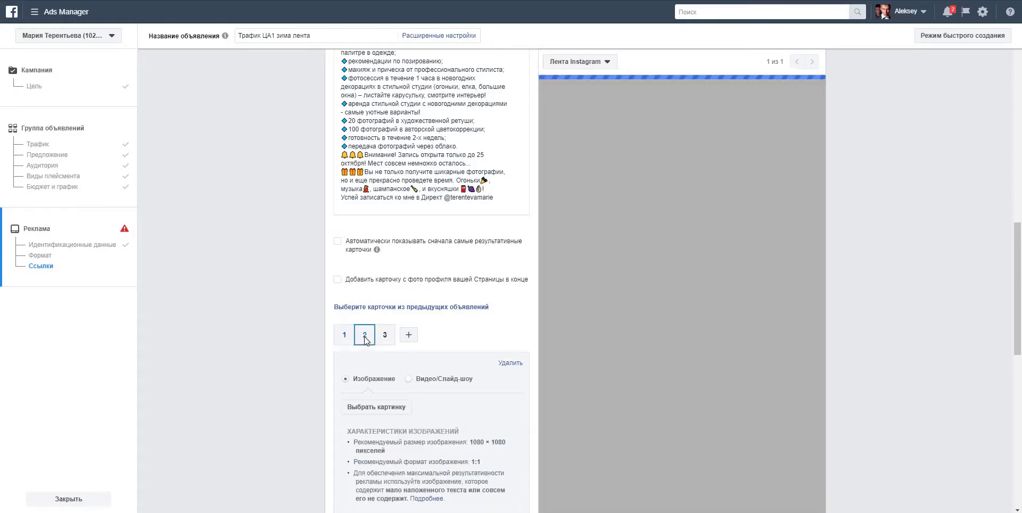
pyautogui.click(378, 408)
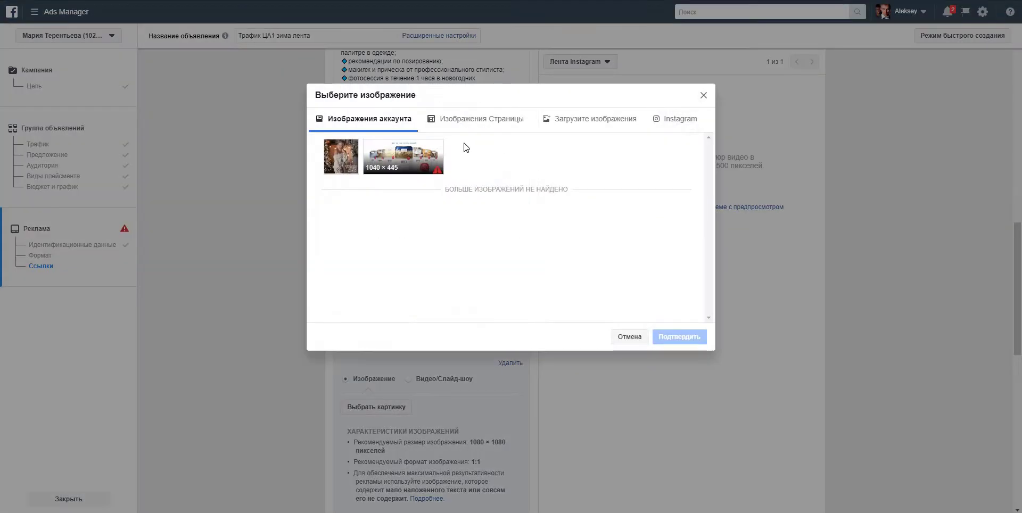
pyautogui.click(587, 126)
pyautogui.click(488, 242)
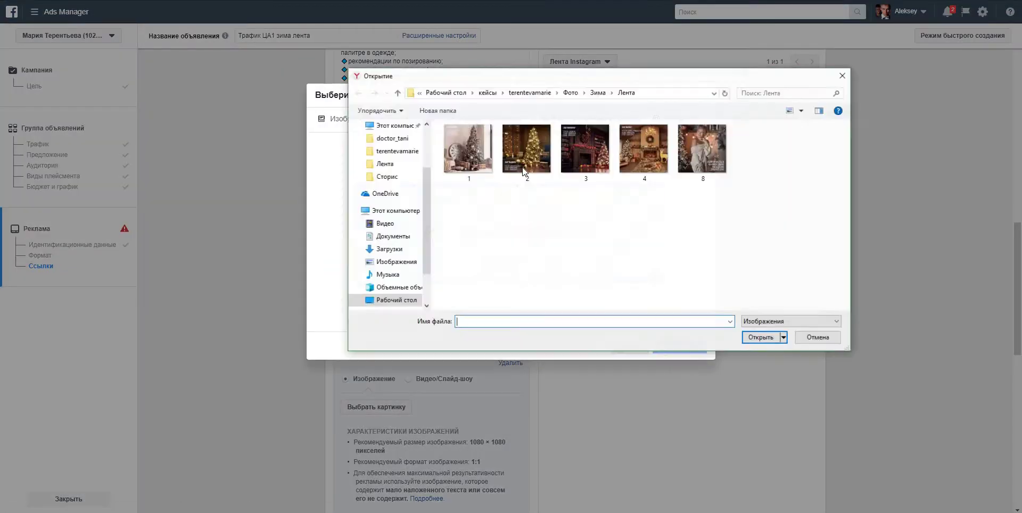
pyautogui.click(469, 150)
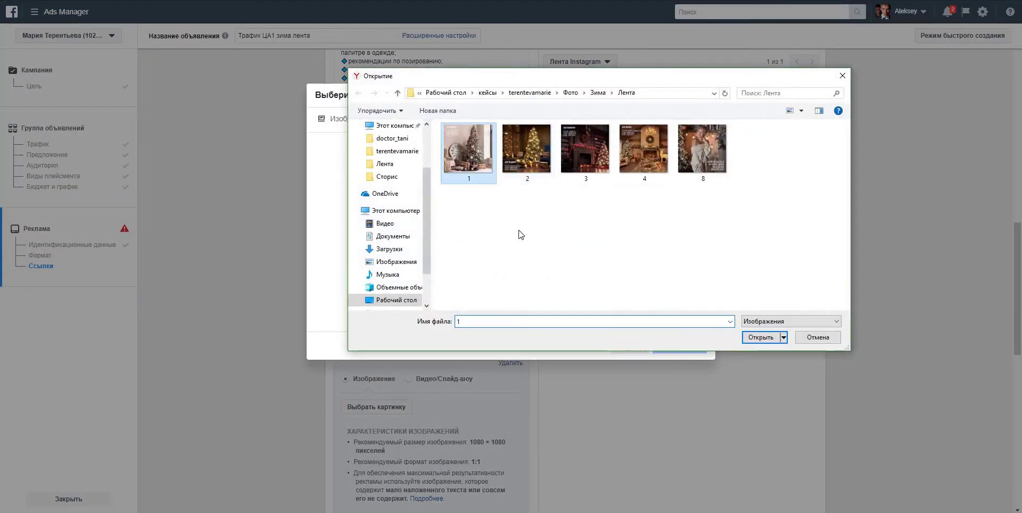
pyautogui.click(761, 338)
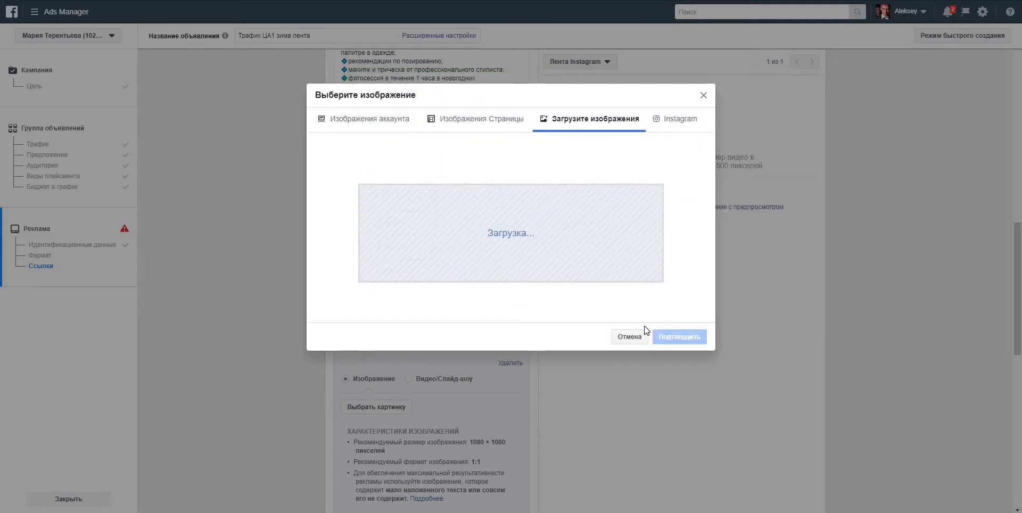
pyautogui.click(679, 336)
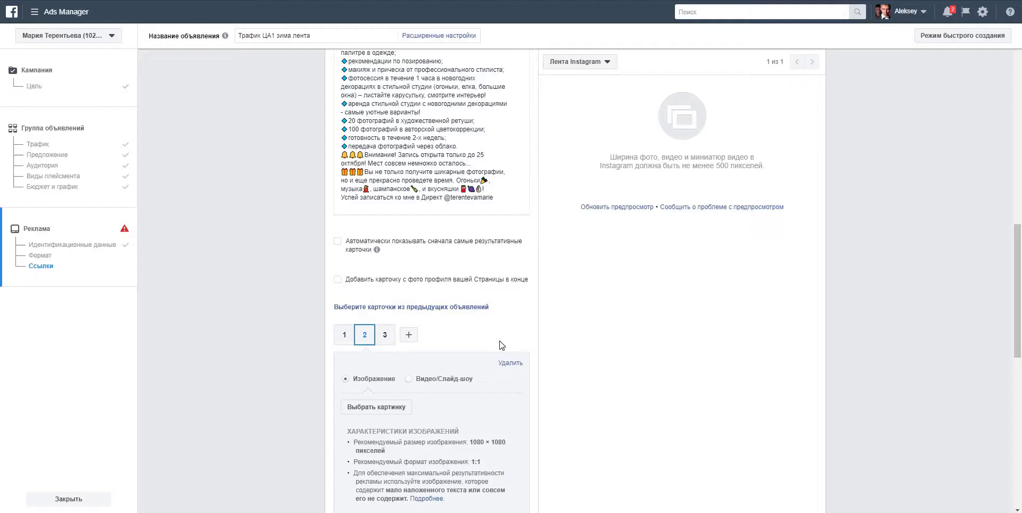
# Step: Upload image 2 from the Лента folder as the third carousel card's picture
pyautogui.click(385, 334)
pyautogui.click(394, 410)
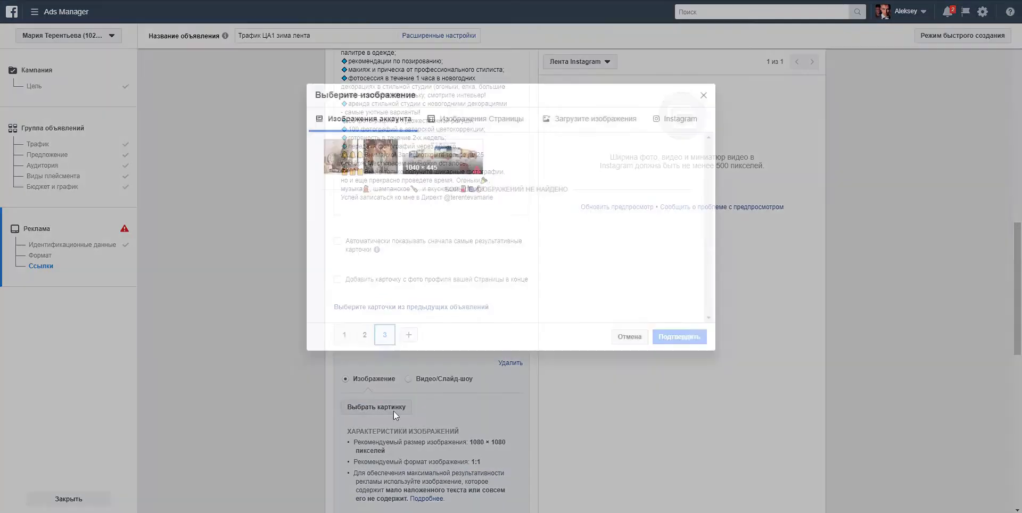
pyautogui.click(586, 120)
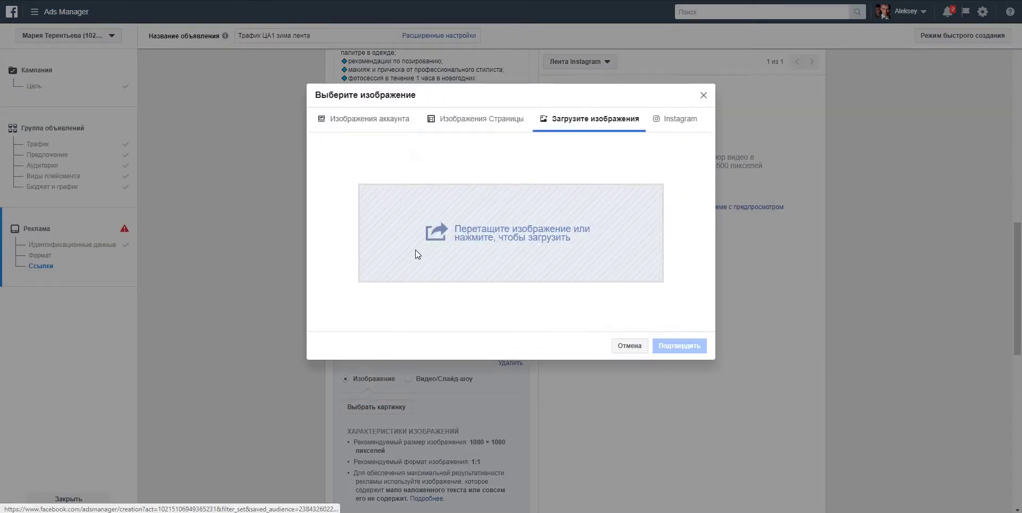
pyautogui.click(417, 254)
pyautogui.click(534, 154)
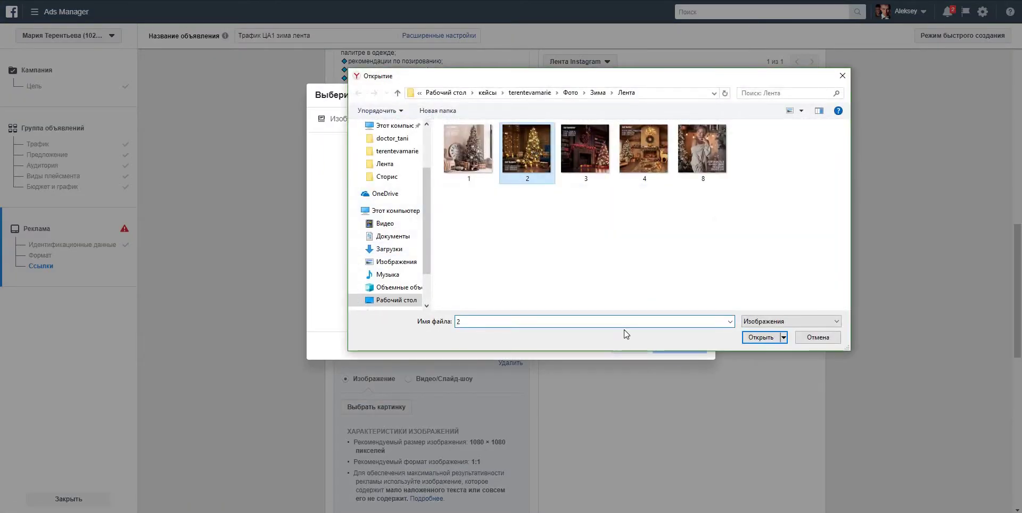
pyautogui.click(757, 338)
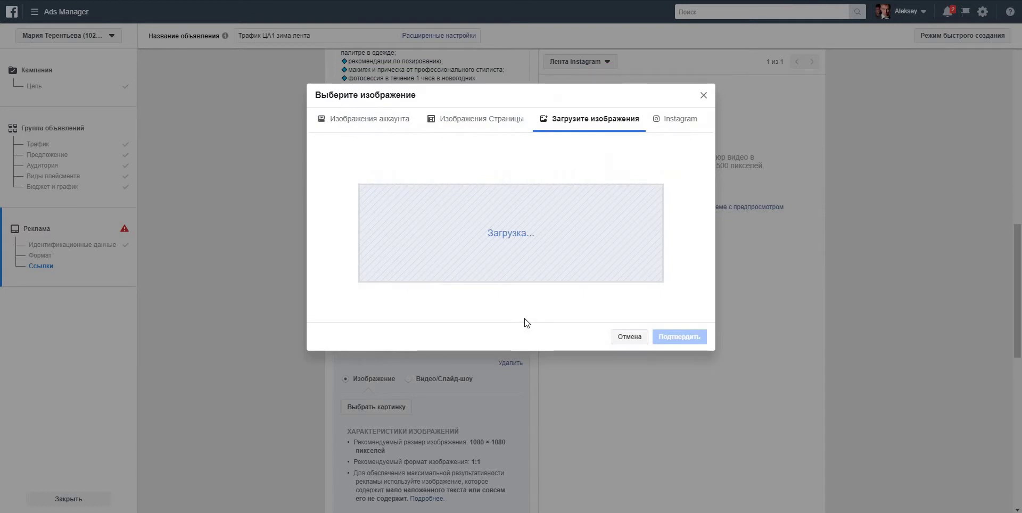
pyautogui.click(684, 338)
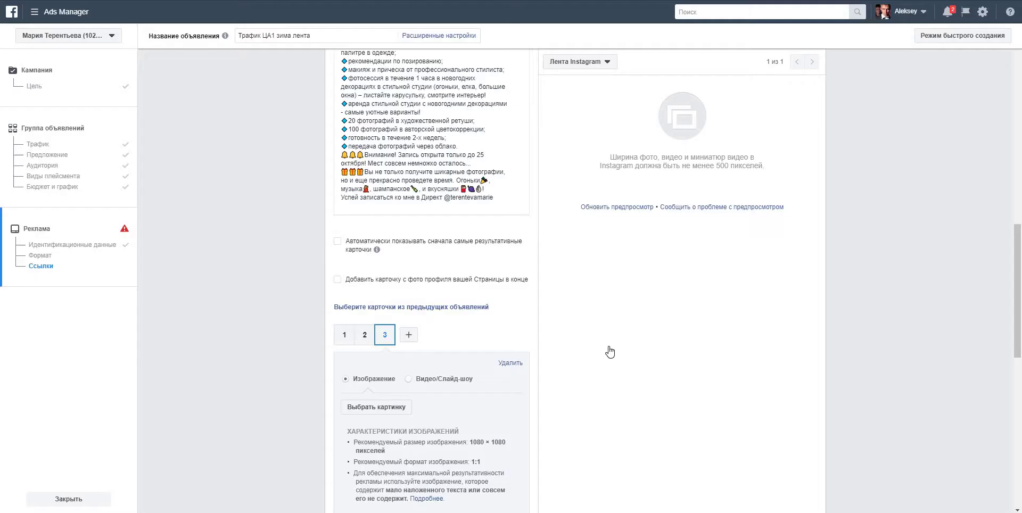
# Step: Add a fourth carousel card and upload image 3 from the Лента folder as its picture
pyautogui.click(409, 335)
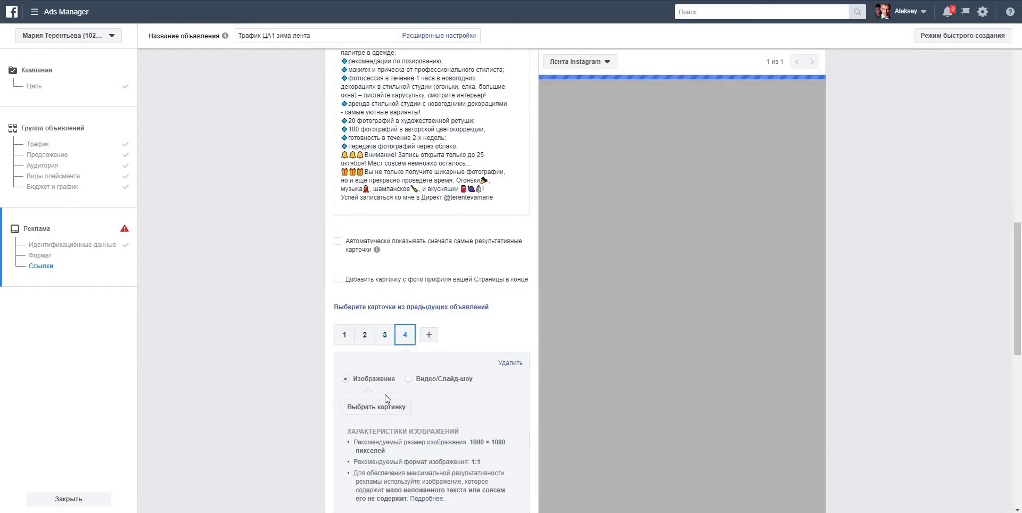
pyautogui.click(392, 413)
pyautogui.click(586, 122)
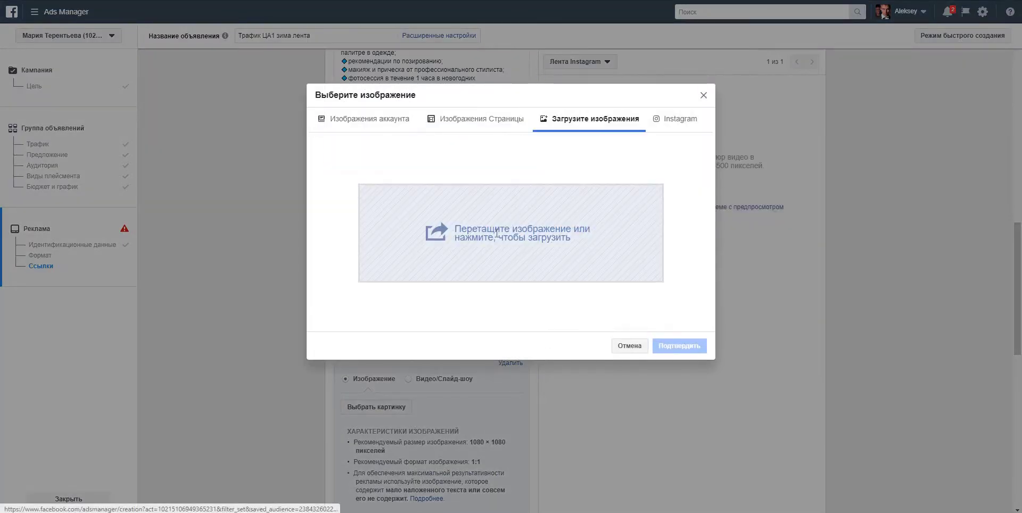
pyautogui.click(493, 232)
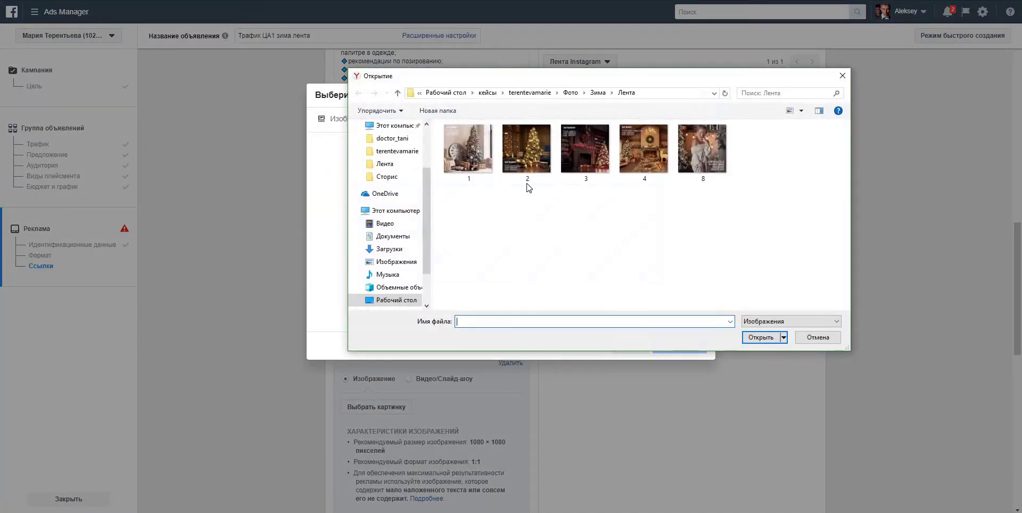
pyautogui.click(586, 149)
pyautogui.click(761, 337)
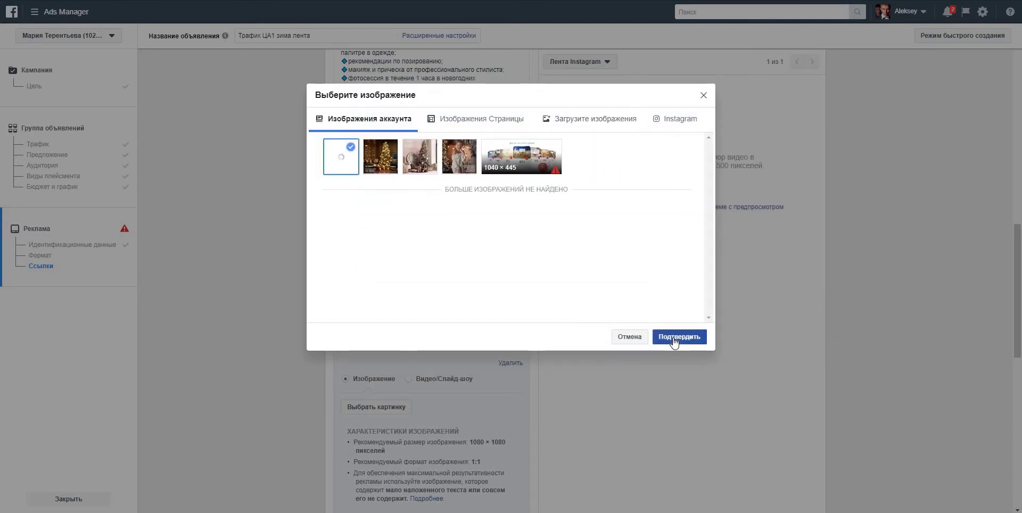
pyautogui.click(674, 338)
# Step: Add a fifth carousel card and upload image 4 from the Лента folder as its picture
pyautogui.click(429, 335)
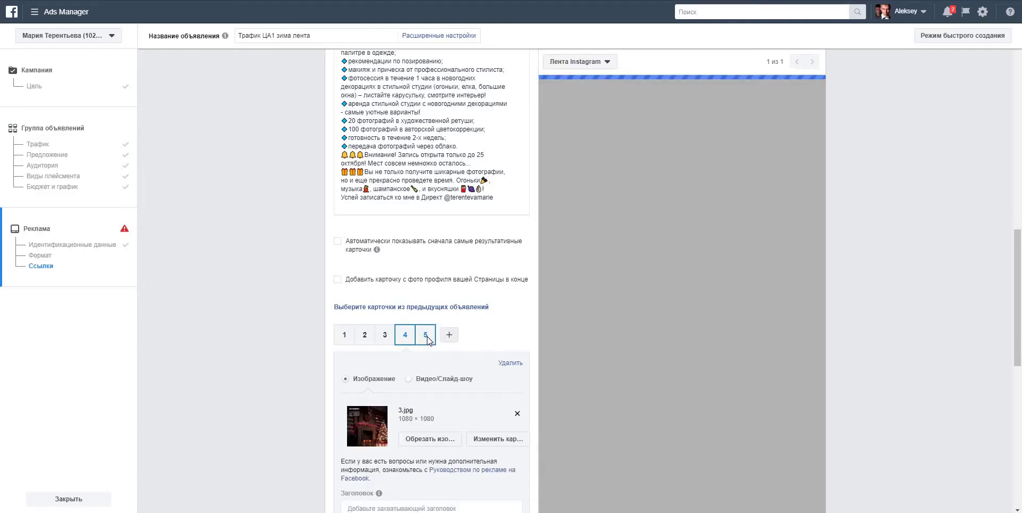
pyautogui.click(401, 407)
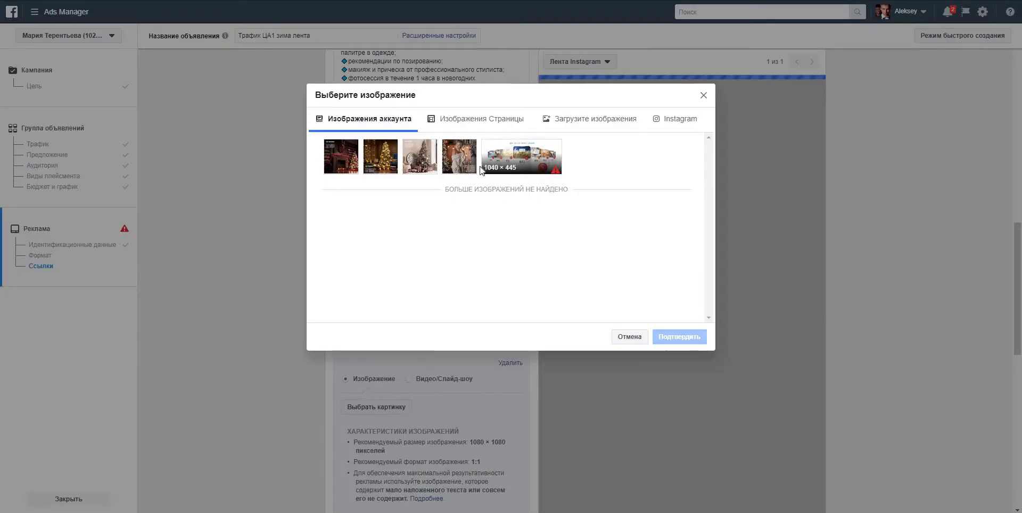
pyautogui.click(571, 122)
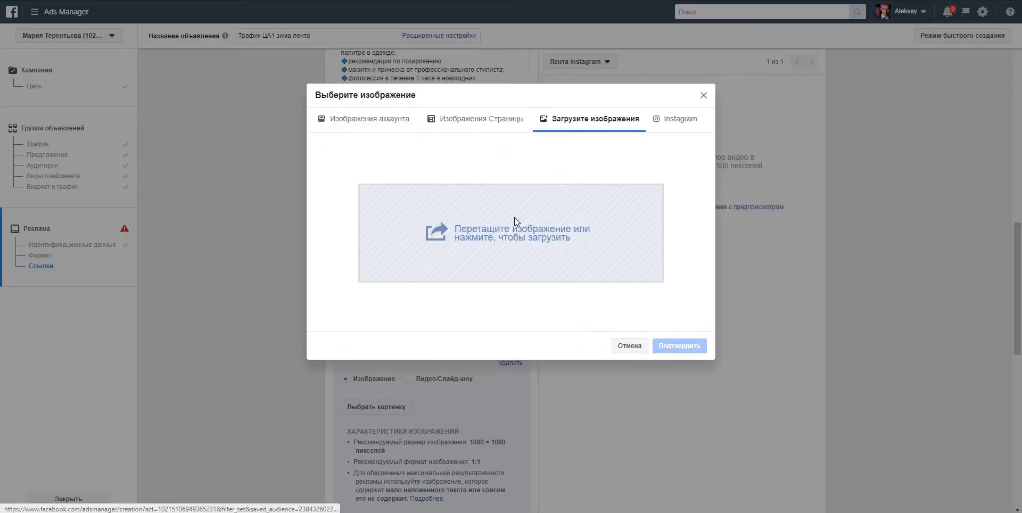
pyautogui.click(514, 220)
pyautogui.click(660, 160)
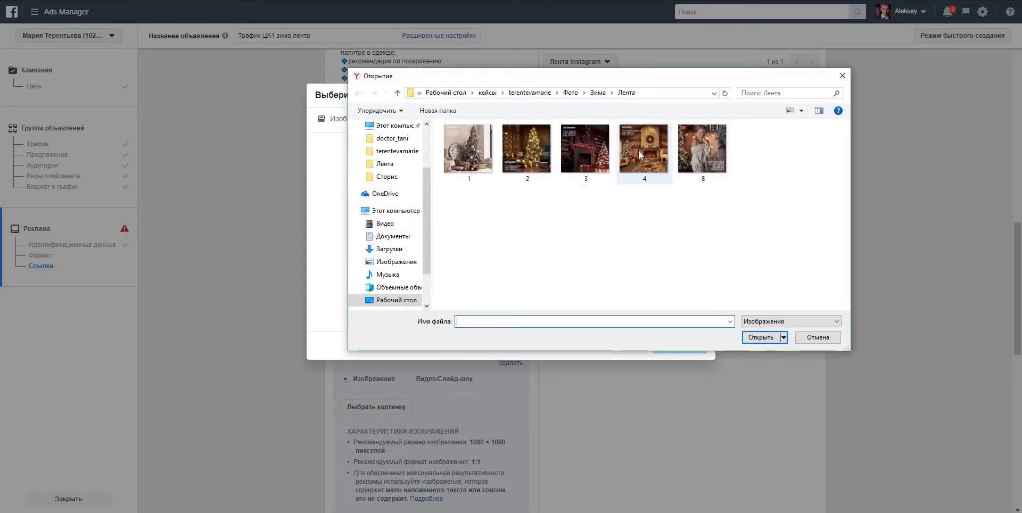
pyautogui.click(761, 339)
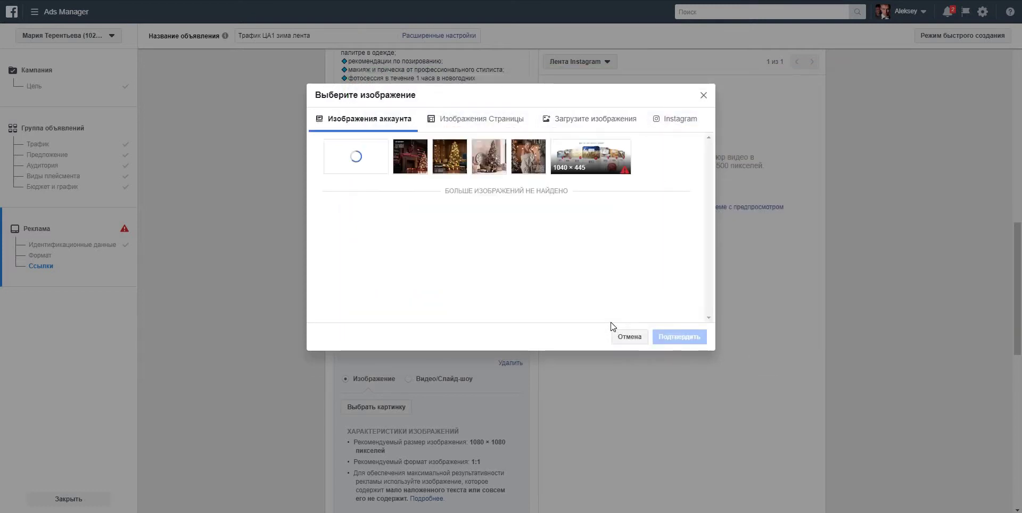
pyautogui.click(680, 339)
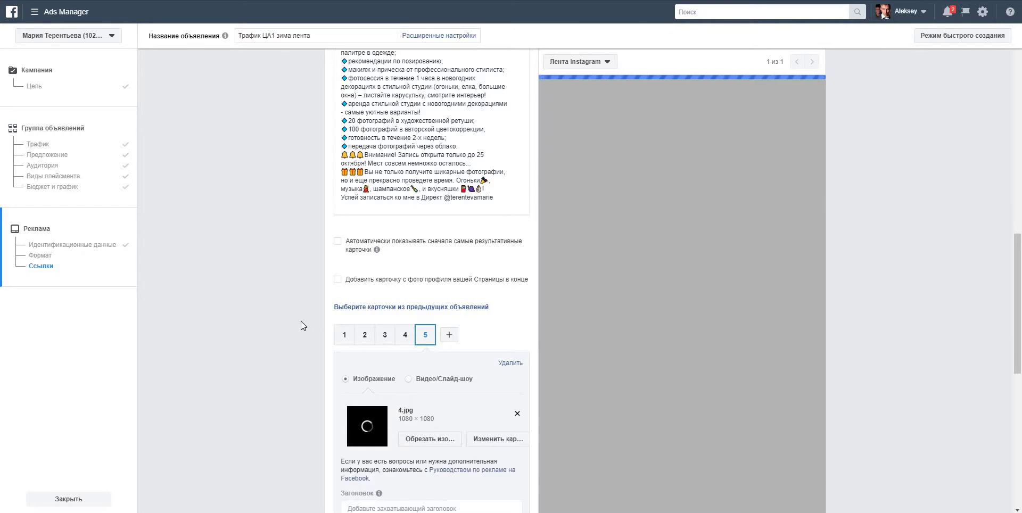
# Step: Return to the first carousel card and clear its prefilled headline
pyautogui.click(344, 335)
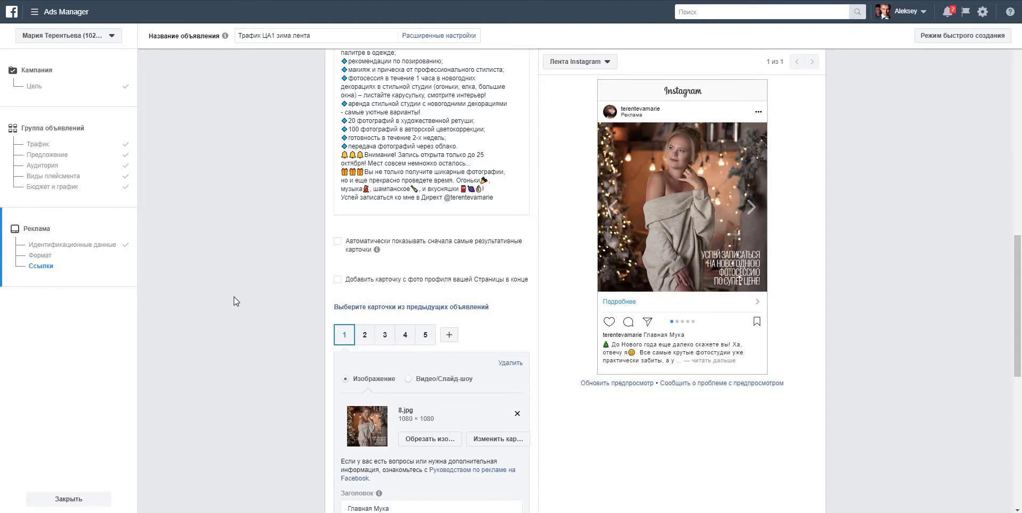
pyautogui.scroll(-2, 234, 299)
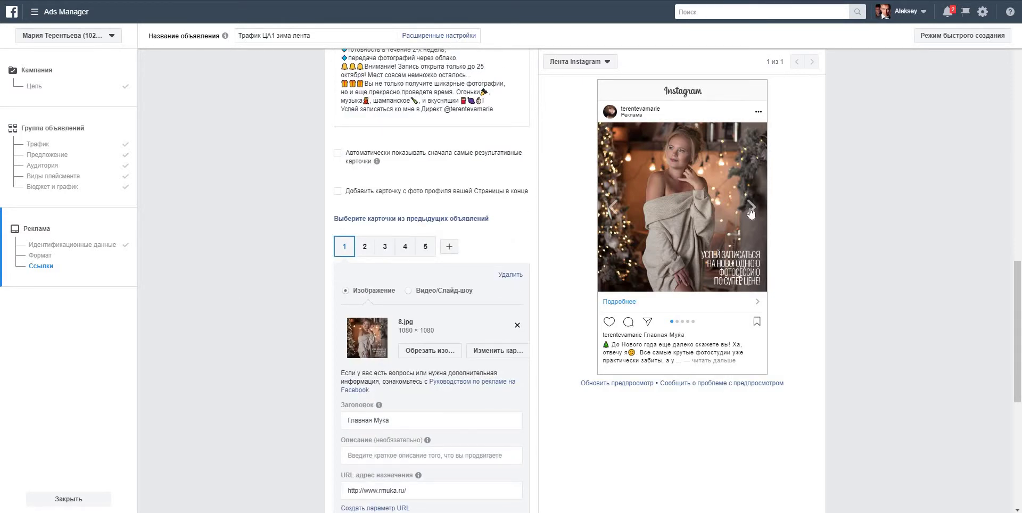
pyautogui.scroll(-3, 572, 379)
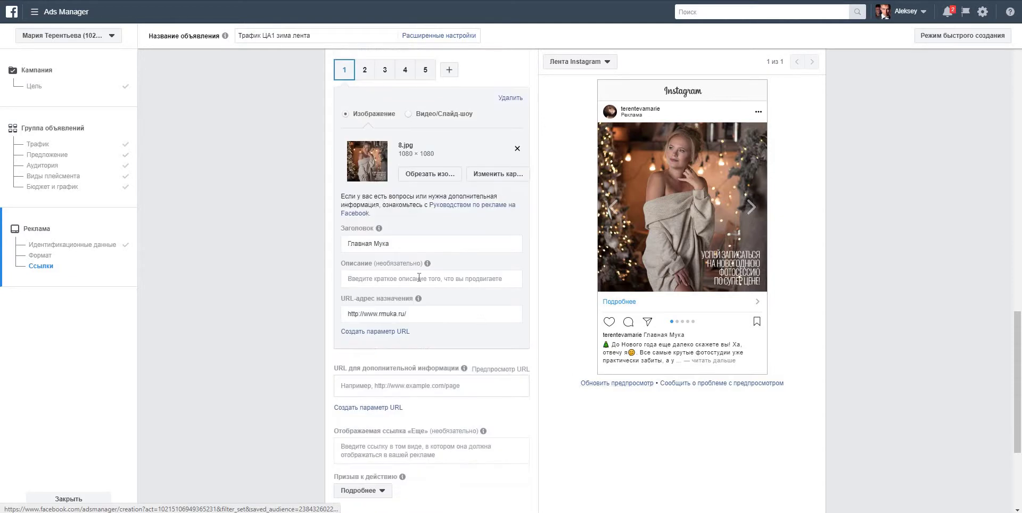
pyautogui.moveTo(396, 244); pyautogui.dragTo(302, 245)
pyautogui.press('BackSpace')
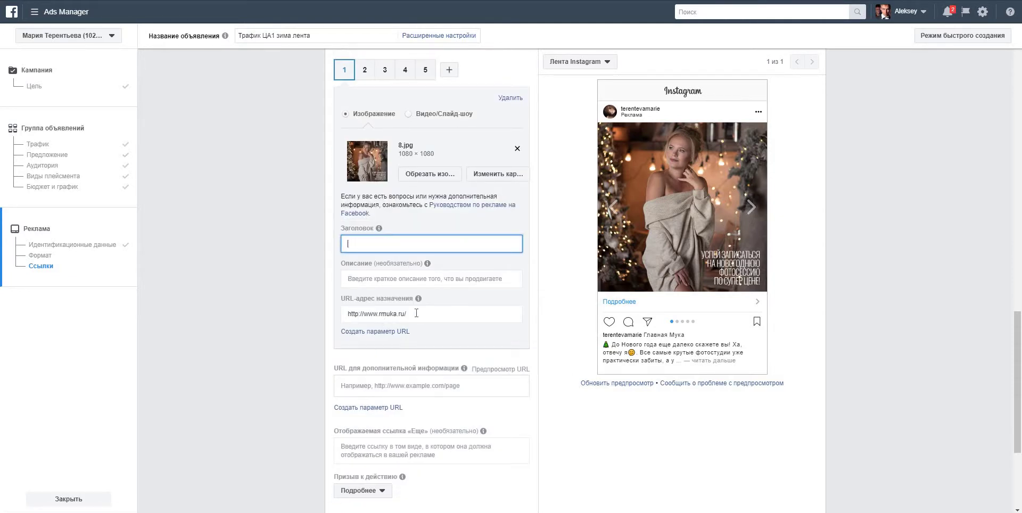
# Step: Set the first and second carousel cards' destination URLs to the photographer's Instagram profile and clear the second card's headline
pyautogui.moveTo(410, 314); pyautogui.dragTo(241, 325)
pyautogui.write('https://www.instagram.com/terentevamarie/')
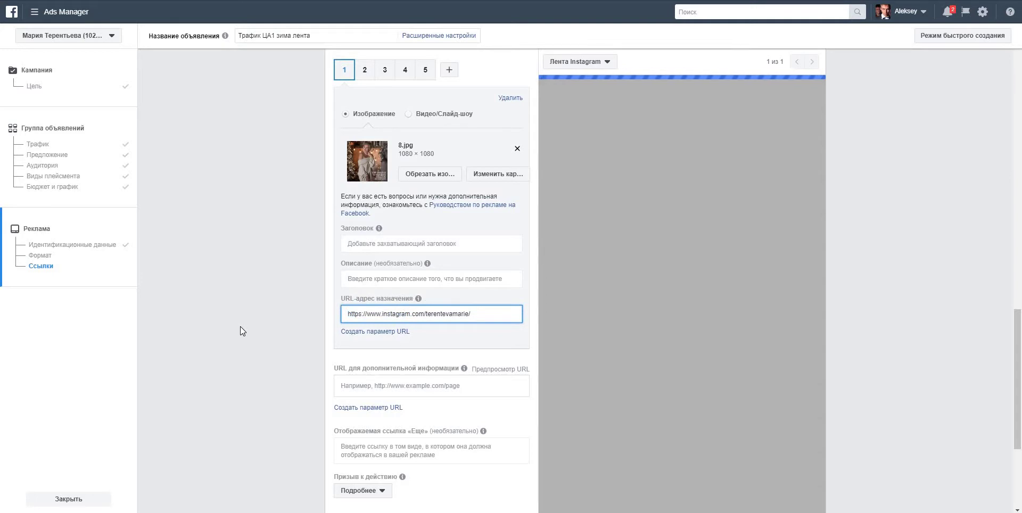
pyautogui.click(368, 75)
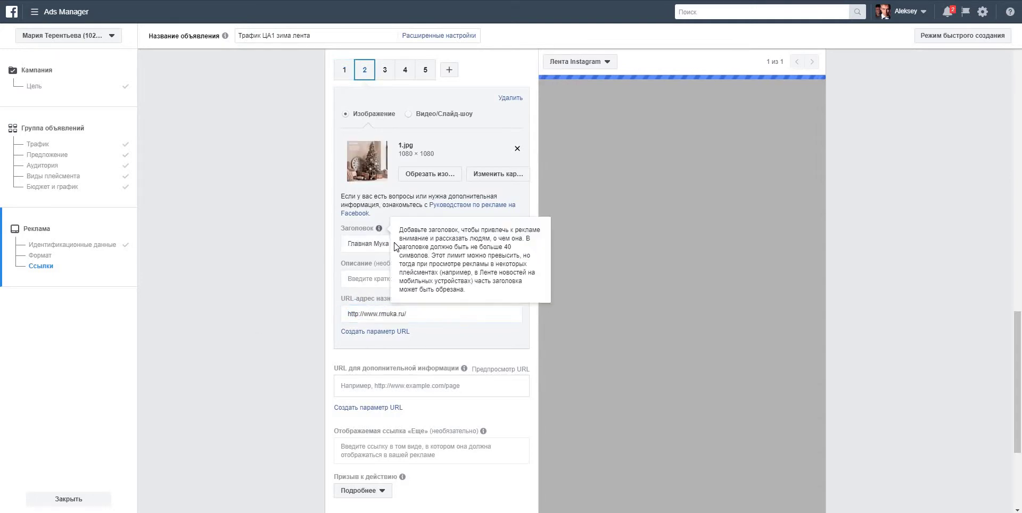
pyautogui.click(359, 247)
pyautogui.hotkey('ctrl', 'a')
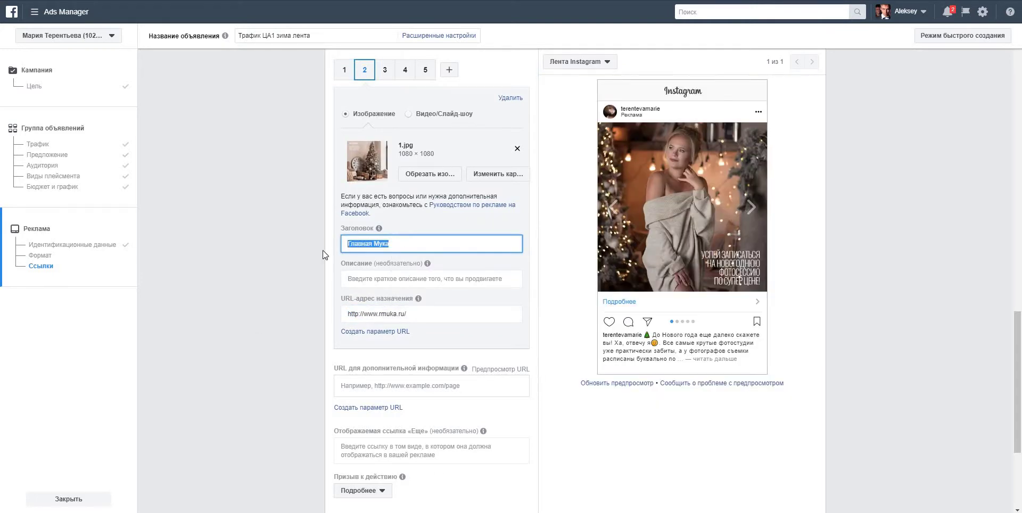
pyautogui.press('BackSpace')
pyautogui.tripleClick(377, 314)
pyautogui.write('https://www.instagram.com/terentevamarie/')
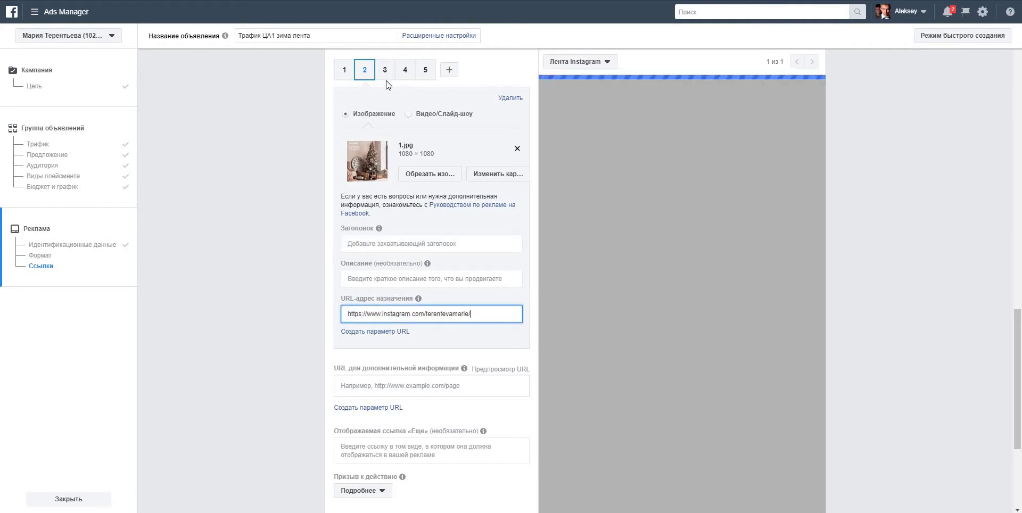
# Step: Clear the third carousel card's headline and set its destination URL to the photographer's Instagram profile
pyautogui.click(385, 70)
pyautogui.click(388, 246)
pyautogui.hotkey('ctrl', 'a')
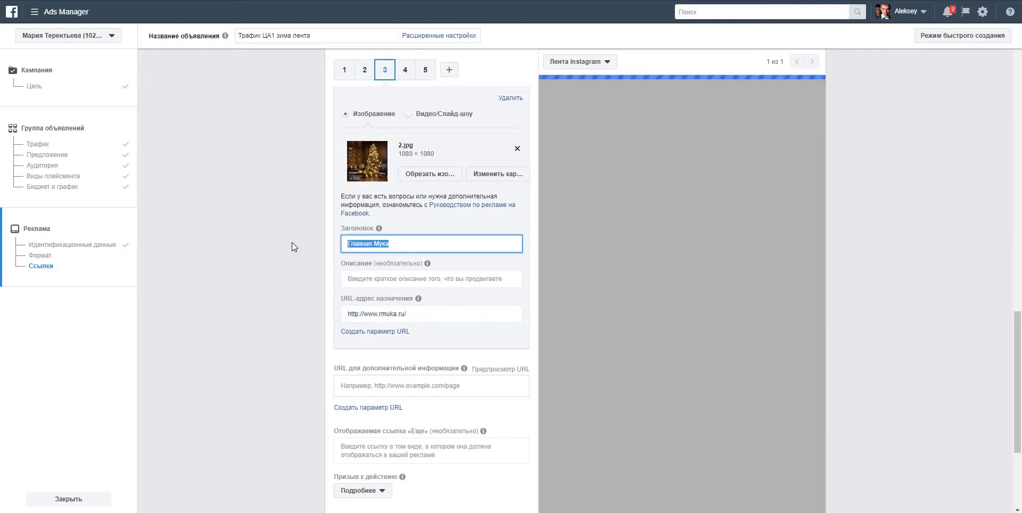
pyautogui.press('BackSpace')
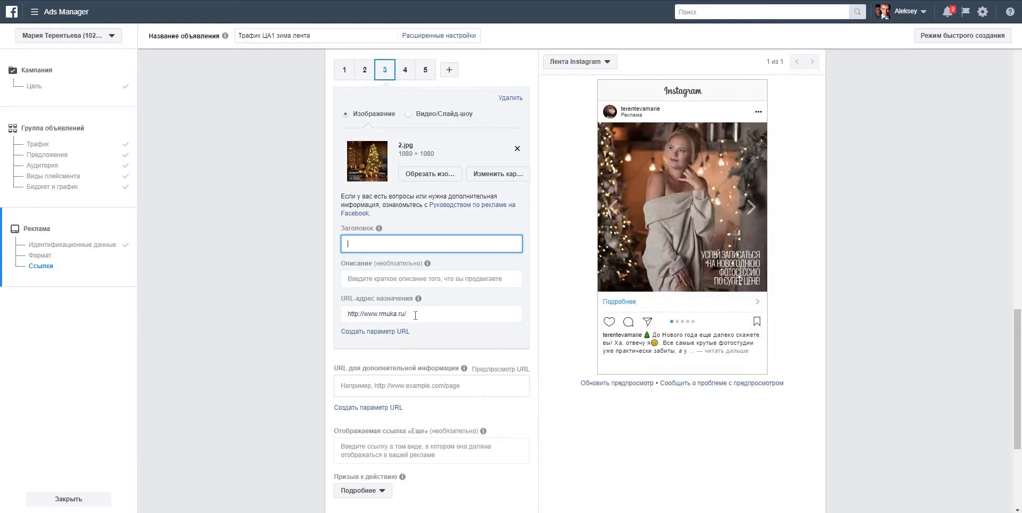
pyautogui.moveTo(416, 315); pyautogui.dragTo(305, 315)
pyautogui.write('https://www.instagram.com/terentevamarie/')
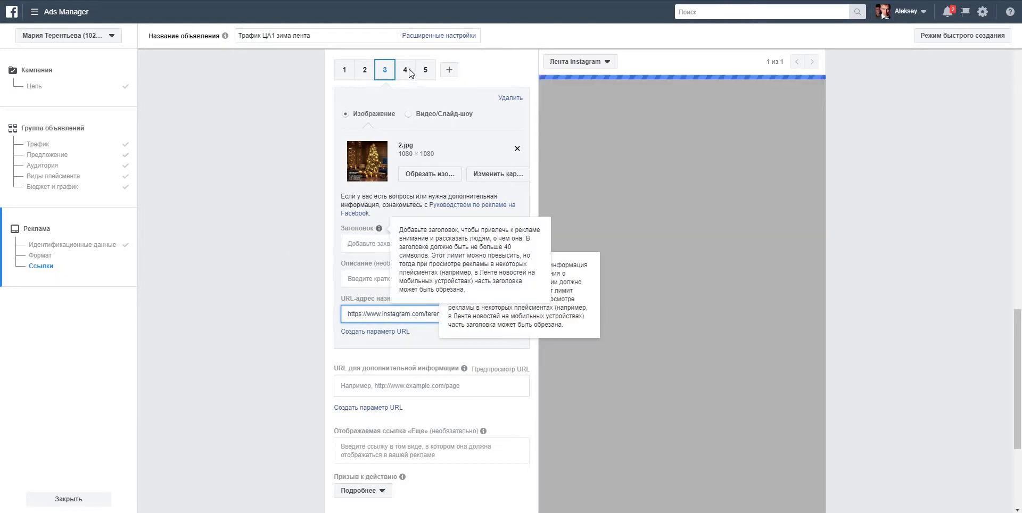
# Step: Clear the headlines of the fourth and fifth carousel cards and point both destination URLs to the photographer's Instagram profile
pyautogui.click(406, 70)
pyautogui.moveTo(363, 318); pyautogui.dragTo(299, 310)
pyautogui.write('https://www.instagram.com/terentevamarie/')
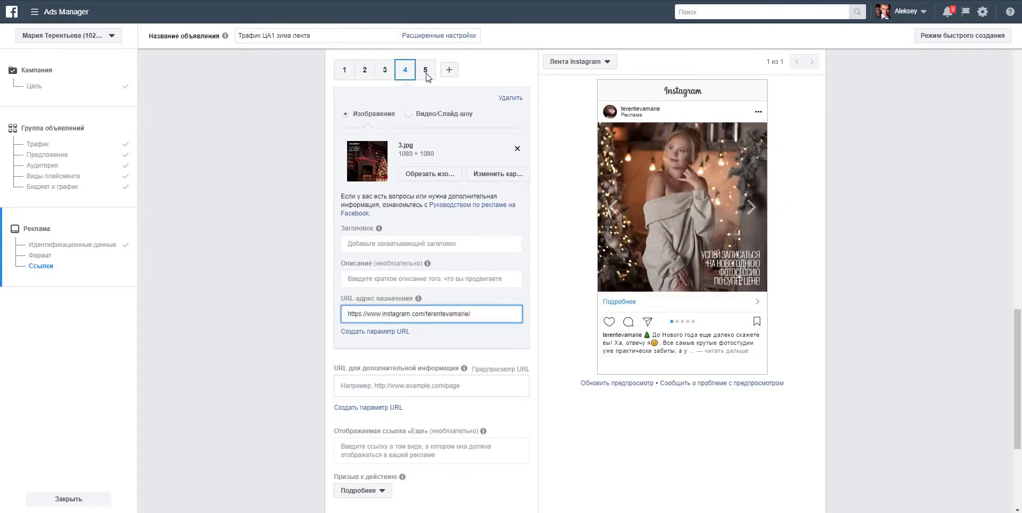
pyautogui.click(426, 76)
pyautogui.moveTo(414, 315); pyautogui.dragTo(308, 312)
pyautogui.write('https://www.instagram.com/terentevamarie/')
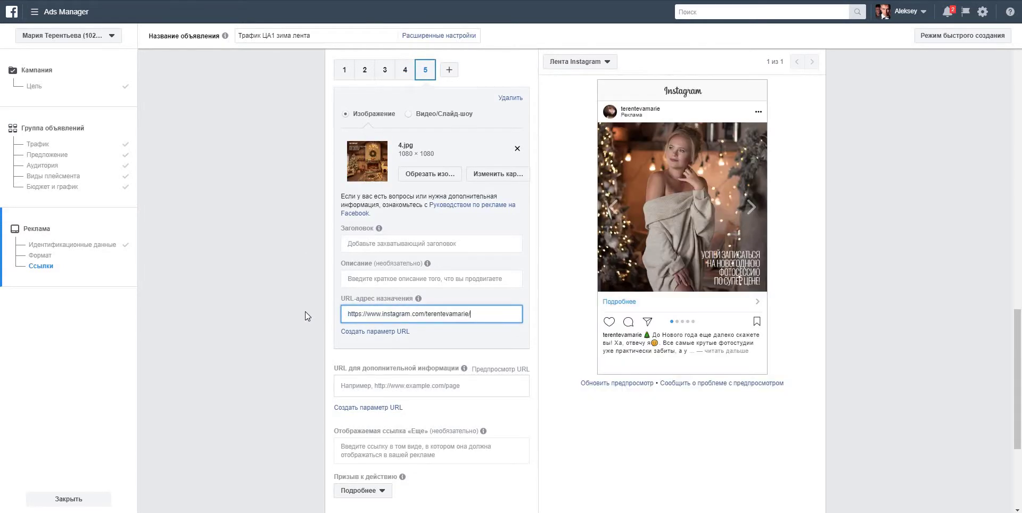
pyautogui.click(328, 280)
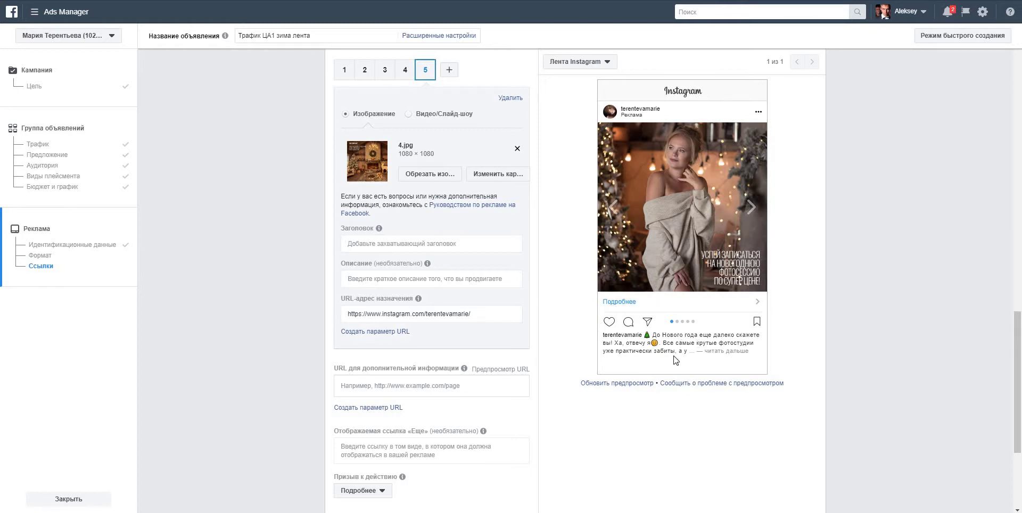
# Step: Review the ad's identity, format, text, call to action and first card settings
pyautogui.scroll(-3, 555, 338)
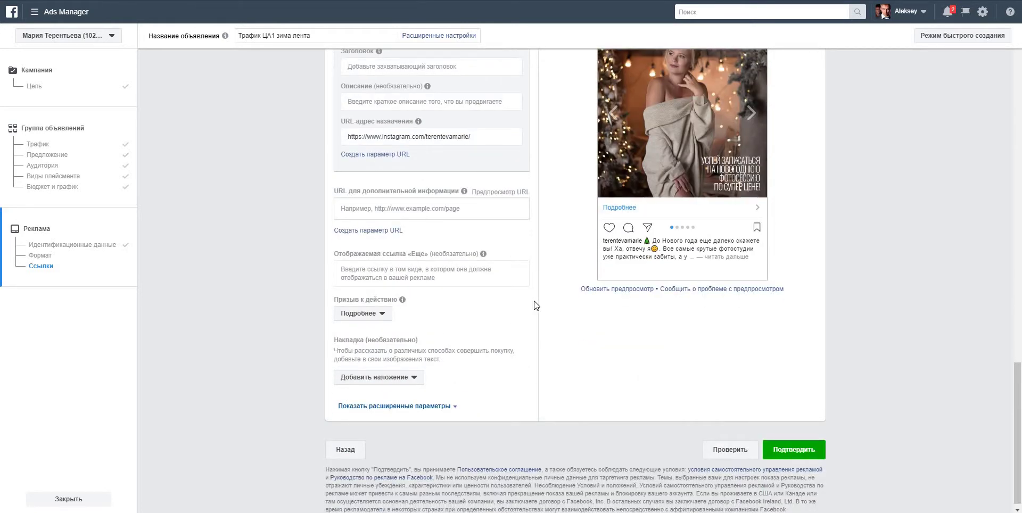
pyautogui.scroll(8, 522, 303)
pyautogui.click(339, 338)
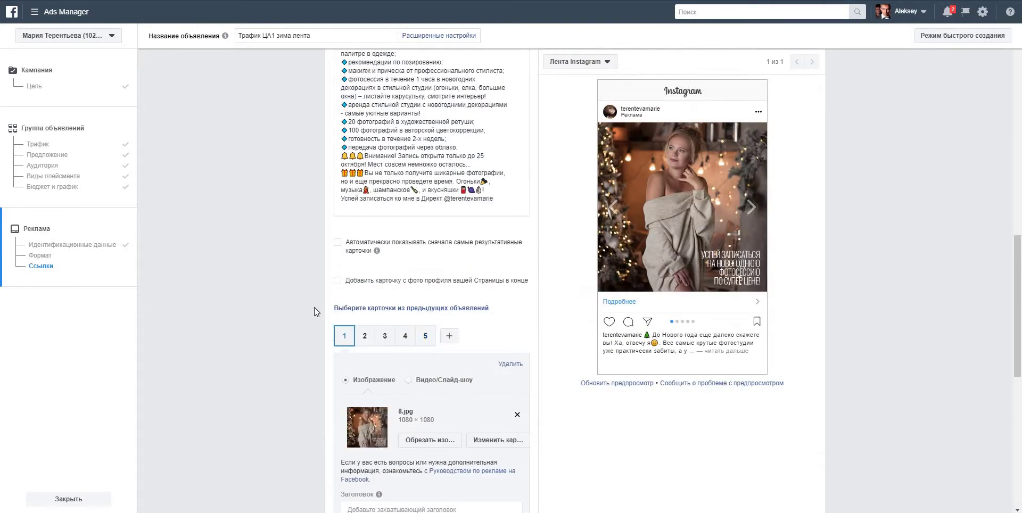
pyautogui.scroll(-5, 314, 307)
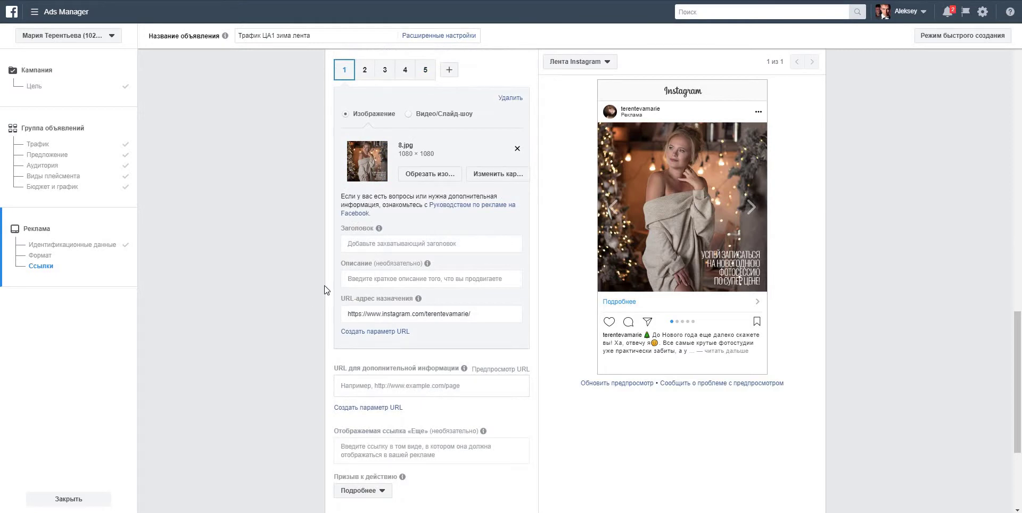
pyautogui.scroll(10, 326, 290)
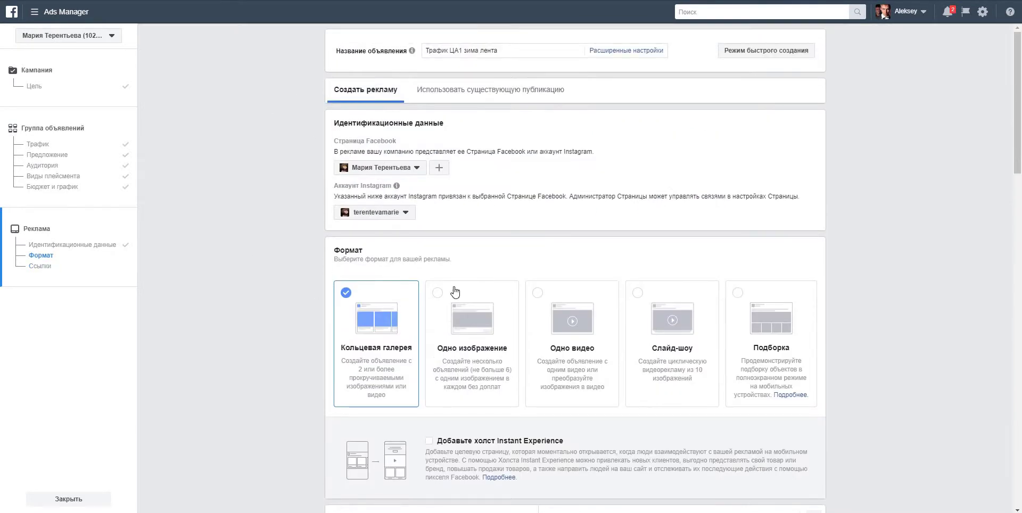
pyautogui.scroll(-8, 261, 288)
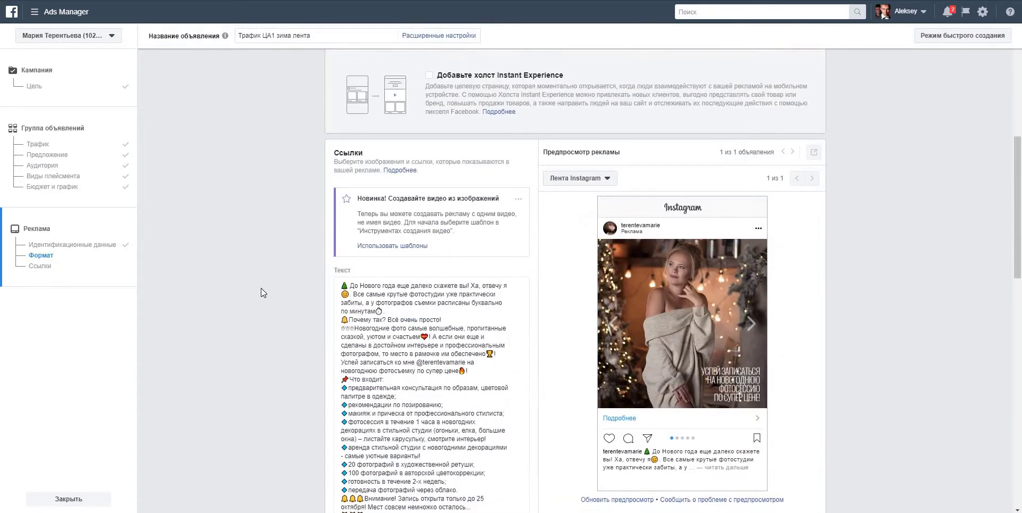
pyautogui.scroll(-2, 286, 337)
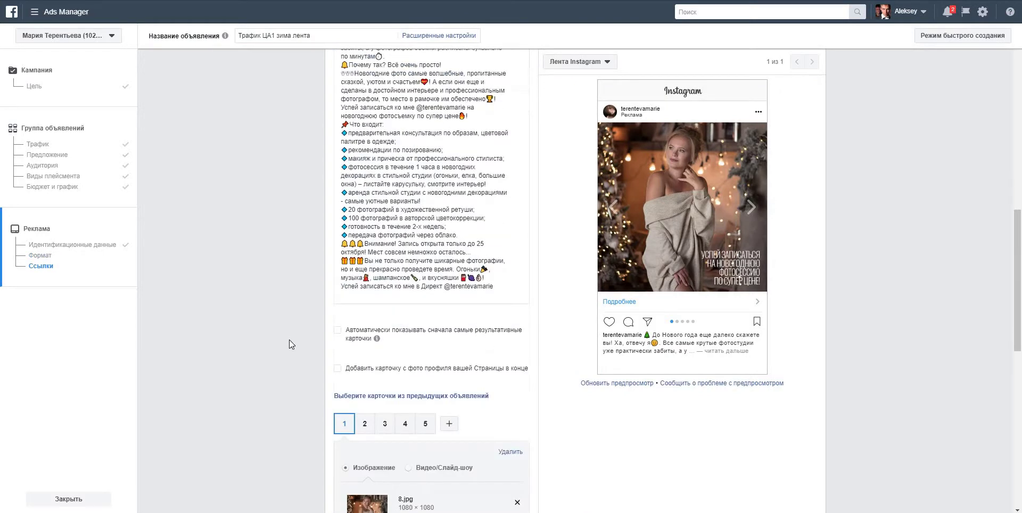
pyautogui.scroll(-5, 313, 370)
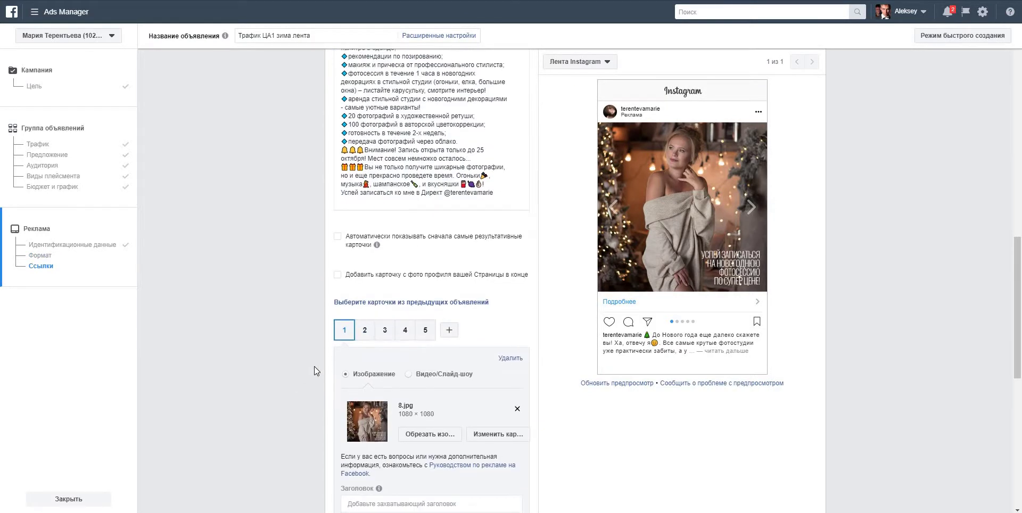
# Step: Check the second to fifth cards' settings and page through the carousel in the Instagram feed preview
pyautogui.click(365, 159)
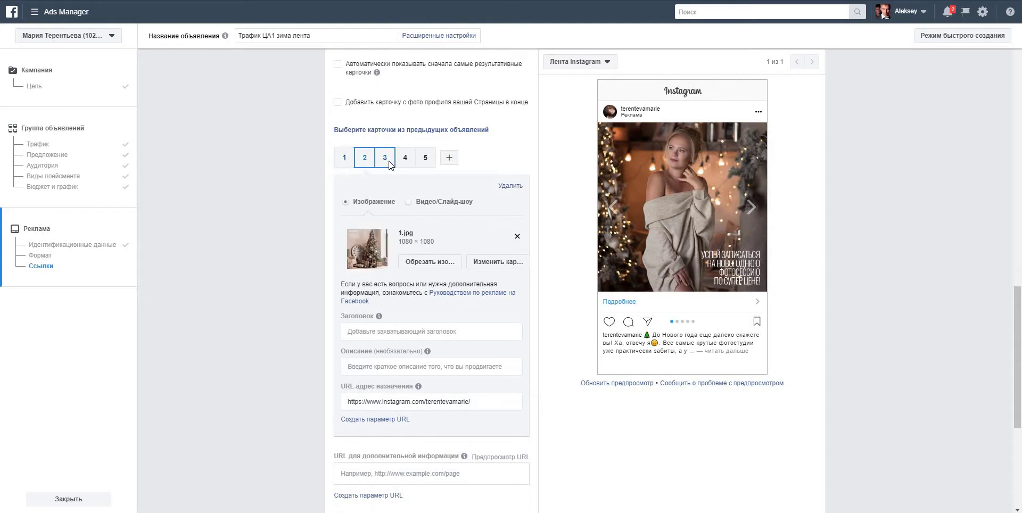
pyautogui.click(385, 159)
pyautogui.click(405, 159)
pyautogui.click(426, 159)
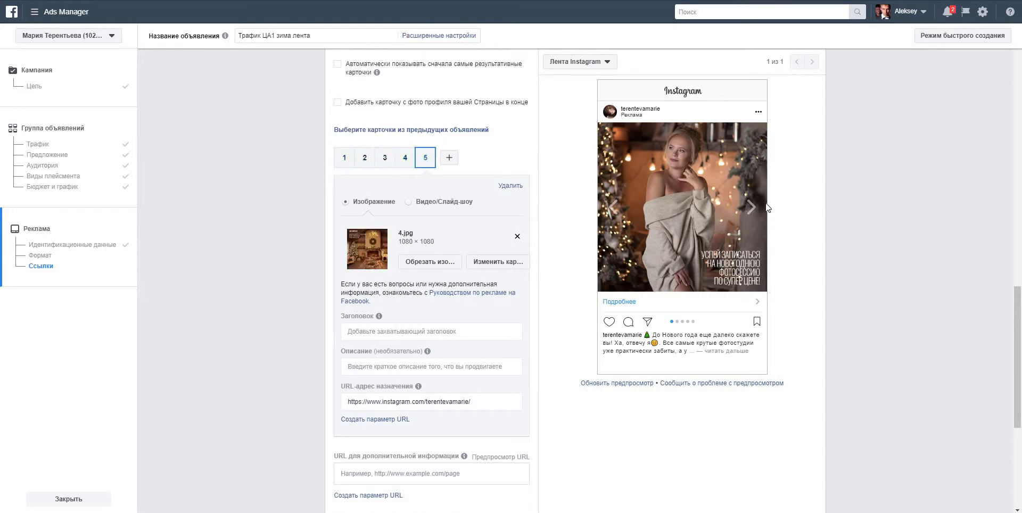
pyautogui.click(751, 207)
pyautogui.click(753, 207)
pyautogui.click(752, 207)
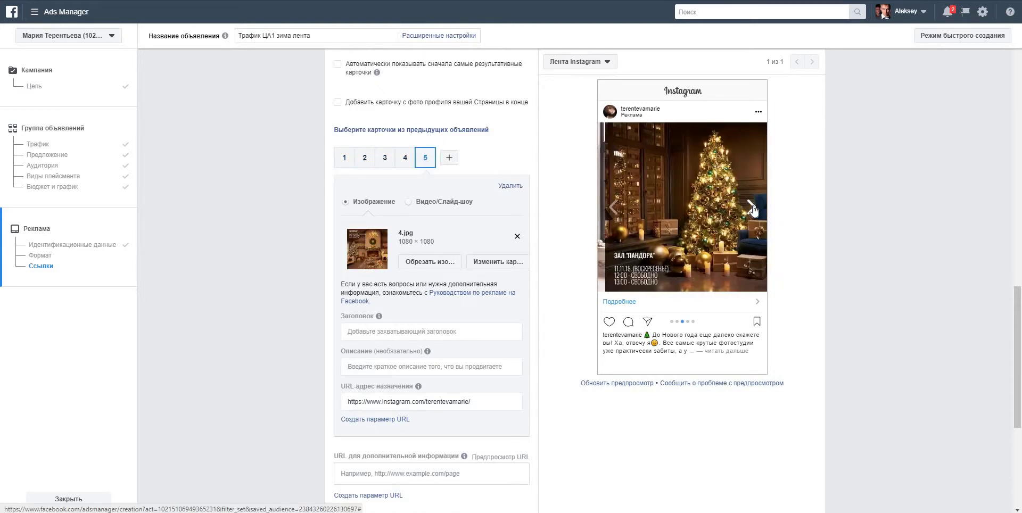
pyautogui.click(752, 207)
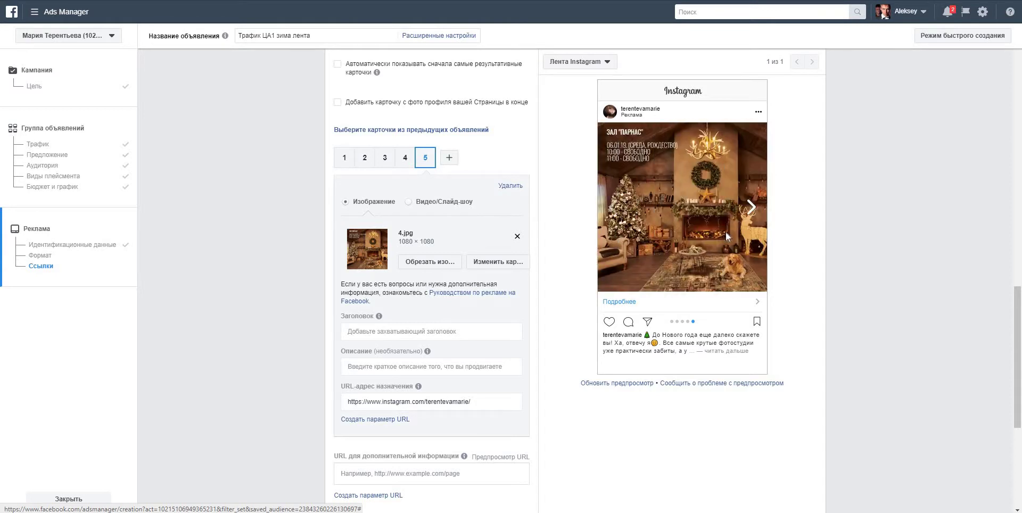
# Step: Confirm the finished carousel ad for publication
pyautogui.scroll(-5, 577, 321)
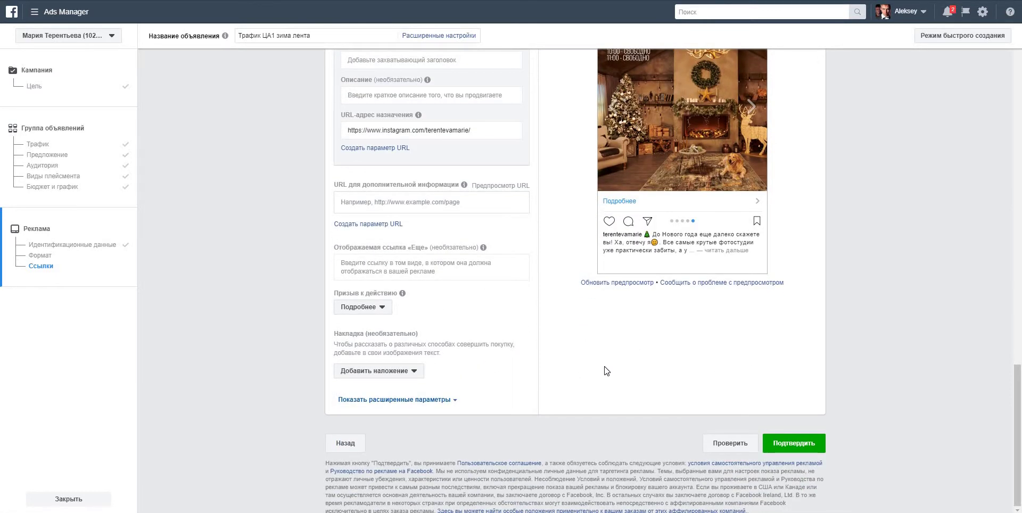
pyautogui.click(791, 447)
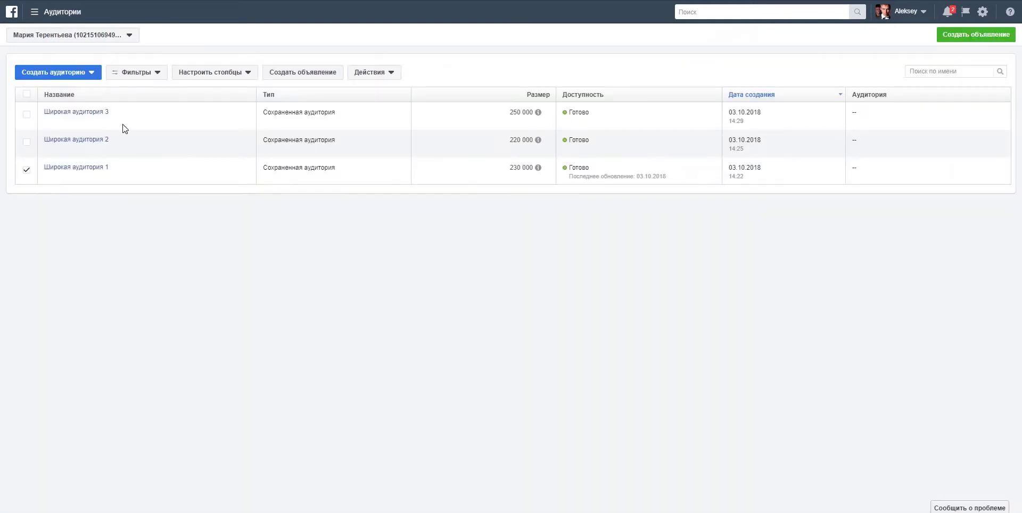
# Step: Create another Traffic campaign for the saved audience Широкая аудитория 1, naming both campaign and ad set "Трафик ЦА1 зима сторис"
pyautogui.click(307, 72)
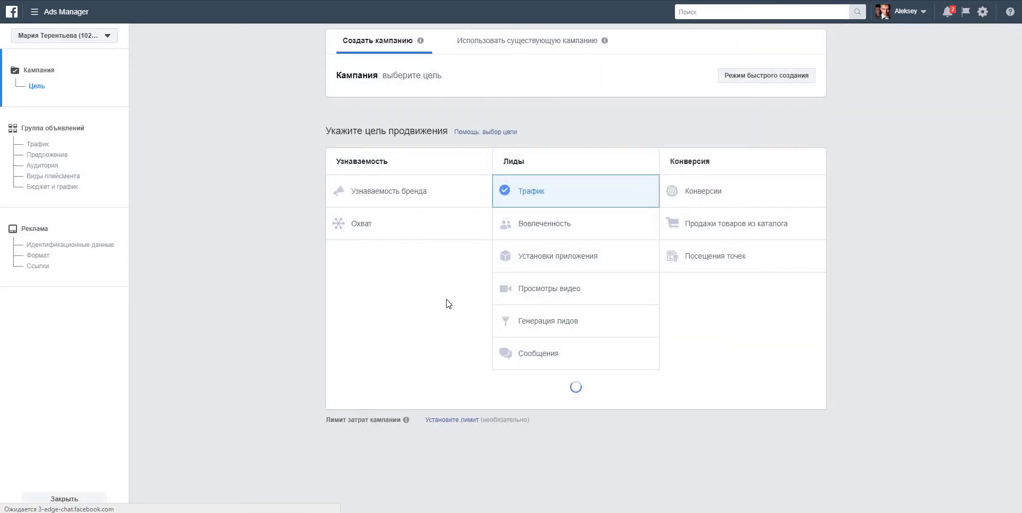
pyautogui.click(597, 339)
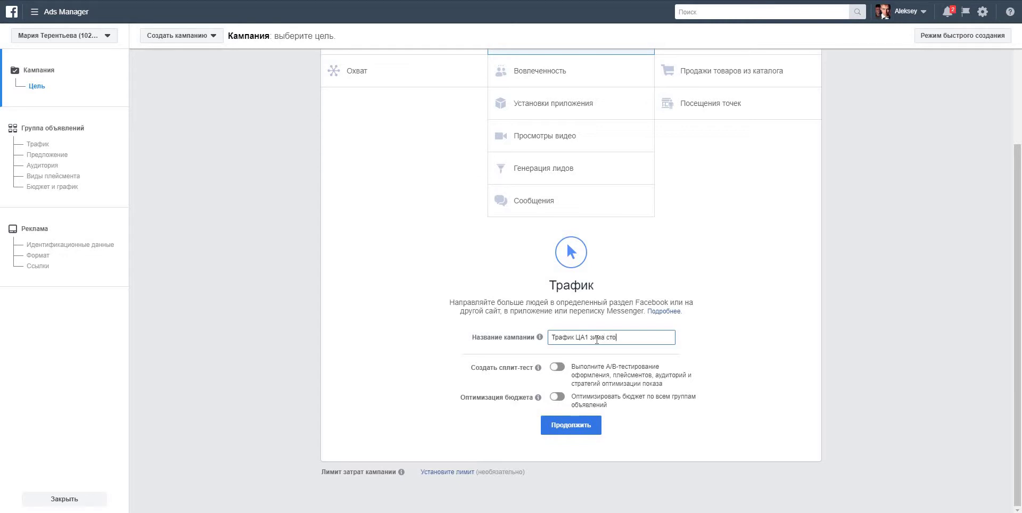
pyautogui.hotkey('ctrl', 'a')
pyautogui.hotkey('ctrl', 'c')
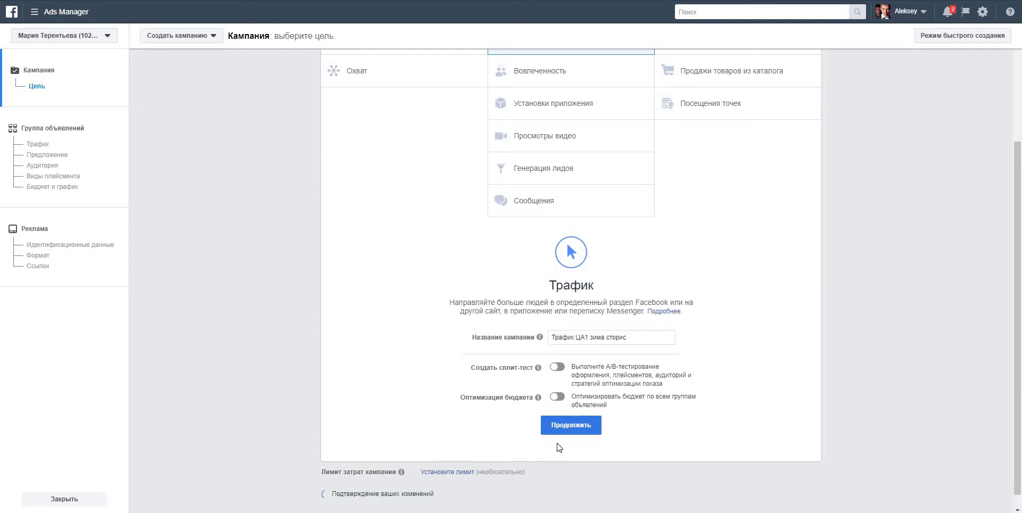
pyautogui.click(570, 426)
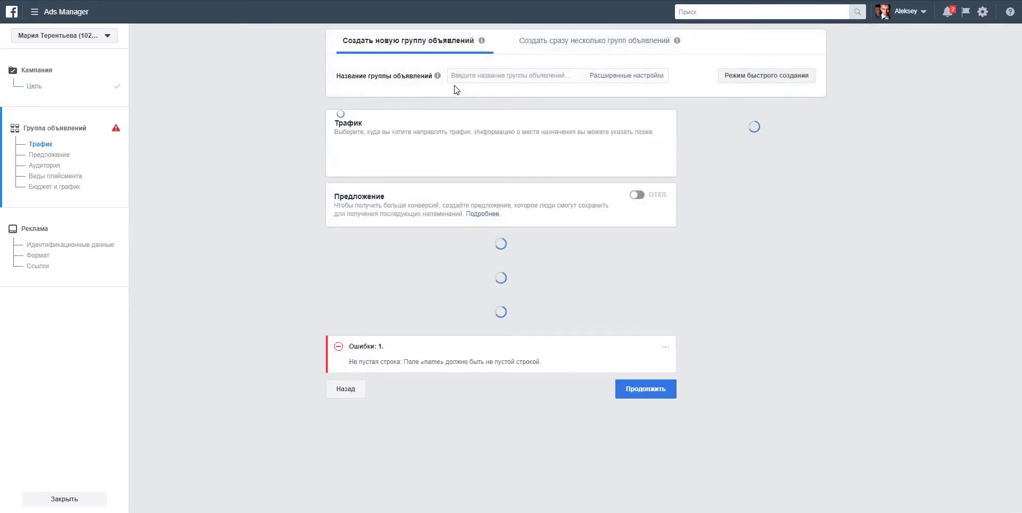
pyautogui.hotkey('ctrl', 'v')
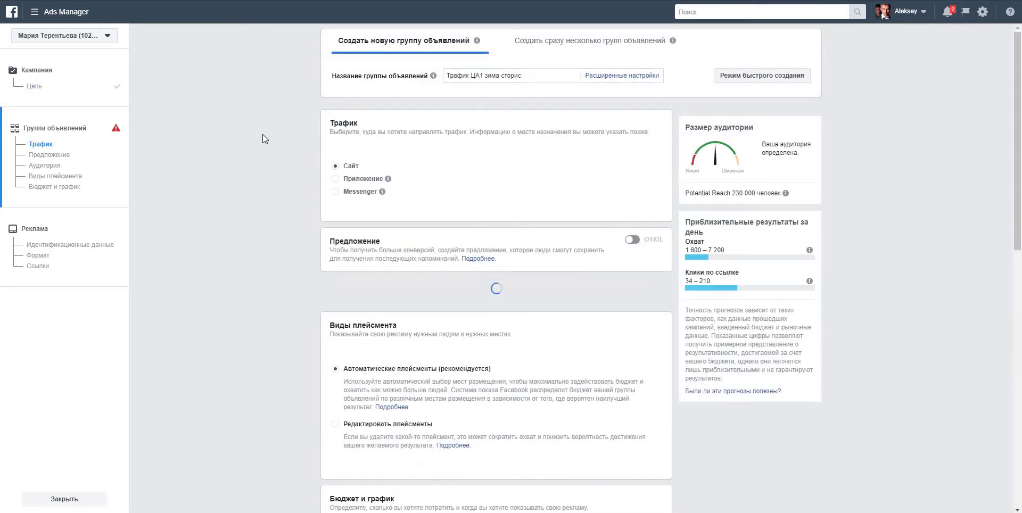
# Step: Restrict the ad set's placements to Instagram Stories only and limit delivery to mobile devices connected to Wi-Fi
pyautogui.scroll(-6, 263, 134)
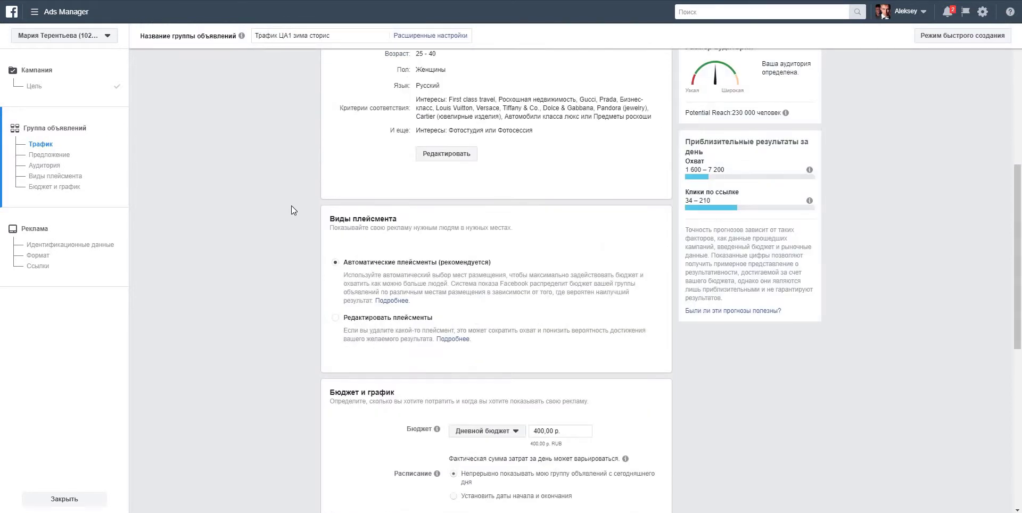
pyautogui.scroll(-2, 292, 209)
pyautogui.click(335, 228)
pyautogui.scroll(-5, 499, 299)
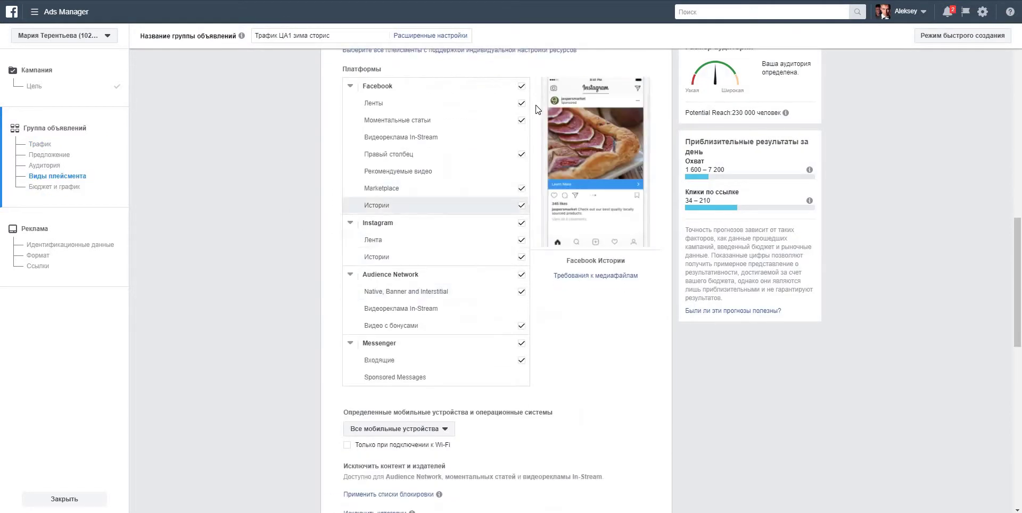
pyautogui.click(521, 93)
pyautogui.click(522, 276)
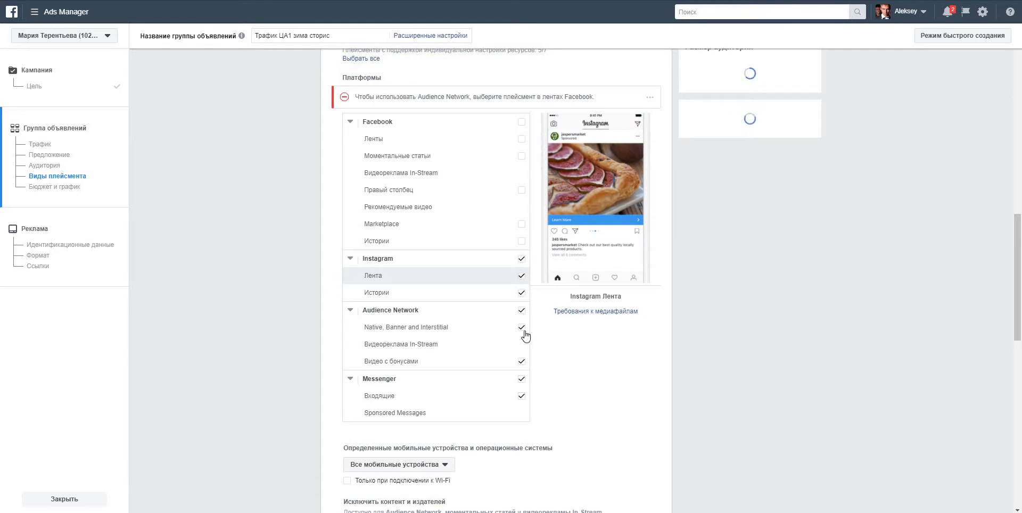
pyautogui.click(522, 380)
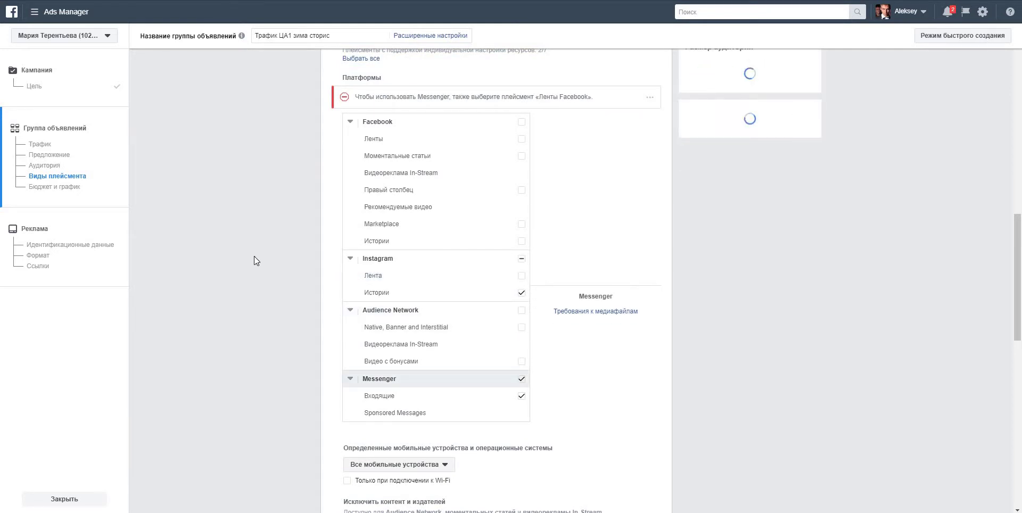
pyautogui.scroll(-8, 287, 252)
pyautogui.click(347, 99)
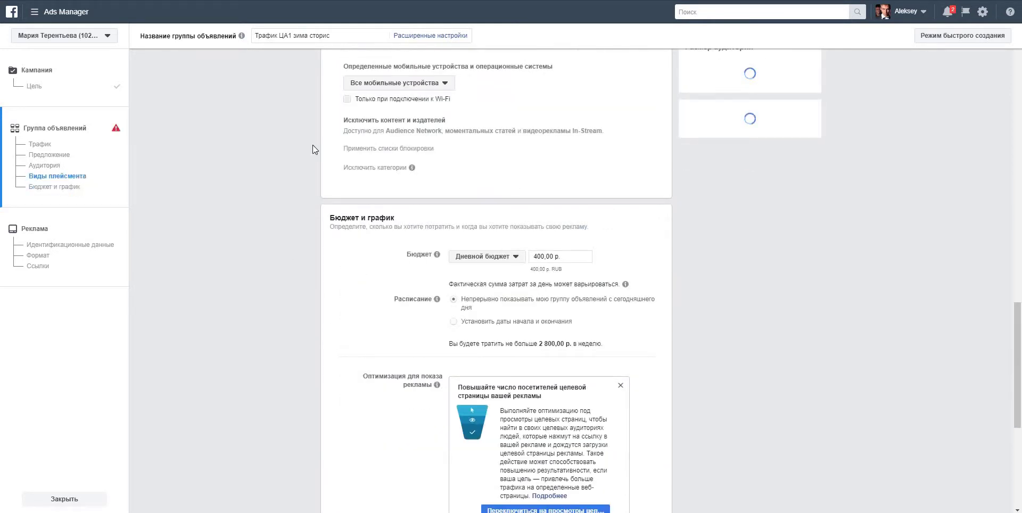
# Step: Set the ad set's daily budget to 150 rubles
pyautogui.press('BackSpace')
pyautogui.write('1')
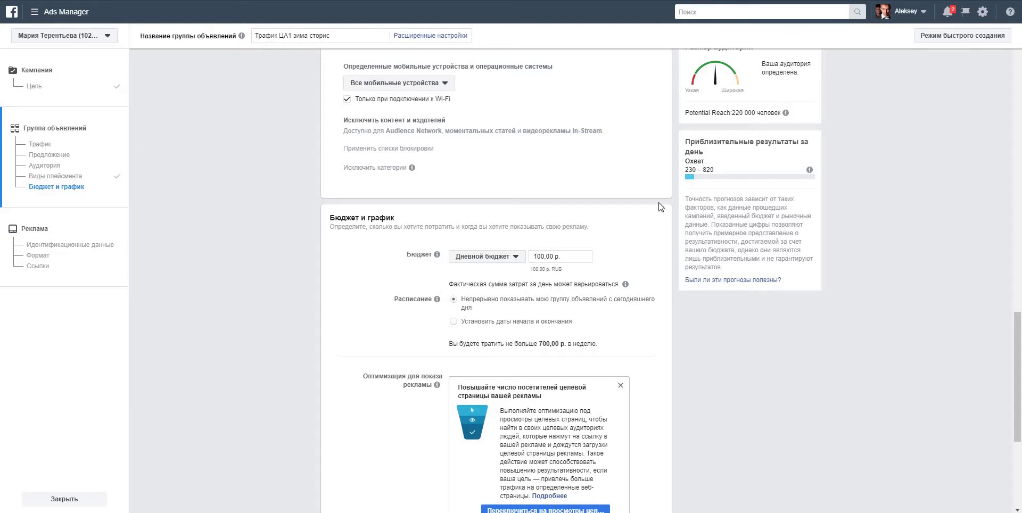
pyautogui.click(540, 257)
pyautogui.press('BackSpace')
pyautogui.write('5')
pyautogui.click(526, 268)
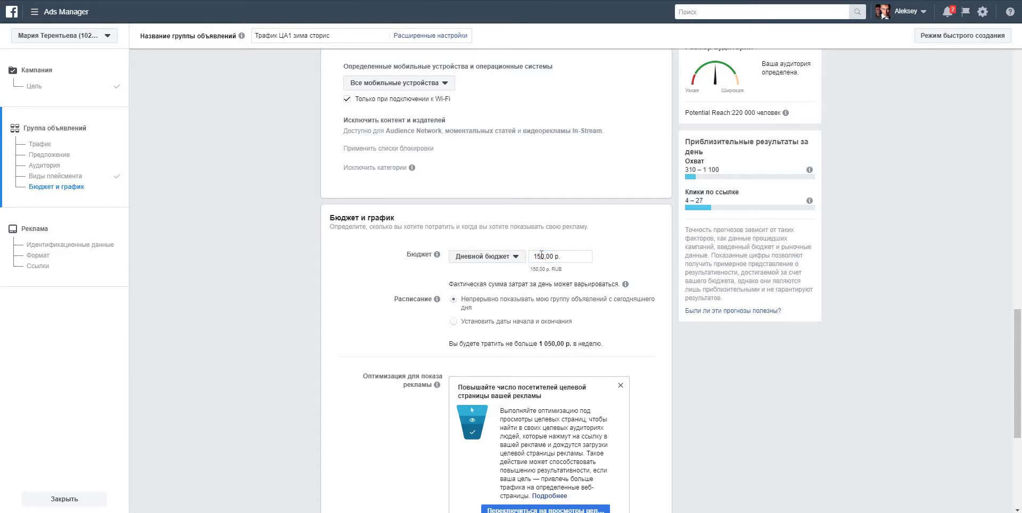
# Step: Lower the ad set's daily budget to 100 rubles and continue to the ad settings
pyautogui.click(542, 256)
pyautogui.press('BackSpace')
pyautogui.write('0')
pyautogui.click(356, 269)
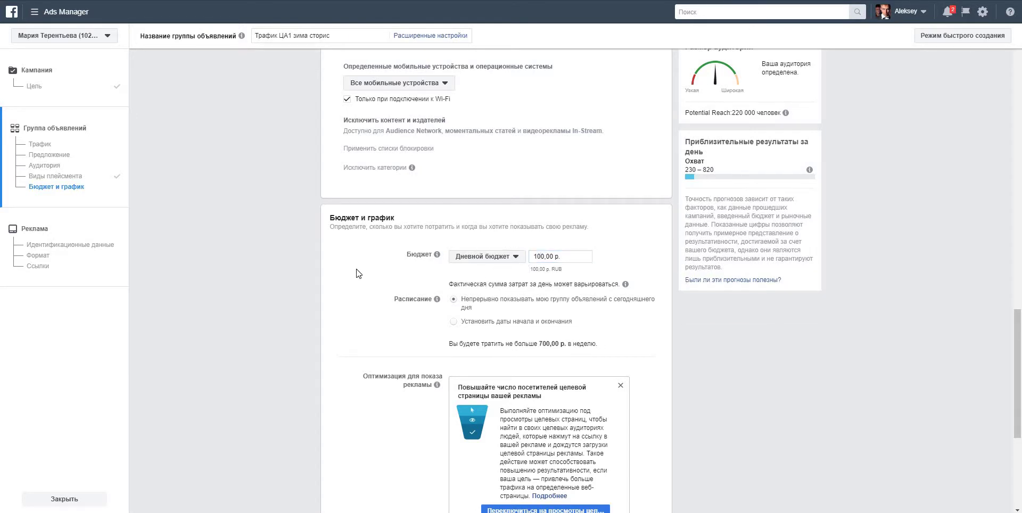
pyautogui.scroll(-5, 356, 274)
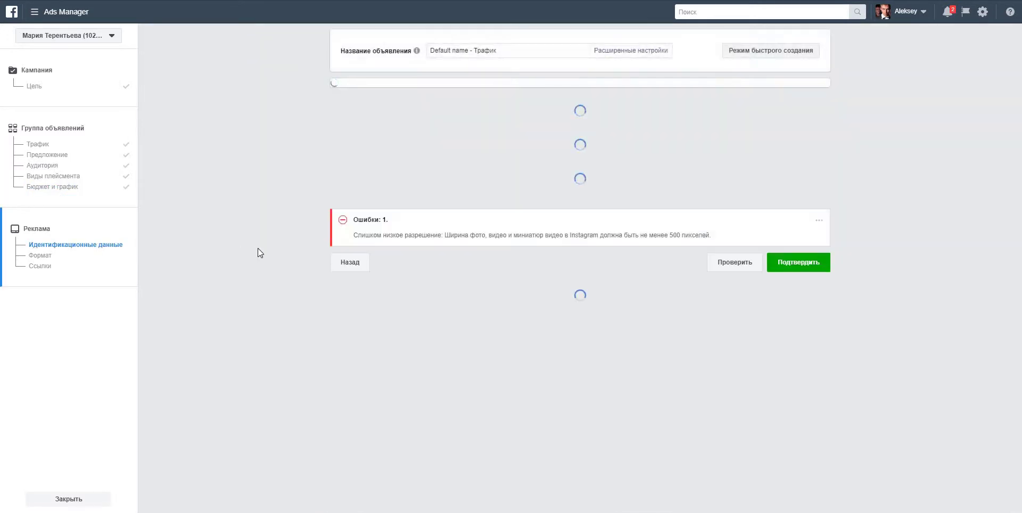
# Step: Name the ad "Трафик ЦА1 зима сторис" and select the photographer's Facebook Page as its identity
pyautogui.tripleClick(478, 53)
pyautogui.hotkey('ctrl', 'v')
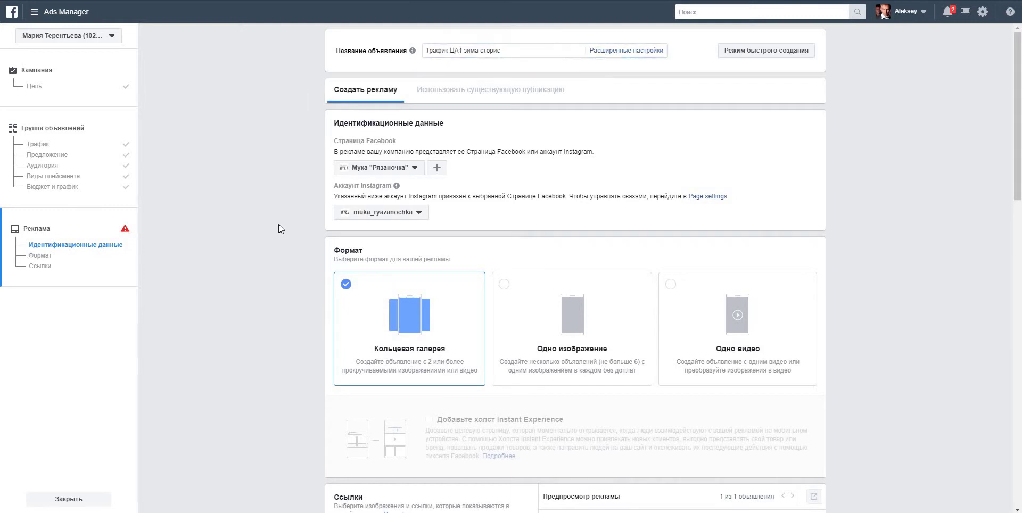
pyautogui.click(348, 170)
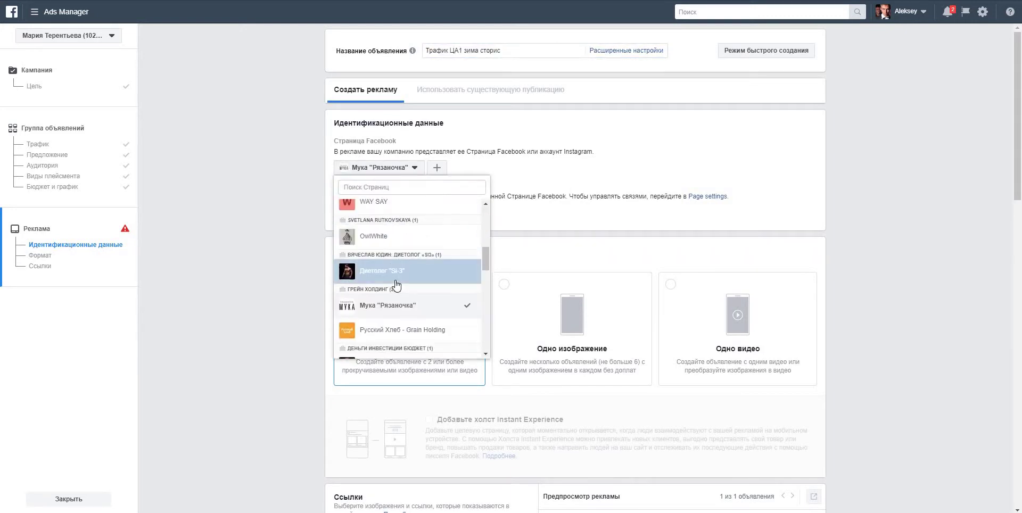
pyautogui.scroll(-2, 397, 286)
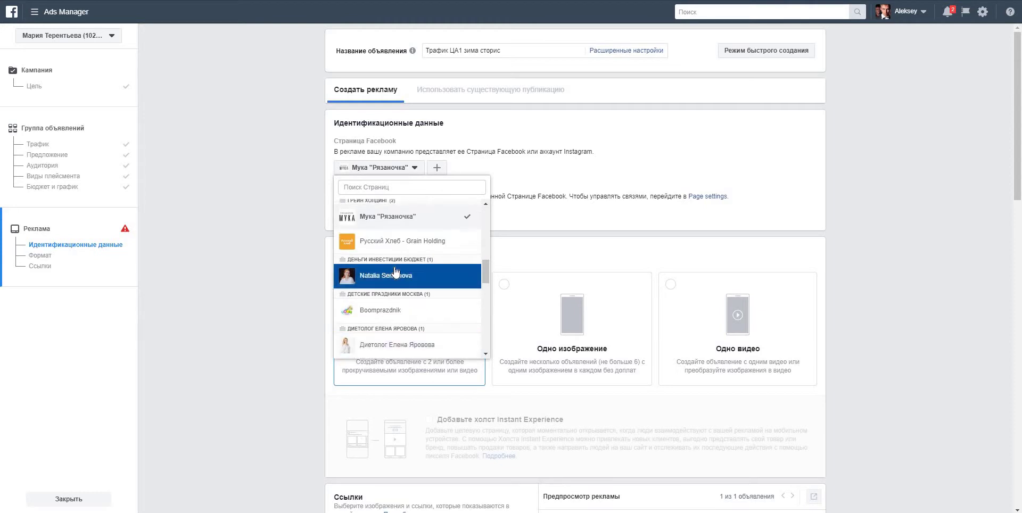
pyautogui.scroll(-2, 395, 272)
pyautogui.click(393, 327)
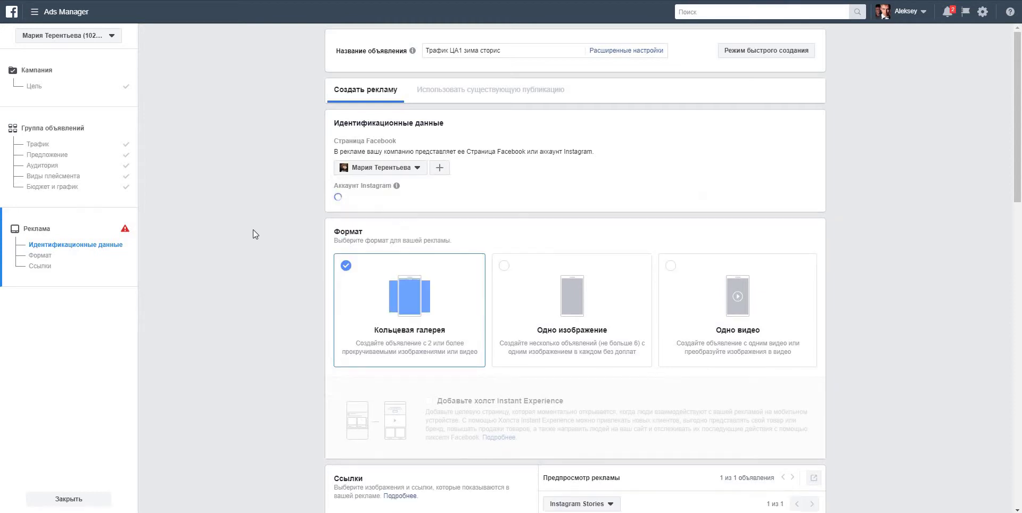
# Step: Replace the first carousel card's image with Главная.jpg uploaded from the Сторис folder
pyautogui.scroll(-2, 255, 231)
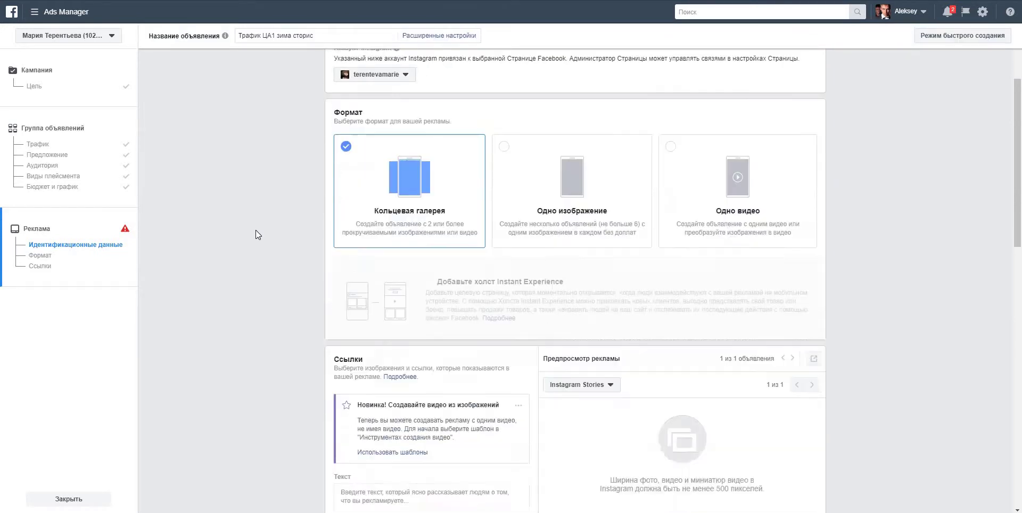
pyautogui.scroll(-4, 255, 235)
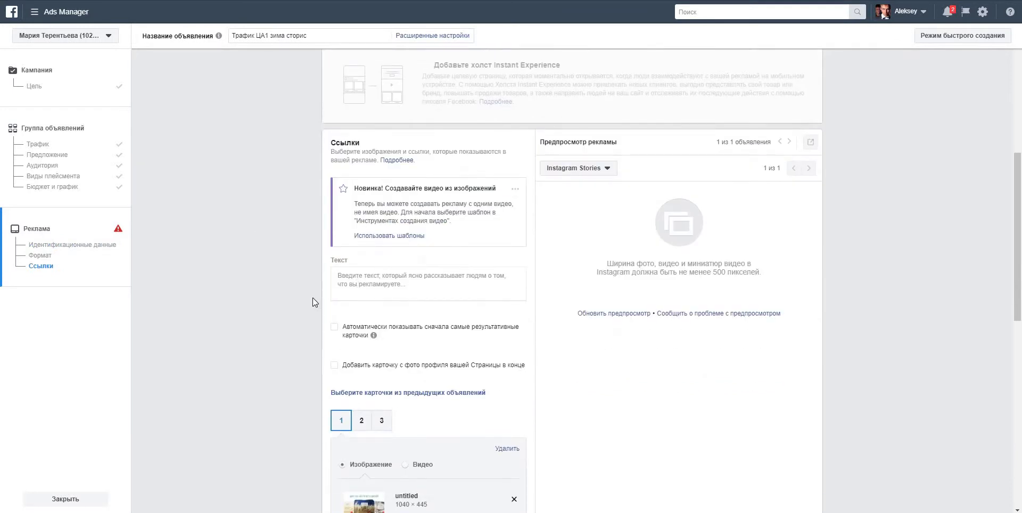
pyautogui.scroll(-3, 313, 299)
pyautogui.click(514, 322)
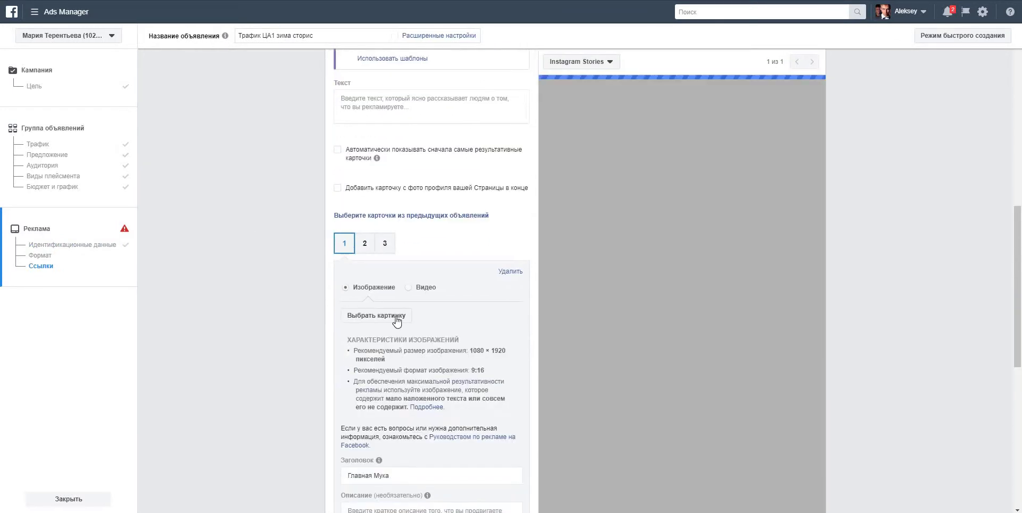
pyautogui.click(396, 320)
pyautogui.click(592, 120)
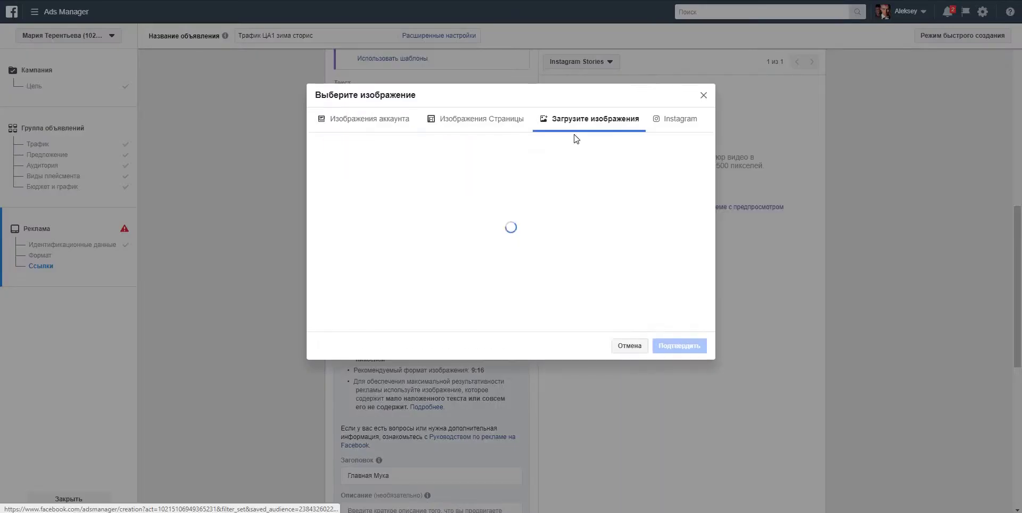
pyautogui.click(479, 236)
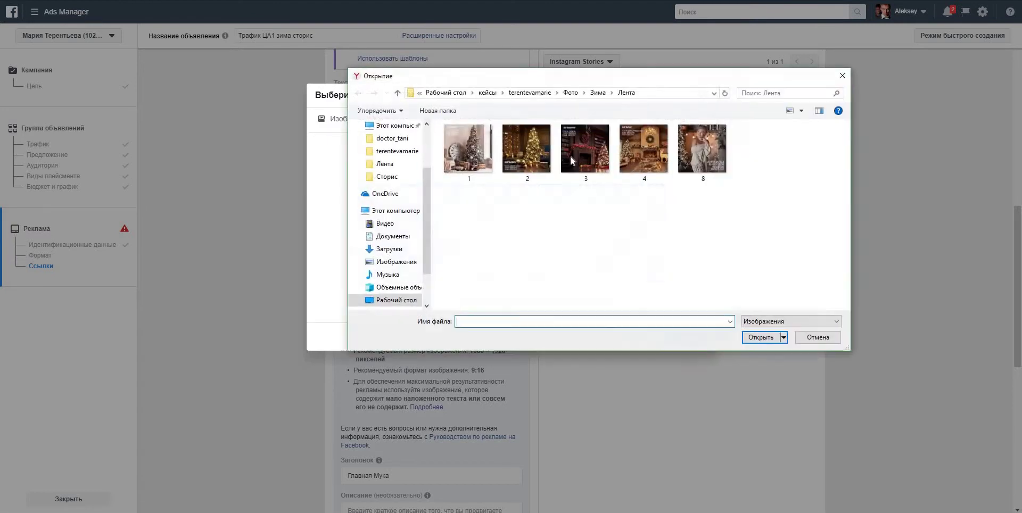
pyautogui.click(599, 92)
pyautogui.doubleClick(450, 153)
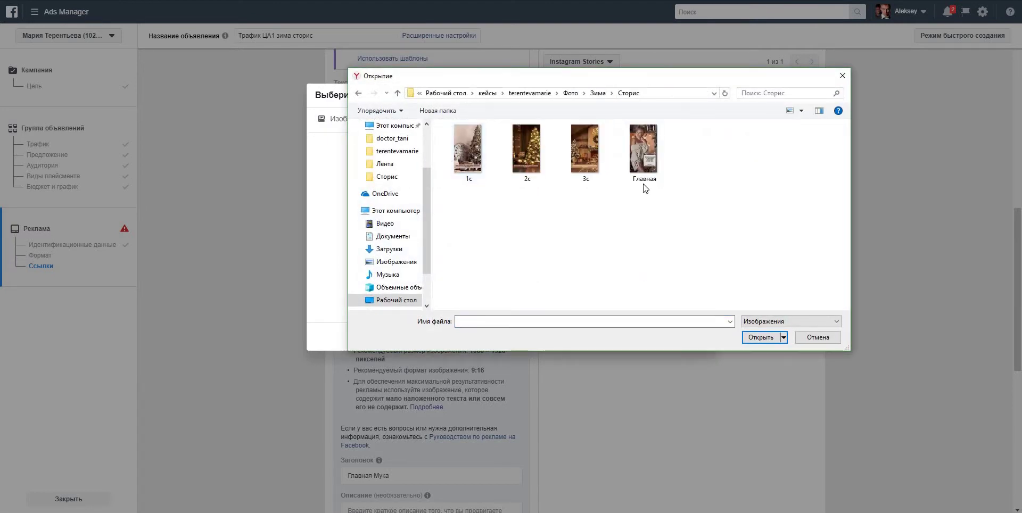
pyautogui.doubleClick(641, 152)
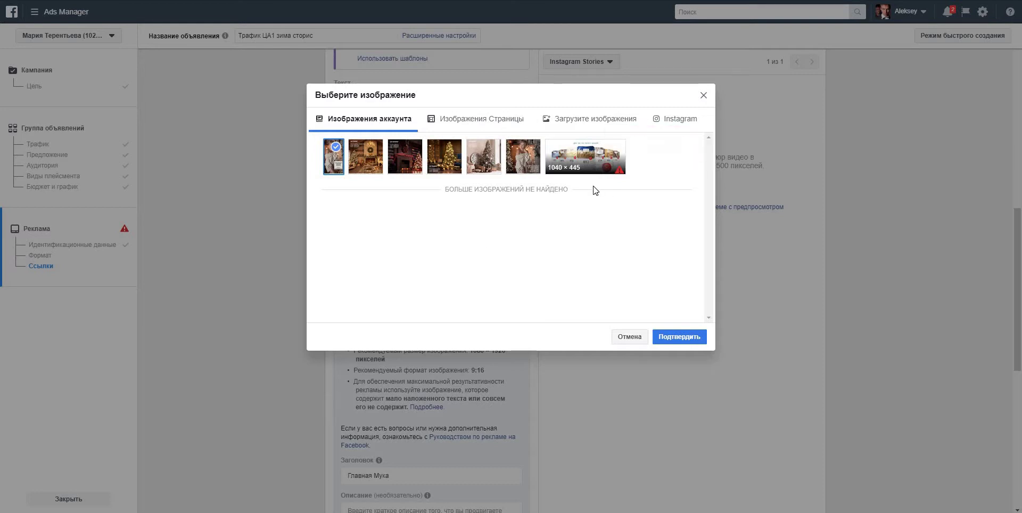
pyautogui.click(677, 338)
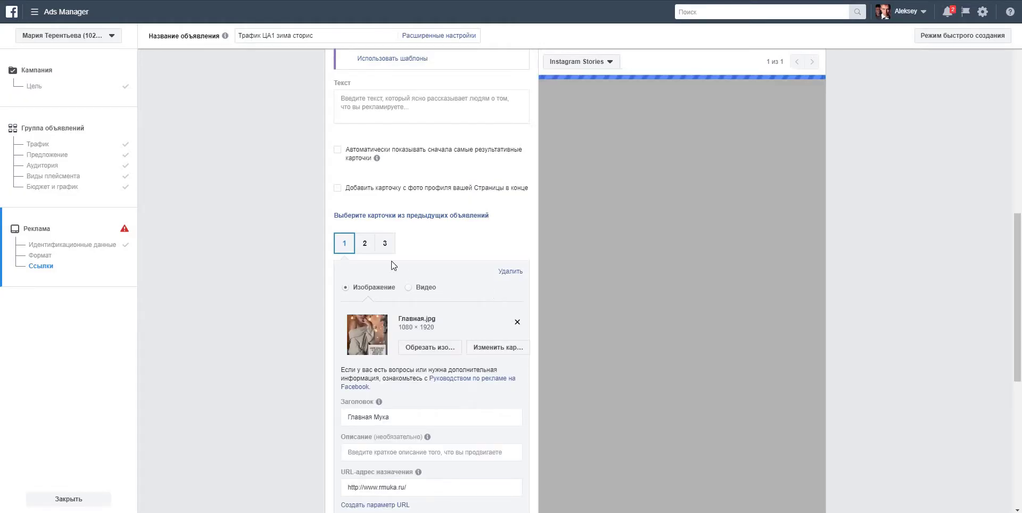
# Step: Upload 1c.jpg from the Сторис folder as the second carousel card's image
pyautogui.click(364, 243)
pyautogui.click(393, 317)
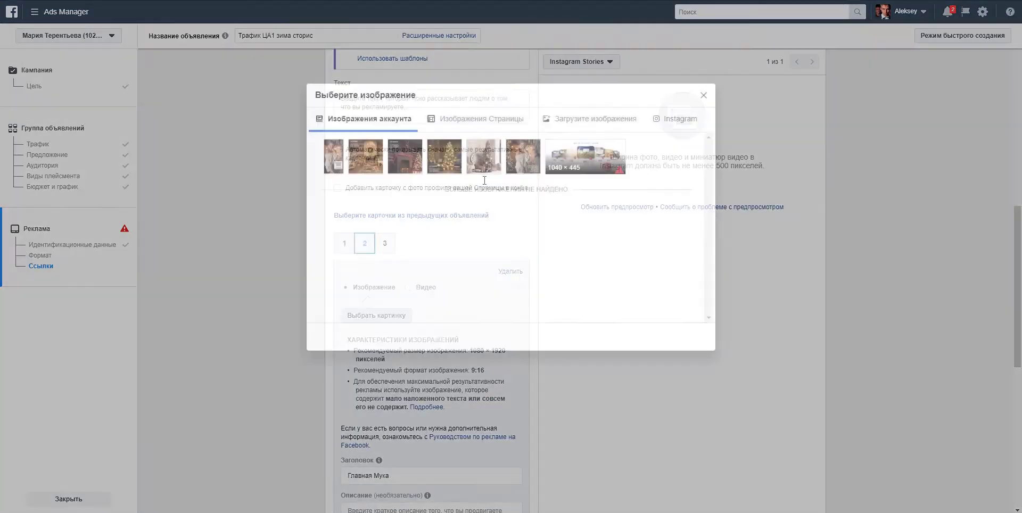
pyautogui.click(593, 119)
pyautogui.click(479, 242)
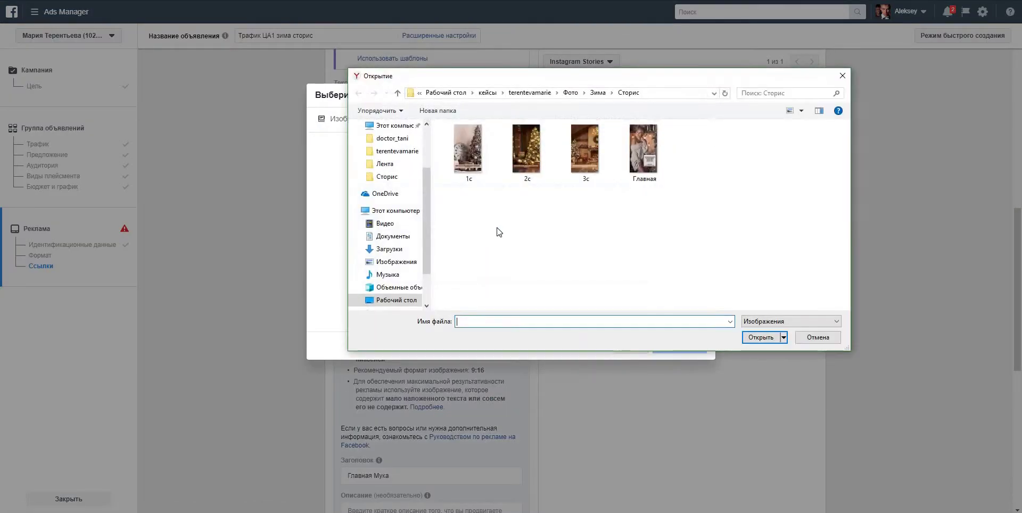
pyautogui.doubleClick(470, 149)
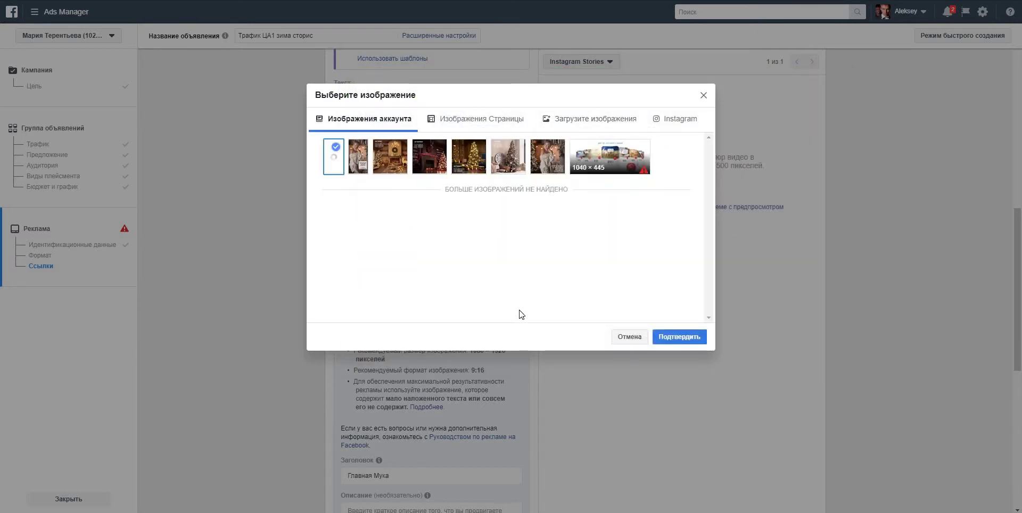
pyautogui.click(671, 337)
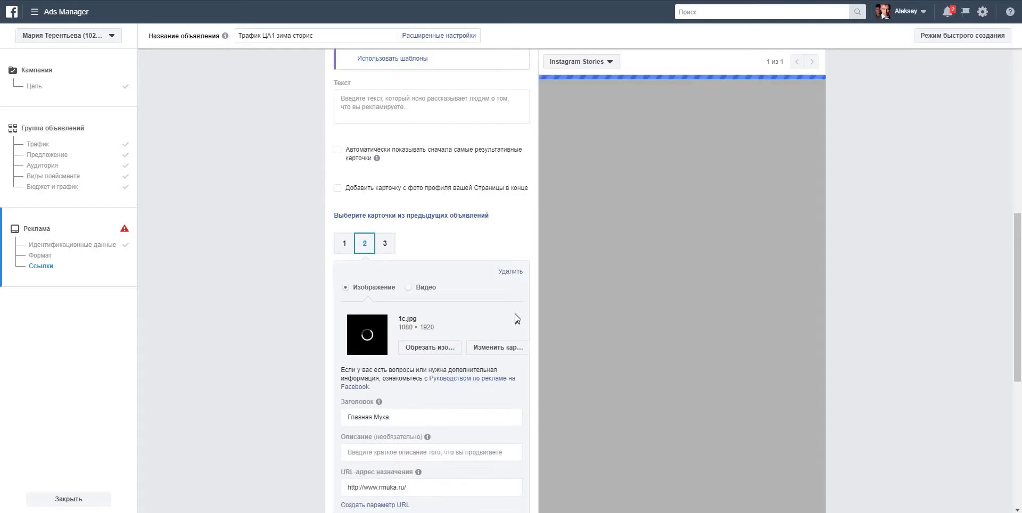
# Step: Upload 2c.jpg from the Сторис folder as the third carousel card's image
pyautogui.click(385, 244)
pyautogui.click(389, 315)
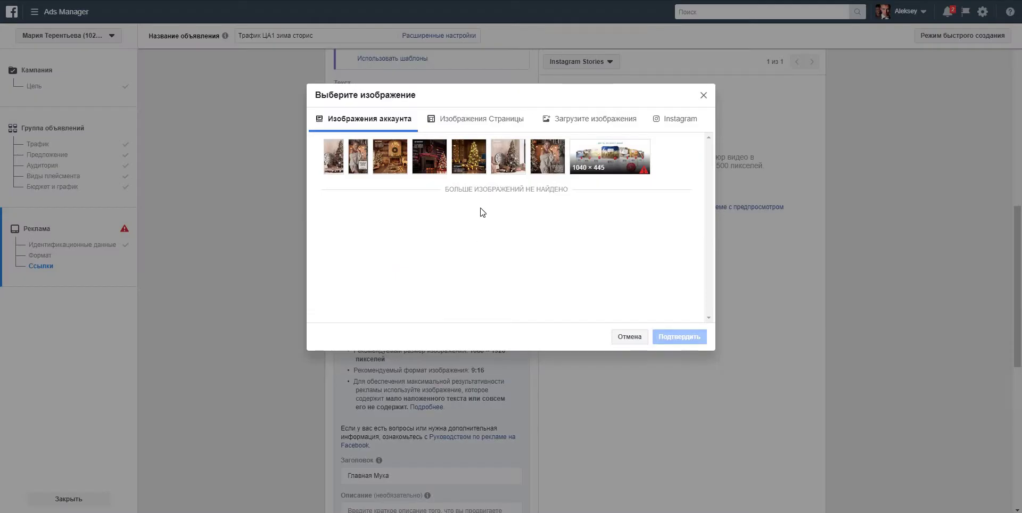
pyautogui.click(595, 119)
pyautogui.click(490, 230)
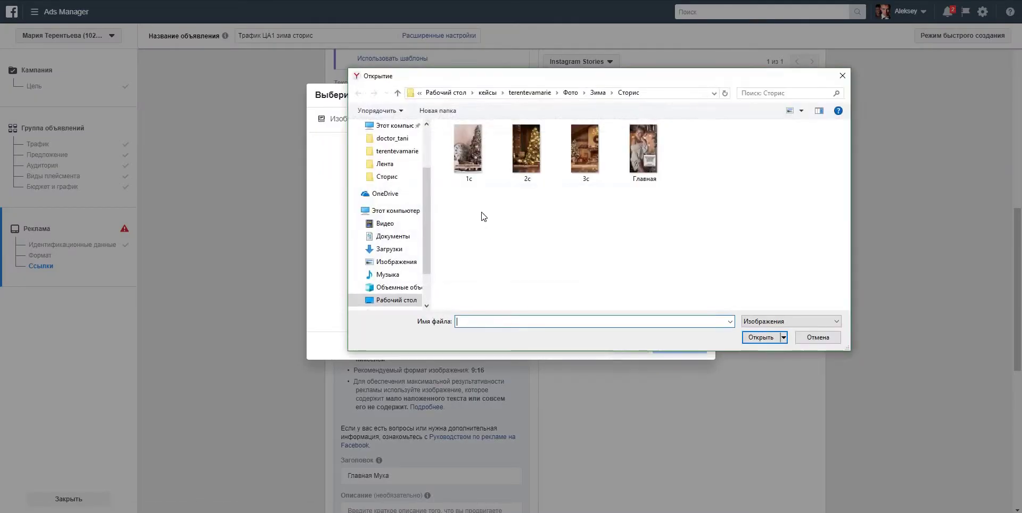
pyautogui.click(525, 160)
pyautogui.doubleClick(525, 160)
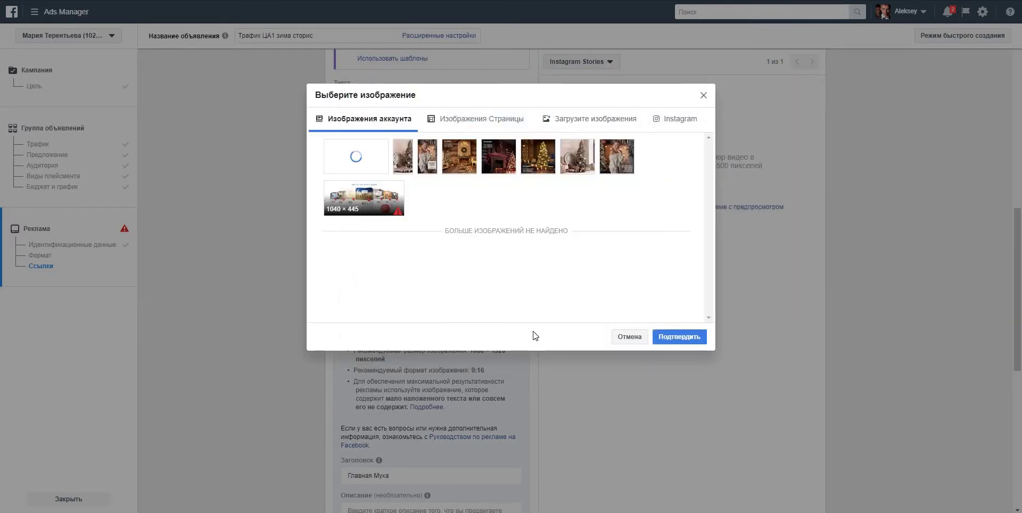
pyautogui.click(668, 339)
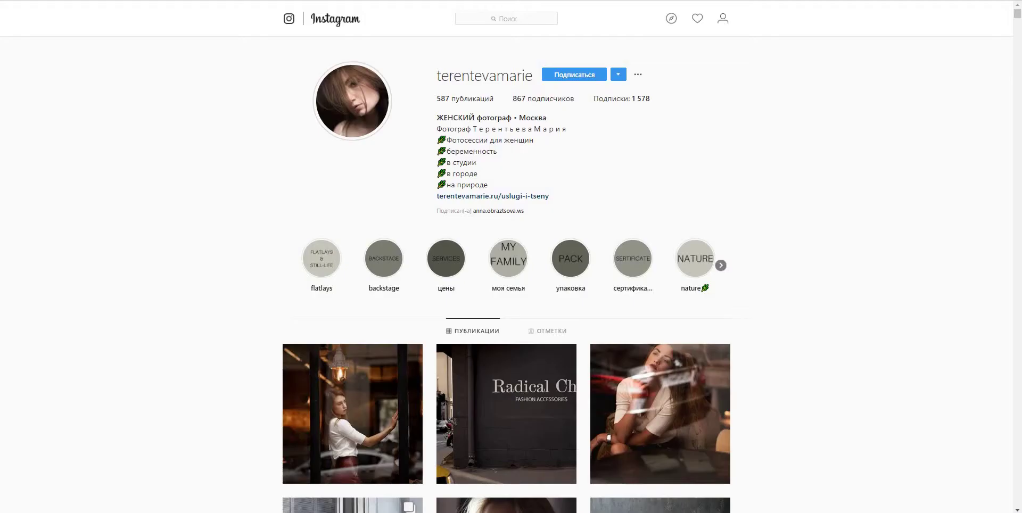
# Step: Copy the address of the photographer's Instagram profile and page through the cards in the Instagram Stories preview
pyautogui.hotkey('ctrl', 'l')
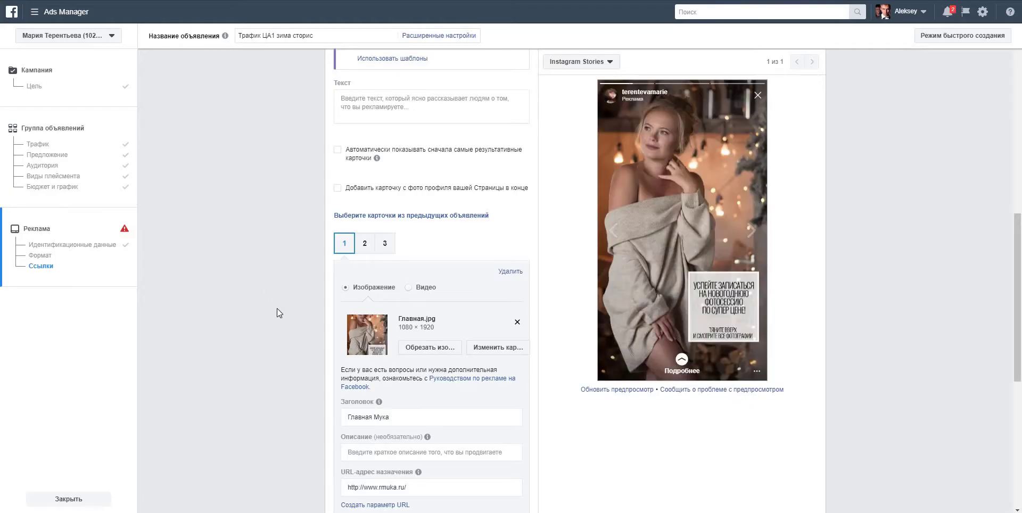
pyautogui.click(757, 233)
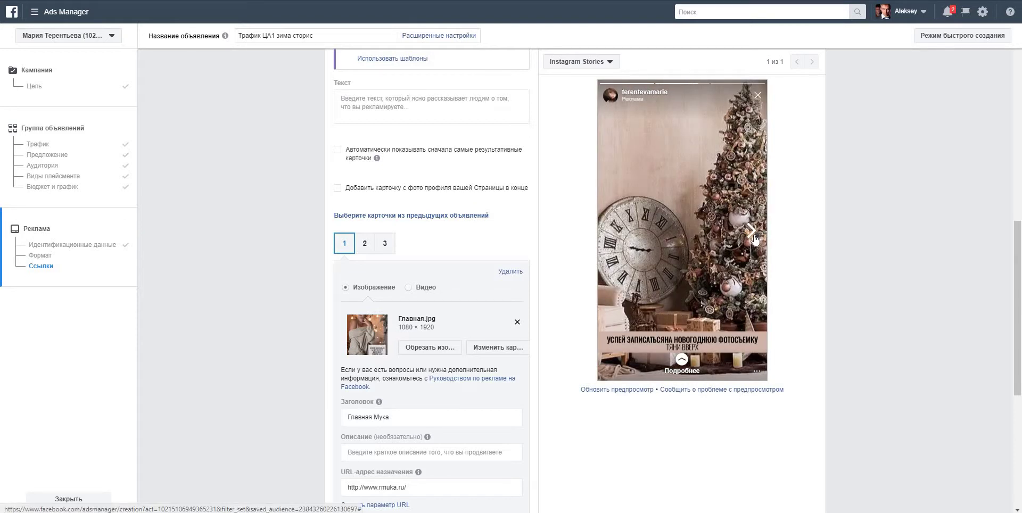
pyautogui.click(751, 232)
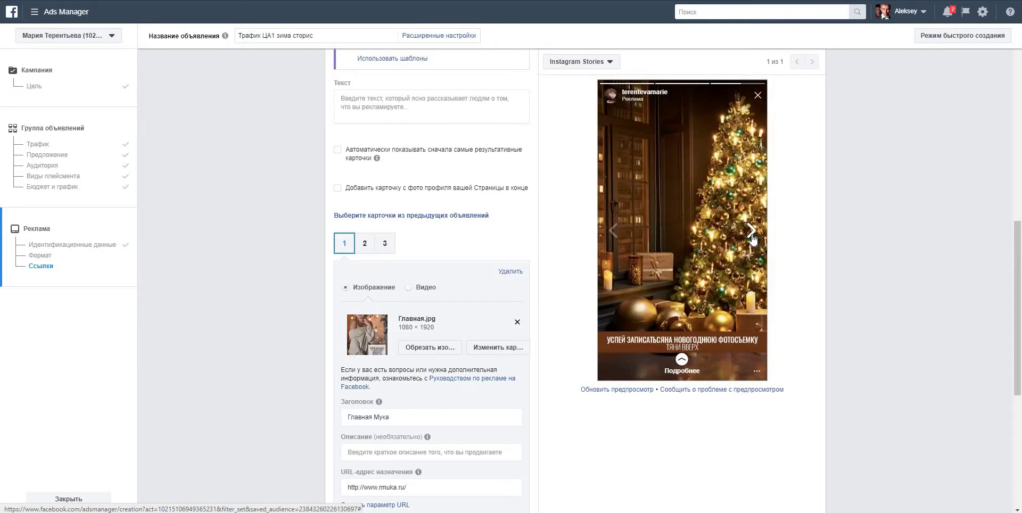
# Step: Clear the first card's headline and replace its destination URL with the photographer's Instagram profile address
pyautogui.scroll(-3, 295, 293)
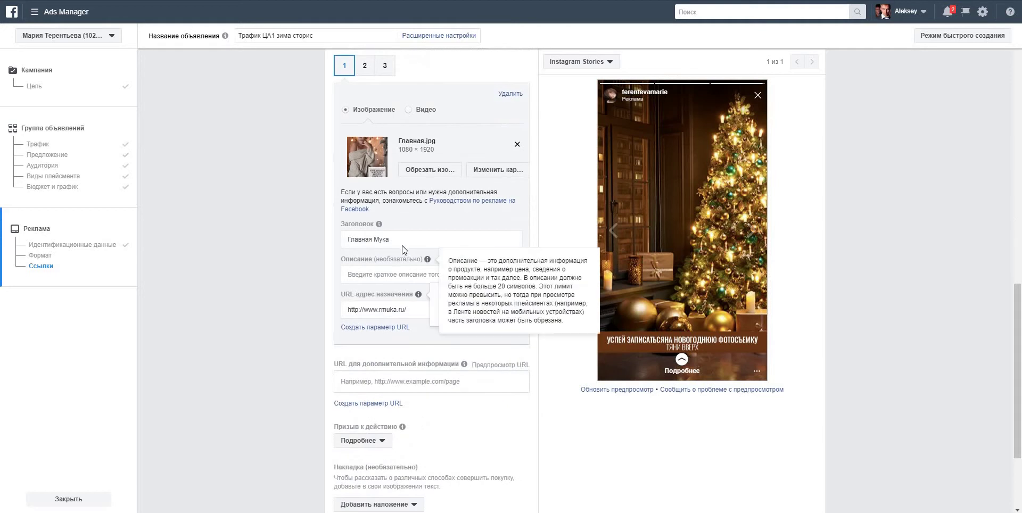
pyautogui.doubleClick(382, 240)
pyautogui.hotkey('ctrl', 'a')
pyautogui.press('BackSpace')
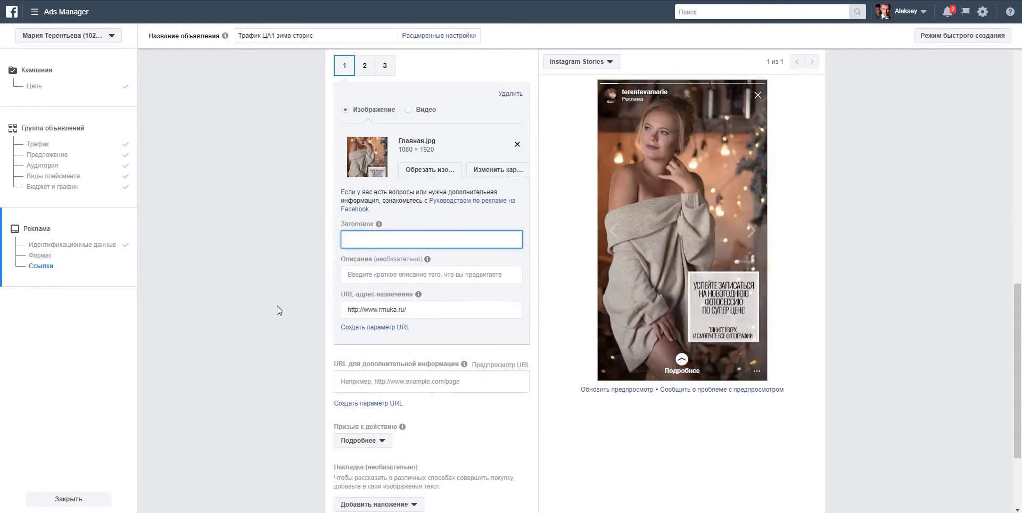
pyautogui.press('Tab')
pyautogui.press('Tab')
# Step: Clear the second card's headline and set its destination URL to the photographer's Instagram profile address
pyautogui.click(364, 66)
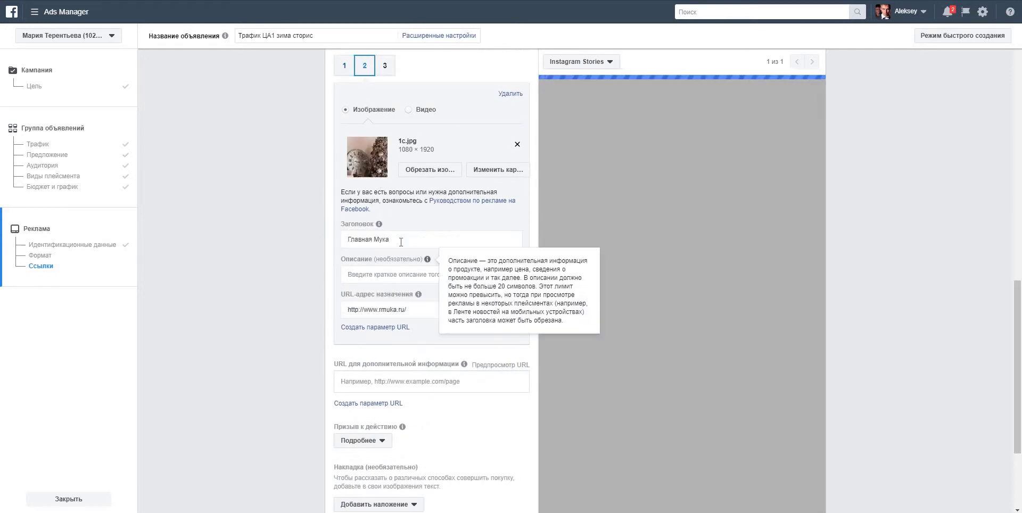
pyautogui.tripleClick(401, 240)
pyautogui.press('BackSpace')
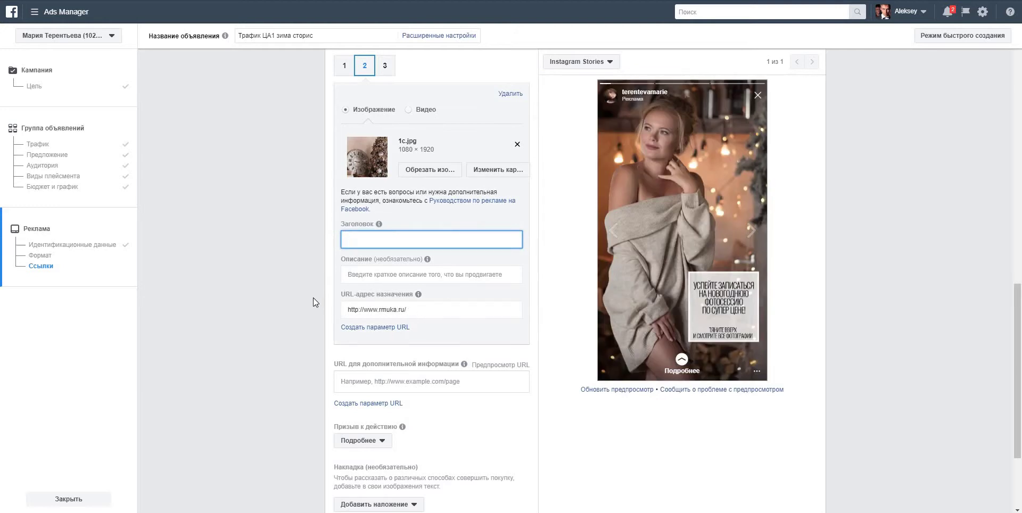
pyautogui.press('Tab')
pyautogui.press('Tab')
pyautogui.write('https://www.instagram.com/terentevamarie/')
# Step: Clear the third card's headline and set its destination URL to the photographer's Instagram profile address
pyautogui.click(385, 65)
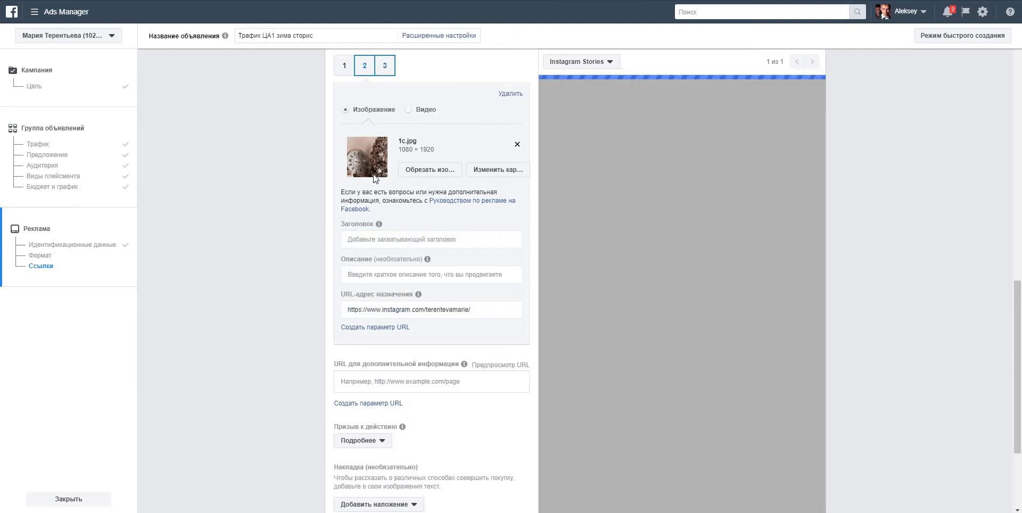
pyautogui.click(380, 239)
pyautogui.hotkey('ctrl', 'a')
pyautogui.press('BackSpace')
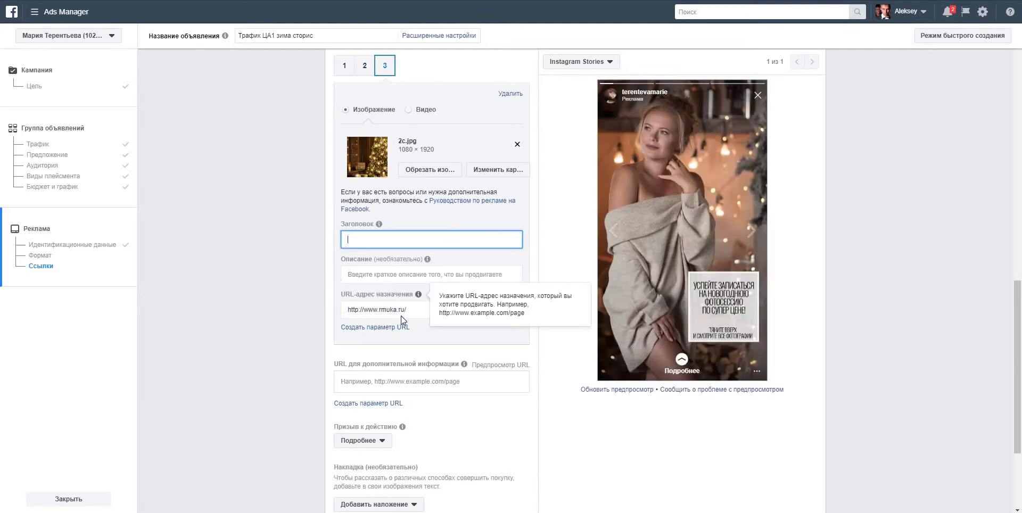
pyautogui.press('Tab')
pyautogui.press('Tab')
pyautogui.write('https://www.instagram.com/terentevamarie/')
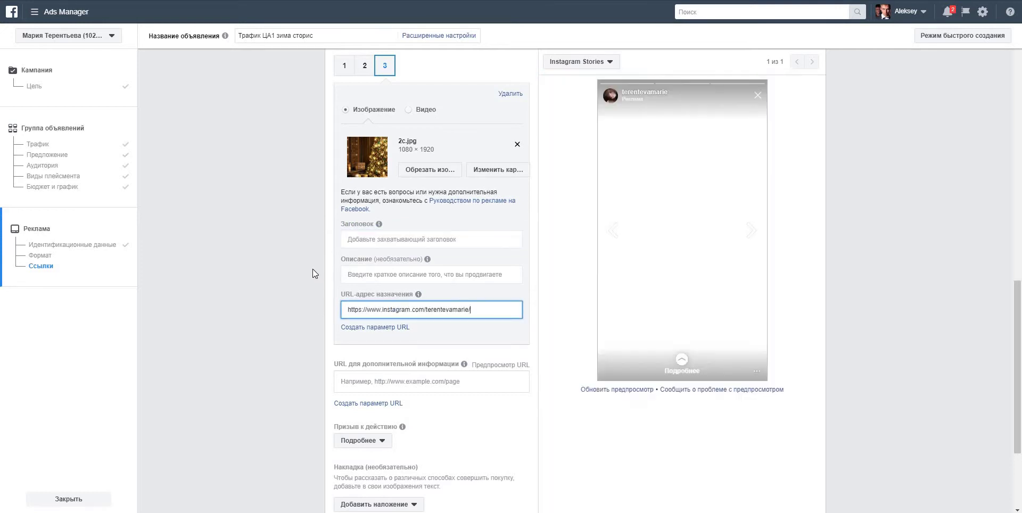
# Step: Review the Stories ad's identity, carousel format, card settings and preview
pyautogui.moveTo(419, 295)
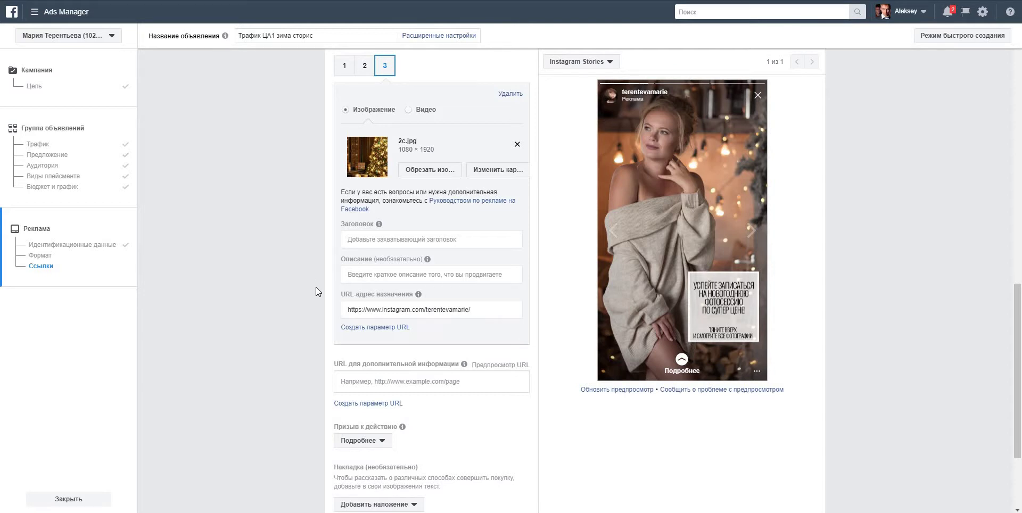
pyautogui.scroll(10, 319, 297)
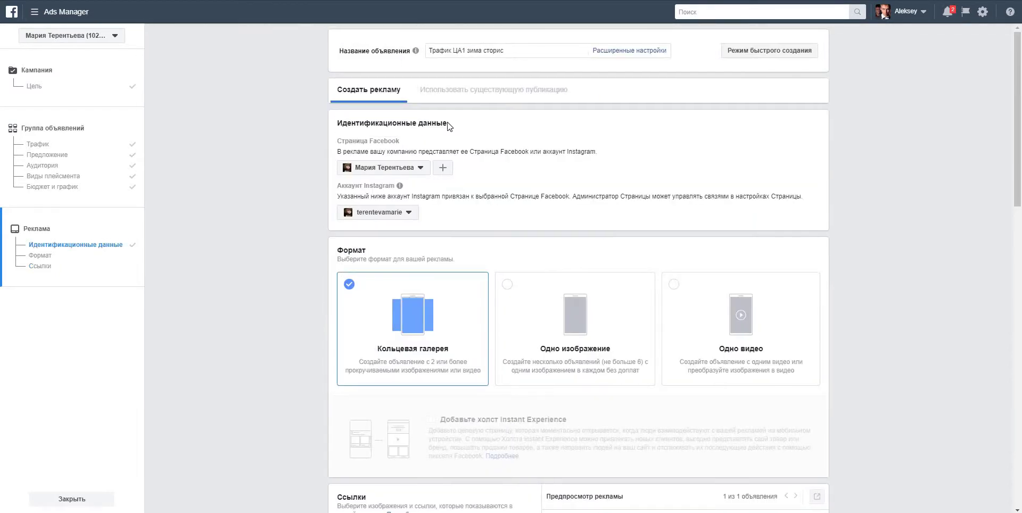
pyautogui.scroll(-10, 273, 296)
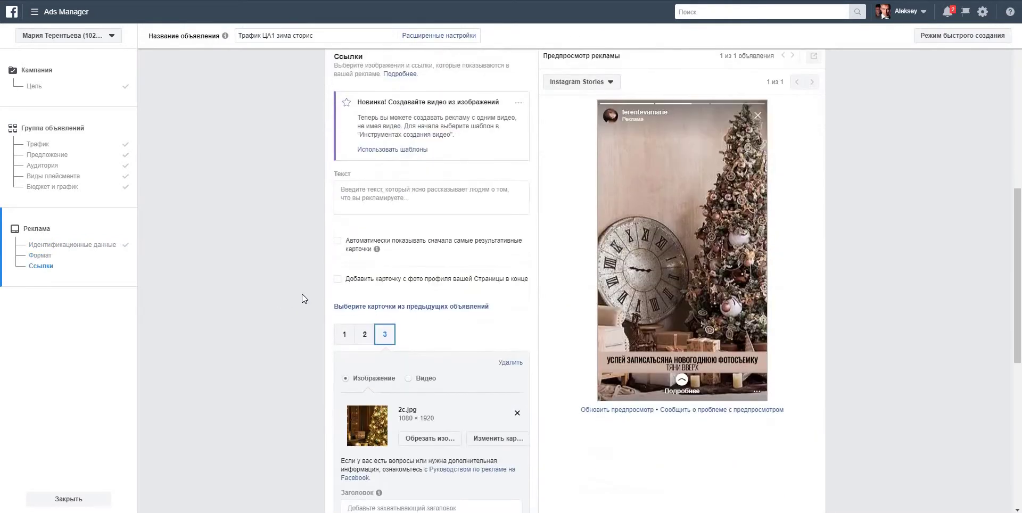
# Step: Check the destination links of the first two Stories carousel cards and submit the ad for publication
pyautogui.click(345, 243)
pyautogui.scroll(-2, 295, 265)
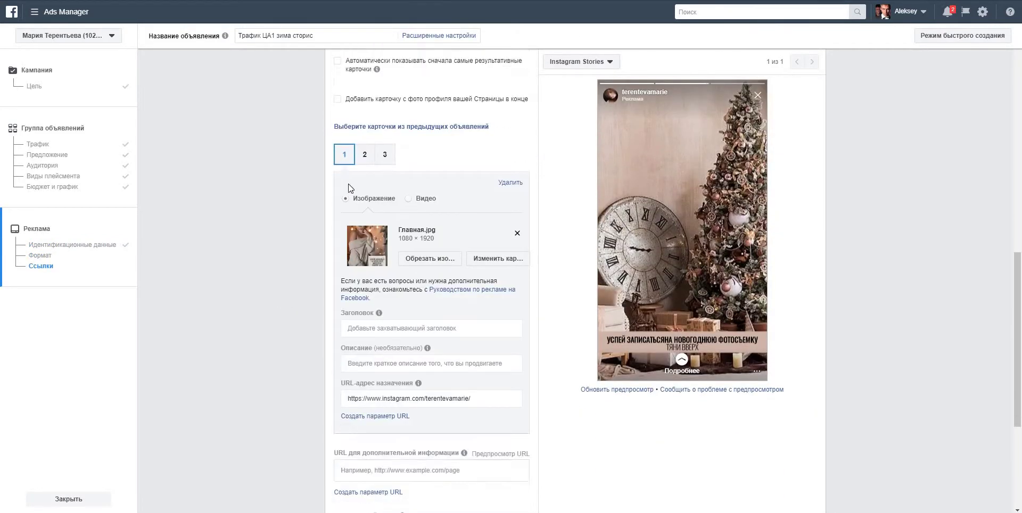
pyautogui.click(365, 155)
pyautogui.scroll(-4, 302, 242)
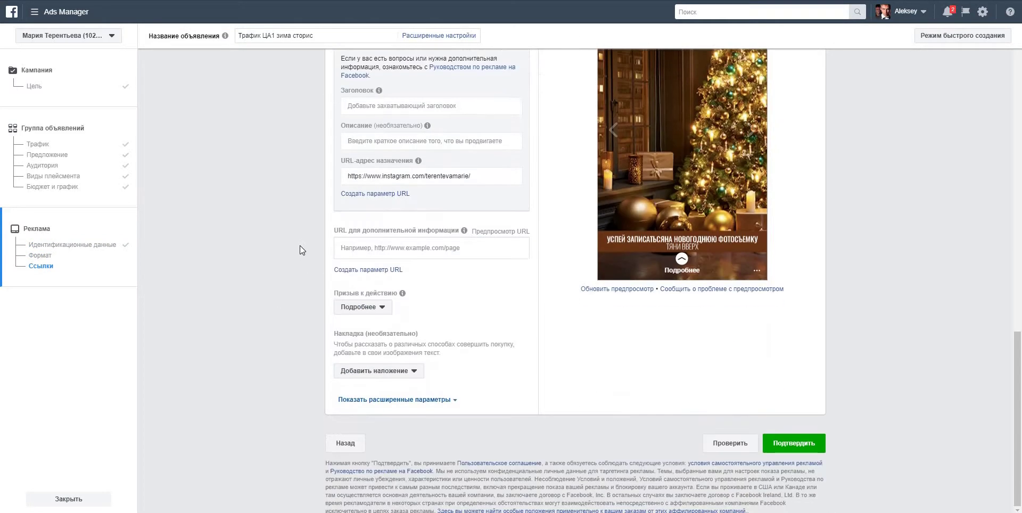
pyautogui.click(796, 445)
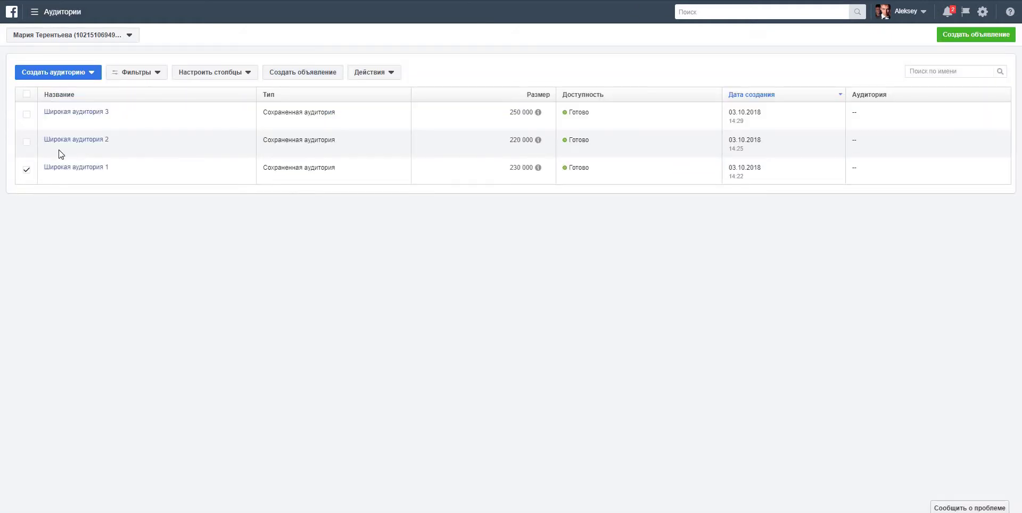
# Step: Select only the saved audience "Широкая аудитория 2" and start creating an ad for it
pyautogui.click(26, 170)
pyautogui.click(26, 141)
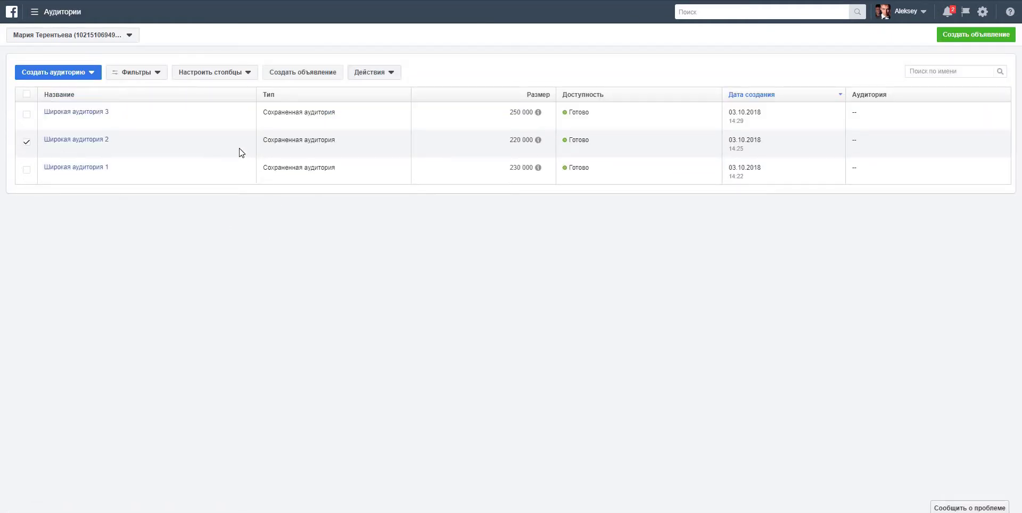
pyautogui.click(300, 76)
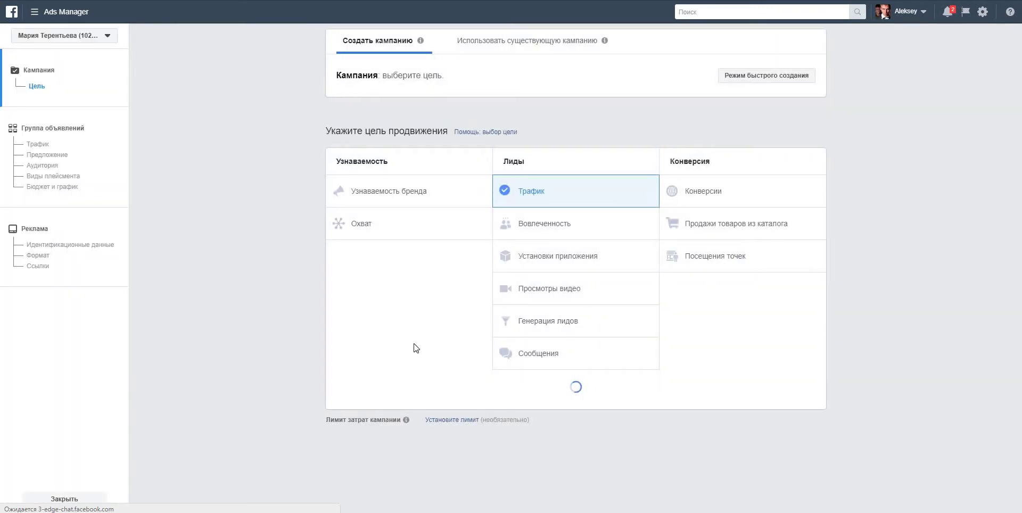
# Step: Name both the traffic campaign and its ad set "Трафик ЦА2 зима лента"
pyautogui.scroll(-3, 602, 346)
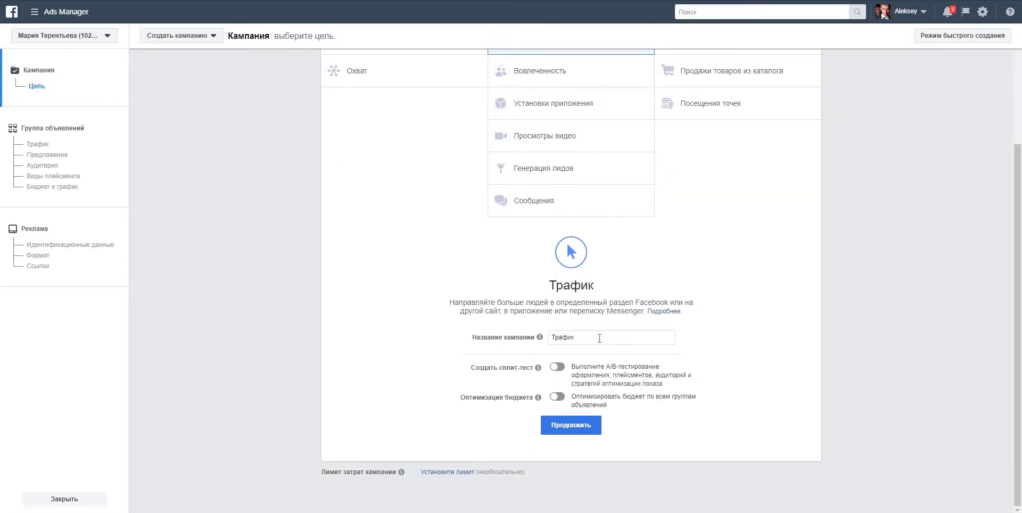
pyautogui.click(600, 338)
pyautogui.hotkey('ctrl', 'a')
pyautogui.hotkey('ctrl', 'c')
pyautogui.click(362, 249)
pyautogui.click(572, 425)
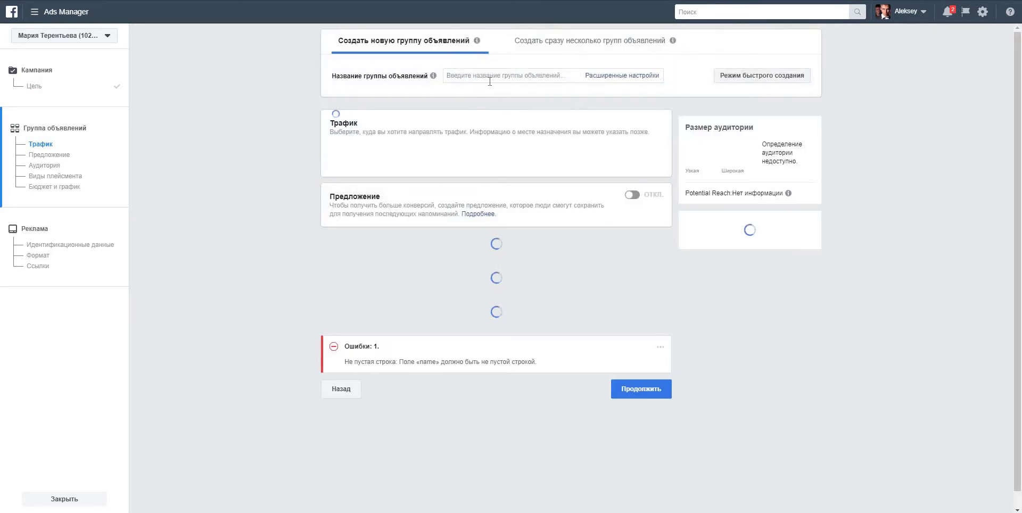
pyautogui.click(493, 76)
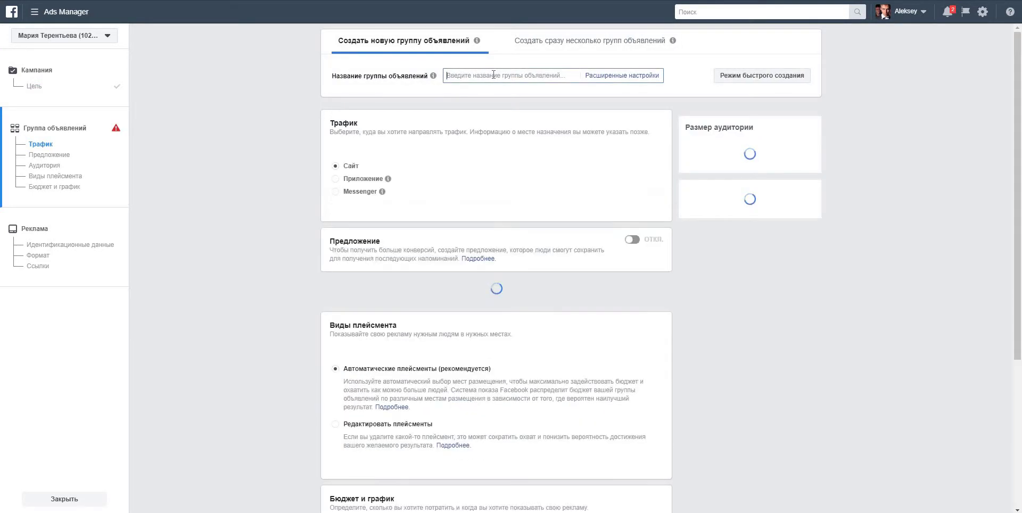
pyautogui.hotkey('ctrl', 'v')
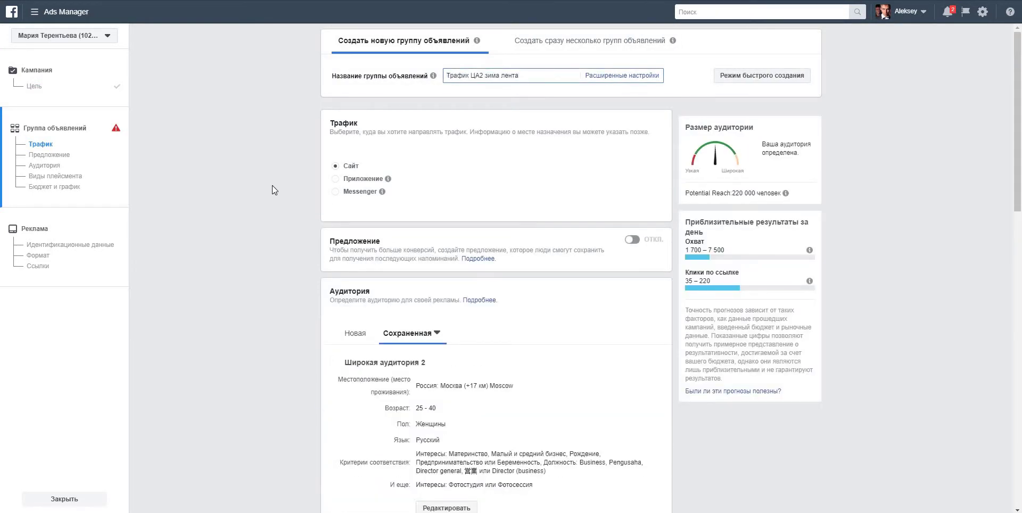
# Step: Switch to manual placements and keep only the Instagram feed, excluding Facebook, Instagram Stories, Audience Network and Messenger
pyautogui.scroll(-6, 274, 190)
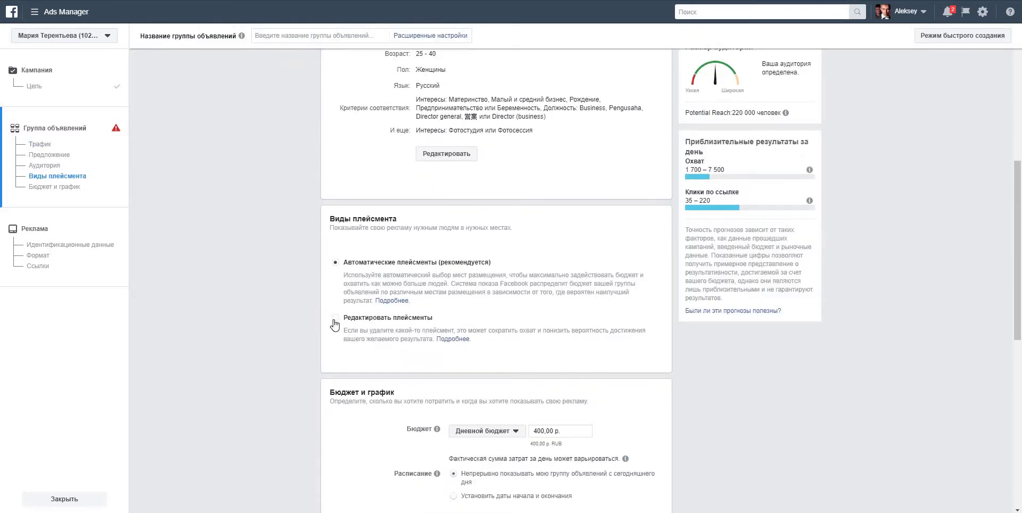
pyautogui.click(335, 318)
pyautogui.scroll(-3, 522, 269)
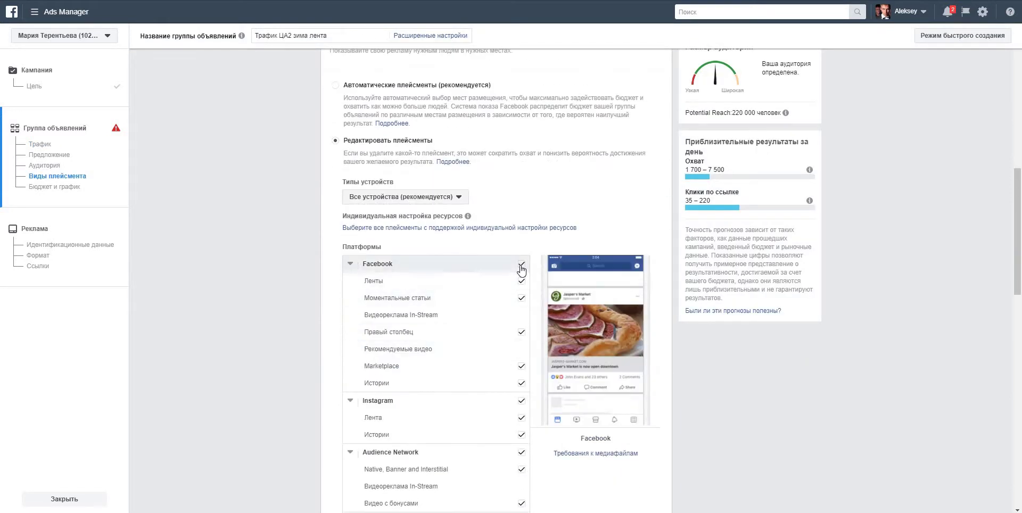
pyautogui.click(521, 272)
pyautogui.scroll(-3, 526, 366)
pyautogui.click(522, 292)
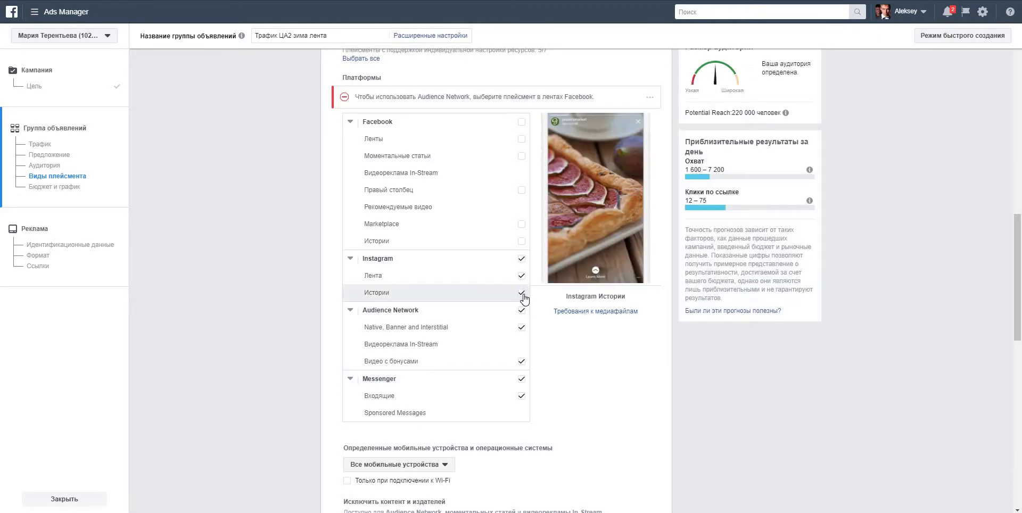
pyautogui.click(522, 311)
pyautogui.click(522, 379)
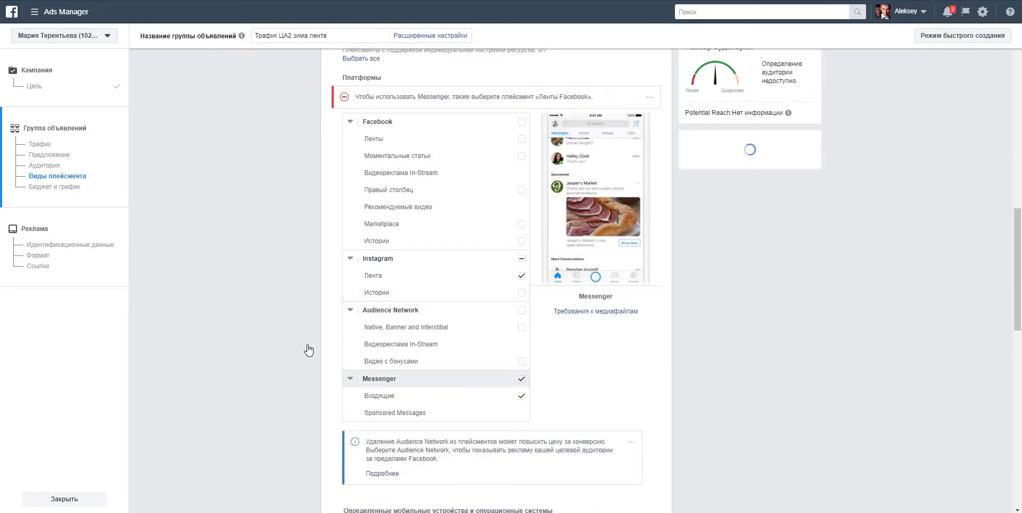
# Step: Limit delivery to devices connected to Wi-Fi and set the ad set's daily budget to 100 rubles
pyautogui.scroll(-3, 400, 355)
pyautogui.scroll(-3, 408, 362)
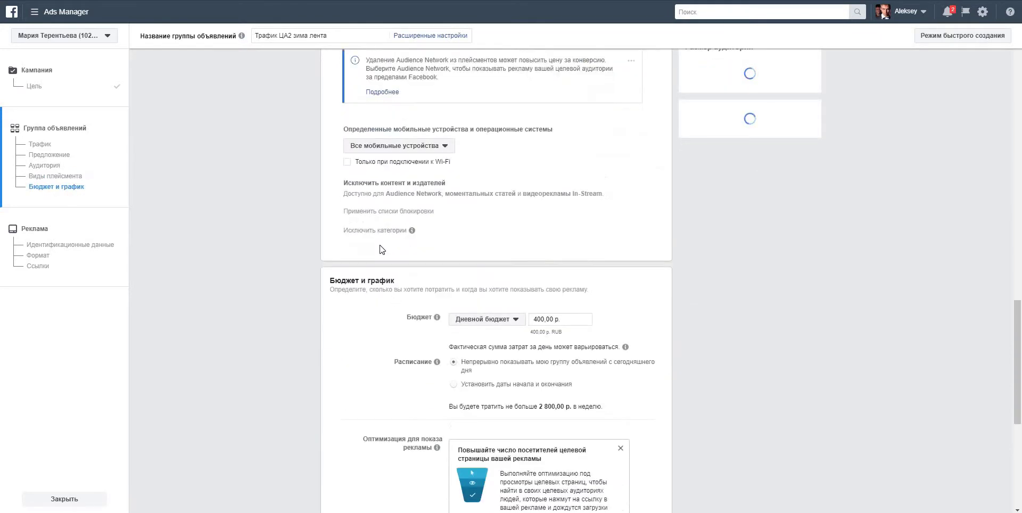
pyautogui.click(346, 161)
pyautogui.doubleClick(540, 319)
pyautogui.write('100')
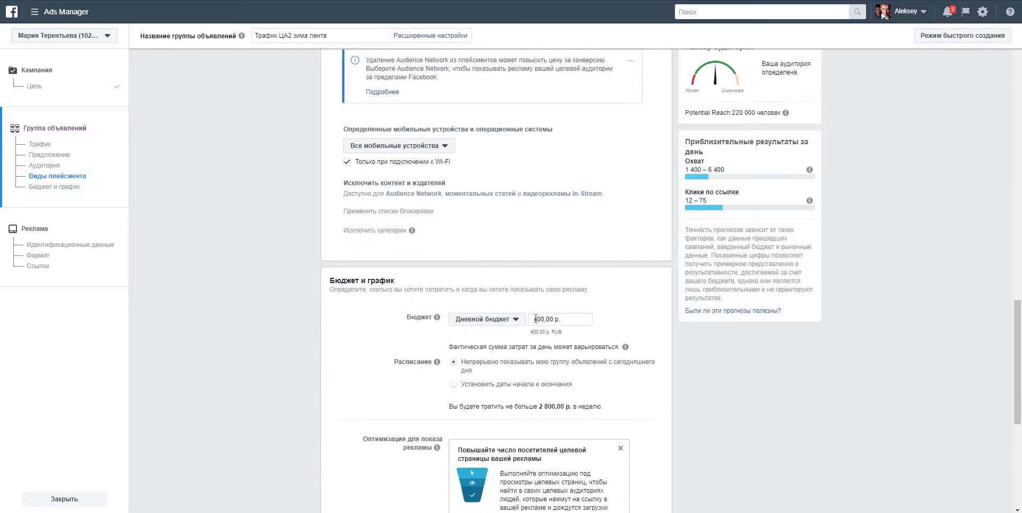
pyautogui.scroll(-5, 369, 322)
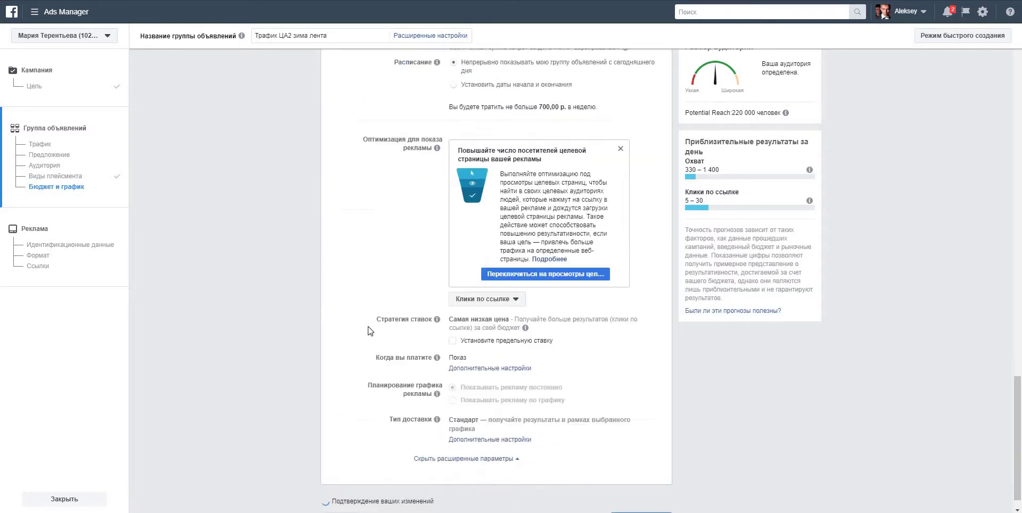
# Step: Move on to the ad's identity settings and name the ad "Трафик ЦА2 зима лента"
pyautogui.click(71, 244)
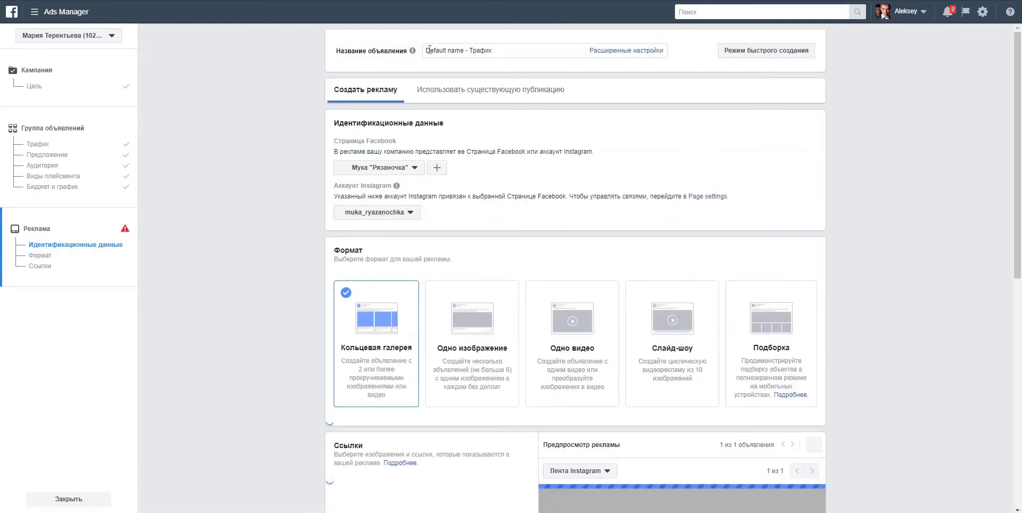
pyautogui.click(498, 52)
pyautogui.hotkey('ctrl', 'a')
pyautogui.hotkey('ctrl', 'v')
# Step: Choose the photographer's Facebook Page as the ad's identity
pyautogui.click(342, 169)
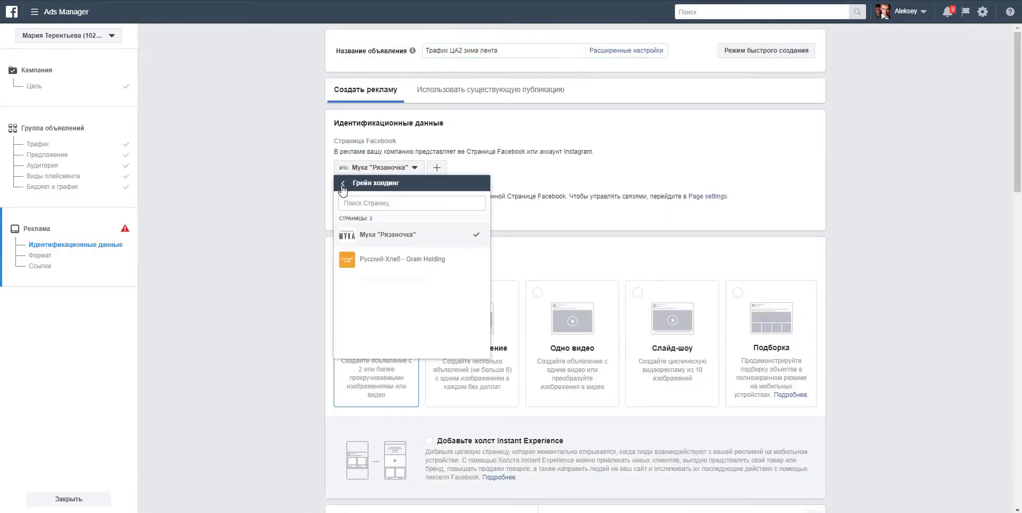
pyautogui.scroll(-5, 394, 263)
pyautogui.scroll(-2, 395, 263)
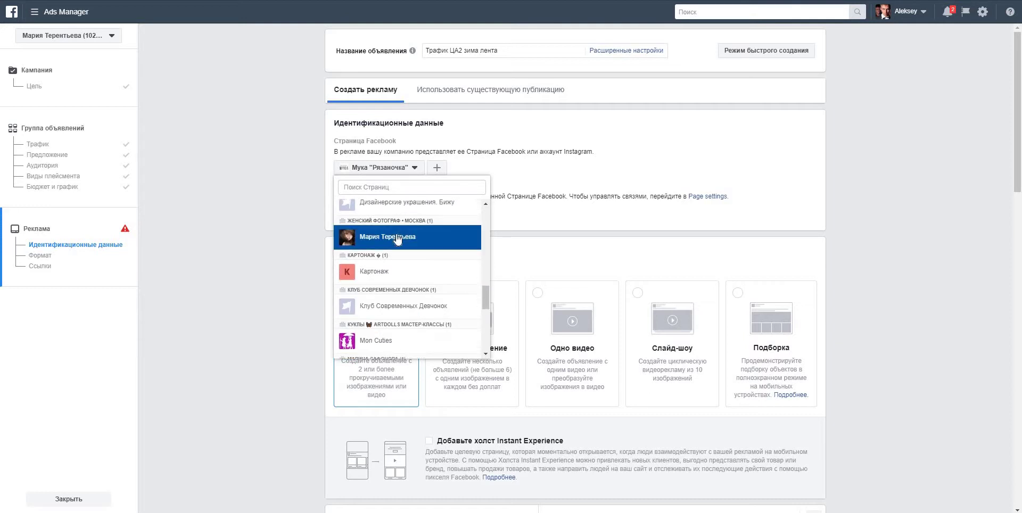
pyautogui.click(395, 263)
# Step: Copy the New Year photo shoot text from the Word document and paste it as the ad's text
pyautogui.scroll(-2, 305, 250)
pyautogui.scroll(-5, 305, 251)
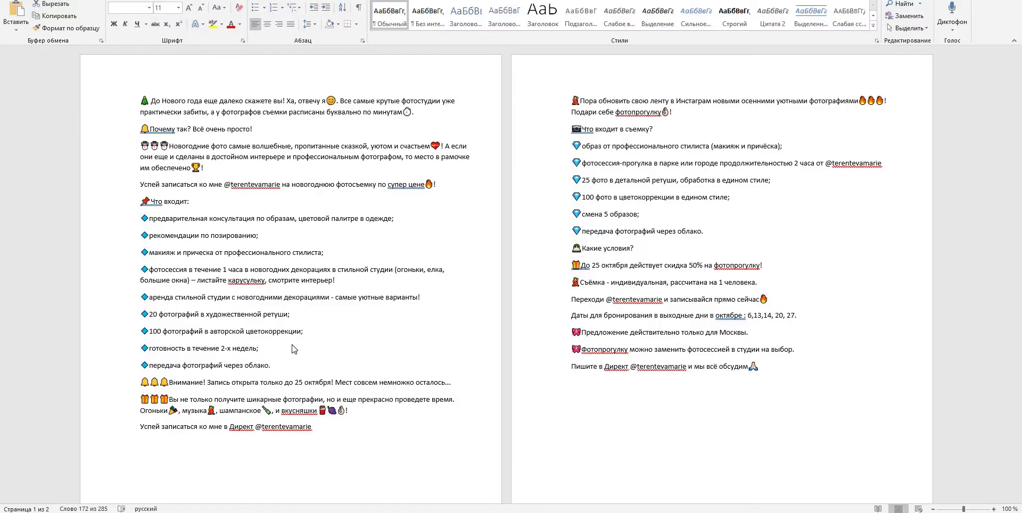
pyautogui.moveTo(91, 107); pyautogui.dragTo(295, 320)
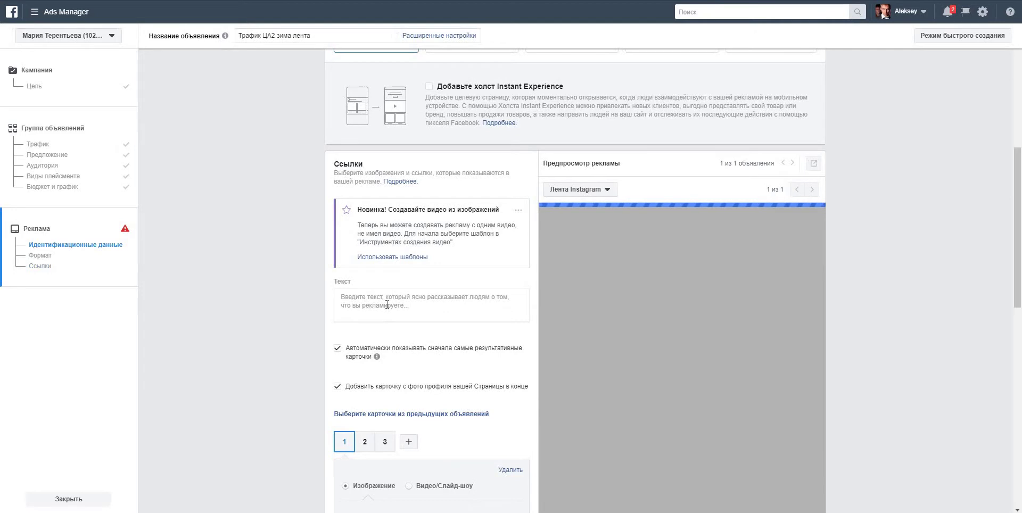
pyautogui.click(387, 305)
pyautogui.hotkey('ctrl', 'v')
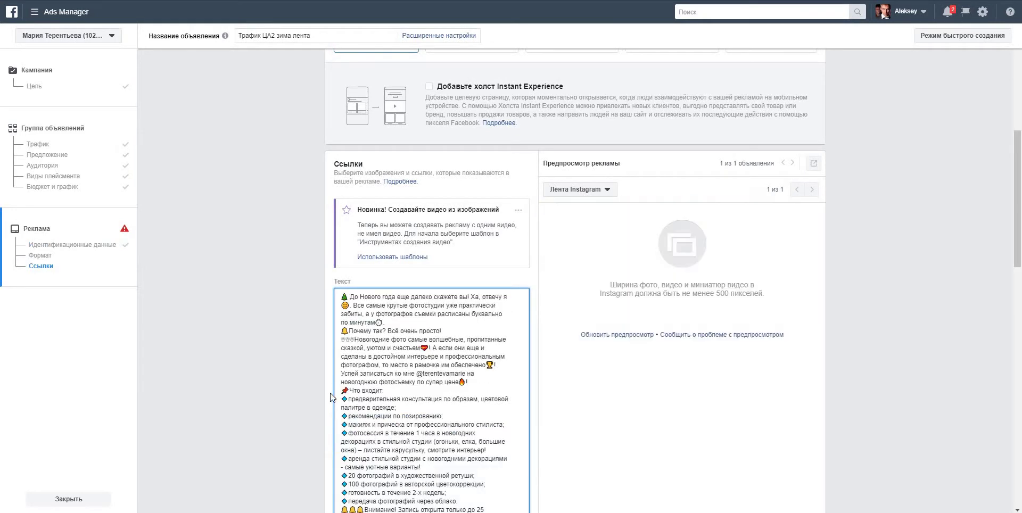
# Step: Disable automatic best-card ordering and the closing Page profile card, and delete the first prefilled carousel card
pyautogui.scroll(-5, 340, 334)
pyautogui.click(337, 331)
pyautogui.click(338, 368)
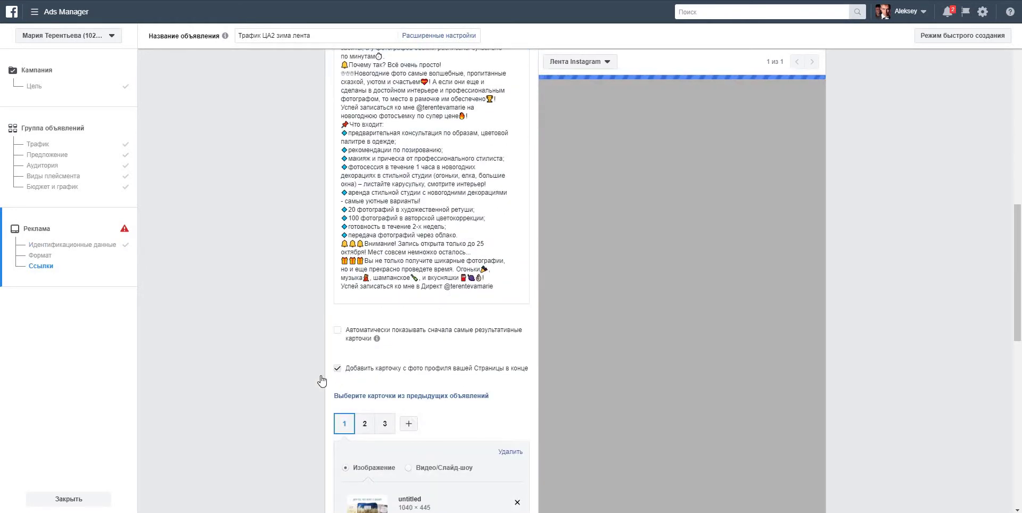
pyautogui.scroll(-3, 486, 258)
pyautogui.click(513, 276)
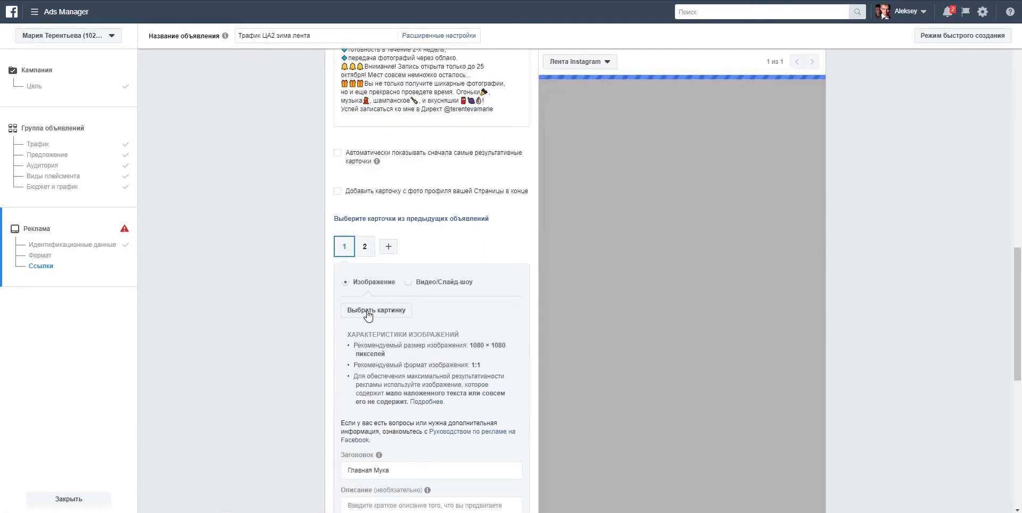
# Step: Set the first card's image to the square festive portrait from the account images
pyautogui.click(365, 304)
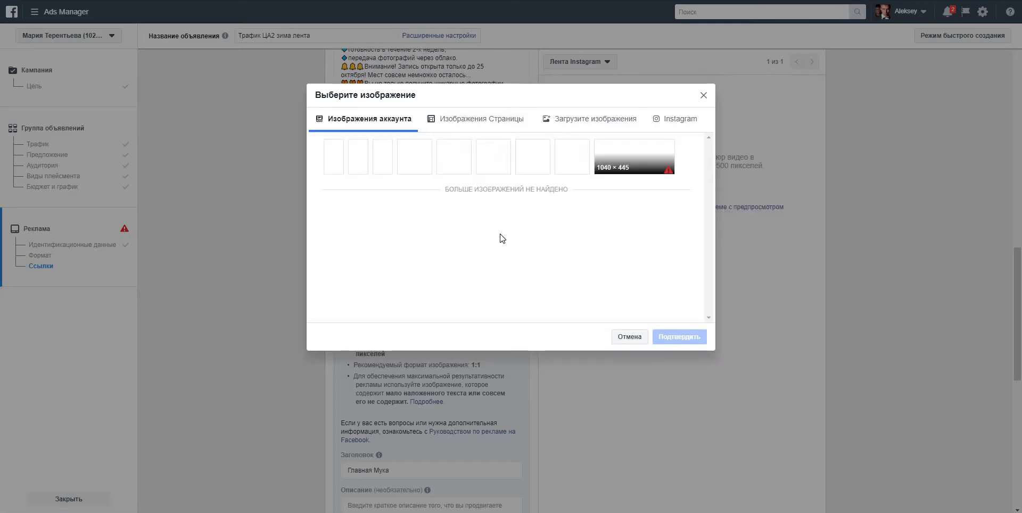
pyautogui.click(574, 155)
pyautogui.click(660, 340)
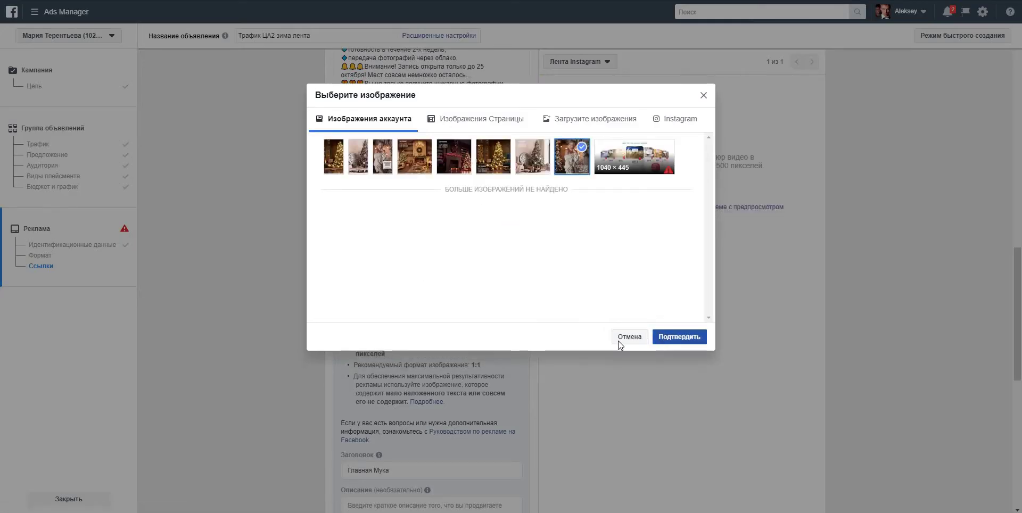
# Step: Set the second card's image to the square 1.jpg from the account images
pyautogui.click(364, 245)
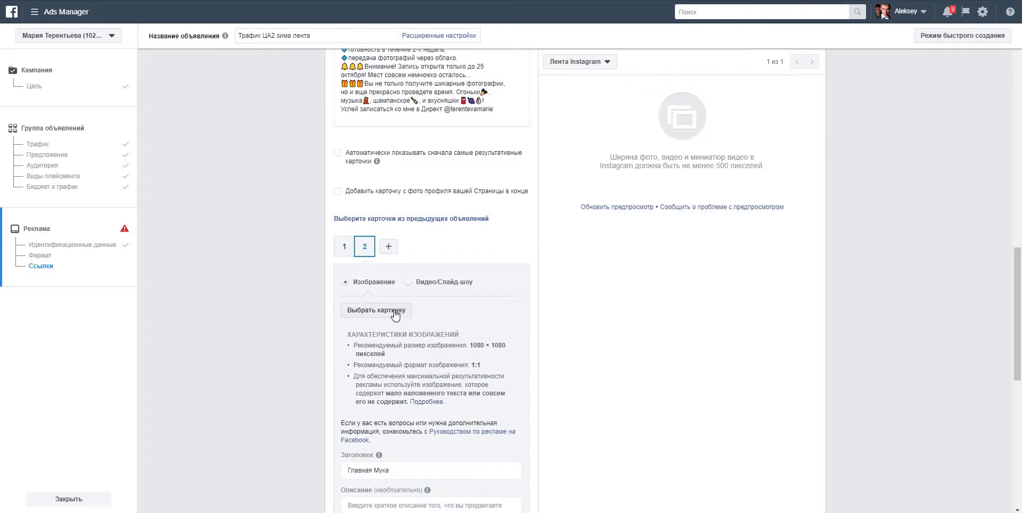
pyautogui.click(392, 310)
pyautogui.click(533, 157)
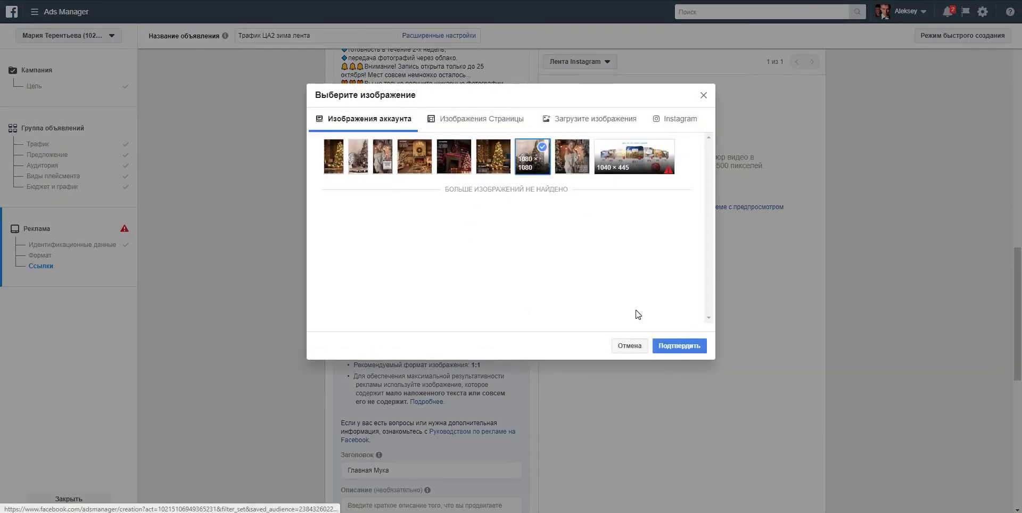
pyautogui.click(661, 337)
# Step: Add a third carousel card and give it the square image 2.jpg from the account images
pyautogui.click(389, 248)
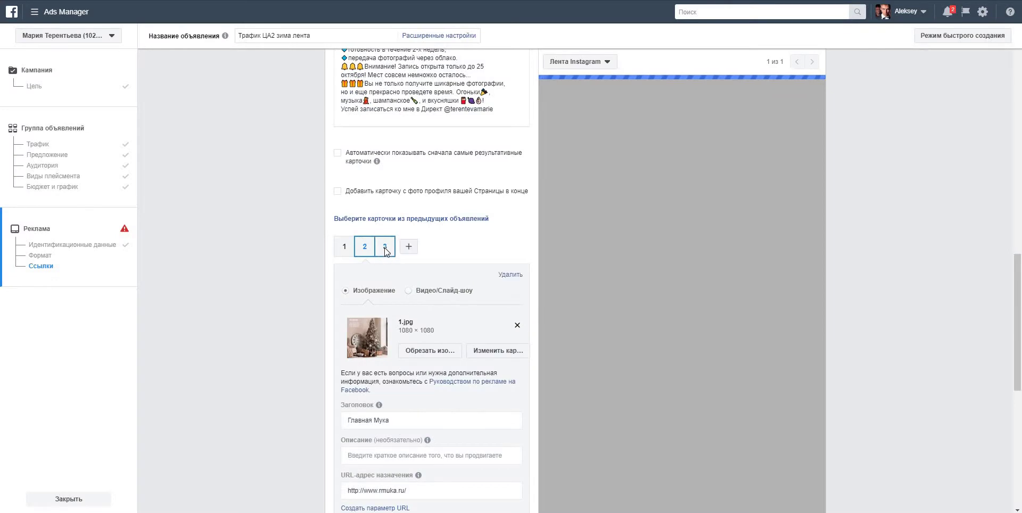
pyautogui.click(380, 319)
pyautogui.click(495, 159)
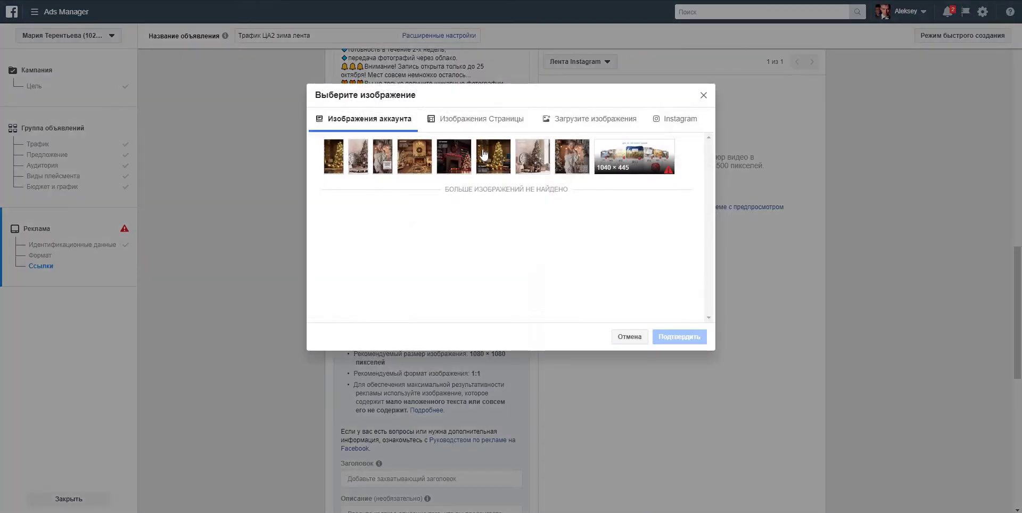
pyautogui.click(668, 346)
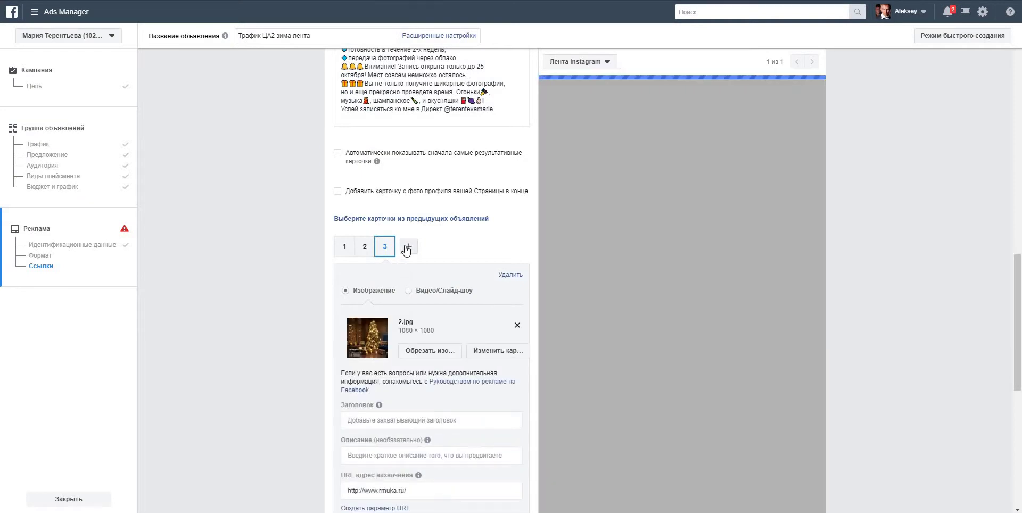
# Step: Add a fourth carousel card and give it the square image 3.jpg from the account images
pyautogui.click(406, 246)
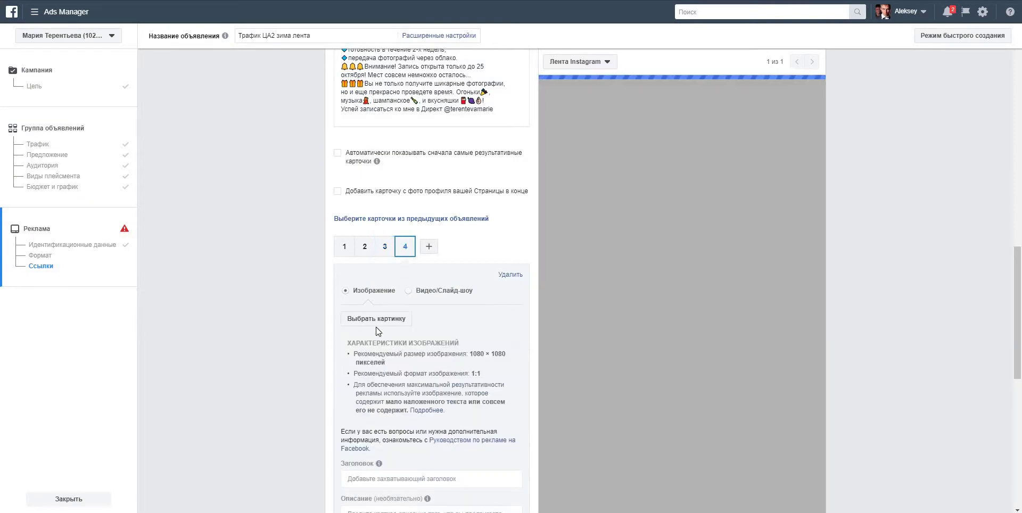
pyautogui.click(376, 319)
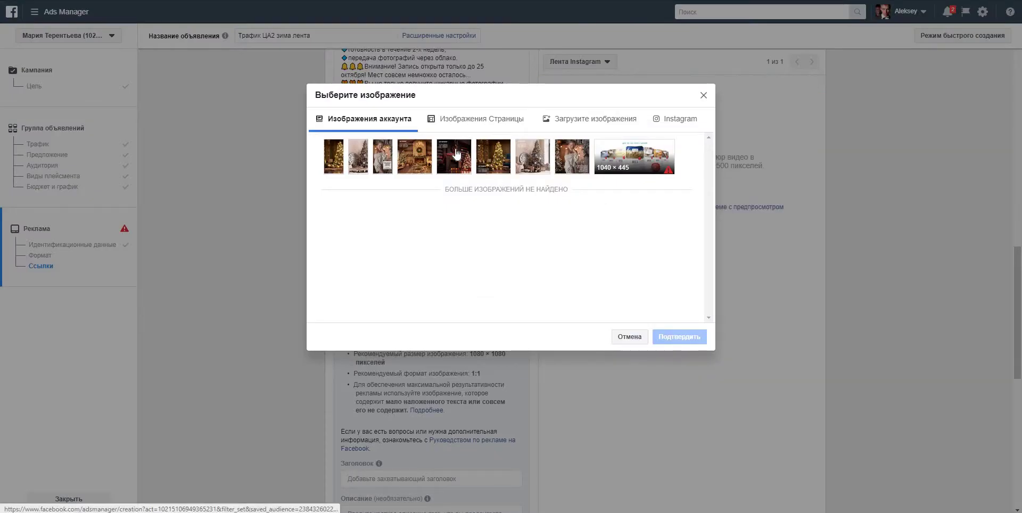
pyautogui.click(455, 155)
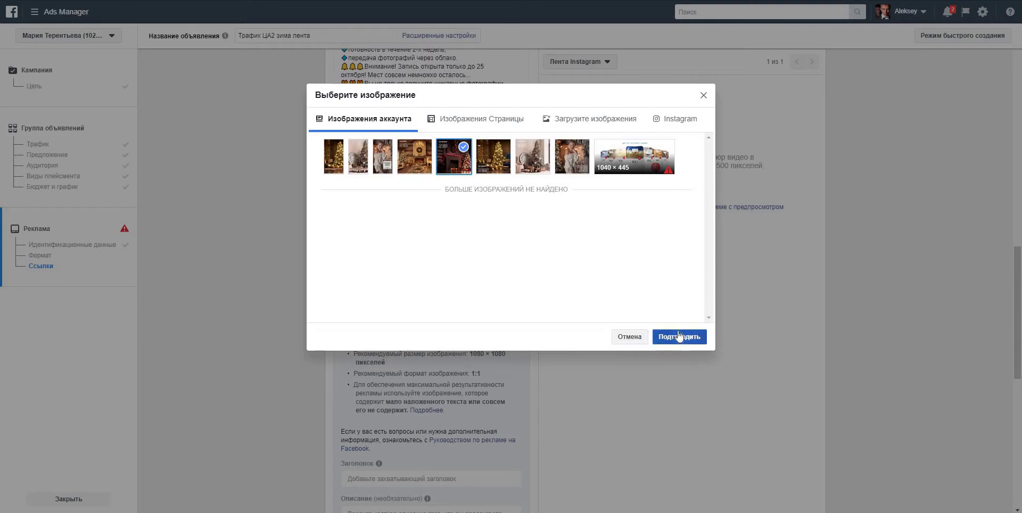
pyautogui.click(679, 337)
# Step: Add a fifth carousel card and give it the square image 4.jpg from the account images
pyautogui.click(425, 247)
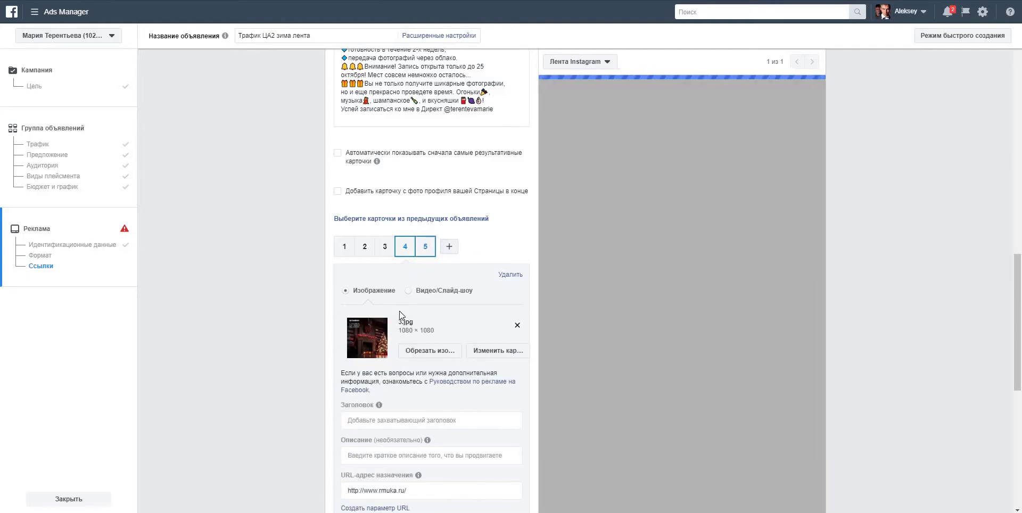
pyautogui.click(376, 322)
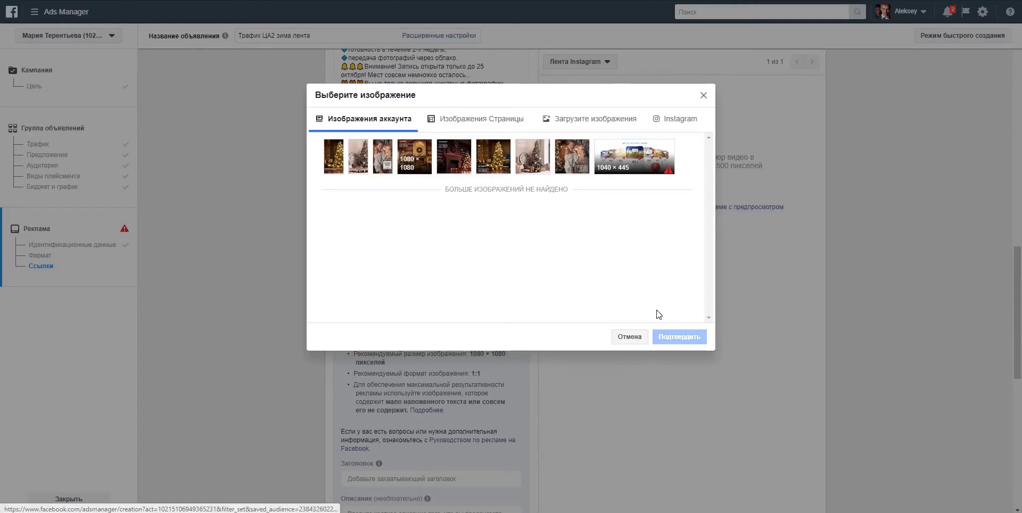
pyautogui.click(679, 336)
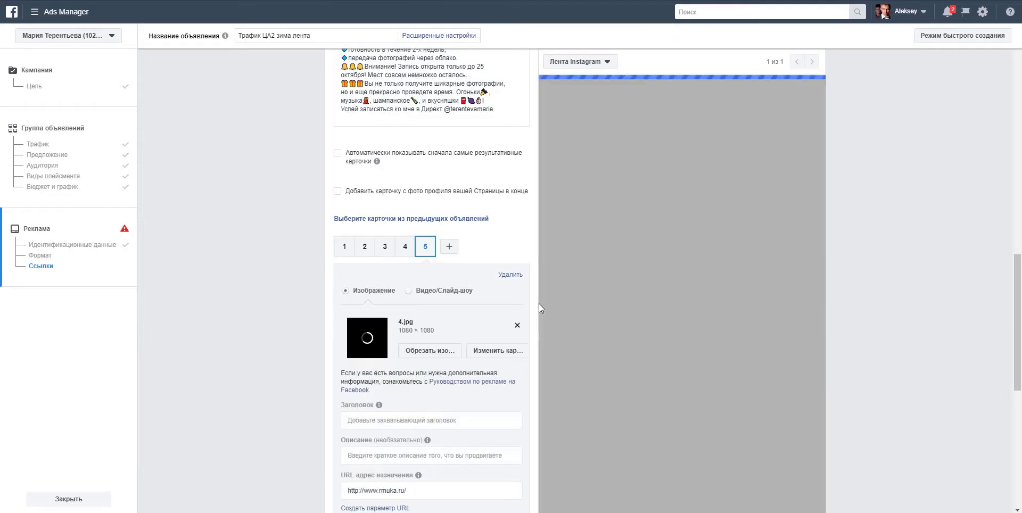
# Step: Clear the first card's headline and set its destination URL to the photographer's Instagram profile
pyautogui.click(345, 247)
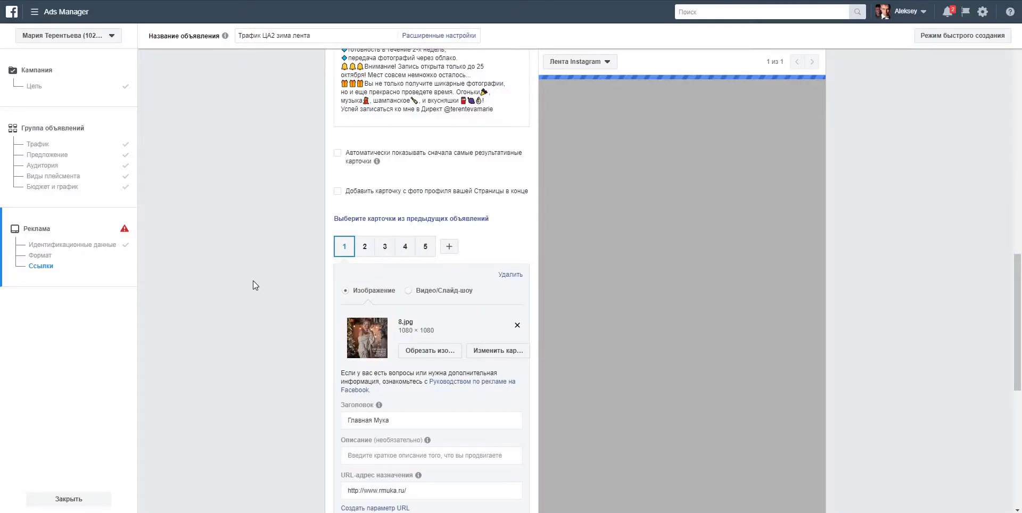
pyautogui.scroll(-3, 378, 308)
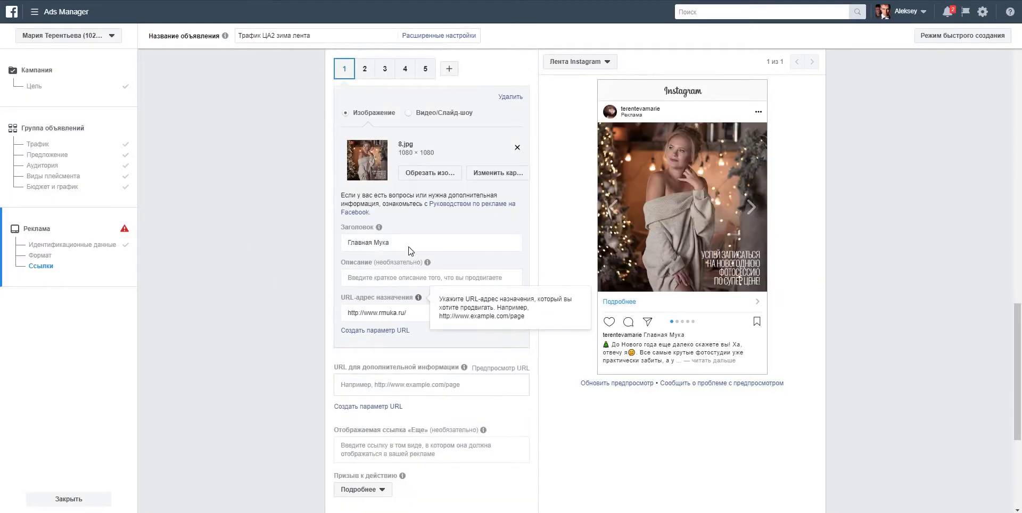
pyautogui.moveTo(408, 247); pyautogui.dragTo(306, 238)
pyautogui.press('BackSpace')
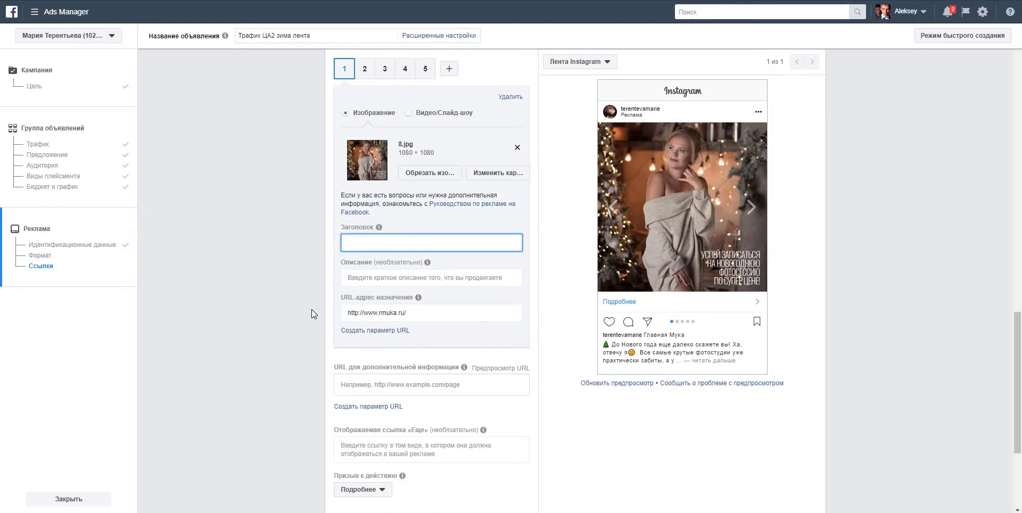
pyautogui.click(373, 313)
pyautogui.hotkey('ctrl', 'a')
pyautogui.write('https://www.instagram.com/terentevamarie/')
# Step: Set the second card's destination URL to the photographer's Instagram profile and clear its headline
pyautogui.click(365, 71)
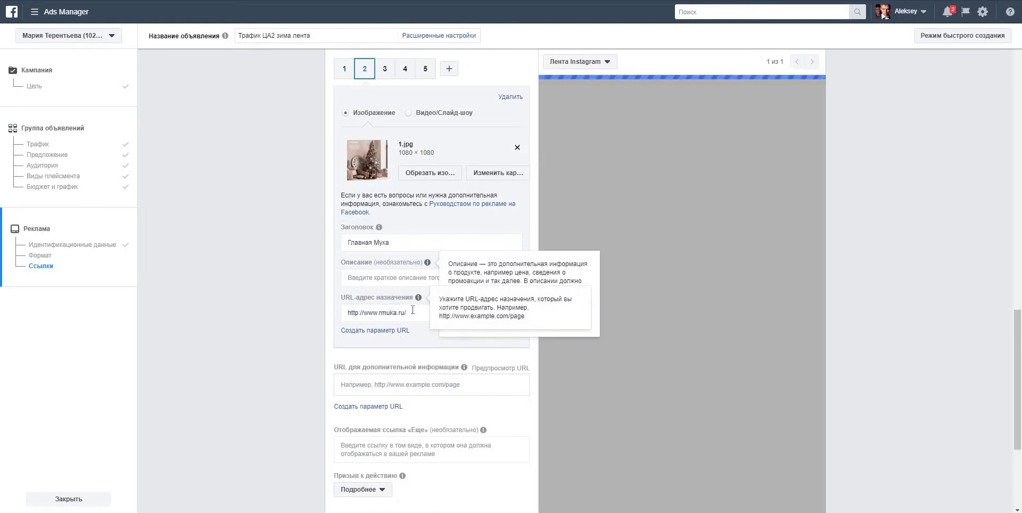
pyautogui.moveTo(394, 313); pyautogui.dragTo(306, 292)
pyautogui.write('https://www.instagram.com/terentevamarie/')
pyautogui.moveTo(391, 243); pyautogui.dragTo(321, 241)
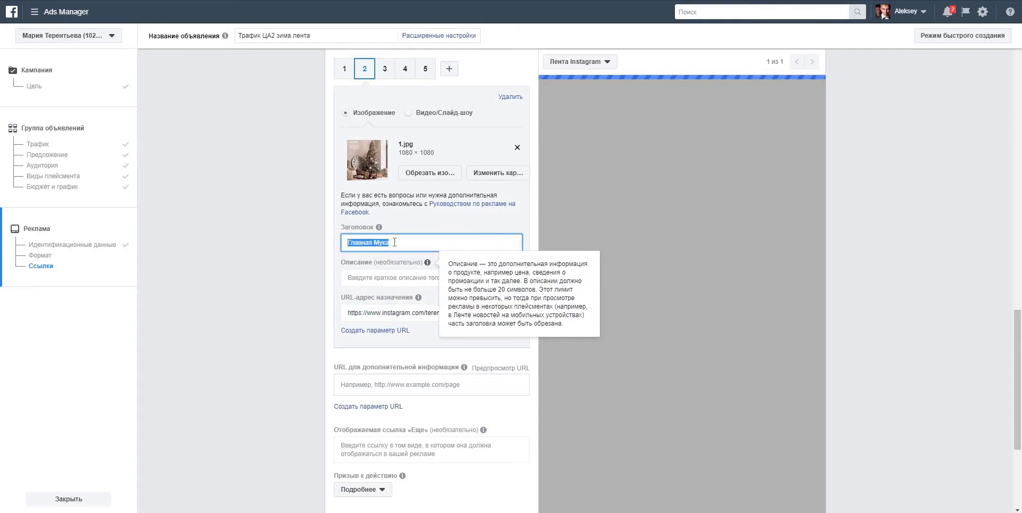
pyautogui.press('BackSpace')
# Step: Set the destination URL of the third, fourth and fifth cards to the photographer's Instagram profile
pyautogui.click(385, 70)
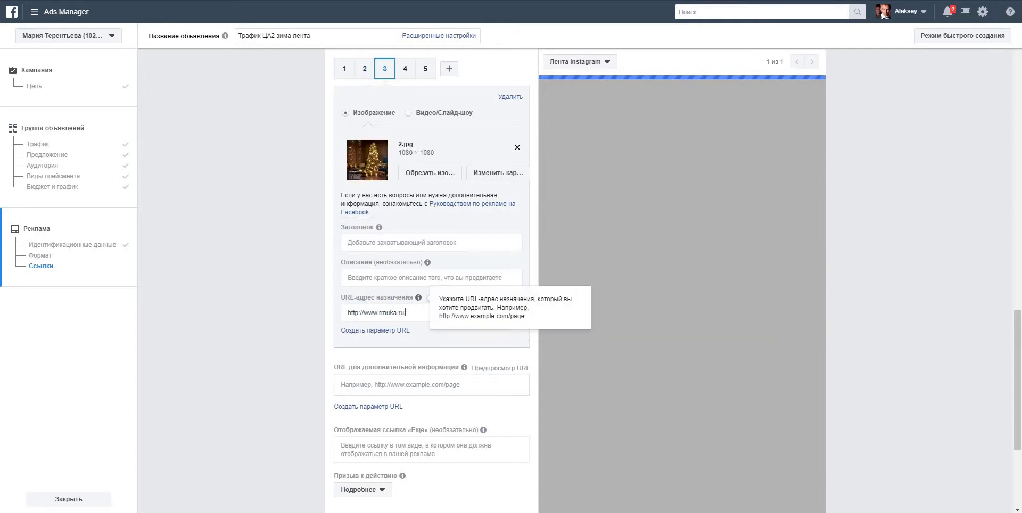
pyautogui.moveTo(474, 313); pyautogui.dragTo(326, 314)
pyautogui.write('https://www.instagram.com/terentevamarie/')
pyautogui.click(405, 68)
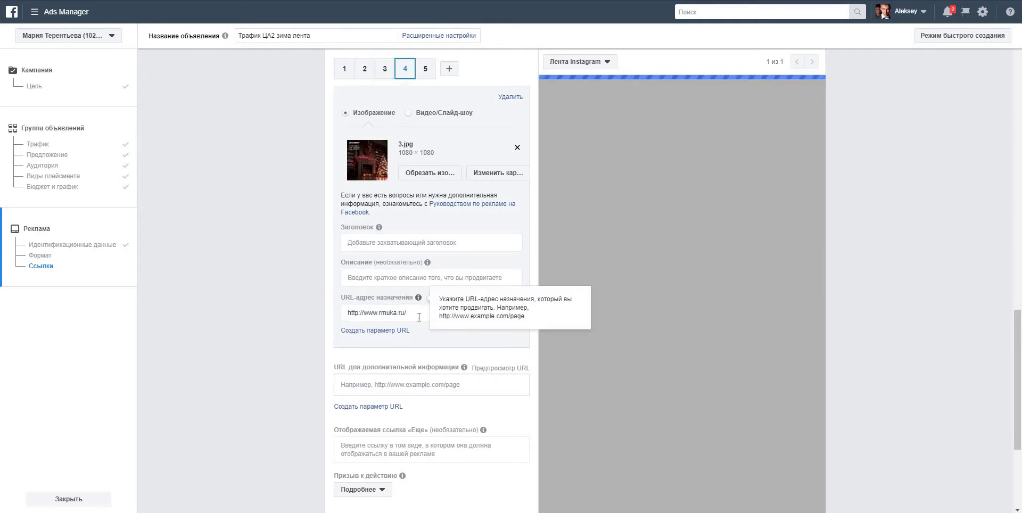
pyautogui.moveTo(410, 313); pyautogui.dragTo(317, 314)
pyautogui.write('https://www.instagram.com/terentevamarie/')
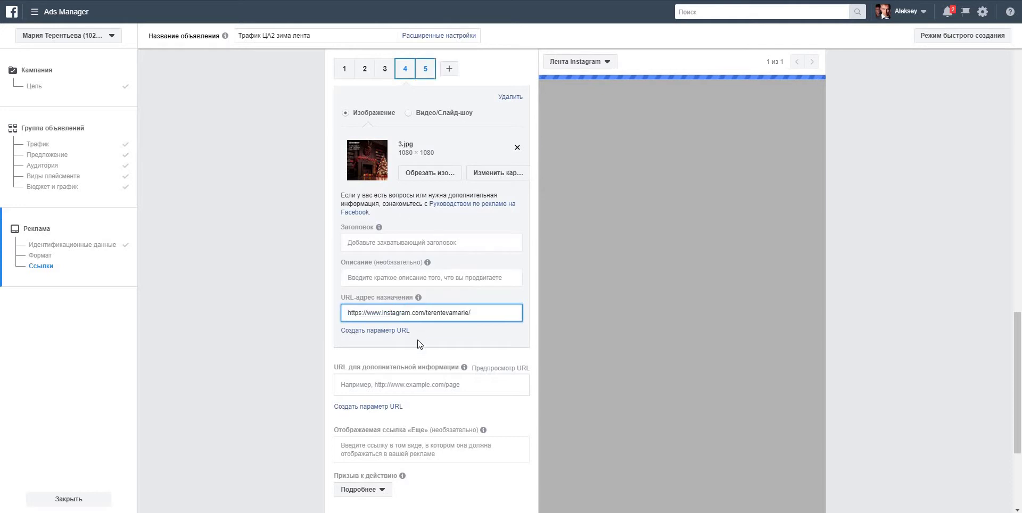
pyautogui.click(425, 69)
pyautogui.moveTo(472, 314); pyautogui.dragTo(317, 303)
pyautogui.write('https://www.instagram.com/terentevamarie/')
pyautogui.click(321, 299)
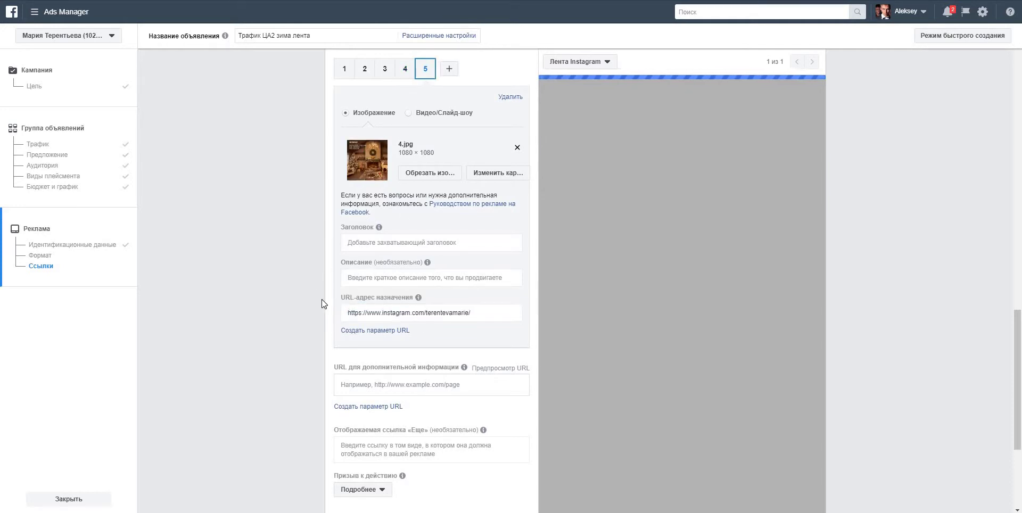
# Step: Review the ad's format, text and card settings, and step through all five carousel images in the Instagram feed preview
pyautogui.click(344, 68)
pyautogui.scroll(3, 317, 202)
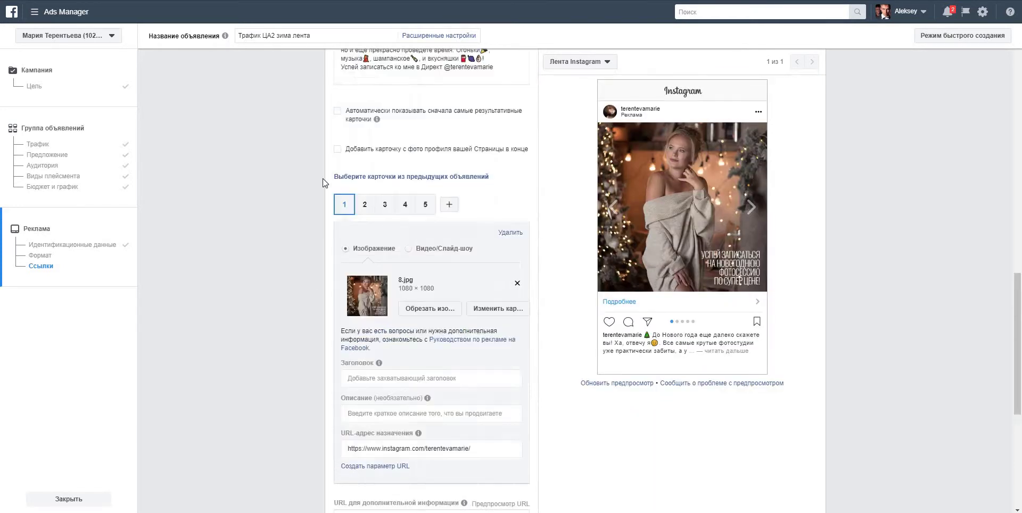
pyautogui.scroll(12, 325, 183)
pyautogui.scroll(-7, 296, 192)
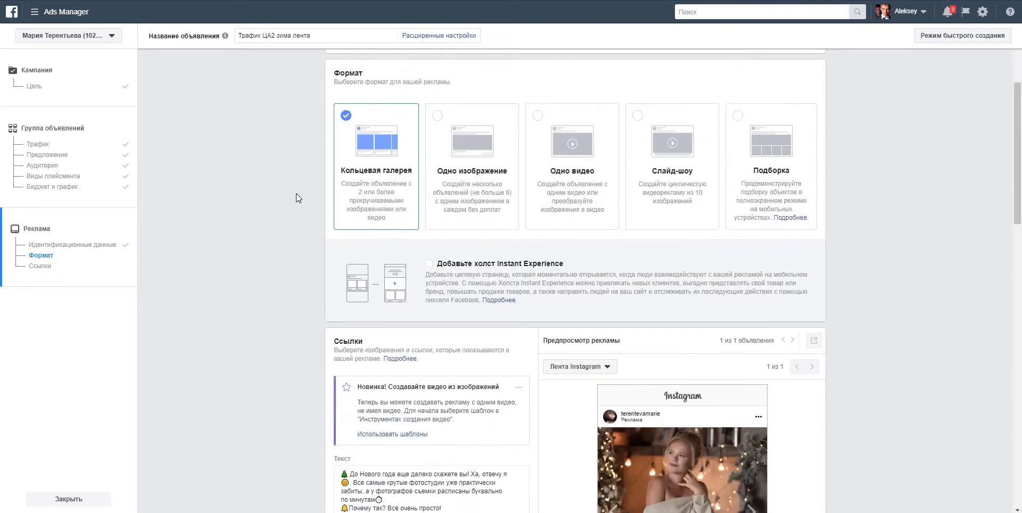
pyautogui.scroll(-1, 297, 193)
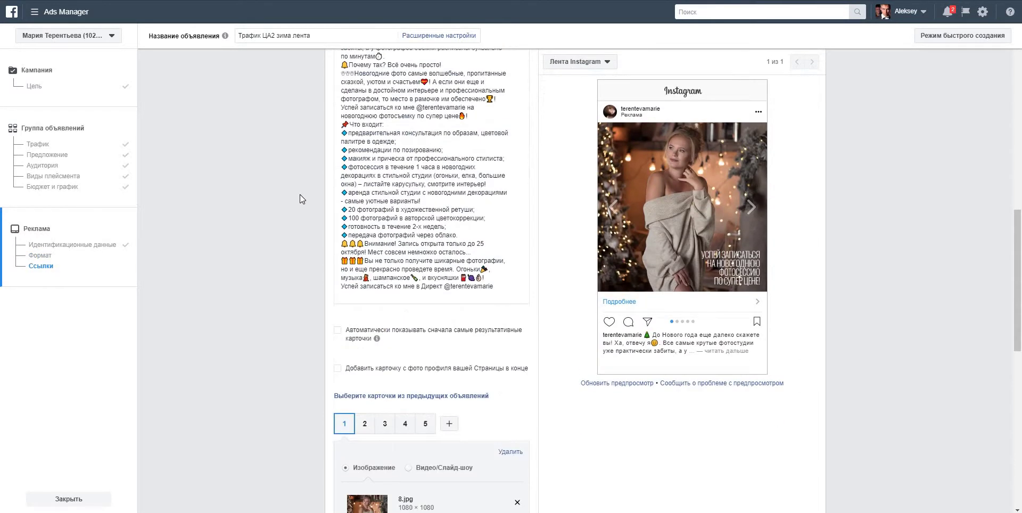
pyautogui.scroll(-3, 299, 193)
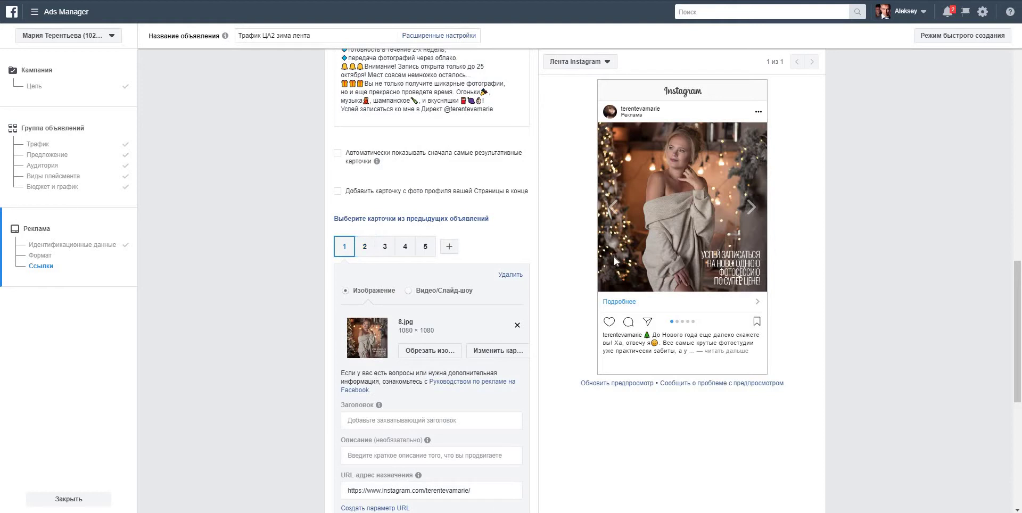
pyautogui.scroll(-2, 457, 284)
pyautogui.click(385, 158)
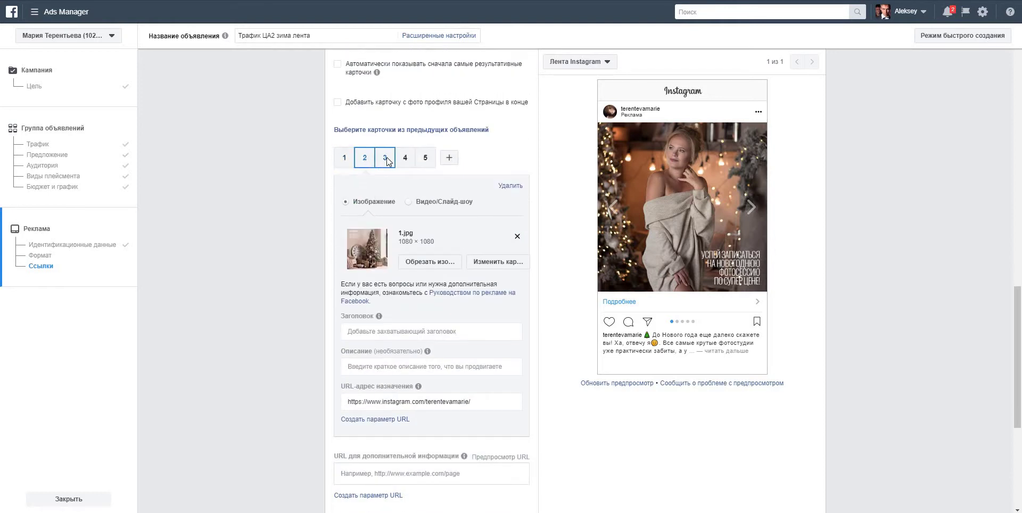
pyautogui.click(425, 160)
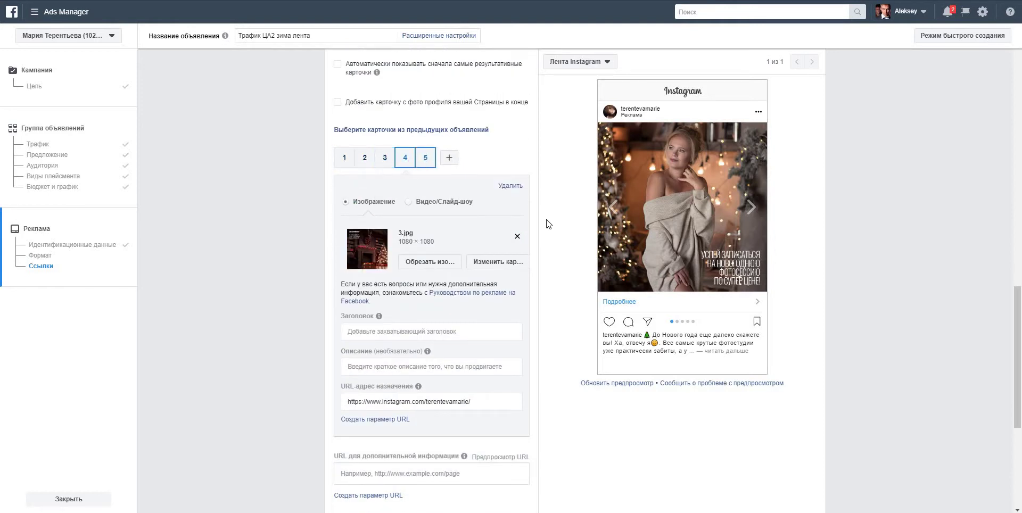
pyautogui.click(752, 208)
pyautogui.click(753, 209)
pyautogui.click(752, 210)
pyautogui.click(752, 209)
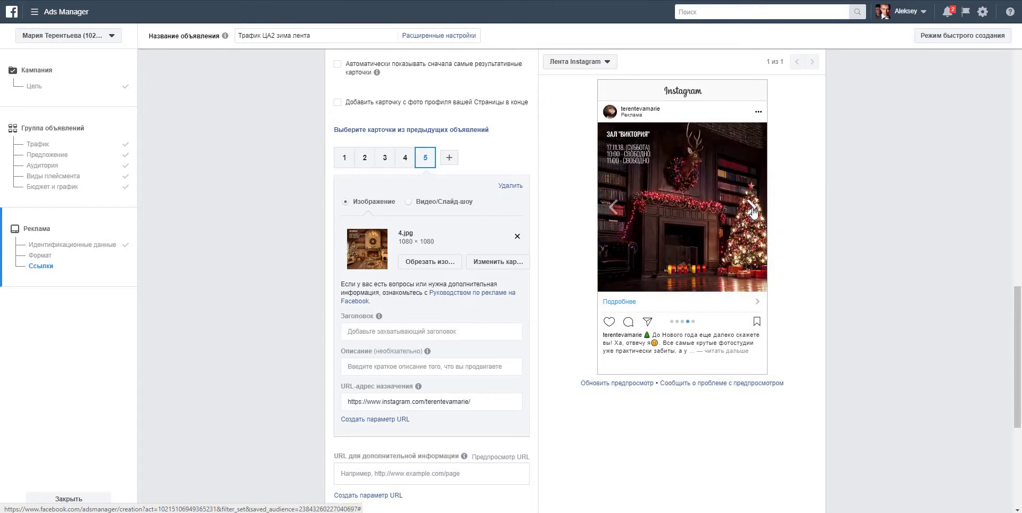
# Step: Confirm the finished feed ad "Трафик ЦА2 зима лента"
pyautogui.scroll(-3, 261, 244)
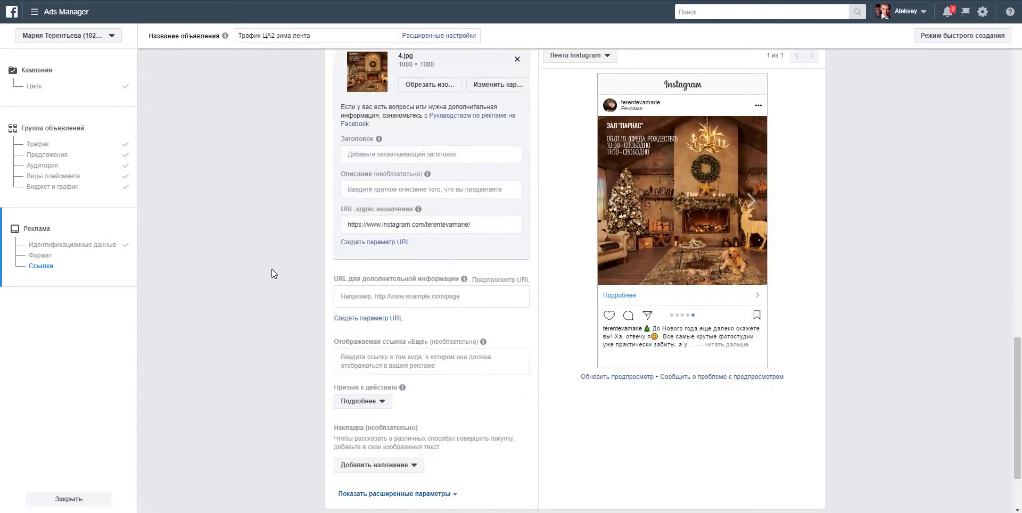
pyautogui.scroll(-2, 271, 270)
pyautogui.click(792, 449)
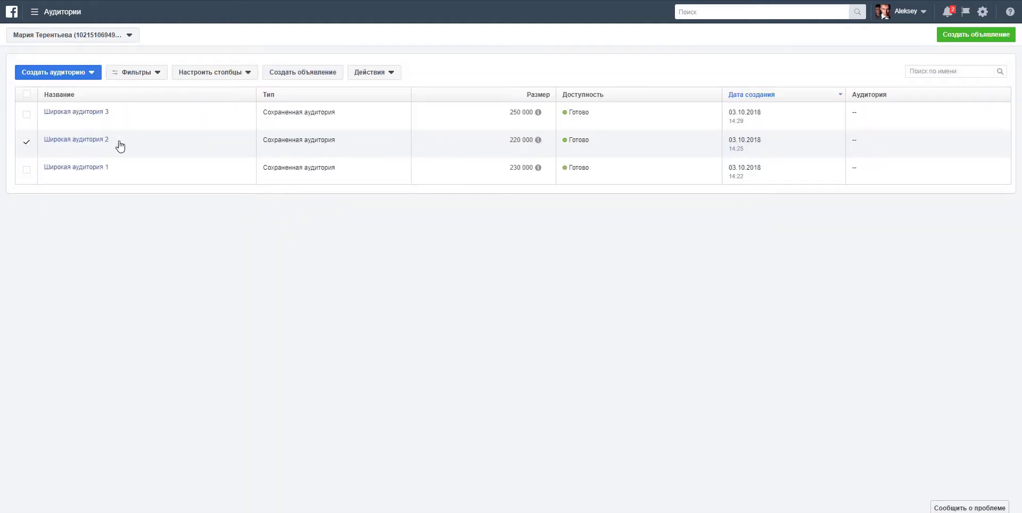
# Step: Create a traffic campaign for the saved audience "Широкая аудитория 2" and name it "Трафик ЦА2 зима сторис"
pyautogui.click(322, 78)
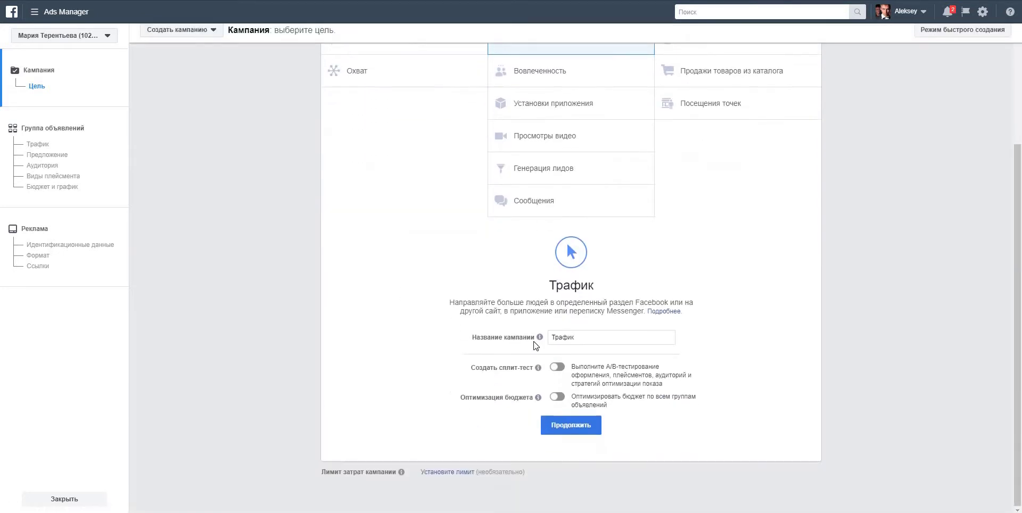
pyautogui.click(601, 333)
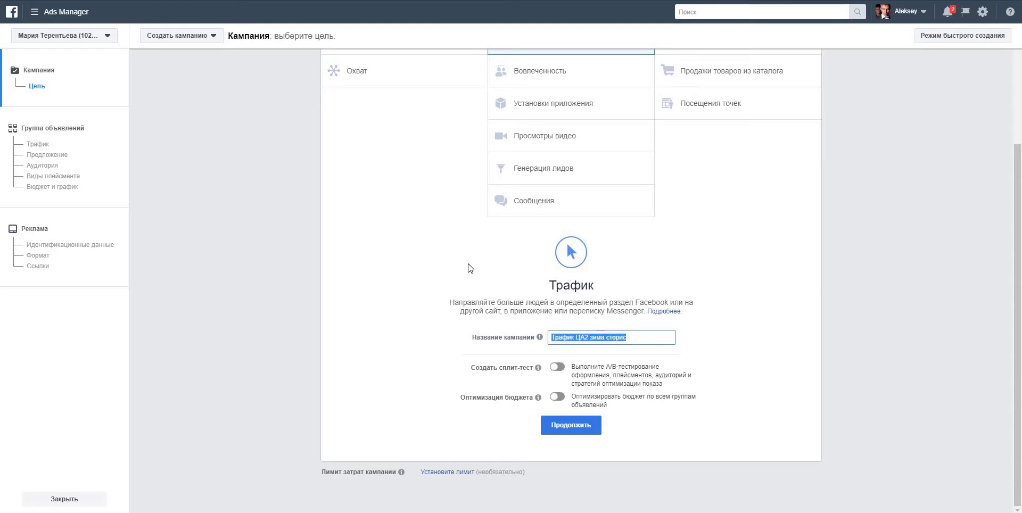
pyautogui.click(554, 426)
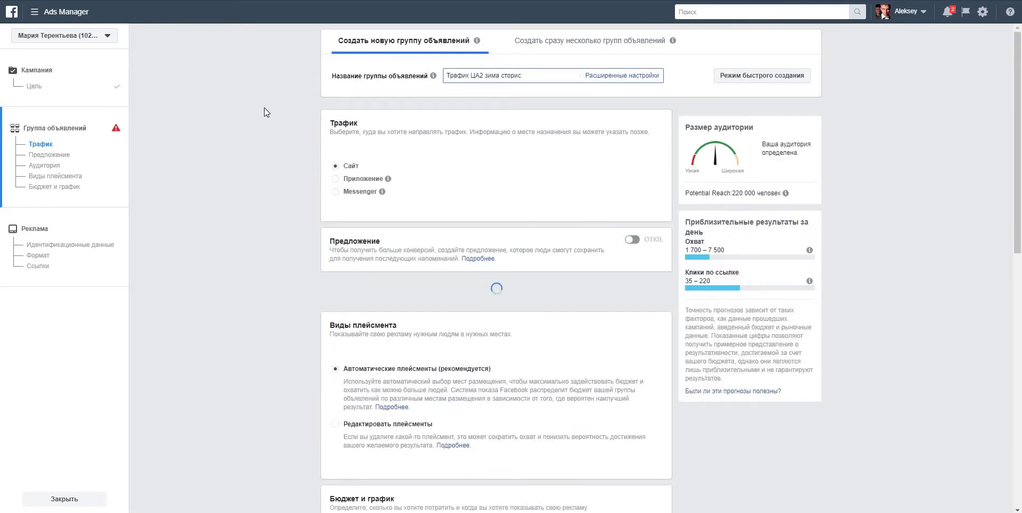
# Step: Edit the placements to keep only Instagram Stories, and restrict delivery to mobile devices connected to Wi-Fi
pyautogui.scroll(-8, 265, 125)
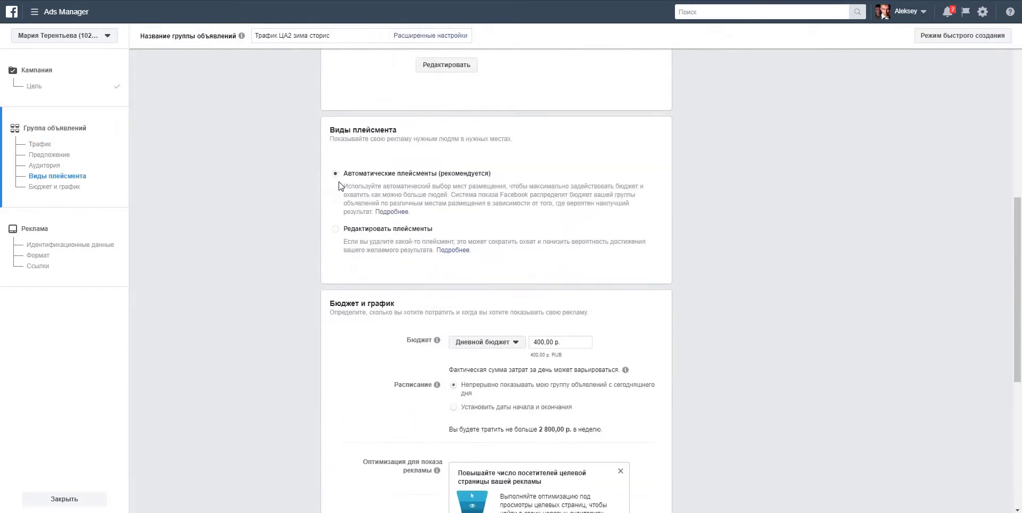
pyautogui.click(336, 230)
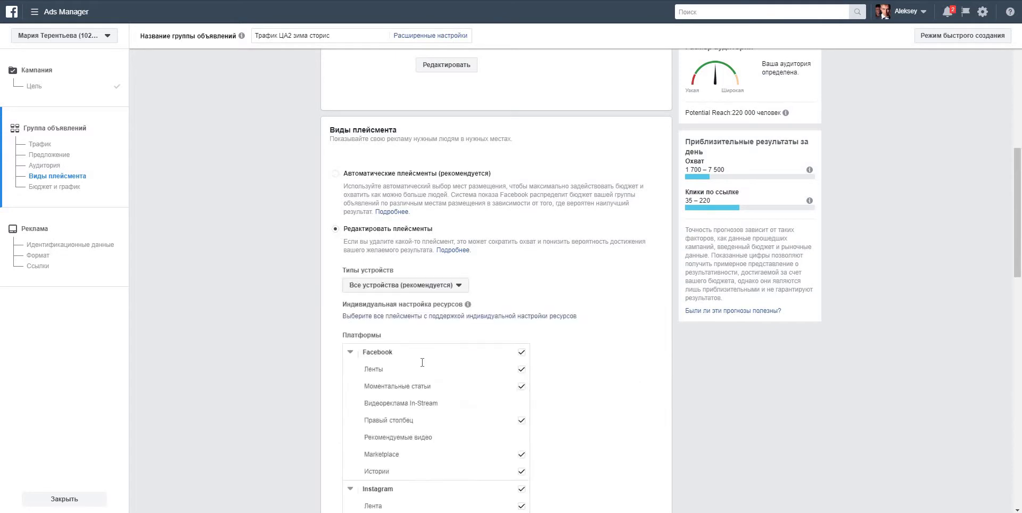
pyautogui.scroll(-3, 532, 353)
pyautogui.click(522, 365)
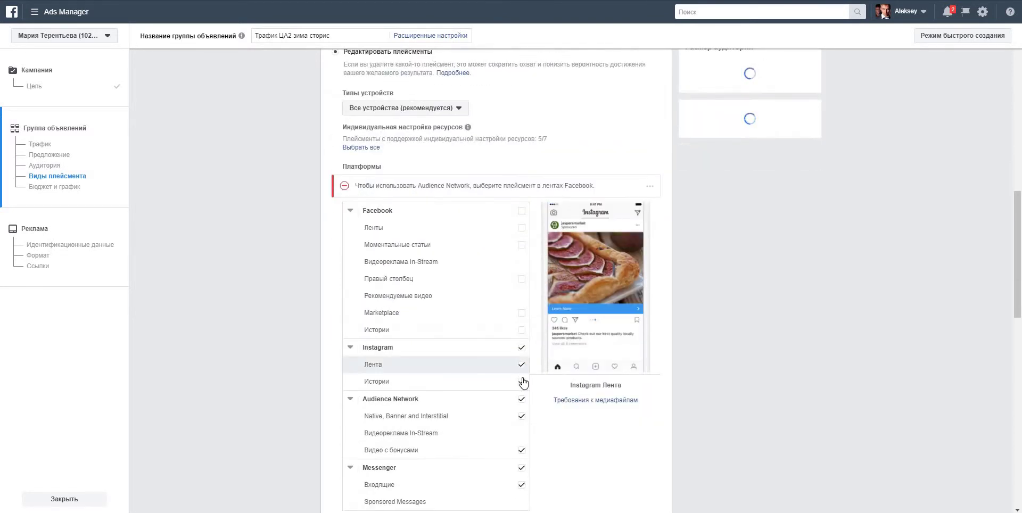
pyautogui.click(521, 400)
pyautogui.scroll(-3, 523, 373)
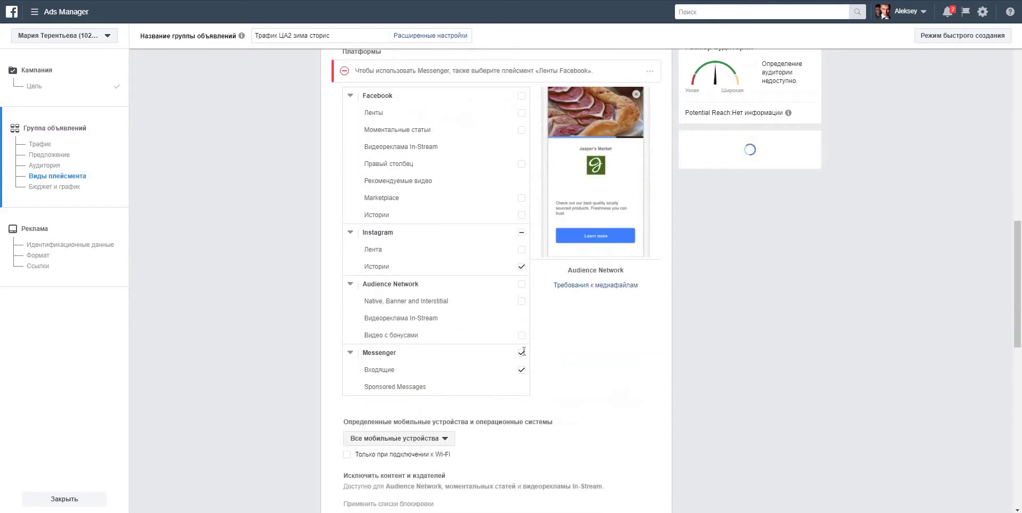
pyautogui.click(469, 312)
pyautogui.scroll(-3, 338, 319)
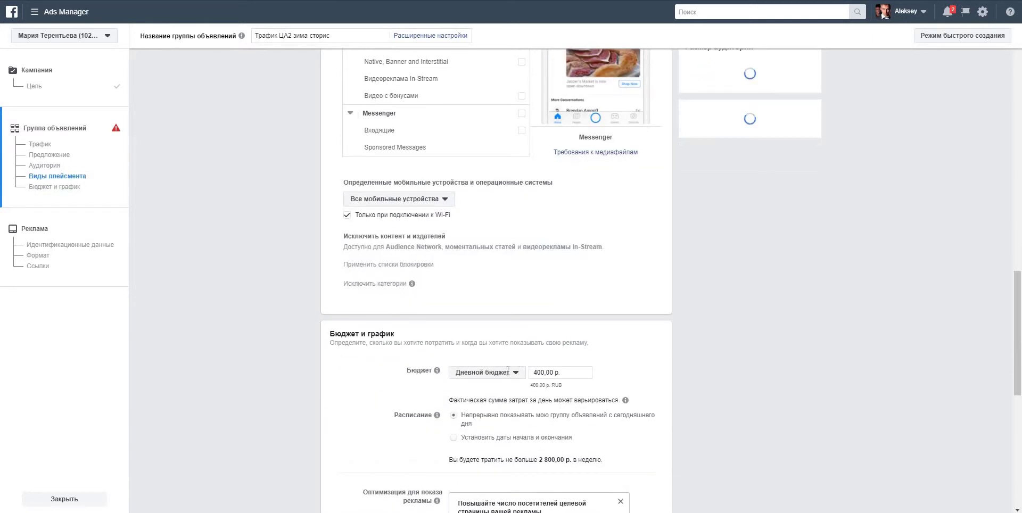
# Step: Set the ad set's daily budget to 100 rubles and continue to the ad setup
pyautogui.moveTo(539, 372); pyautogui.dragTo(381, 374)
pyautogui.write('1')
pyautogui.click(355, 373)
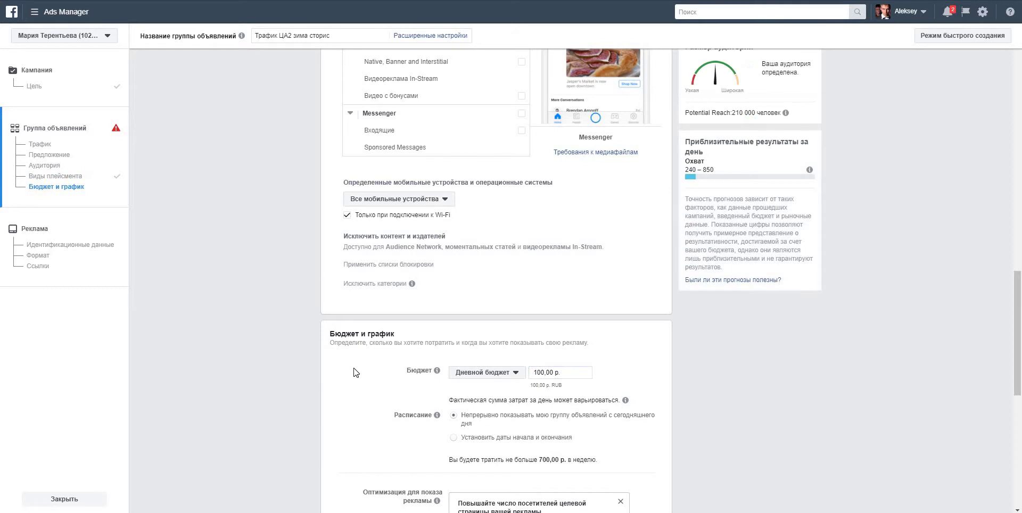
pyautogui.scroll(-7, 356, 373)
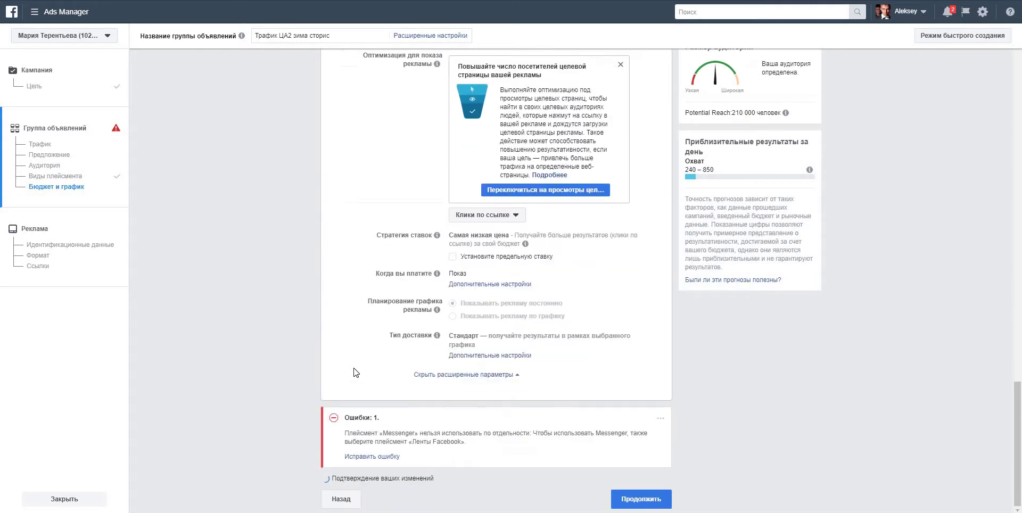
pyautogui.click(641, 499)
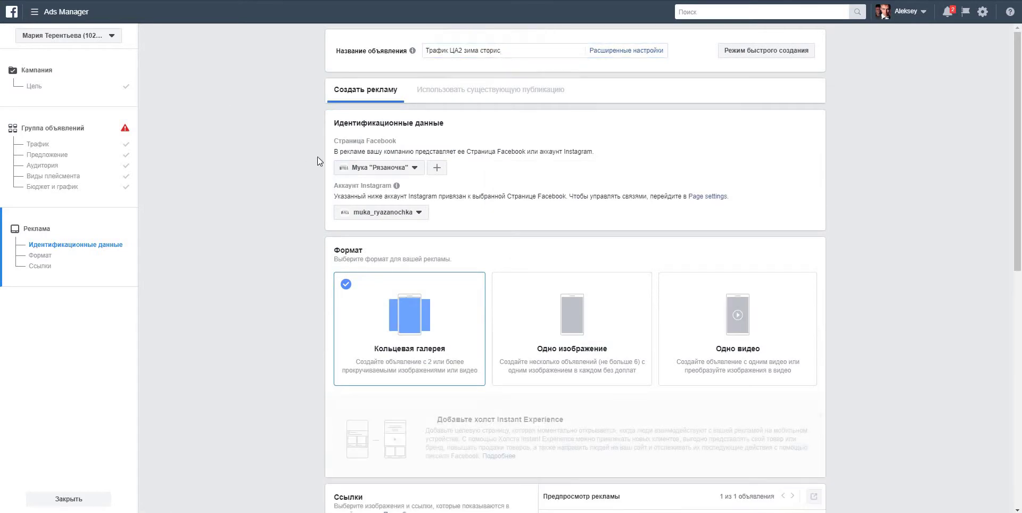
# Step: Set the ad's Facebook Page to the photographer's page listed under "Женский фотограф • Москва"
pyautogui.click(344, 169)
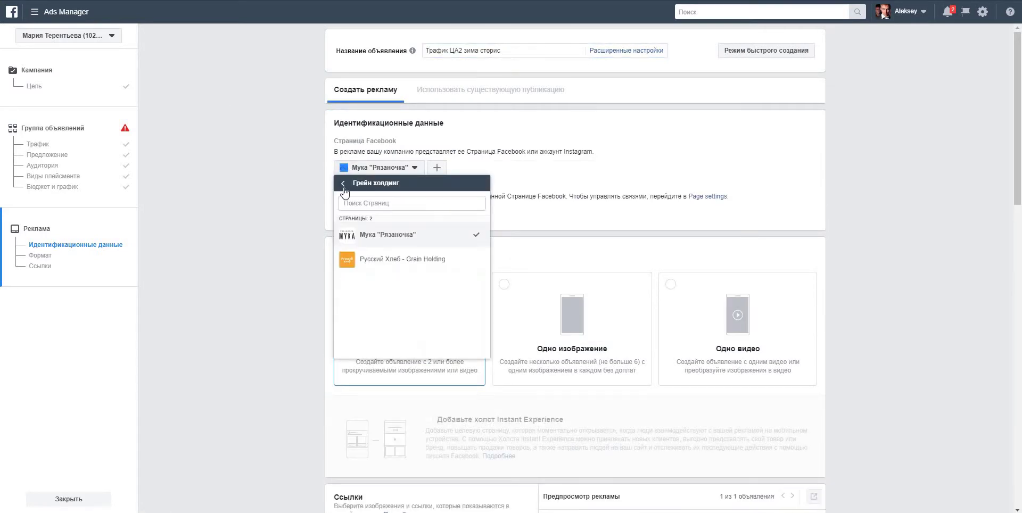
pyautogui.click(343, 187)
pyautogui.scroll(-5, 372, 295)
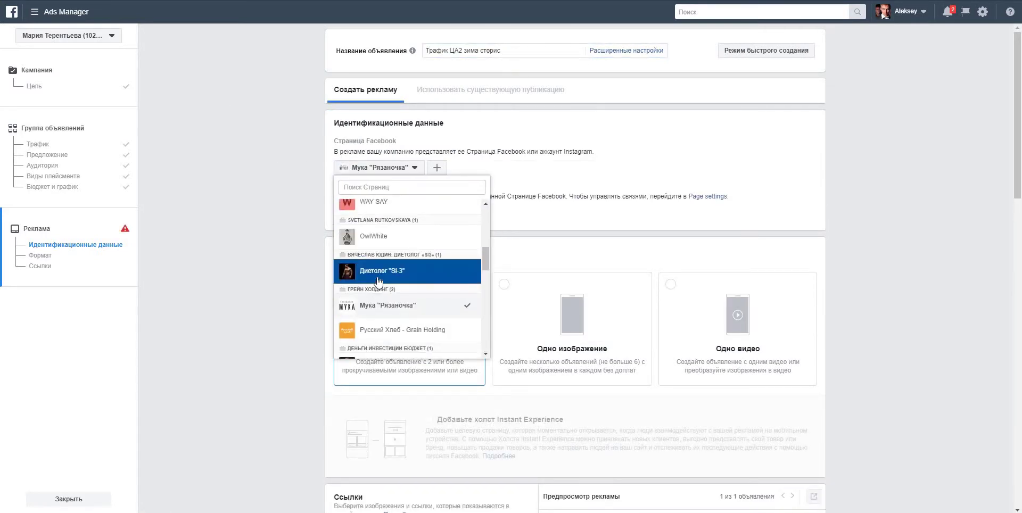
pyautogui.scroll(-3, 379, 281)
pyautogui.scroll(-5, 346, 272)
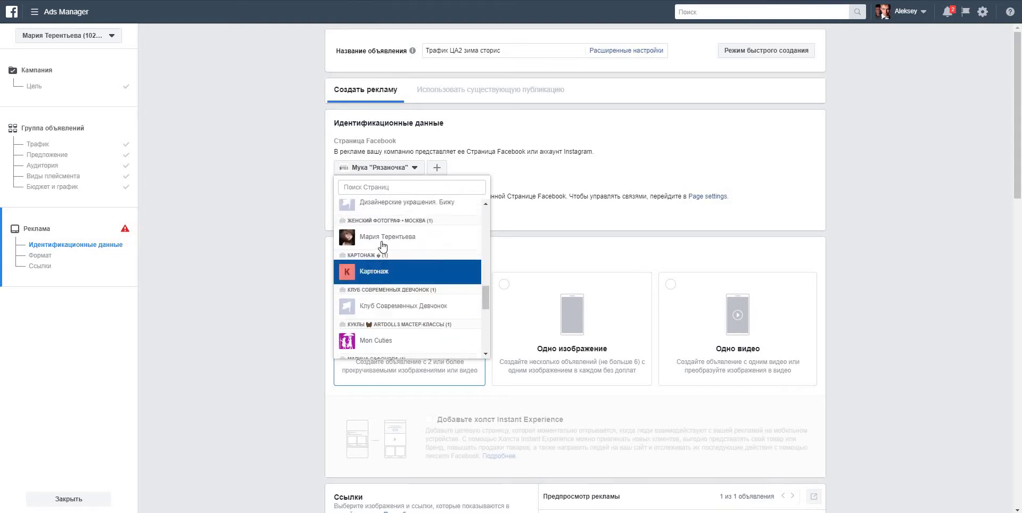
pyautogui.click(319, 238)
# Step: Remove the default image from the first carousel card and replace it with the vertical account image Главная.jpg
pyautogui.scroll(-5, 267, 231)
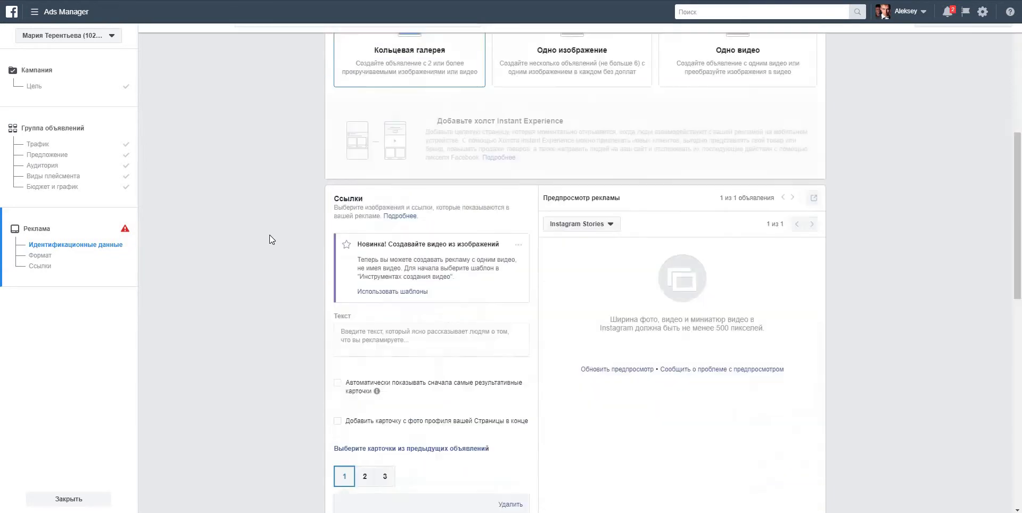
pyautogui.scroll(-3, 270, 235)
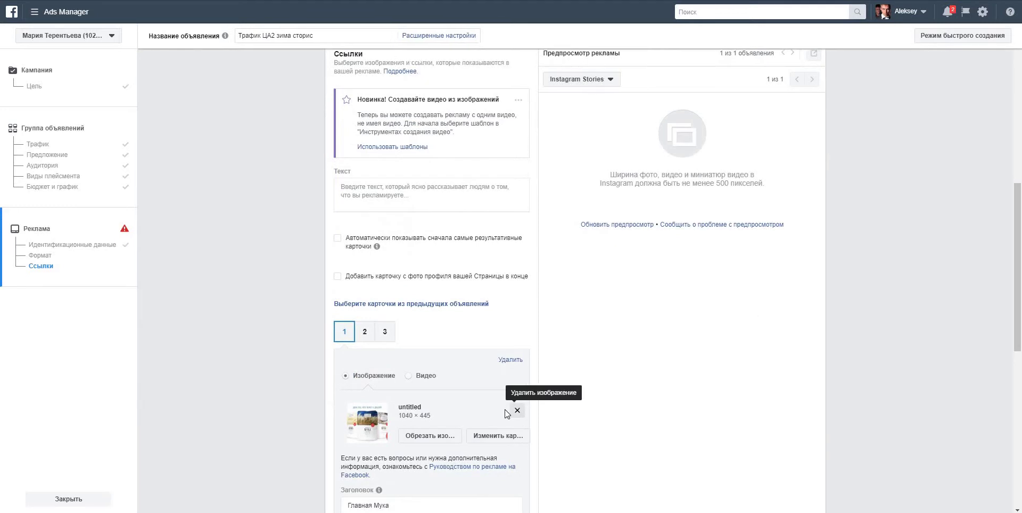
pyautogui.click(517, 410)
pyautogui.scroll(-3, 313, 351)
pyautogui.click(349, 229)
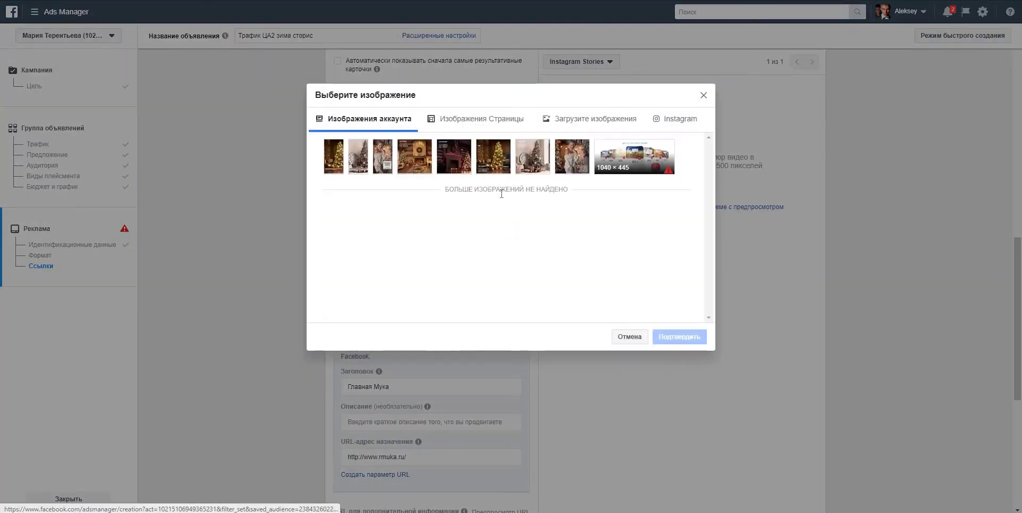
pyautogui.click(382, 160)
pyautogui.click(692, 341)
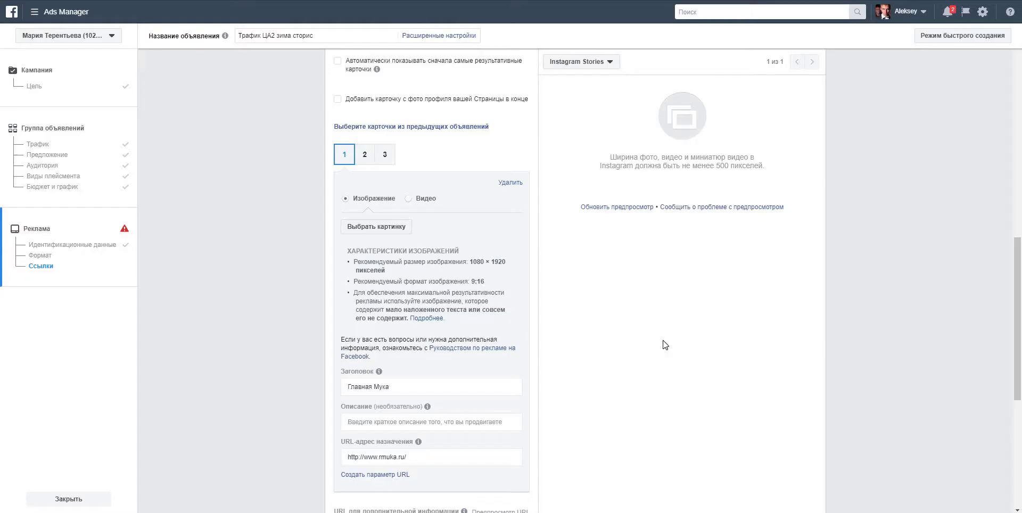
# Step: Choose account image 1c.jpg for the second carousel card and 2c.jpg for the third
pyautogui.click(366, 155)
pyautogui.click(397, 229)
pyautogui.click(358, 156)
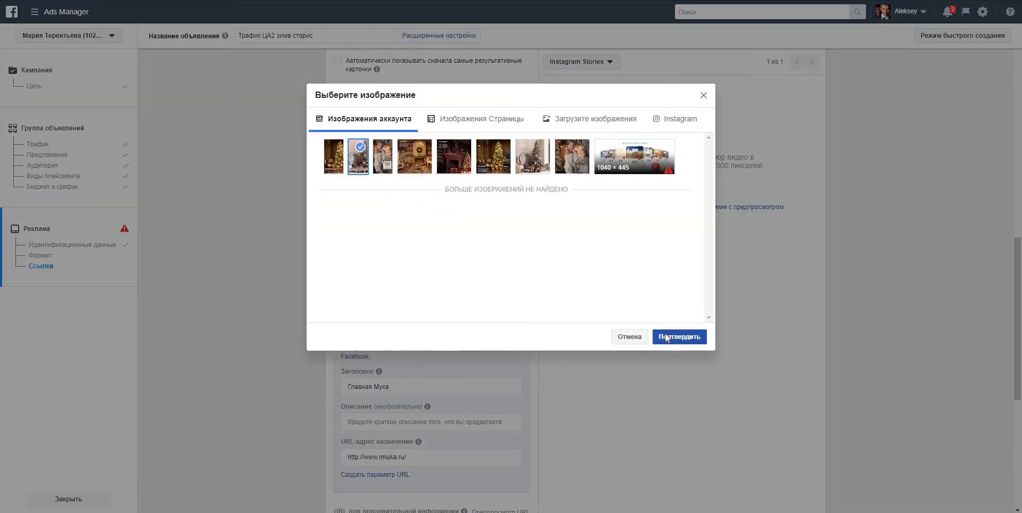
pyautogui.click(666, 336)
pyautogui.click(385, 155)
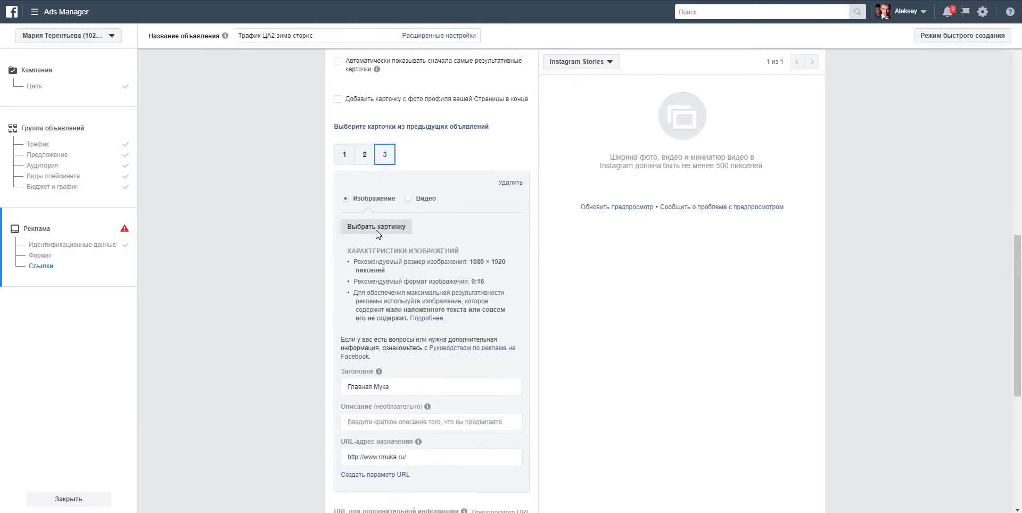
pyautogui.click(376, 227)
pyautogui.click(359, 160)
pyautogui.click(682, 343)
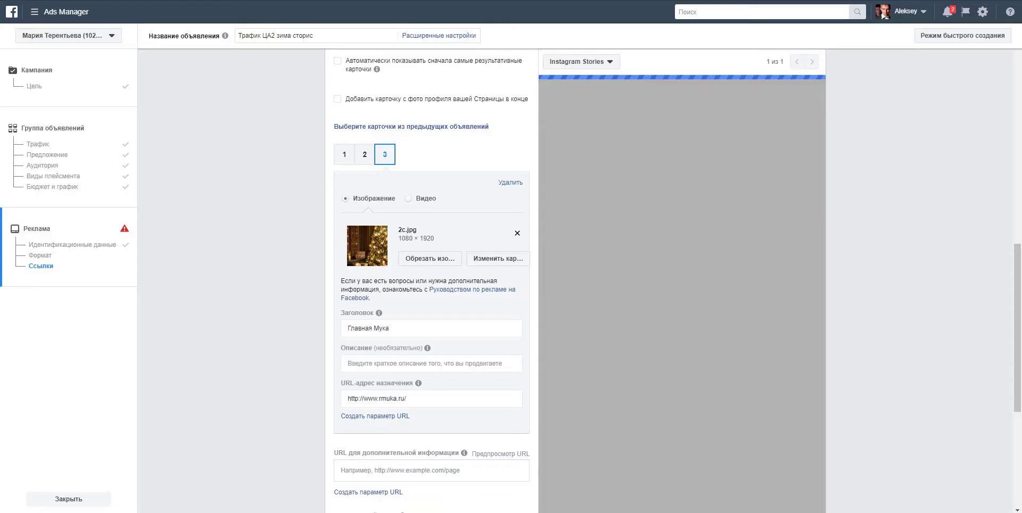
# Step: Clear the first carousel card's headline and set its destination URL to the photographer's Instagram profile
pyautogui.click(344, 156)
pyautogui.moveTo(408, 329); pyautogui.dragTo(318, 325)
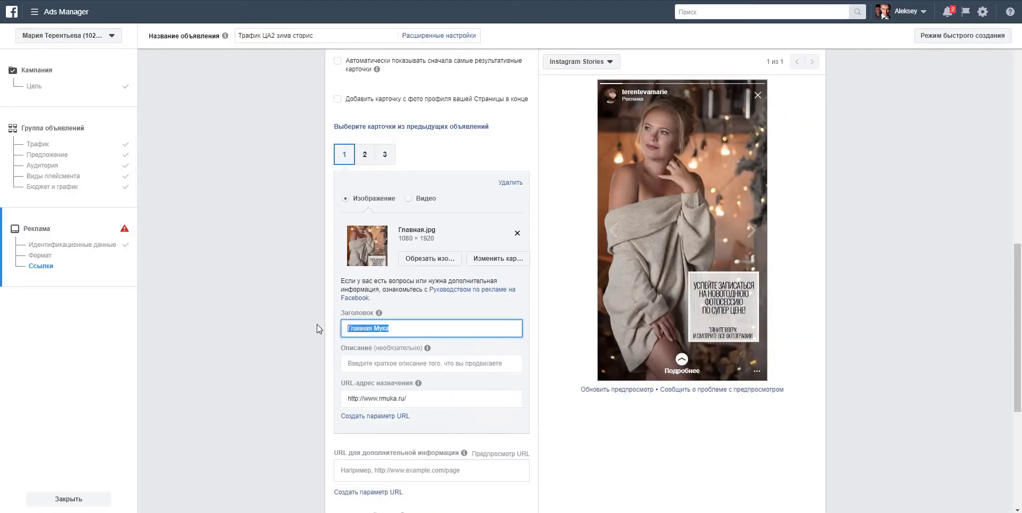
pyautogui.press('BackSpace')
pyautogui.press('Tab')
pyautogui.press('Tab')
pyautogui.write('https://www.instagram.com/terentevamarie/')
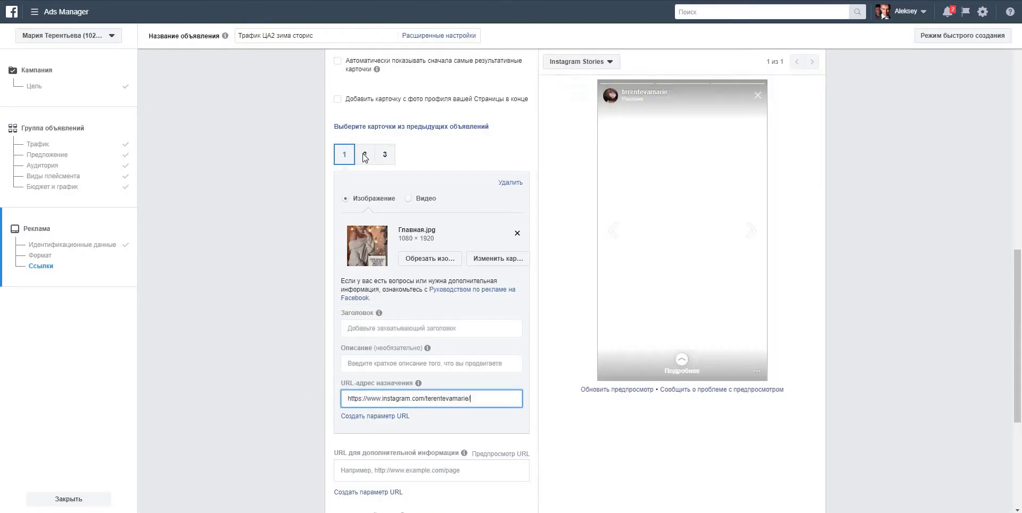
# Step: Clear the second carousel card's headline and set its destination URL to the photographer's Instagram profile
pyautogui.click(365, 156)
pyautogui.click(370, 329)
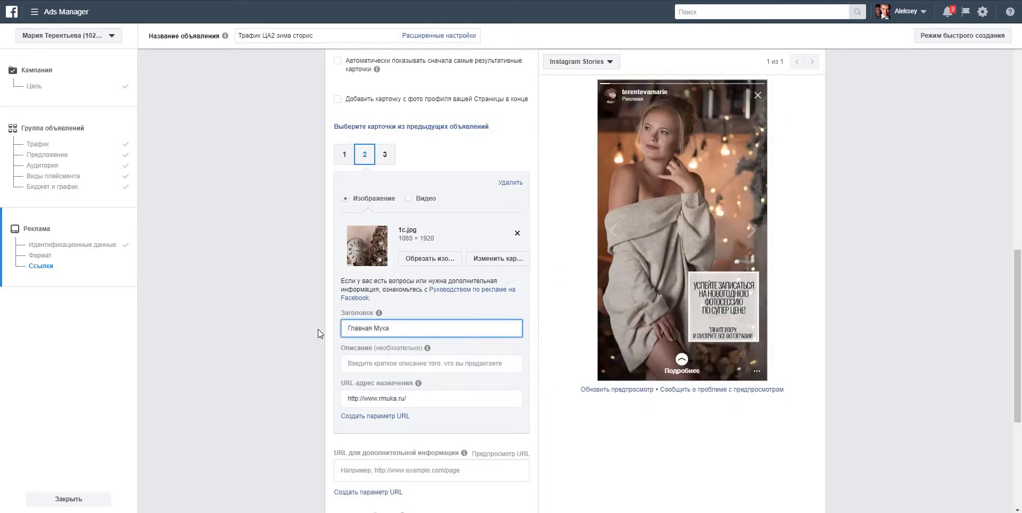
pyautogui.hotkey('ctrl', 'a')
pyautogui.press('BackSpace')
pyautogui.press('Tab')
pyautogui.press('Tab')
pyautogui.write('https://www.instagram.com/terentevamarie/')
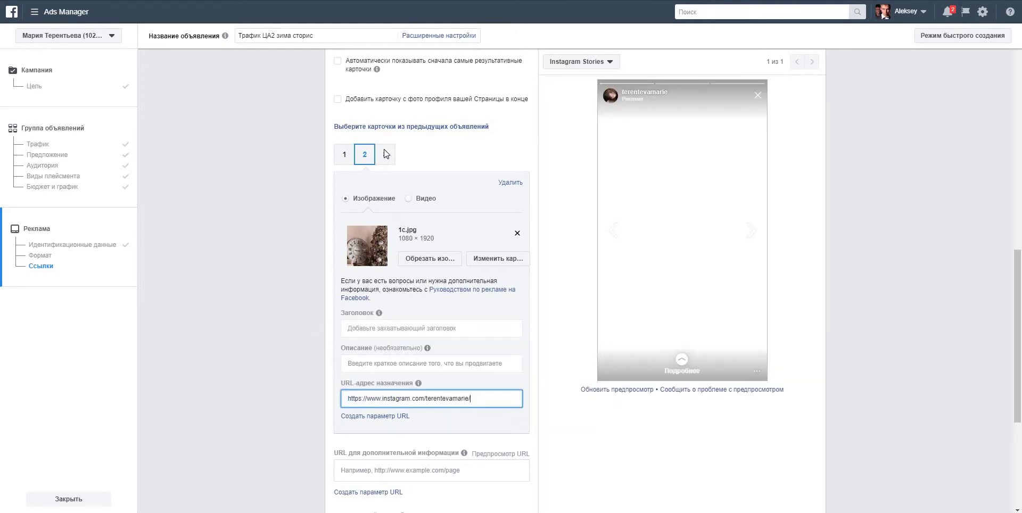
# Step: Set the third carousel card's destination URL to the photographer's Instagram profile and clear its headline
pyautogui.click(385, 155)
pyautogui.click(355, 401)
pyautogui.hotkey('ctrl', 'a')
pyautogui.write('м')
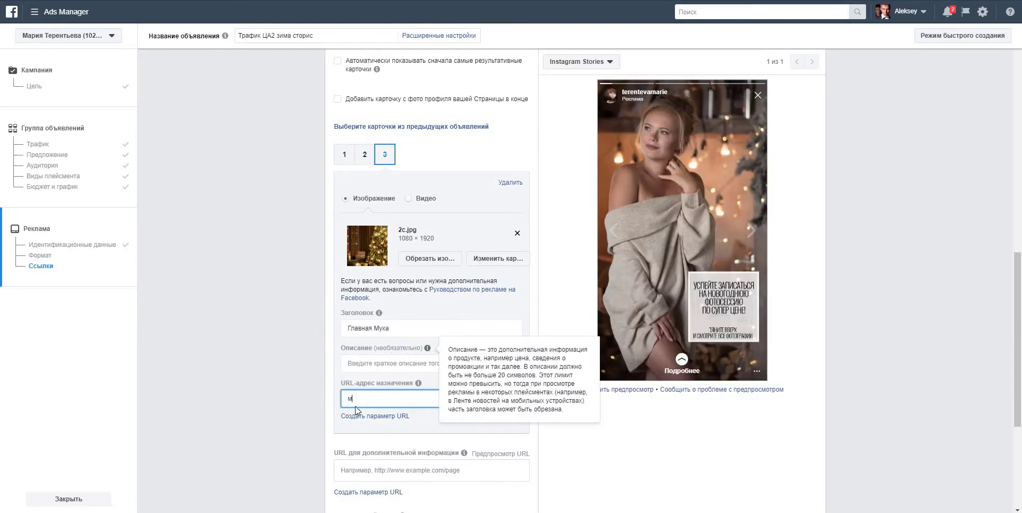
pyautogui.press('BackSpace')
pyautogui.write('https://www.instagram.com/terentevamarie/')
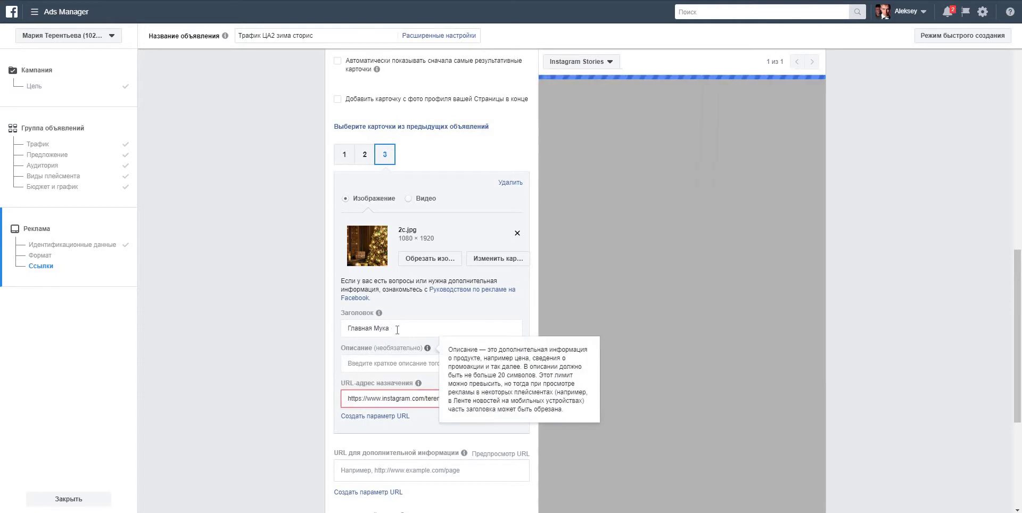
pyautogui.hotkey('shift', 'Tab')
pyautogui.hotkey('shift', 'Tab')
pyautogui.press('BackSpace')
# Step: Check the carousel cards in the Instagram Stories preview and confirm the ad "Трафик ЦА2 зима сторис"
pyautogui.click(345, 155)
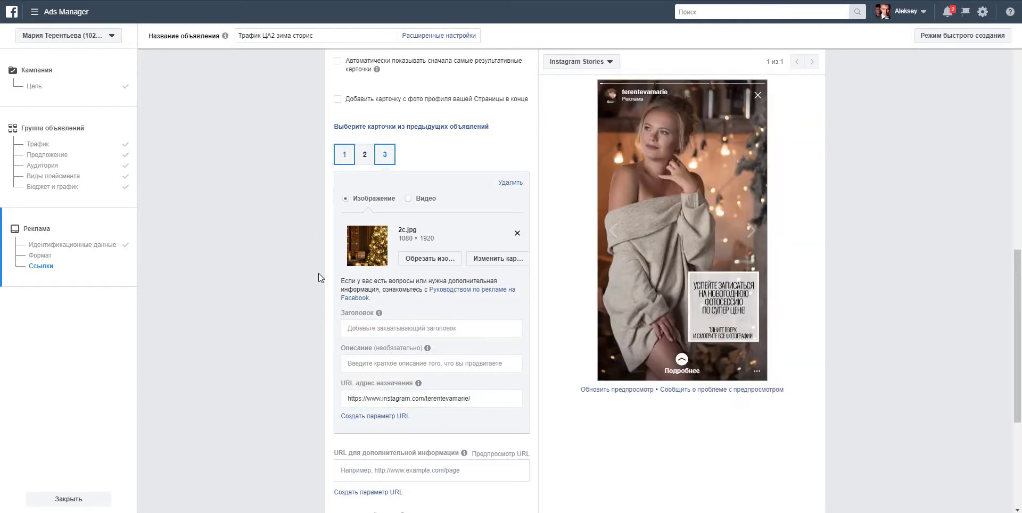
pyautogui.scroll(6, 321, 273)
pyautogui.scroll(7, 321, 271)
pyautogui.scroll(-12, 321, 275)
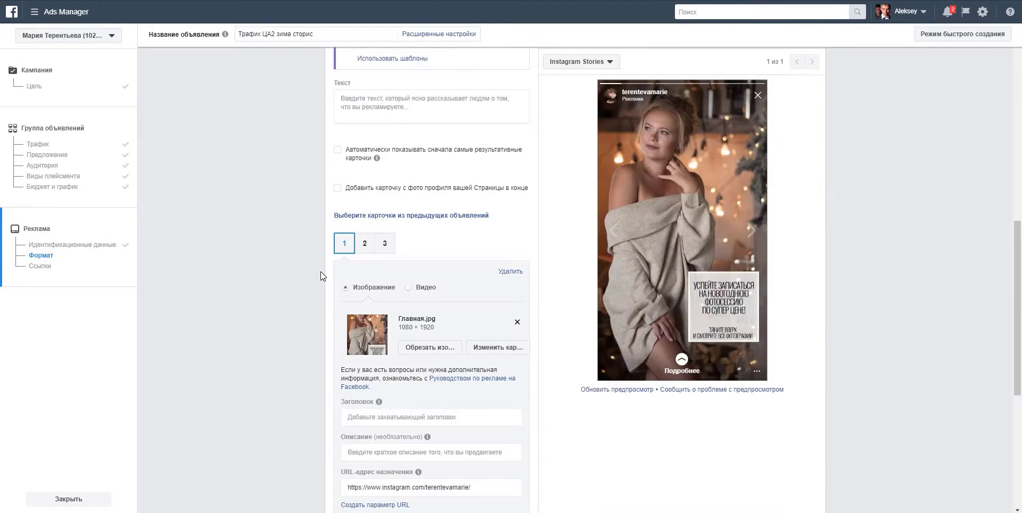
pyautogui.scroll(-2, 366, 266)
pyautogui.click(385, 155)
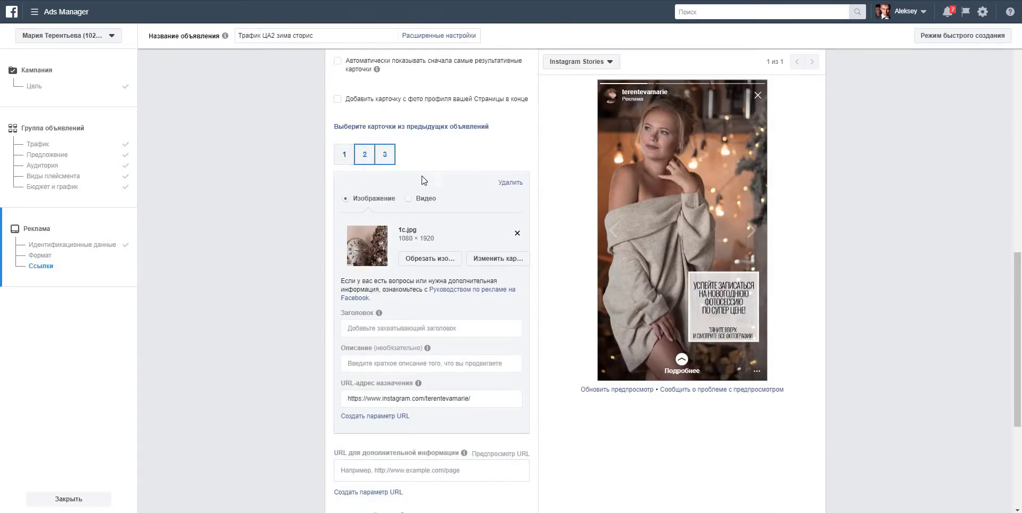
pyautogui.click(756, 244)
pyautogui.click(758, 233)
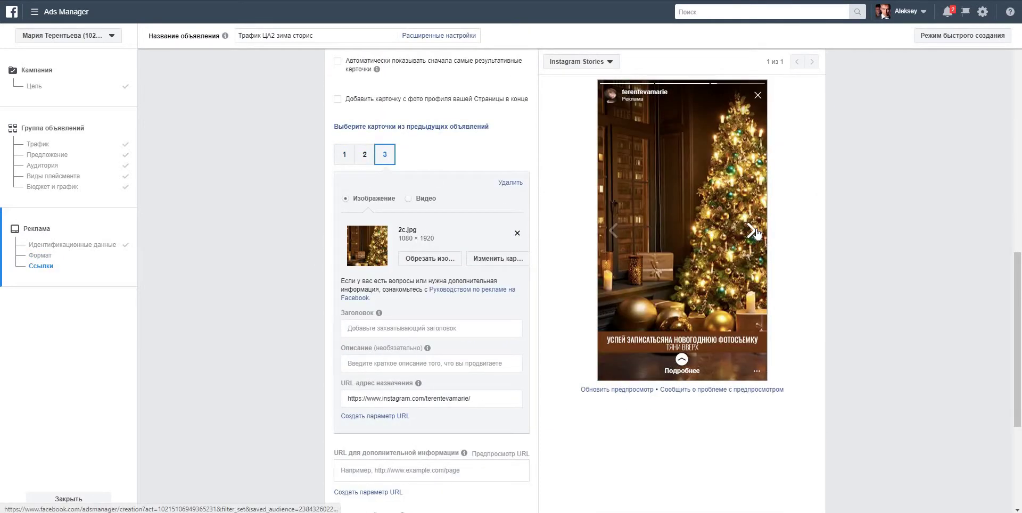
pyautogui.click(757, 234)
pyautogui.scroll(-4, 254, 304)
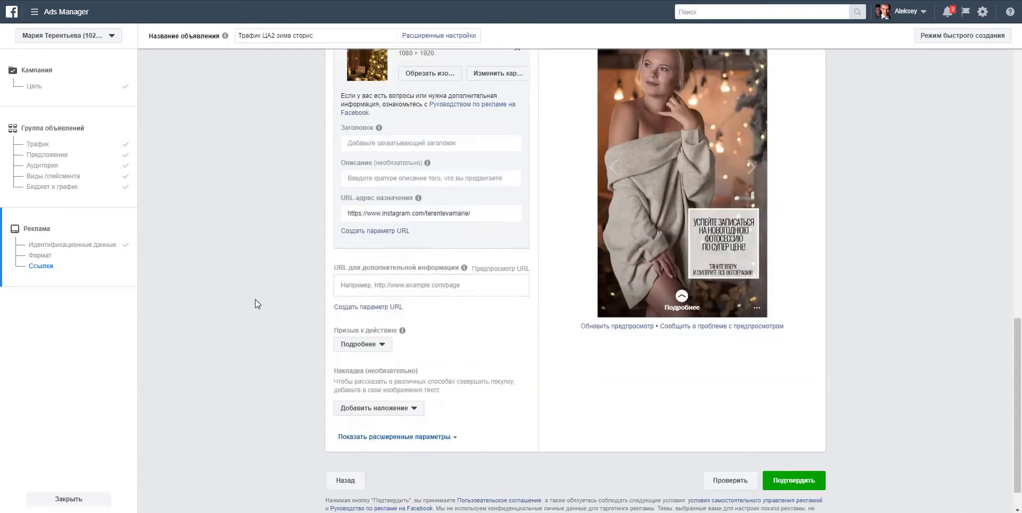
pyautogui.click(793, 447)
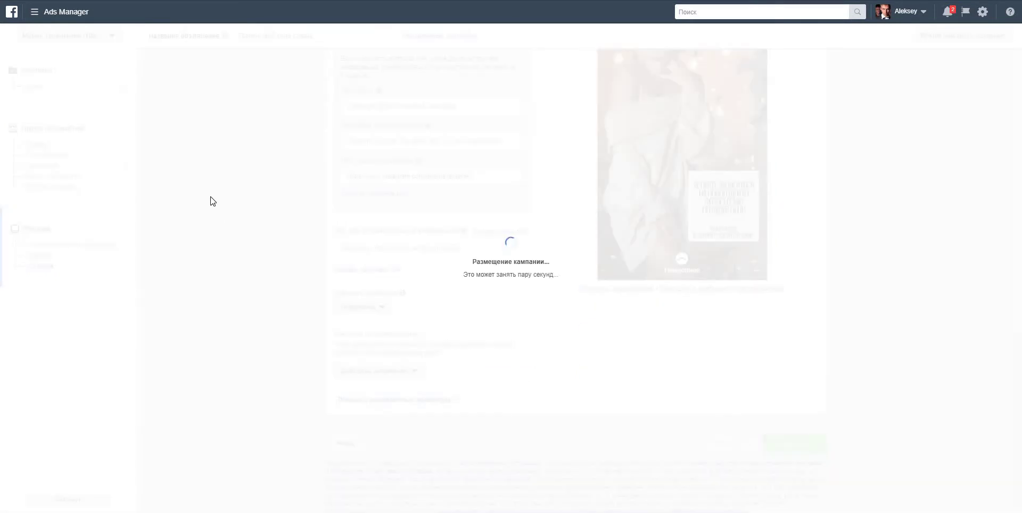
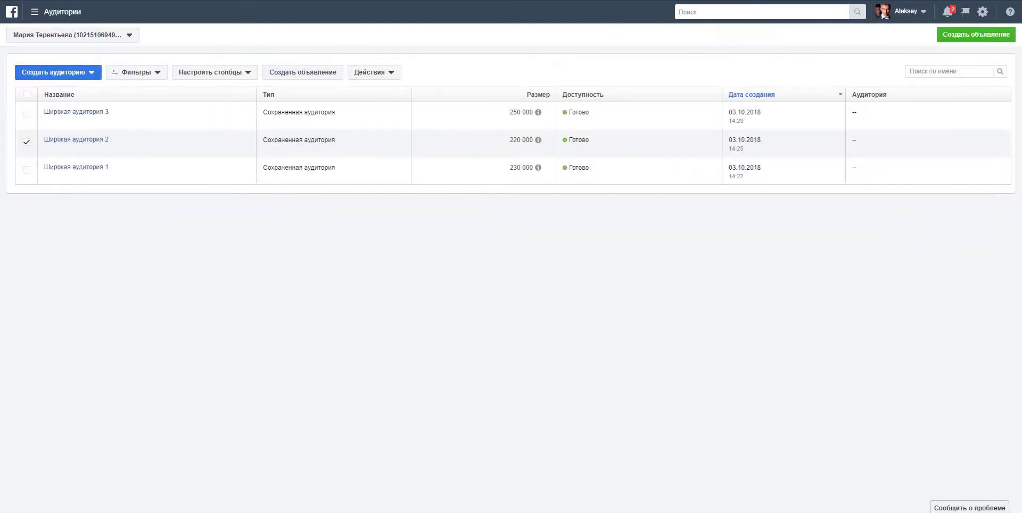
# Step: Create a traffic campaign for the saved audience "Широкая аудитория 3", naming both the campaign and its ad set "Трафик ЦА3 зима лента"
pyautogui.click(27, 140)
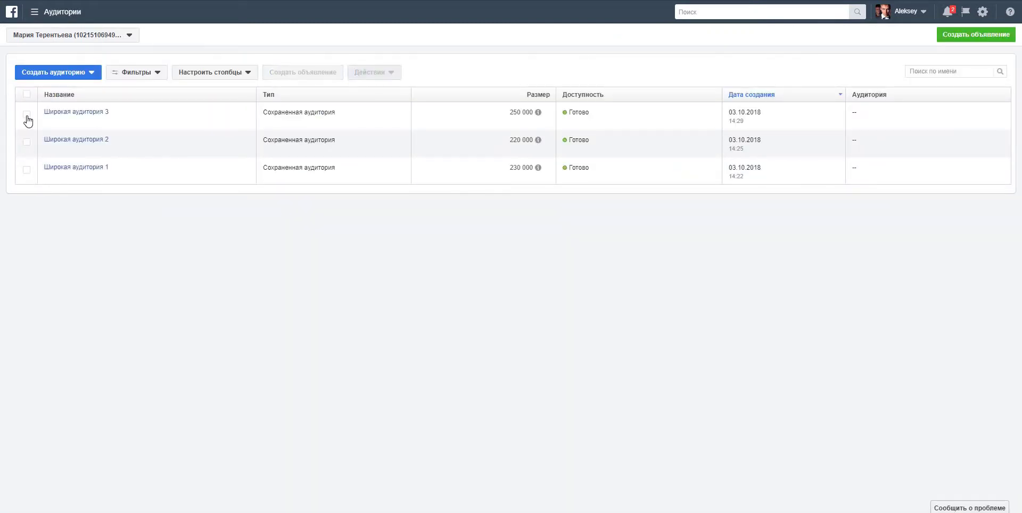
pyautogui.click(27, 114)
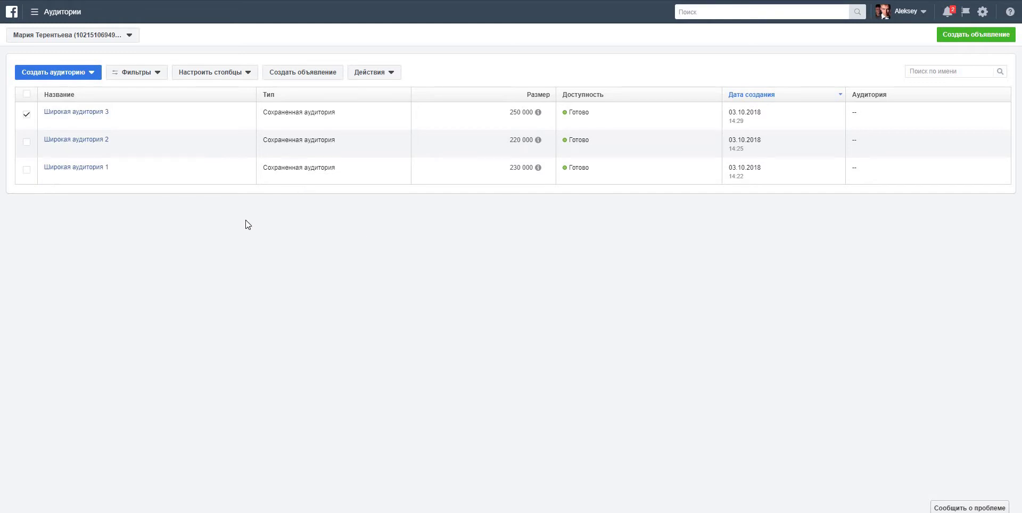
pyautogui.click(303, 73)
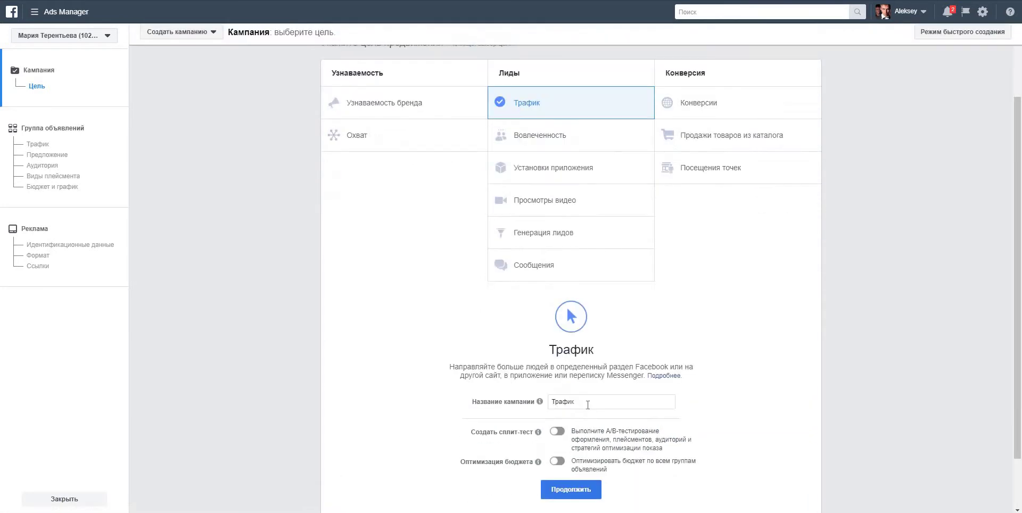
pyautogui.click(584, 401)
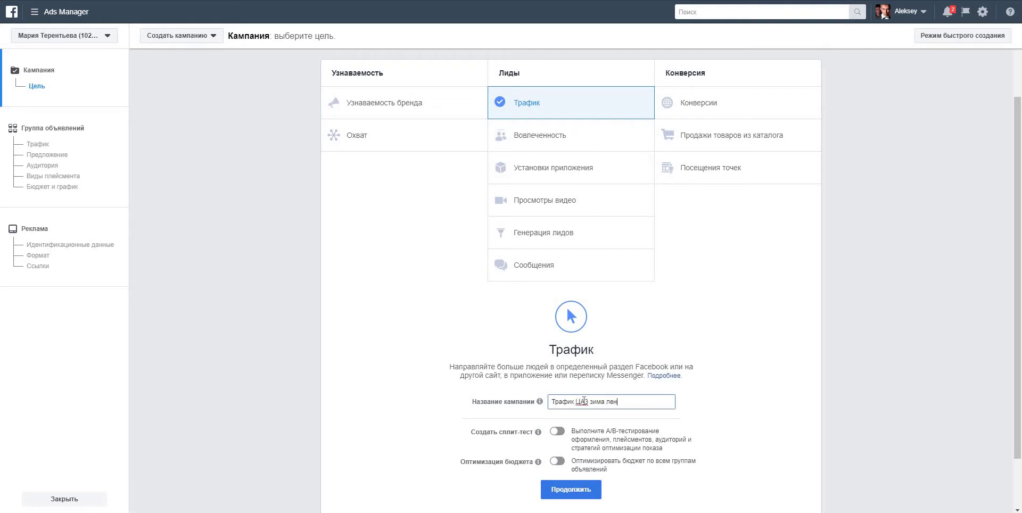
pyautogui.hotkey('ctrl', 'a')
pyautogui.hotkey('ctrl', 'c')
pyautogui.click(462, 418)
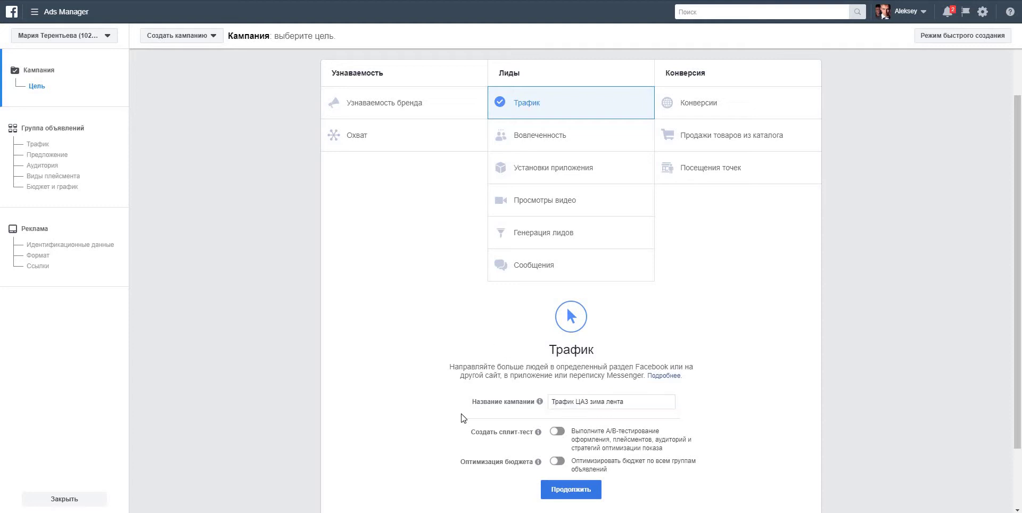
pyautogui.click(580, 496)
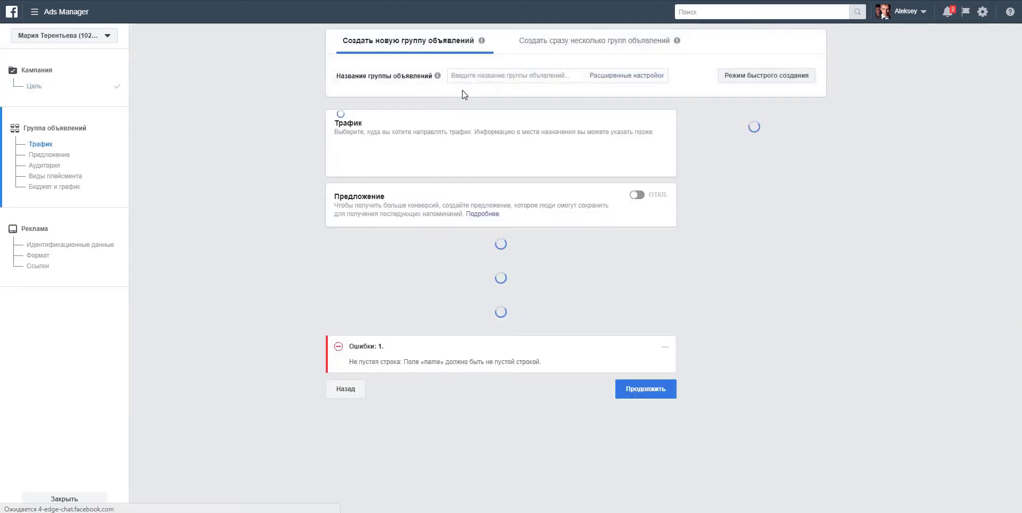
pyautogui.click(469, 75)
pyautogui.hotkey('ctrl', 'v')
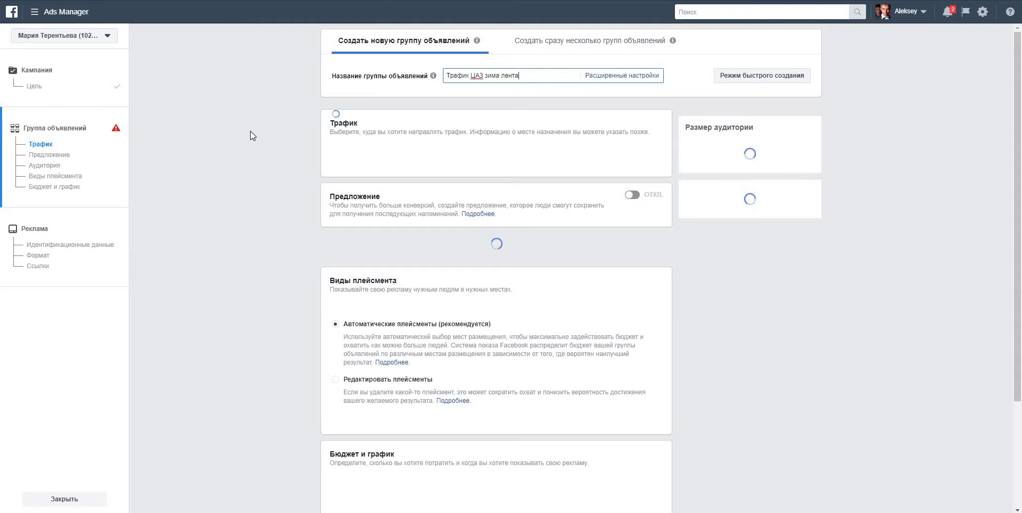
# Step: Switch the ad set to manual placements and keep only the Instagram feed, excluding Facebook, Instagram Stories, Audience Network and Messenger
pyautogui.scroll(-1, 282, 229)
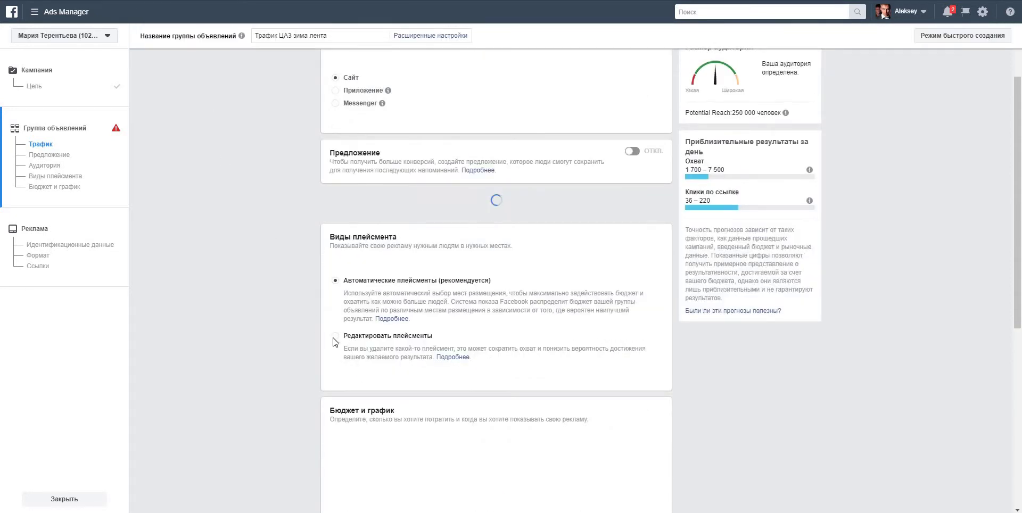
pyautogui.scroll(-3, 320, 288)
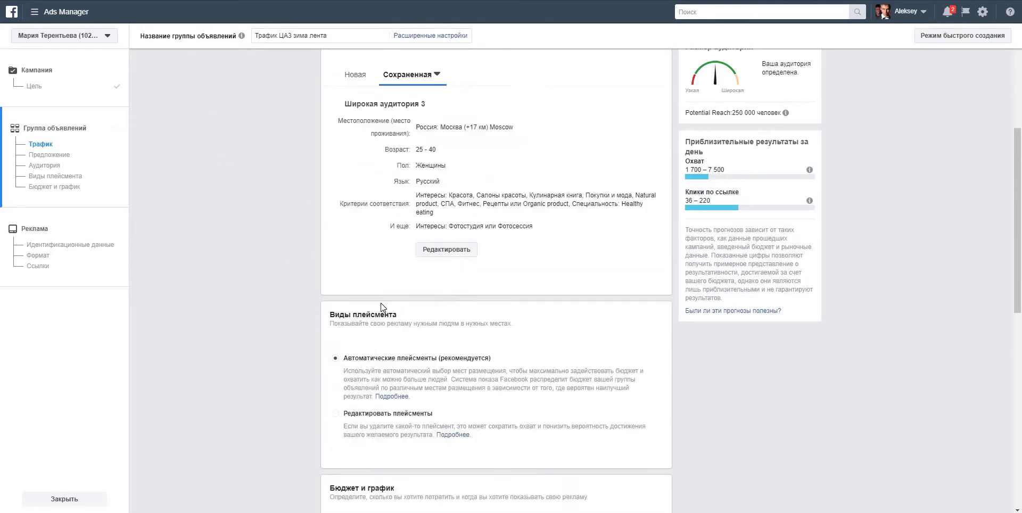
pyautogui.click(335, 407)
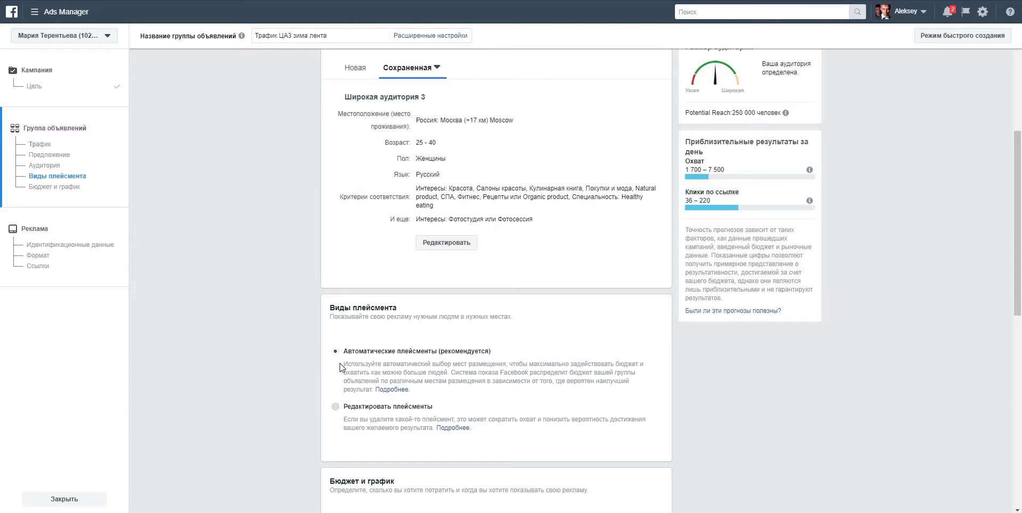
pyautogui.scroll(-5, 240, 309)
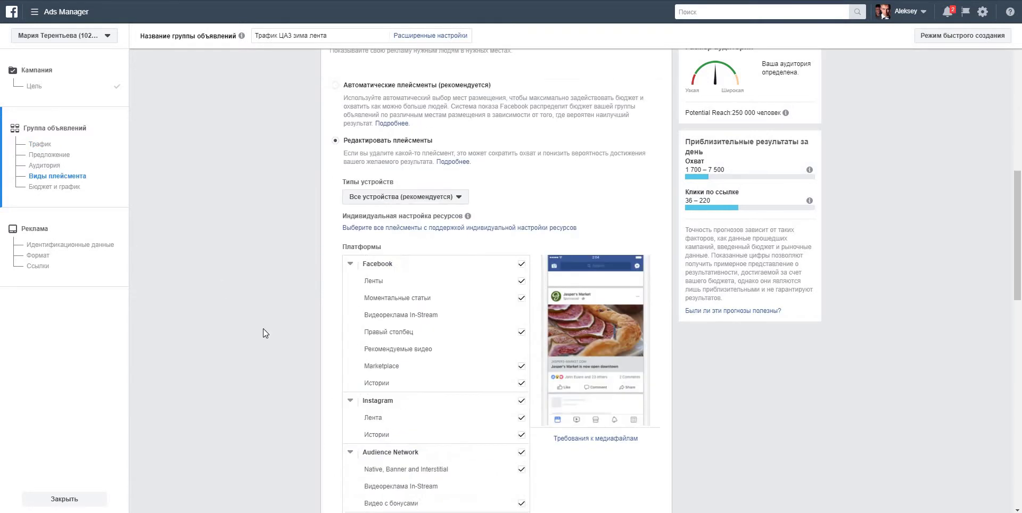
pyautogui.click(522, 281)
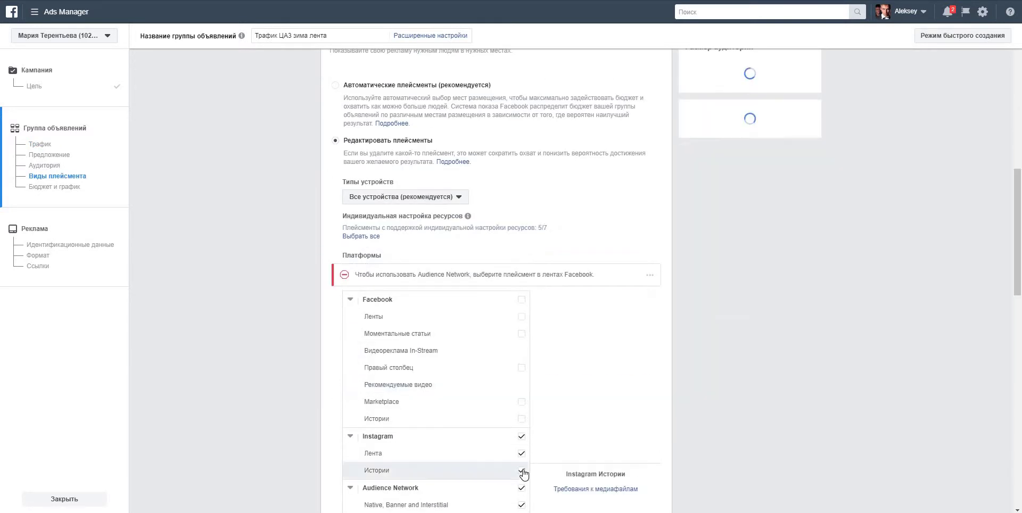
pyautogui.scroll(-5, 298, 381)
pyautogui.click(522, 205)
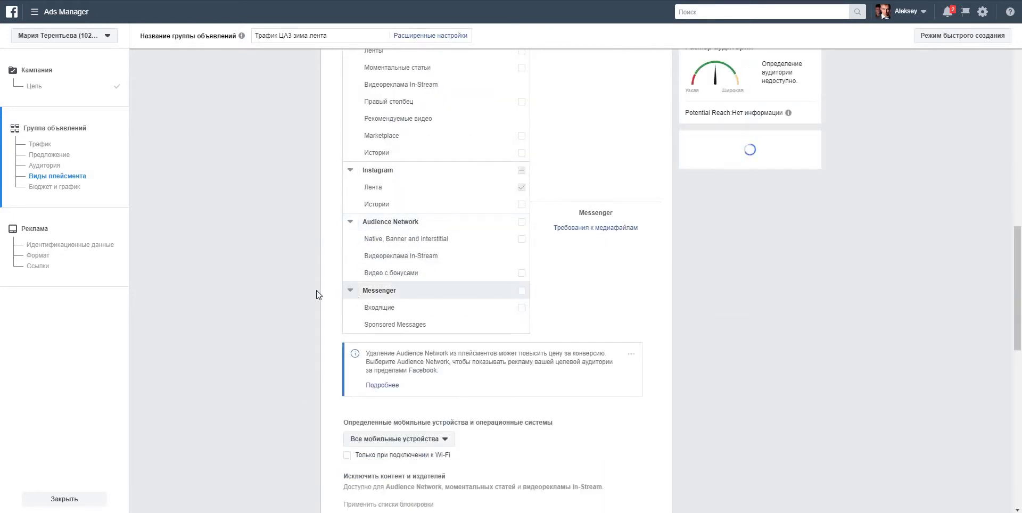
# Step: Limit delivery to mobile devices connected to Wi-Fi and continue to the ad setup
pyautogui.scroll(-5, 283, 292)
pyautogui.click(347, 190)
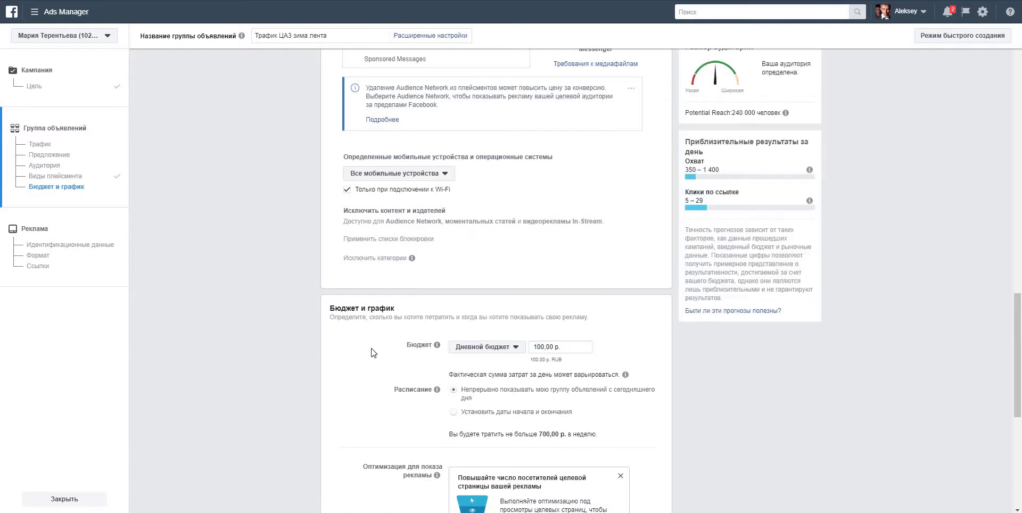
pyautogui.scroll(-7, 373, 353)
pyautogui.click(644, 499)
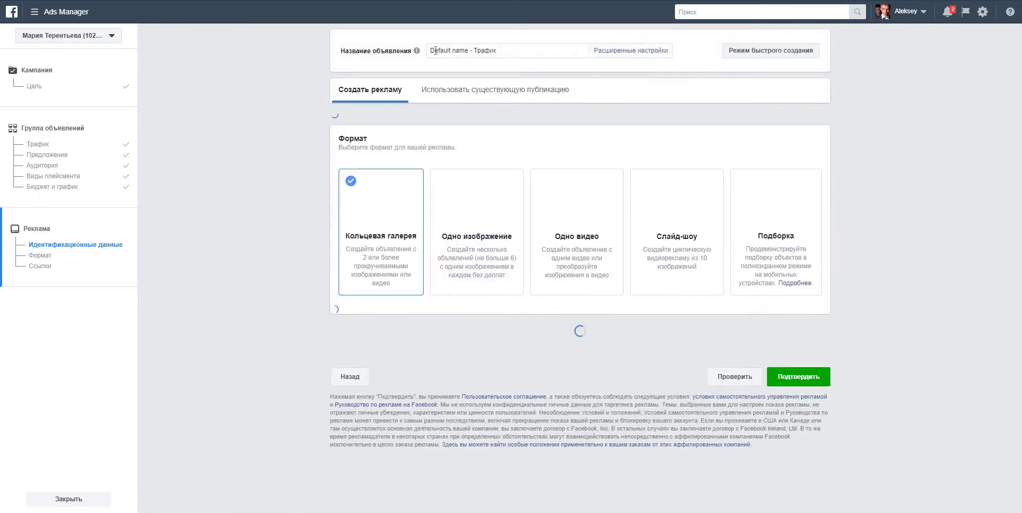
# Step: Name the ad "Трафик ЦА3 зима лента" and choose the photographer's Facebook Page as its identity
pyautogui.write('Трафик ЦА3 зима лента')
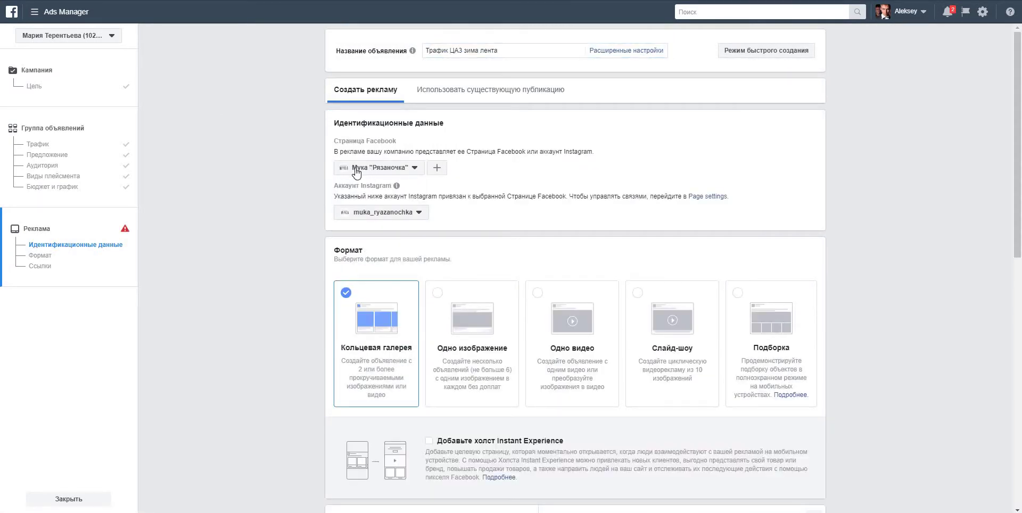
pyautogui.click(342, 170)
pyautogui.click(343, 183)
pyautogui.scroll(-5, 375, 274)
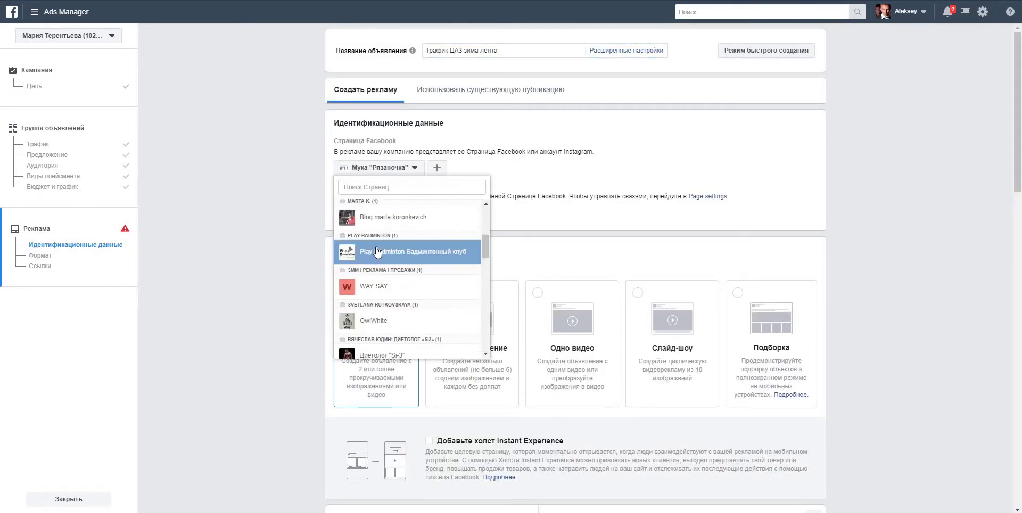
pyautogui.scroll(-5, 375, 274)
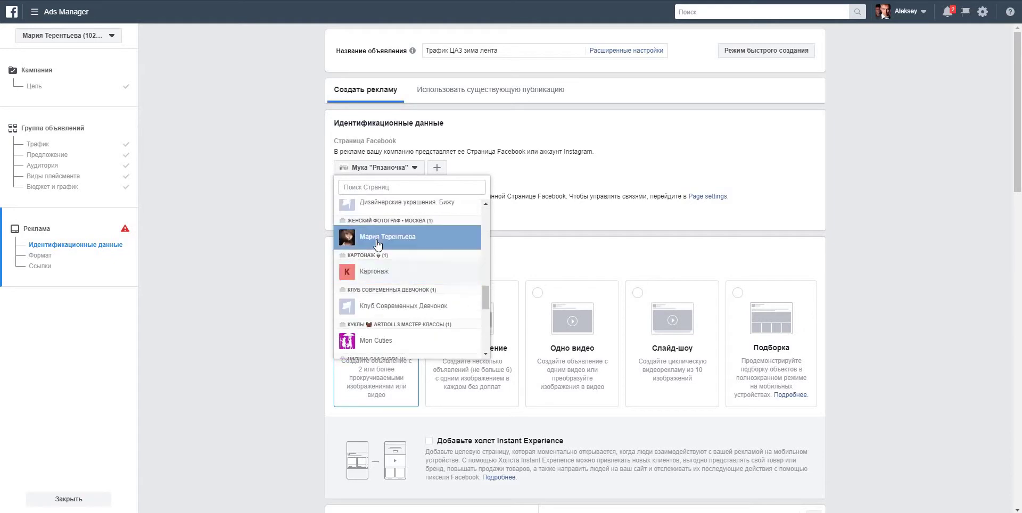
pyautogui.click(367, 233)
# Step: Paste the prepared New Year photo shoot promotional text into the ad's text field
pyautogui.scroll(-3, 296, 229)
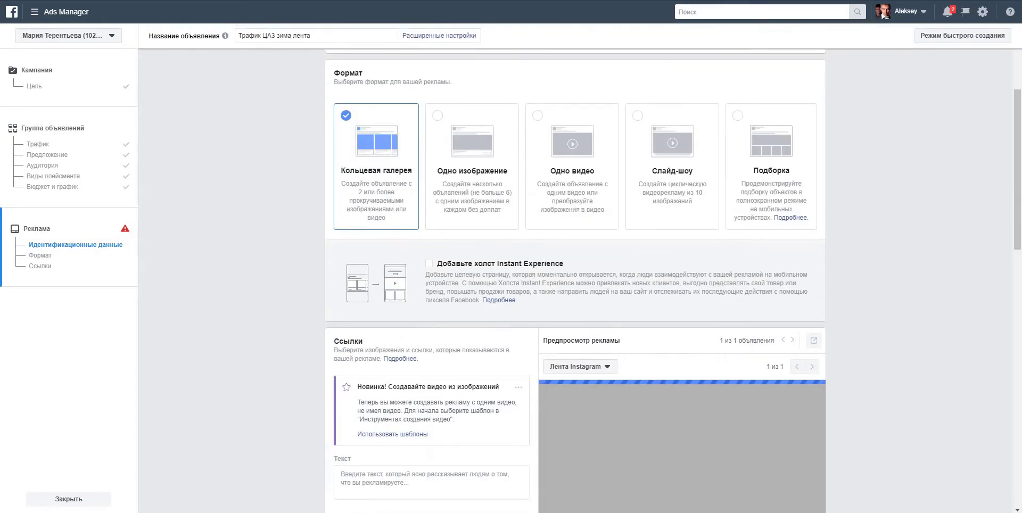
pyautogui.hotkey('alt', 'Tab')
pyautogui.hotkey('alt', 'Tab')
pyautogui.scroll(-3, 396, 342)
pyautogui.click(379, 297)
pyautogui.hotkey('ctrl', 'v')
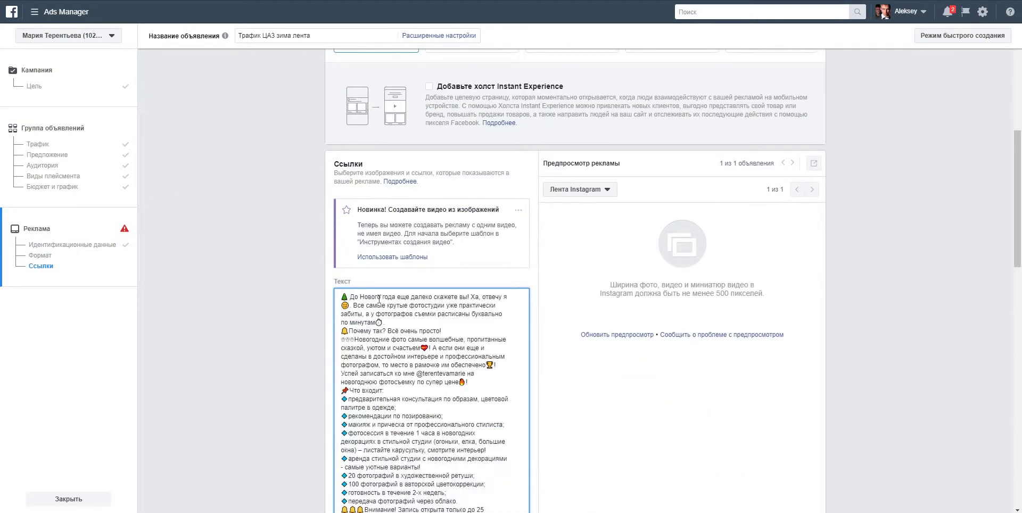
# Step: Turn off automatically showing the best-performing cards first and adding the Page profile photo card at the end
pyautogui.scroll(-5, 299, 317)
pyautogui.click(337, 330)
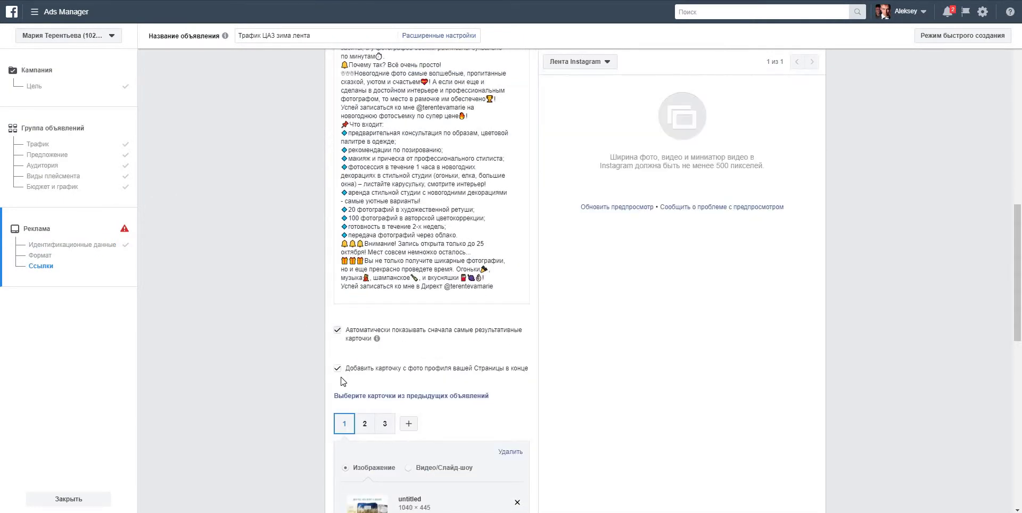
pyautogui.click(338, 368)
# Step: Replace the first carousel card's image with the square 1080 × 1080 account image 8.jpg
pyautogui.scroll(-3, 373, 404)
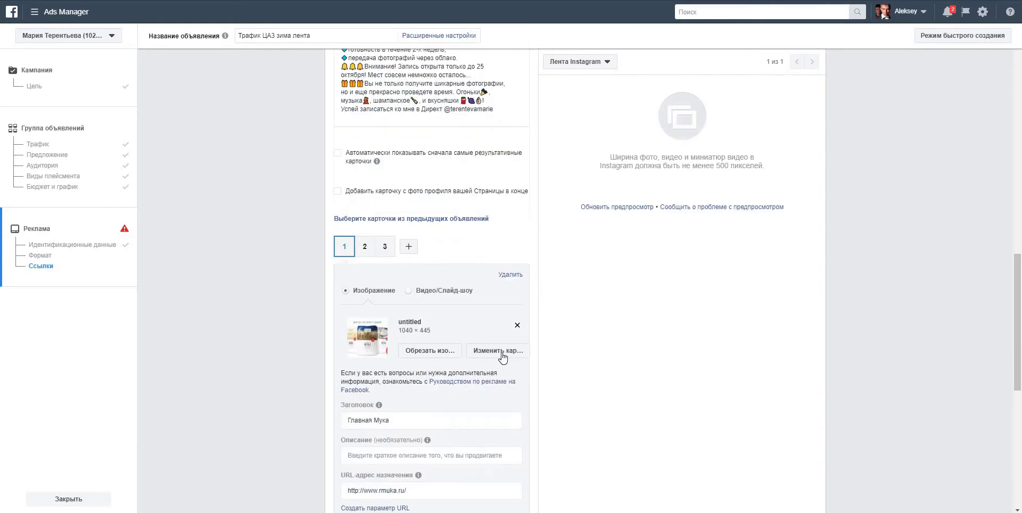
pyautogui.click(520, 326)
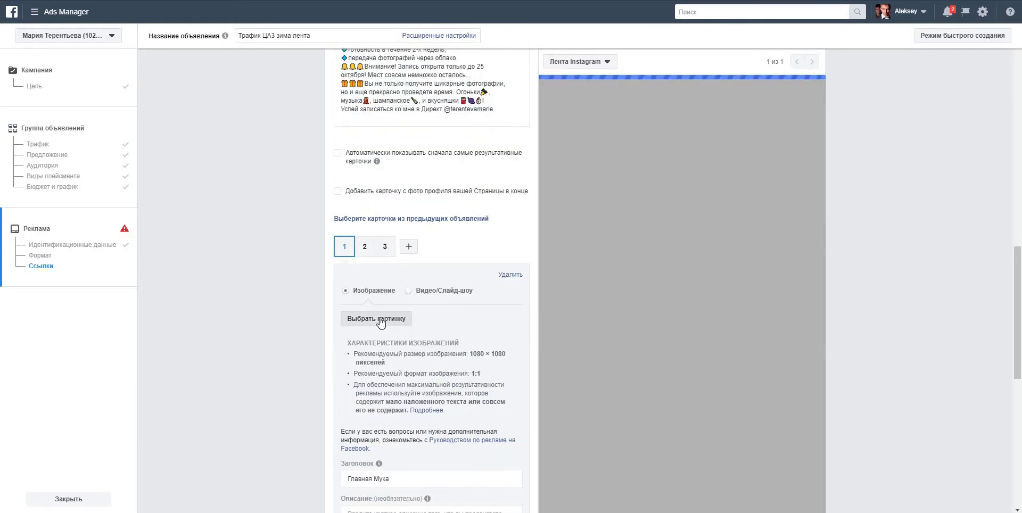
pyautogui.click(379, 319)
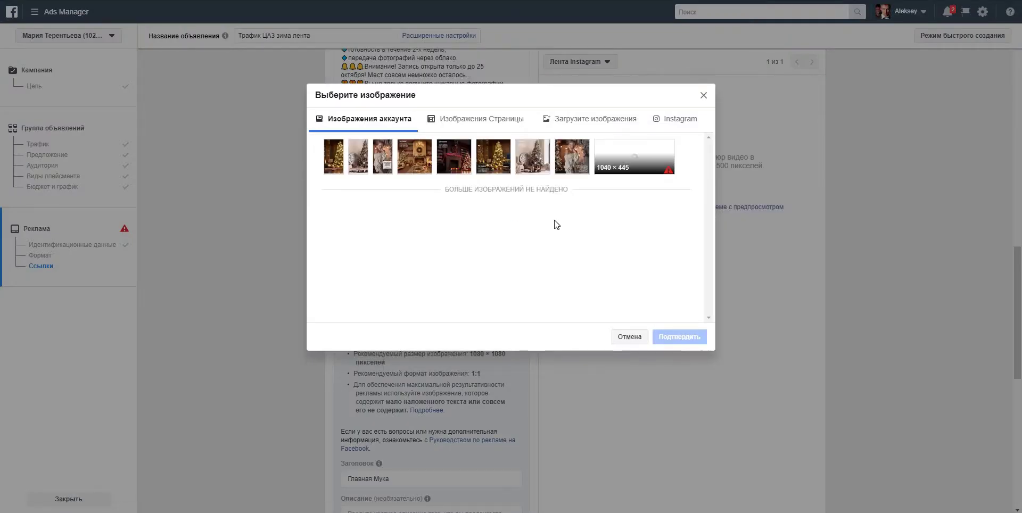
pyautogui.click(573, 154)
pyautogui.click(574, 151)
pyautogui.click(573, 152)
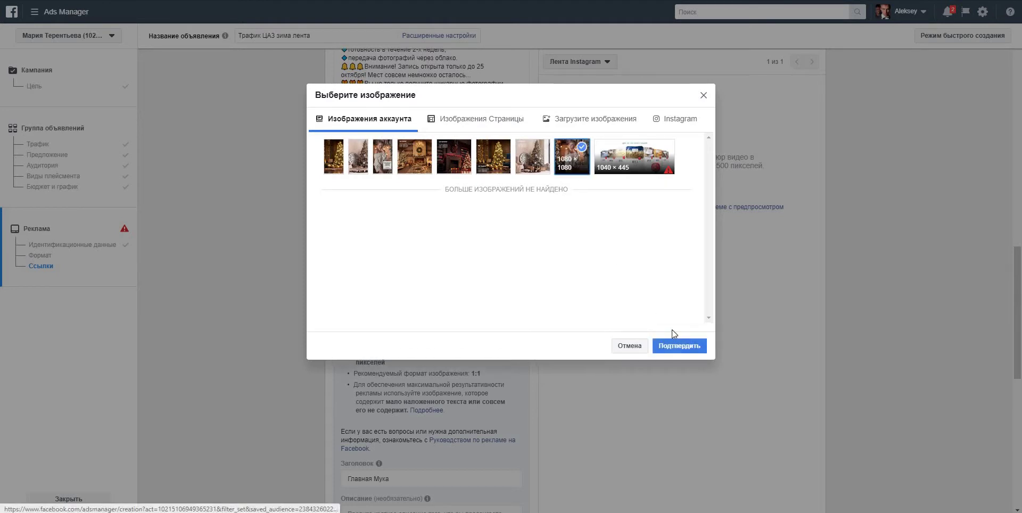
pyautogui.click(679, 346)
# Step: Set the second carousel card's image to 1.jpg from the account images
pyautogui.click(364, 246)
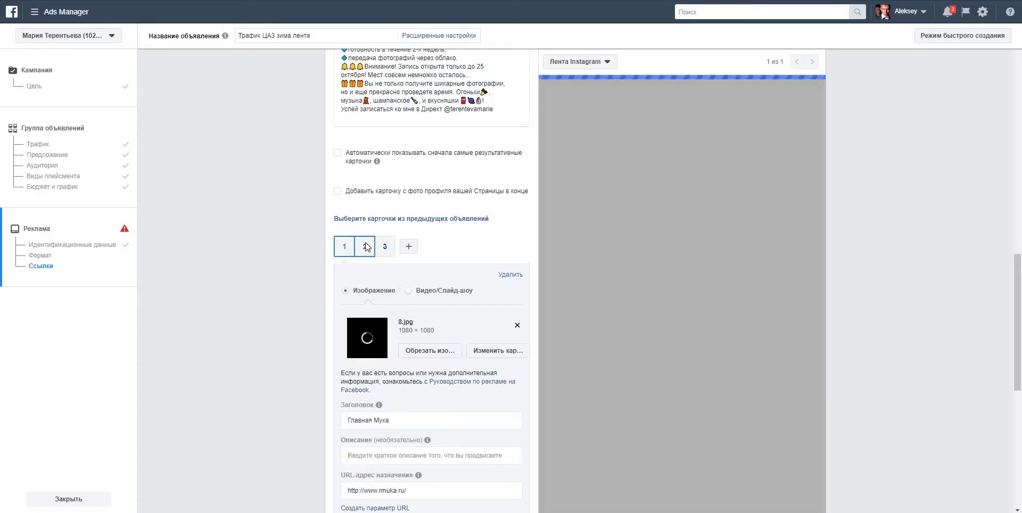
pyautogui.click(383, 320)
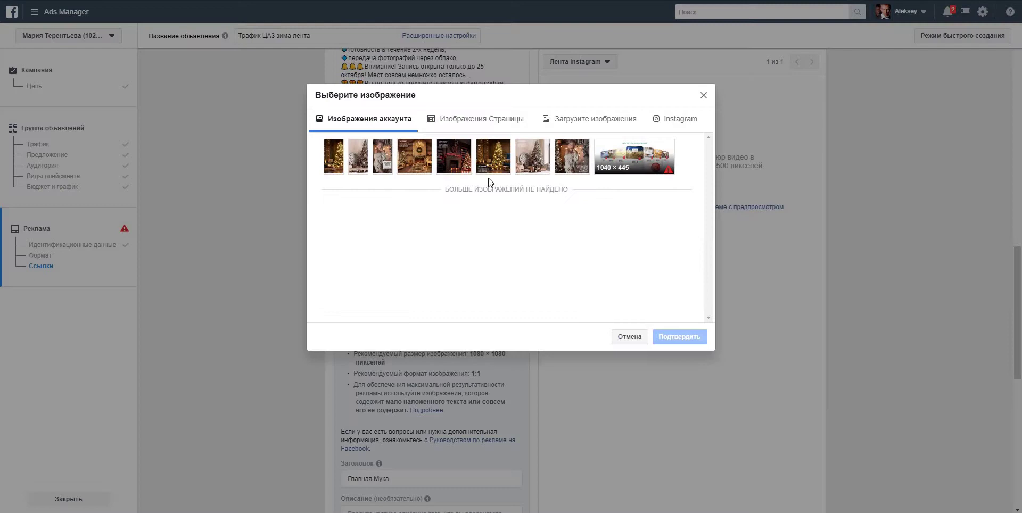
pyautogui.click(531, 150)
pyautogui.click(678, 338)
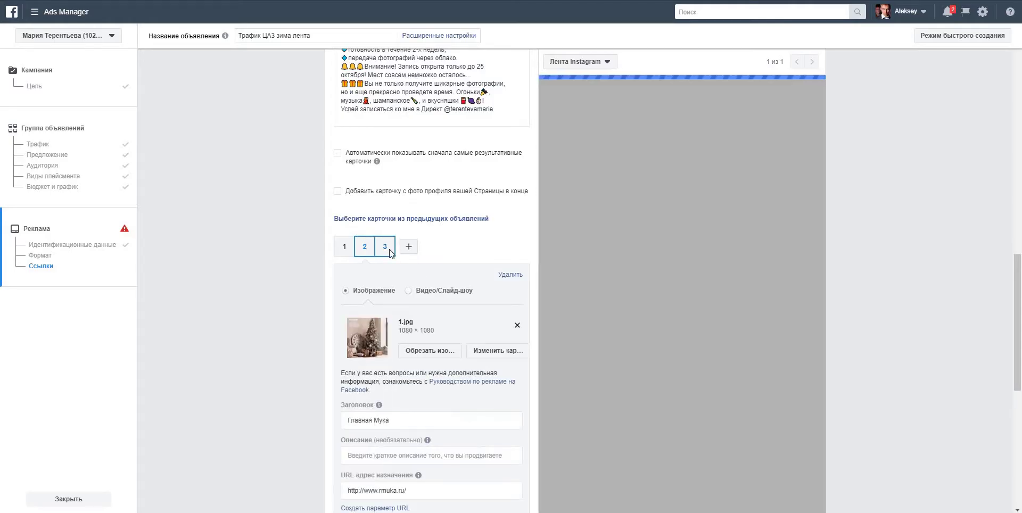
# Step: Set the third carousel card's image to the Christmas tree picture 2.jpg from the account images
pyautogui.click(389, 251)
pyautogui.click(391, 321)
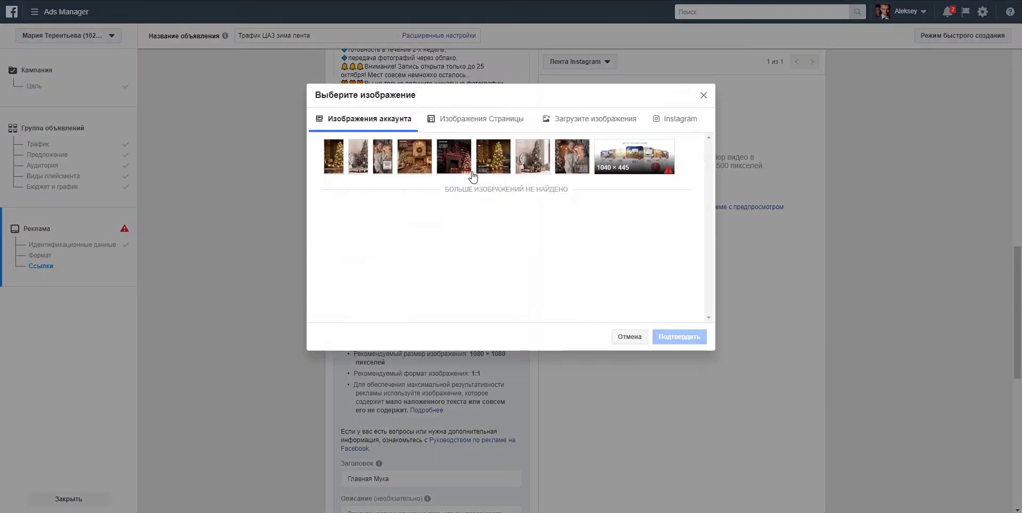
pyautogui.click(497, 151)
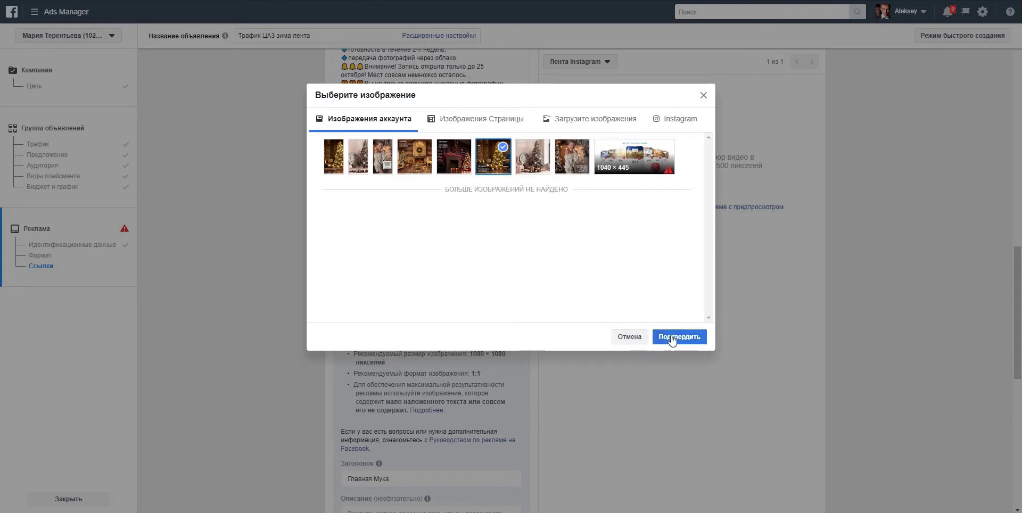
pyautogui.click(672, 337)
# Step: Add a fourth carousel card with the square red-lit fireplace picture from the account images
pyautogui.click(406, 248)
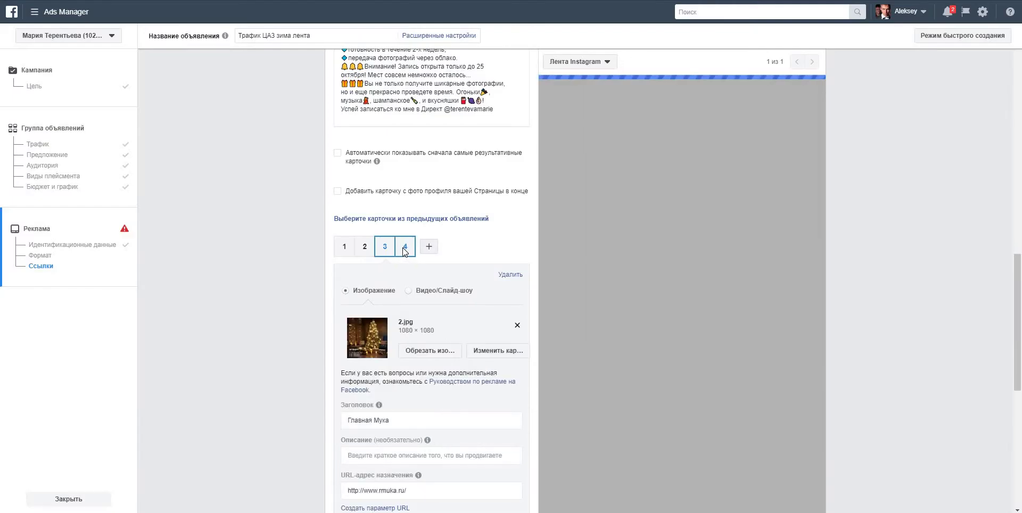
pyautogui.click(385, 314)
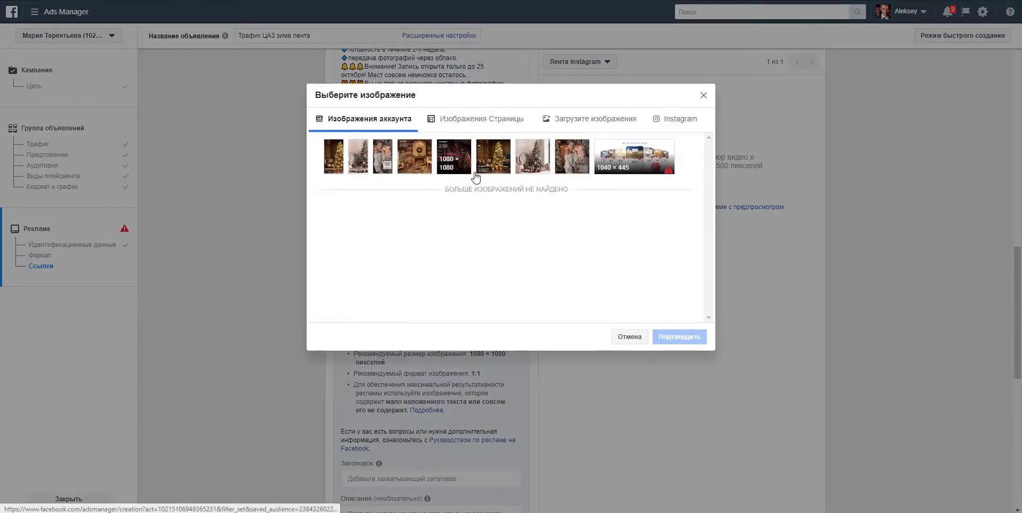
pyautogui.click(475, 172)
pyautogui.click(666, 340)
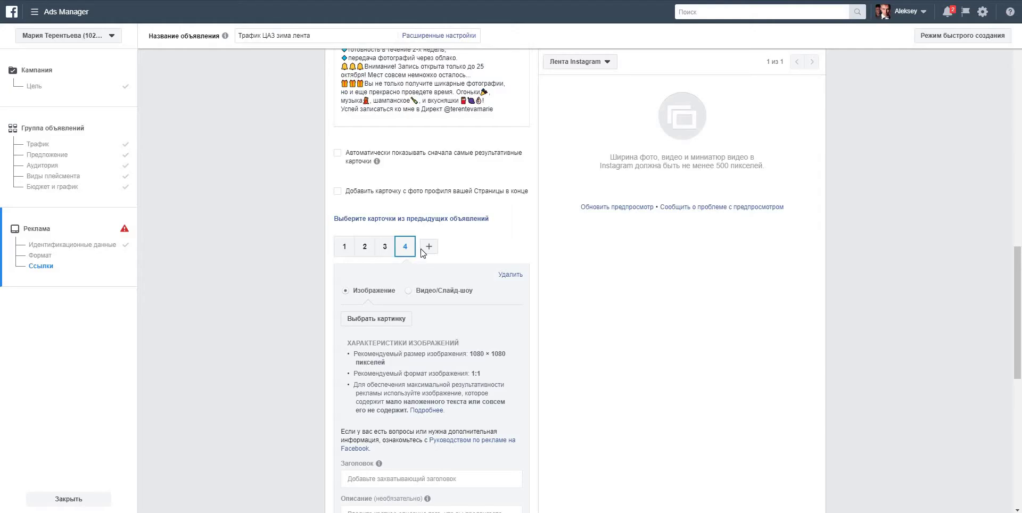
# Step: Add a fifth carousel card with the square warm-lit fireplace room picture from the account images
pyautogui.click(429, 246)
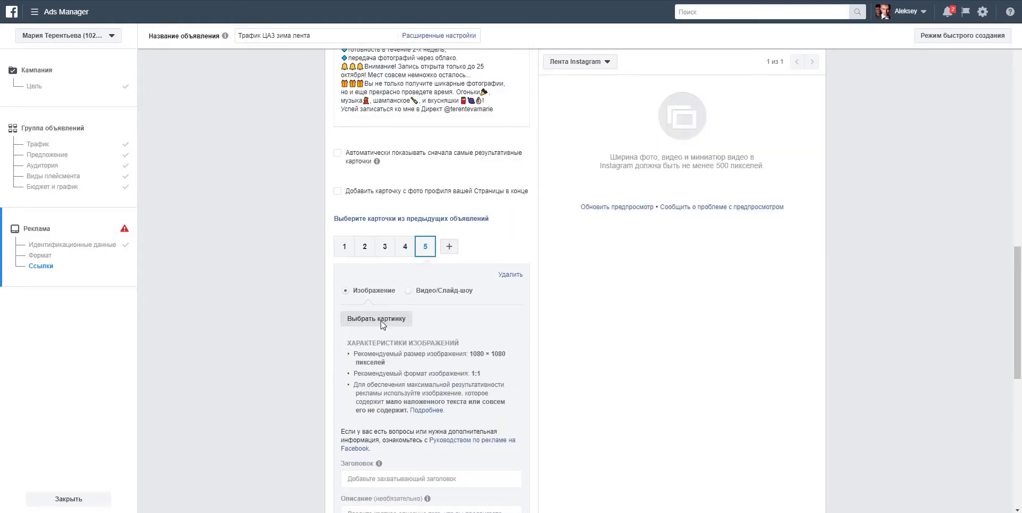
pyautogui.click(381, 321)
pyautogui.click(414, 157)
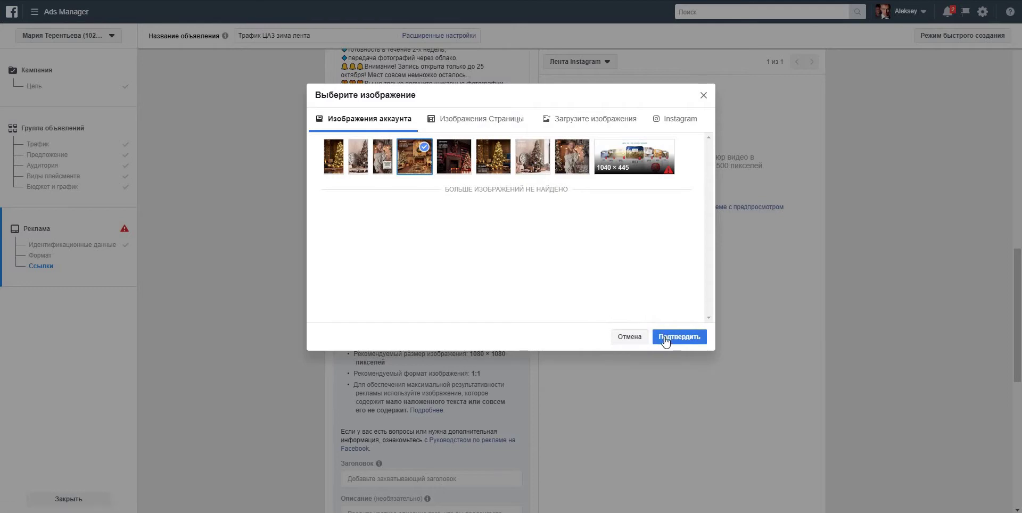
pyautogui.click(665, 338)
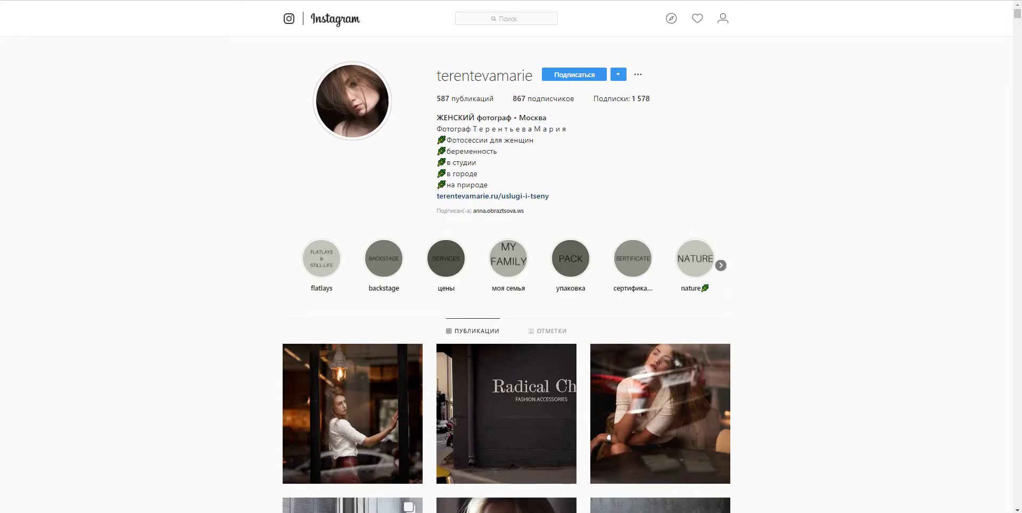
# Step: Set the first carousel card's destination URL to the photographer's Instagram profile and clear its headline
pyautogui.hotkey('ctrl', 't')
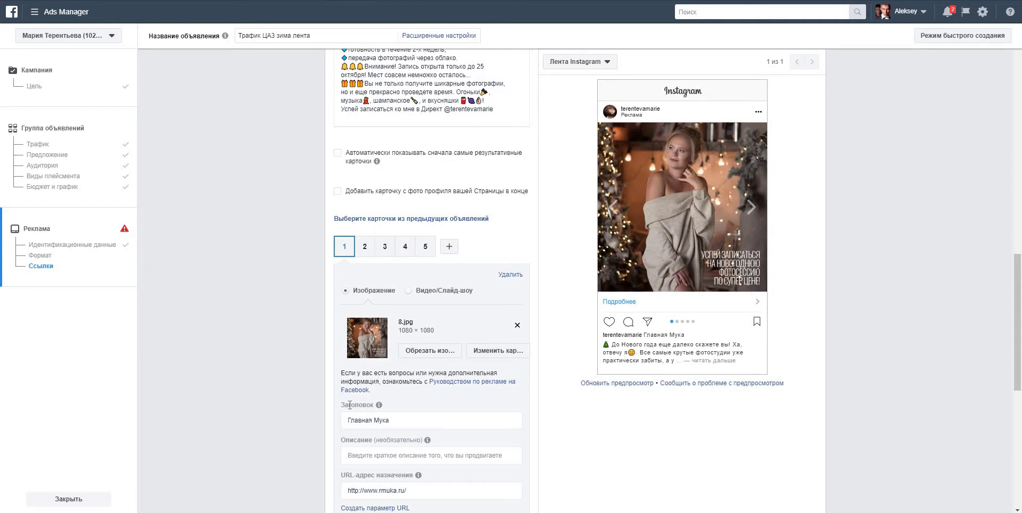
pyautogui.scroll(-3, 350, 404)
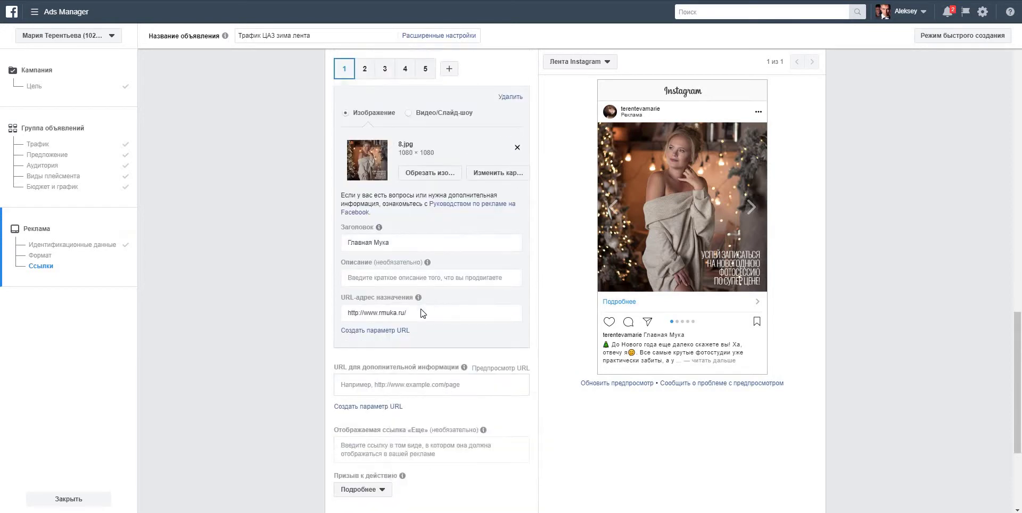
pyautogui.click(345, 309)
pyautogui.write('https://www.instagram.com/terentevamarie/')
pyautogui.moveTo(391, 243); pyautogui.dragTo(330, 236)
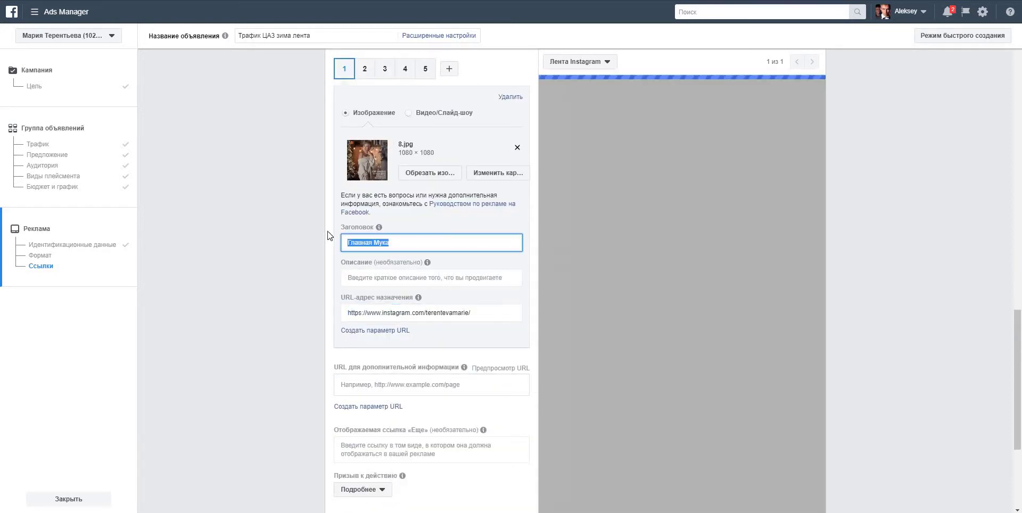
pyautogui.press('BackSpace')
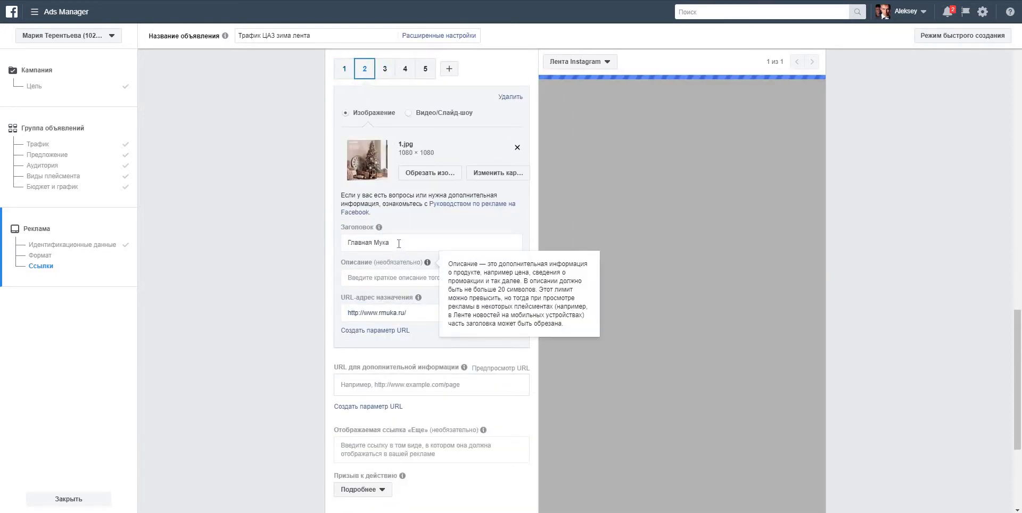
# Step: Point the second carousel card's destination URL to the photographer's Instagram profile and remove its headline
pyautogui.click(343, 313)
pyautogui.hotkey('ctrl', 'a')
pyautogui.write('https://www.instagram.com/terentevamarie/')
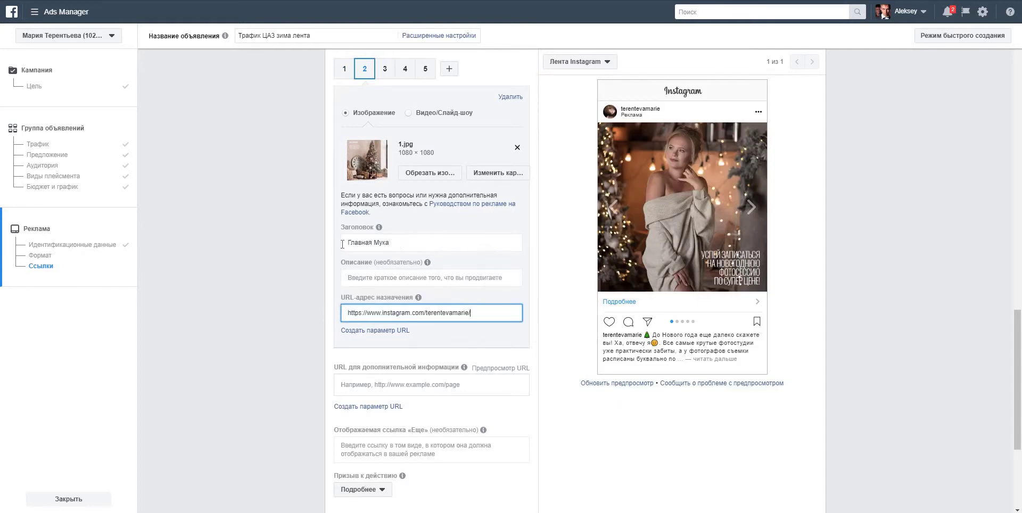
pyautogui.click(343, 245)
pyautogui.hotkey('ctrl', 'a')
pyautogui.press('BackSpace')
# Step: Set the third carousel card's destination URL to the photographer's Instagram profile and clear its headline
pyautogui.click(386, 71)
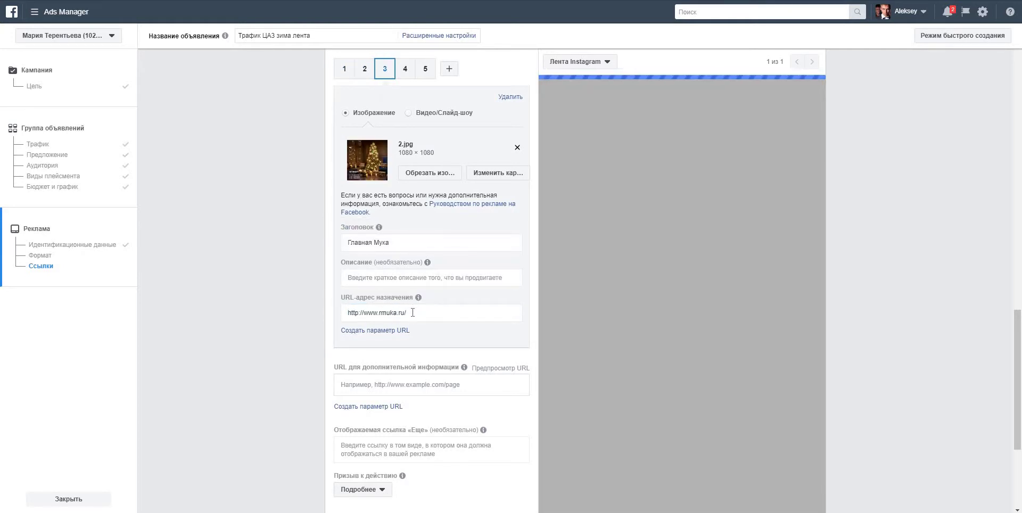
pyautogui.click(352, 312)
pyautogui.hotkey('ctrl', 'a')
pyautogui.write('https://www.instagram.com/terentevamarie/')
pyautogui.click(344, 243)
pyautogui.hotkey('ctrl', 'a')
pyautogui.press('BackSpace')
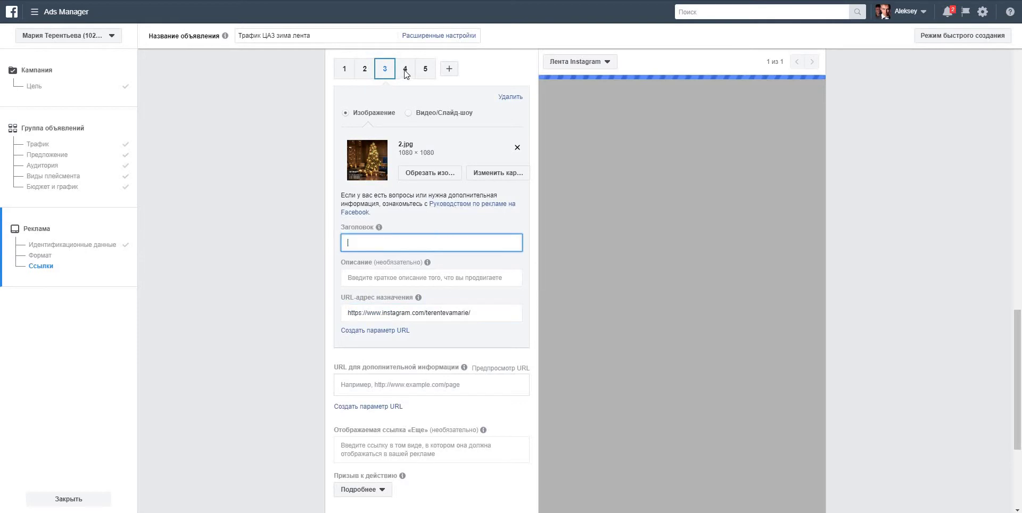
# Step: Replace the fourth carousel card's destination URL with the photographer's Instagram profile link
pyautogui.click(406, 70)
pyautogui.click(344, 313)
pyautogui.hotkey('ctrl', 'a')
pyautogui.write('https://www.instagram.com/terentevamarie/')
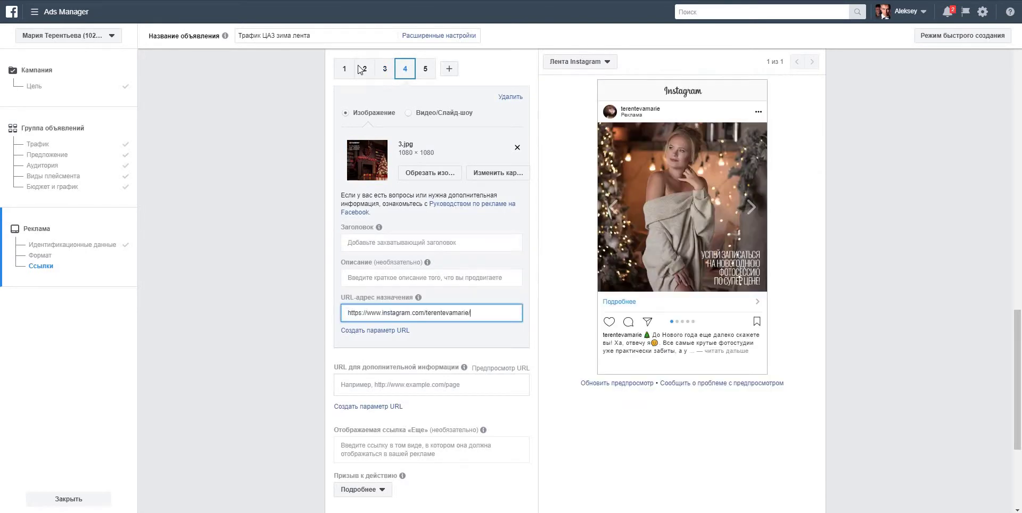
# Step: Point the fifth carousel card's destination URL to the photographer's Instagram profile
pyautogui.click(425, 70)
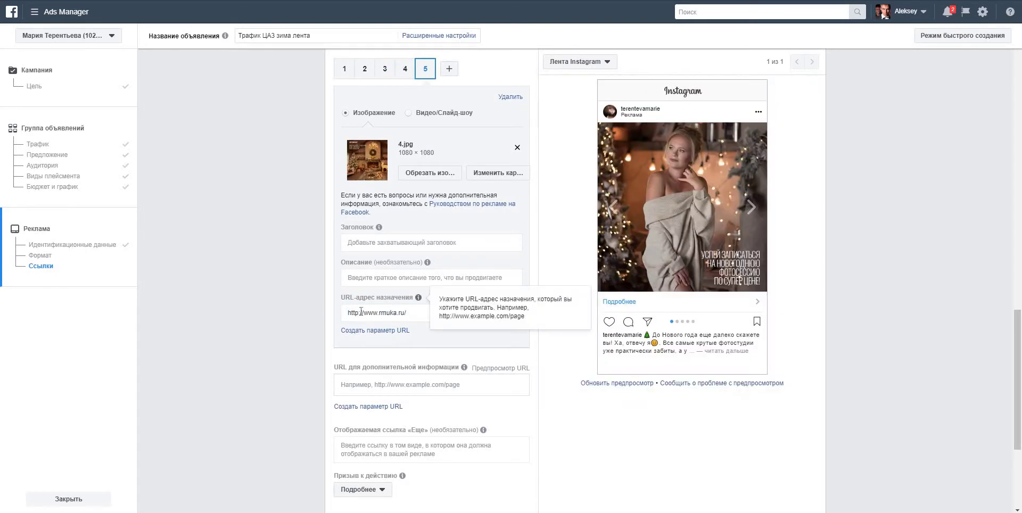
pyautogui.moveTo(413, 313); pyautogui.dragTo(307, 256)
pyautogui.write('https://www.instagram.com/terentevamarie/')
pyautogui.scroll(5, 320, 277)
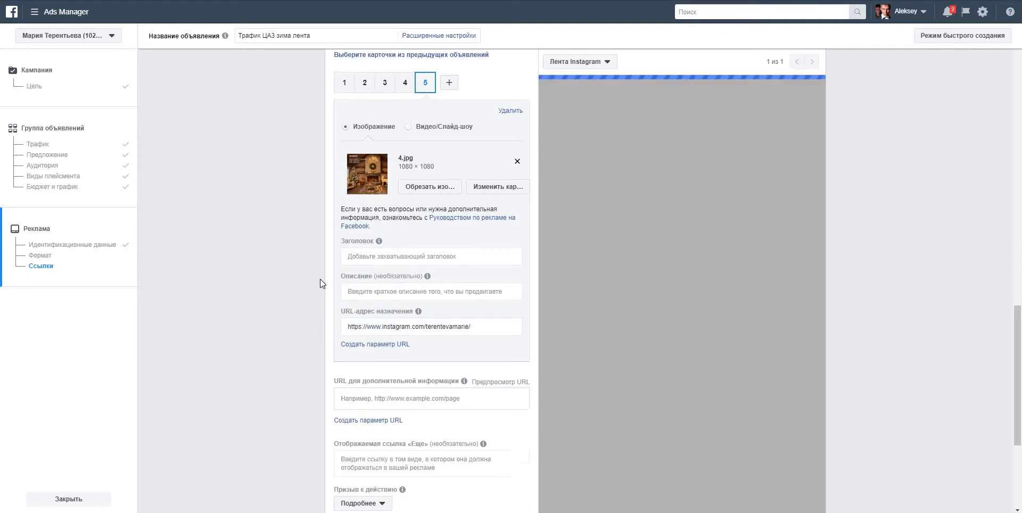
# Step: Check the carousel cards and their Instagram feed preview, and submit the ad
pyautogui.scroll(-6, 319, 283)
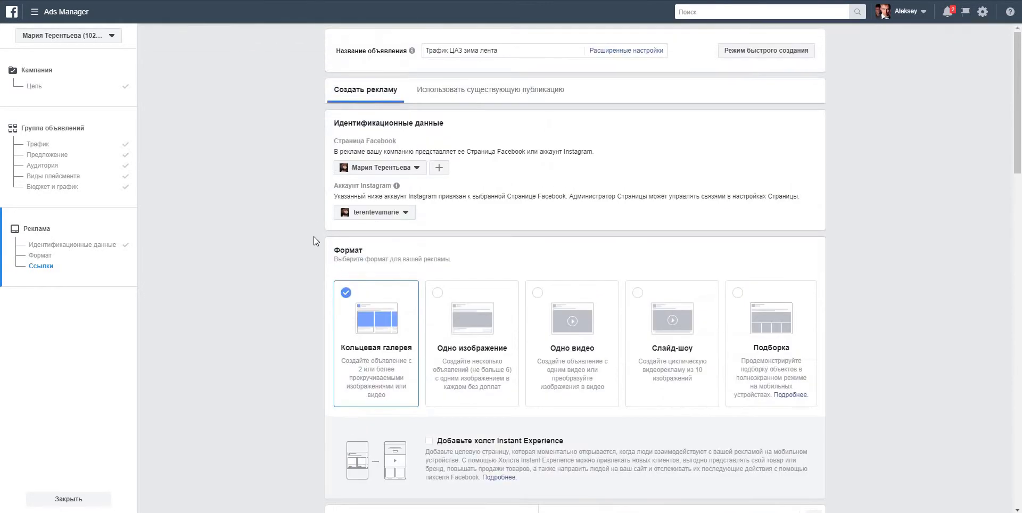
pyautogui.scroll(-10, 310, 260)
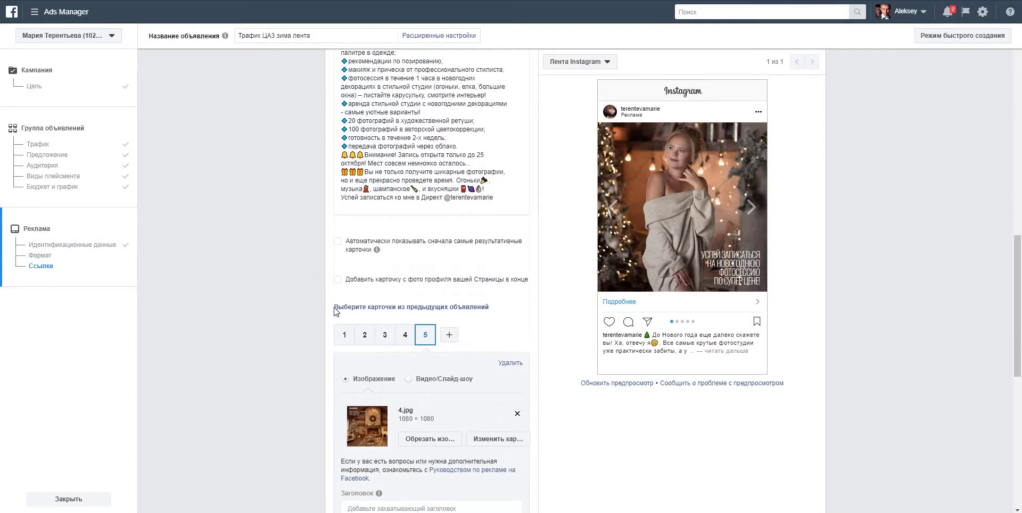
pyautogui.click(341, 242)
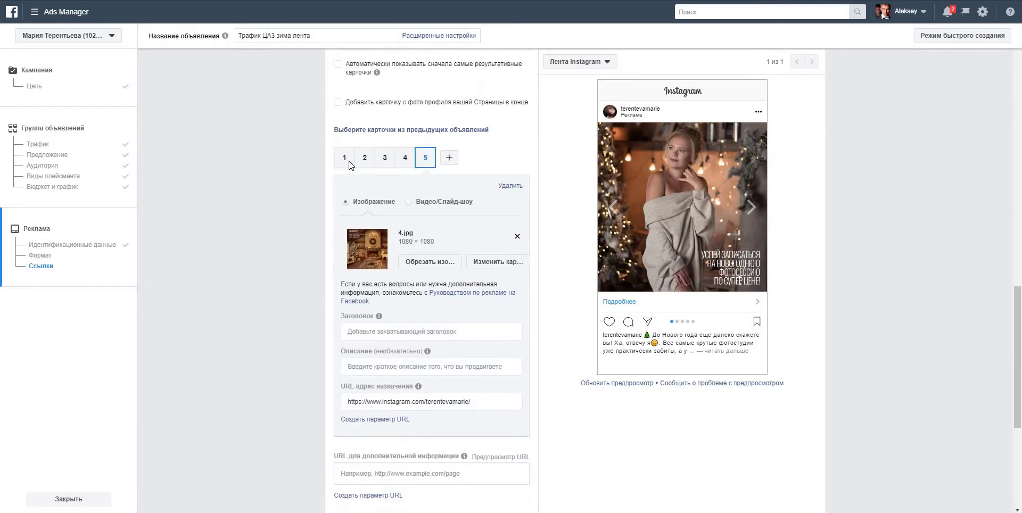
pyautogui.click(385, 158)
pyautogui.click(405, 157)
pyautogui.click(426, 158)
pyautogui.click(754, 212)
pyautogui.click(751, 209)
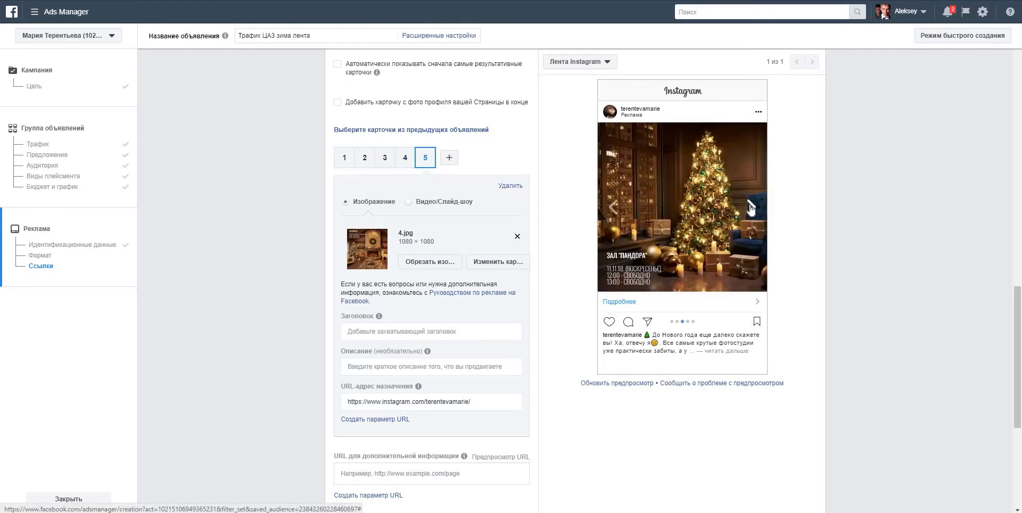
pyautogui.click(751, 209)
pyautogui.click(752, 209)
pyautogui.click(752, 208)
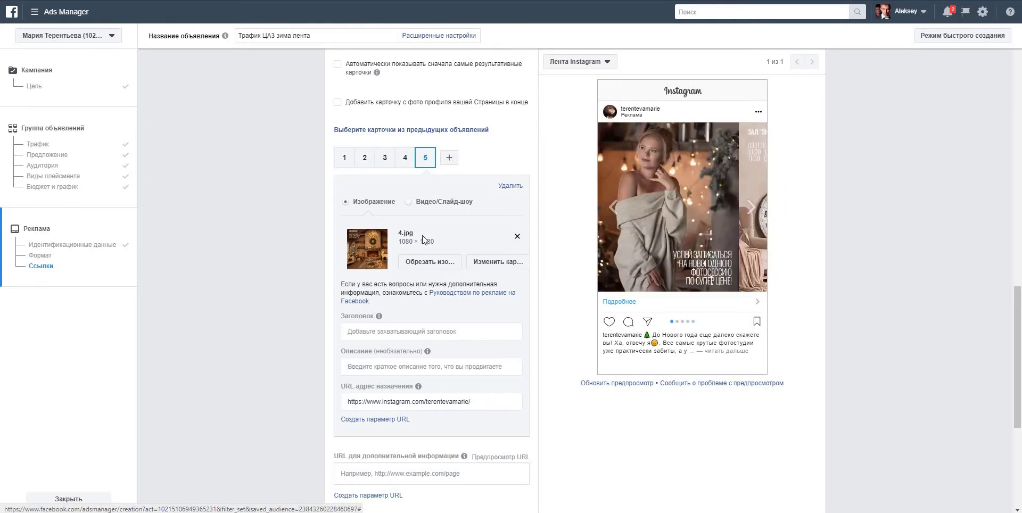
pyautogui.scroll(-5, 187, 305)
pyautogui.click(793, 443)
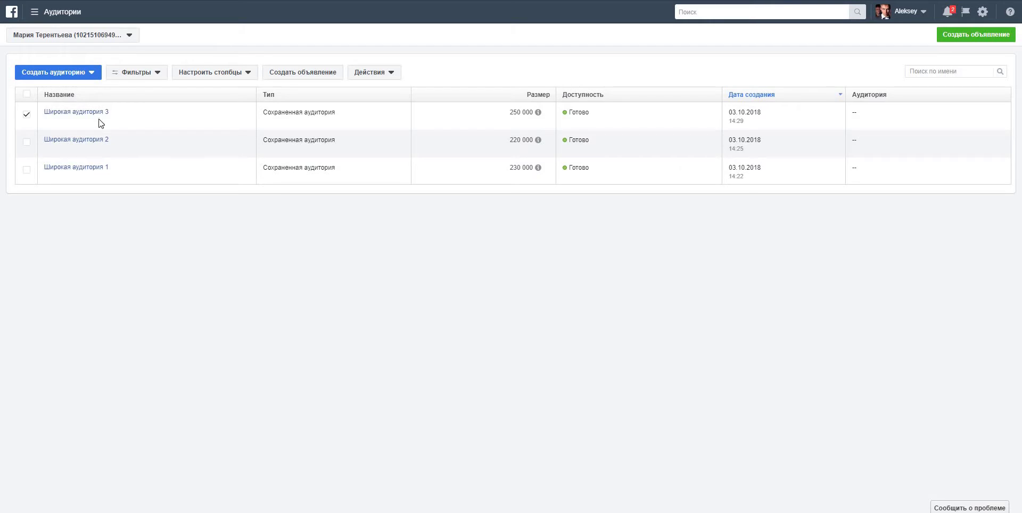
# Step: Create a traffic campaign named "Трафик ЦА3 зима сторис" for the saved audience "Широкая аудитория 3" and continue to its ad set
pyautogui.click(310, 76)
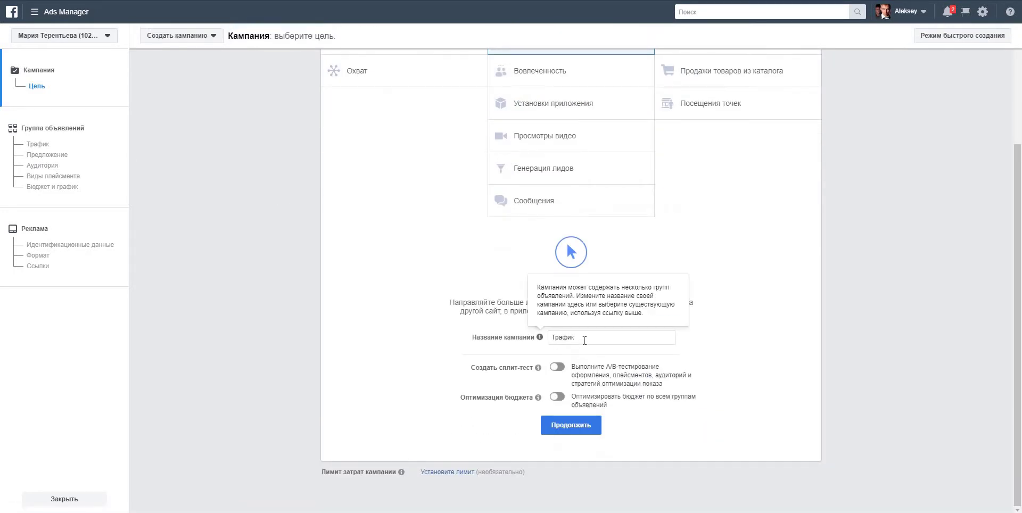
pyautogui.click(584, 340)
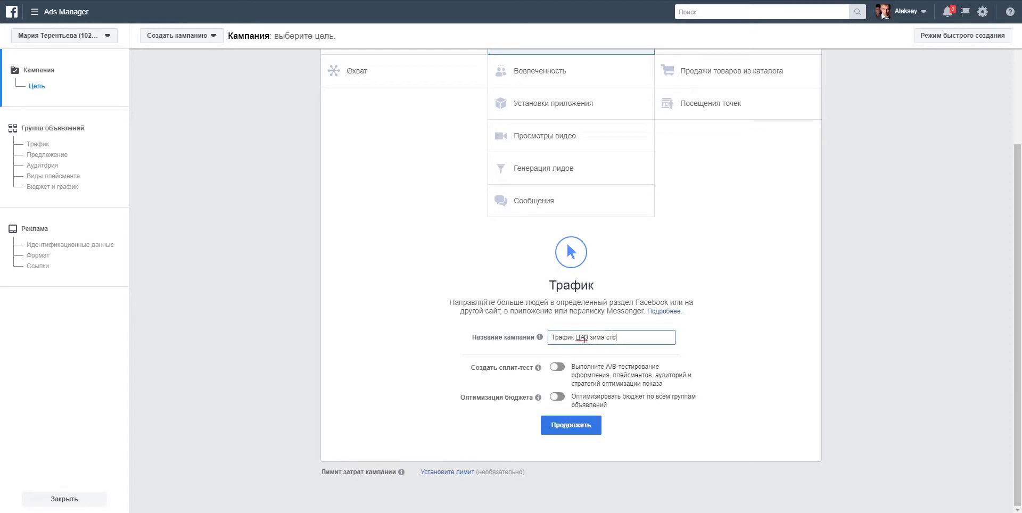
pyautogui.click(575, 428)
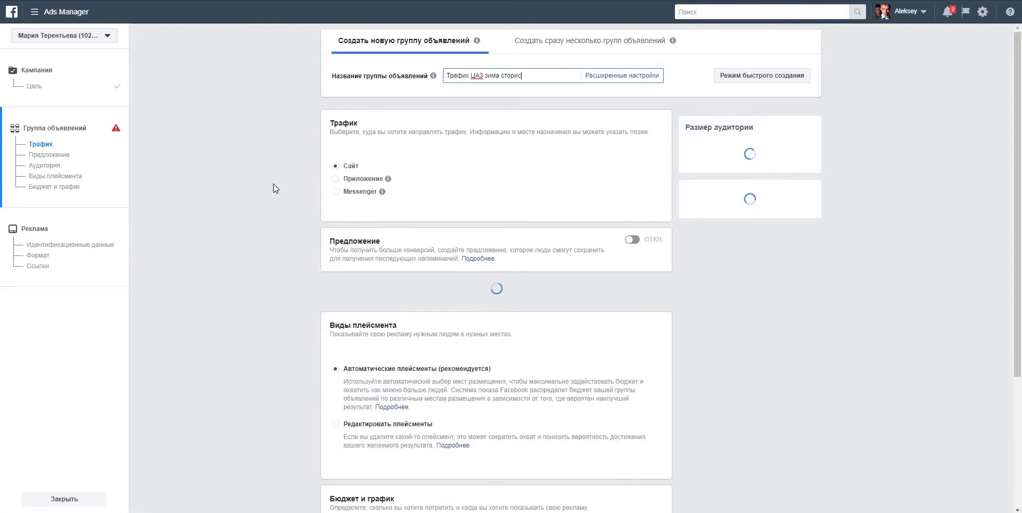
# Step: Switch the ad set to manual placements and keep only Instagram Stories, excluding Facebook, Instagram feed, Audience Network and Messenger
pyautogui.scroll(-3, 283, 234)
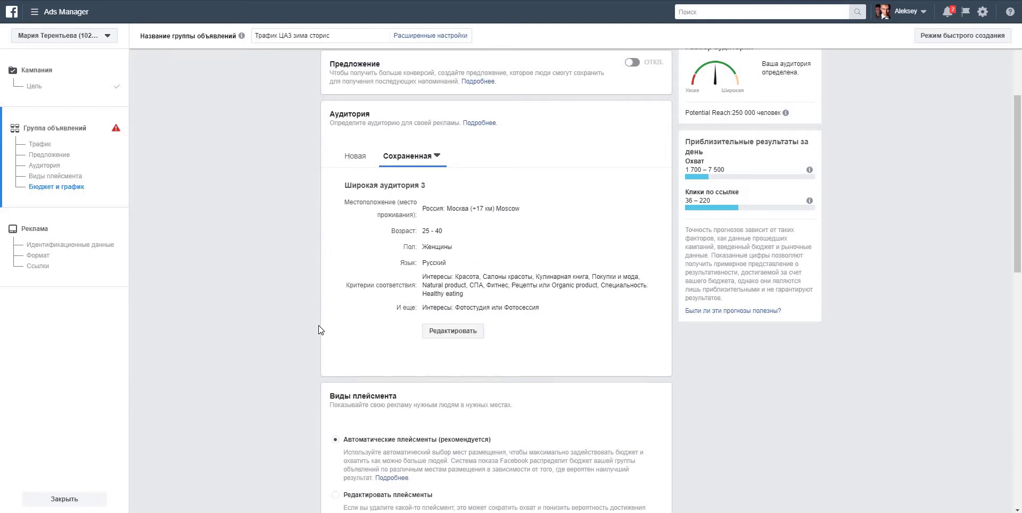
pyautogui.scroll(-5, 320, 330)
pyautogui.click(335, 229)
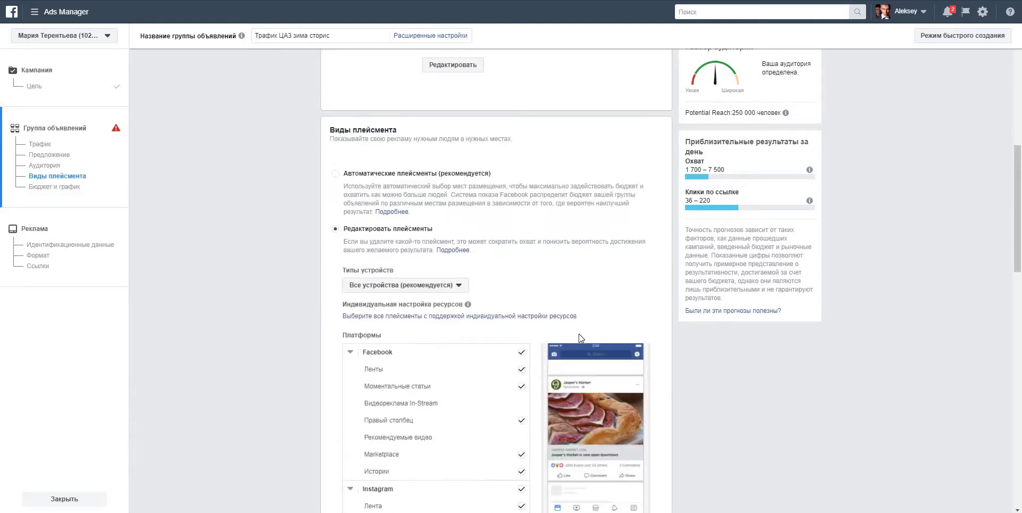
pyautogui.click(526, 362)
pyautogui.scroll(-3, 525, 351)
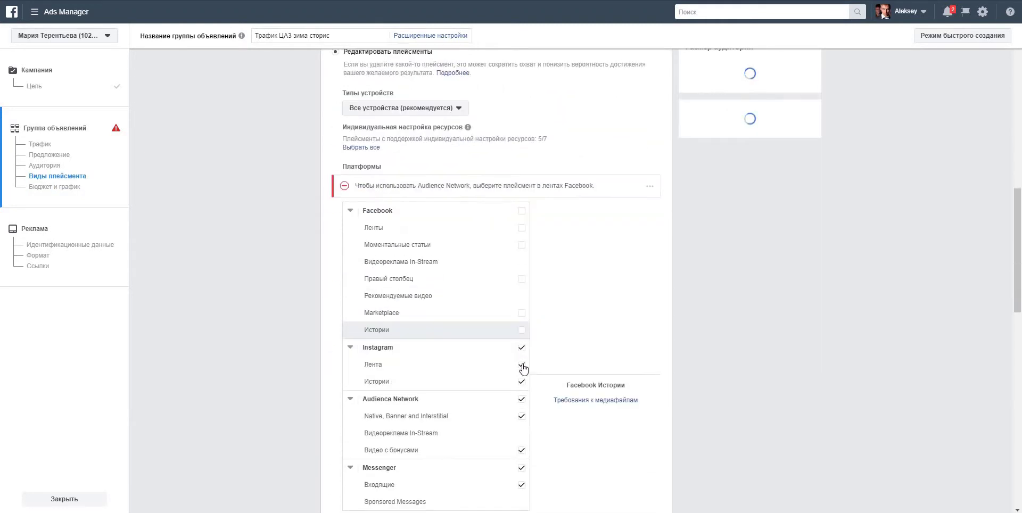
pyautogui.click(523, 365)
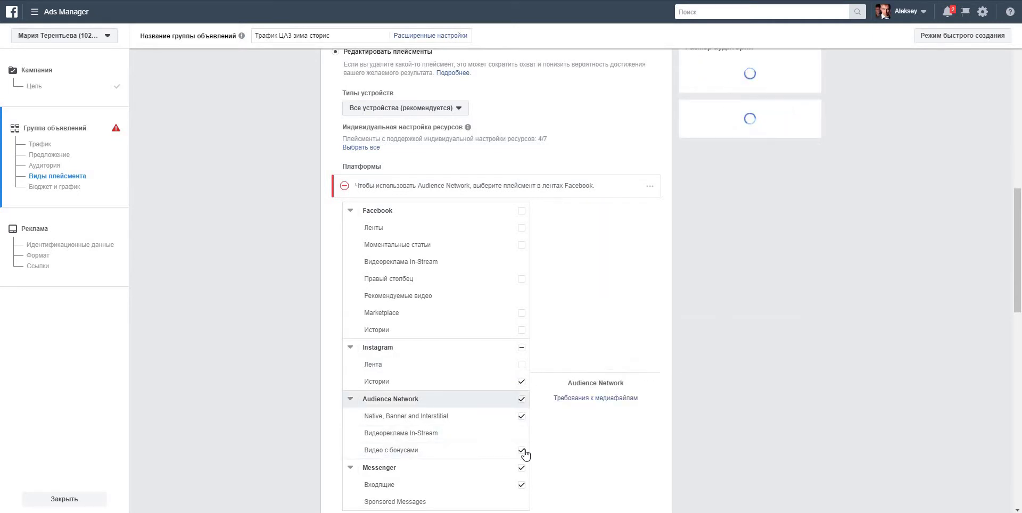
pyautogui.click(522, 469)
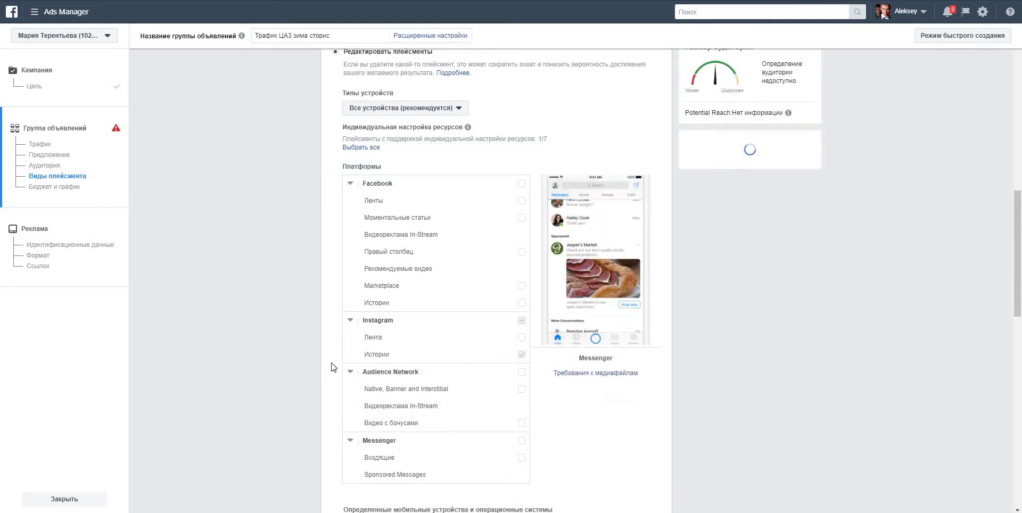
# Step: Limit delivery to Wi-Fi connections, set the daily budget to 100 RUB and continue to the ad setup
pyautogui.scroll(-8, 331, 367)
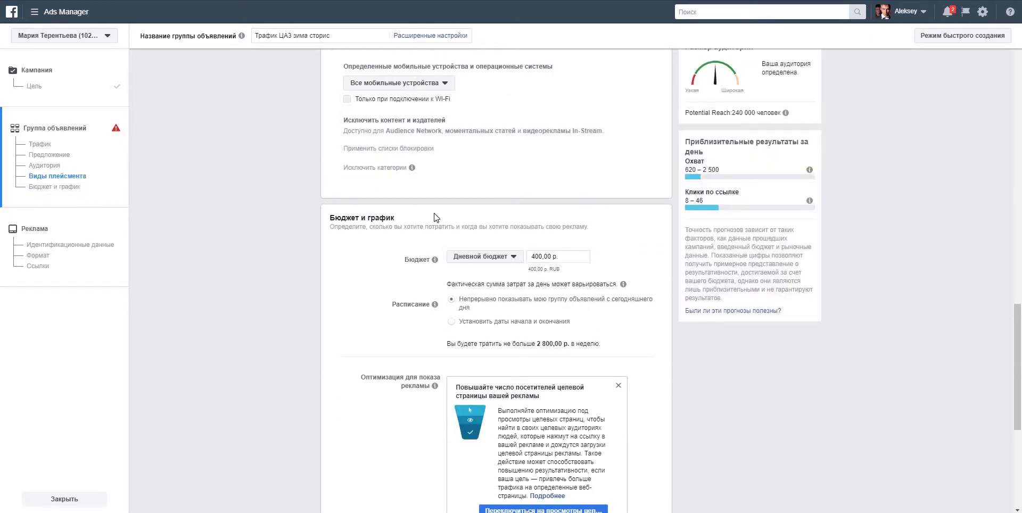
pyautogui.click(531, 257)
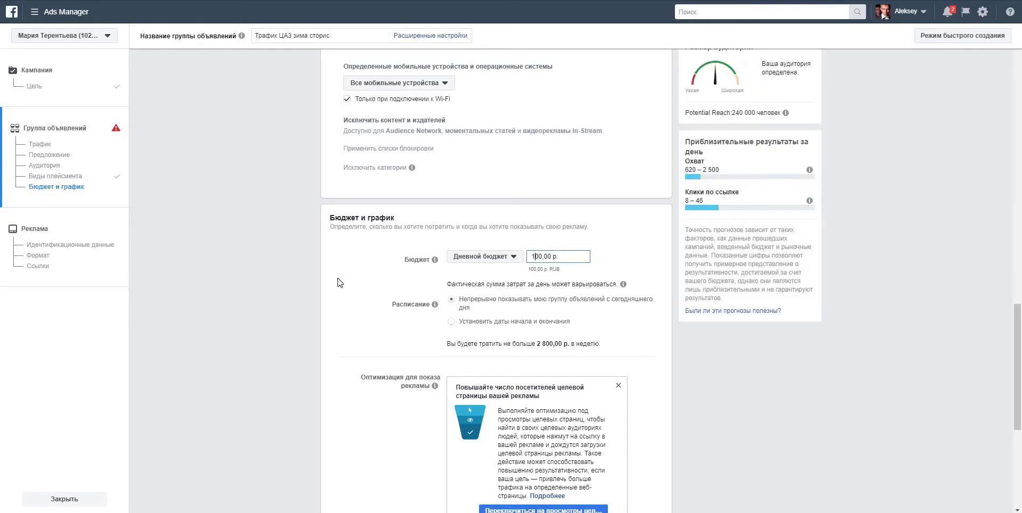
pyautogui.write('1')
pyautogui.scroll(-6, 378, 314)
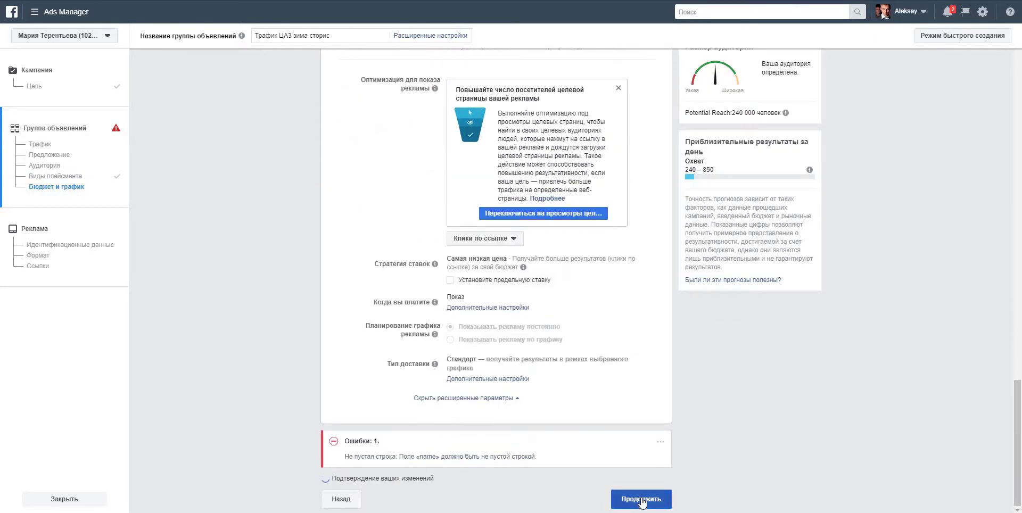
pyautogui.click(641, 500)
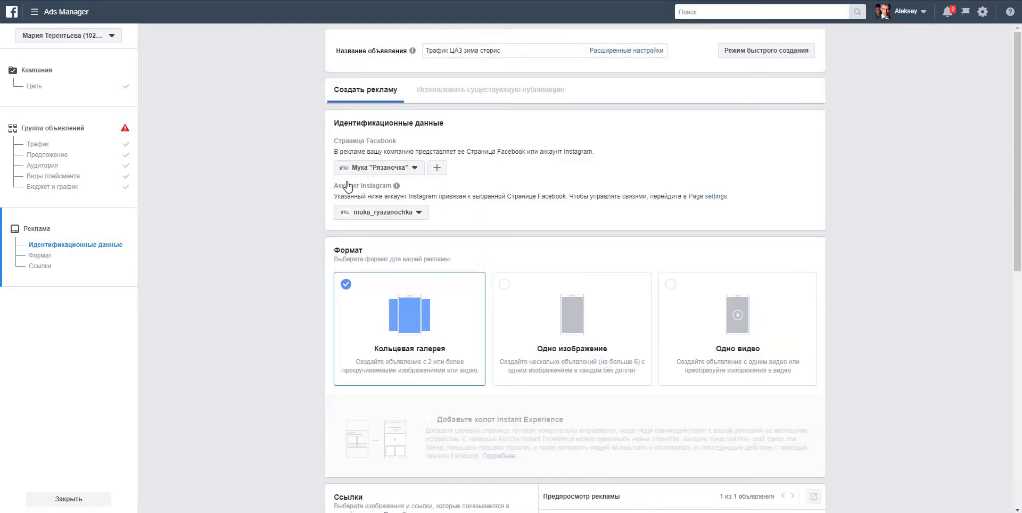
# Step: Choose the photographer's Facebook Page as the ad's identity
pyautogui.click(343, 183)
pyautogui.scroll(-5, 397, 299)
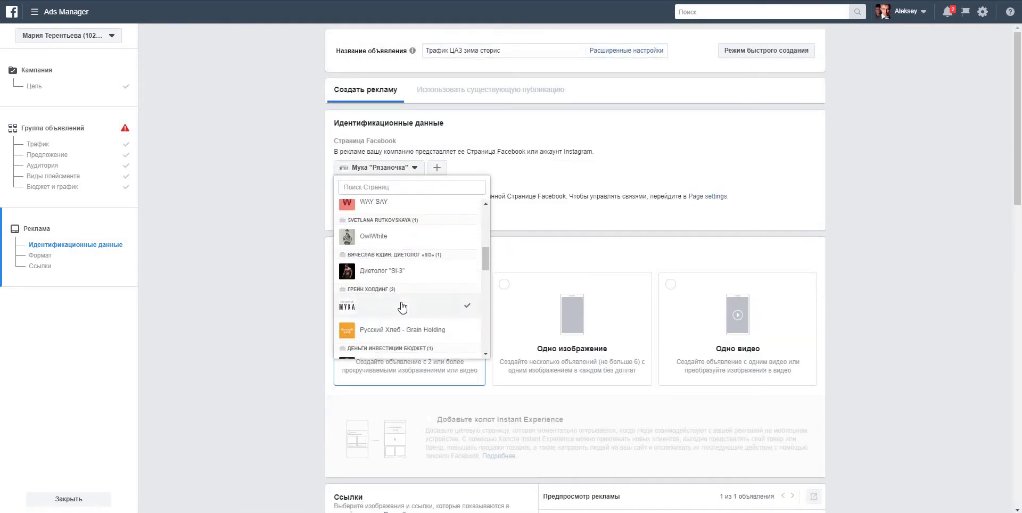
pyautogui.scroll(-2, 397, 303)
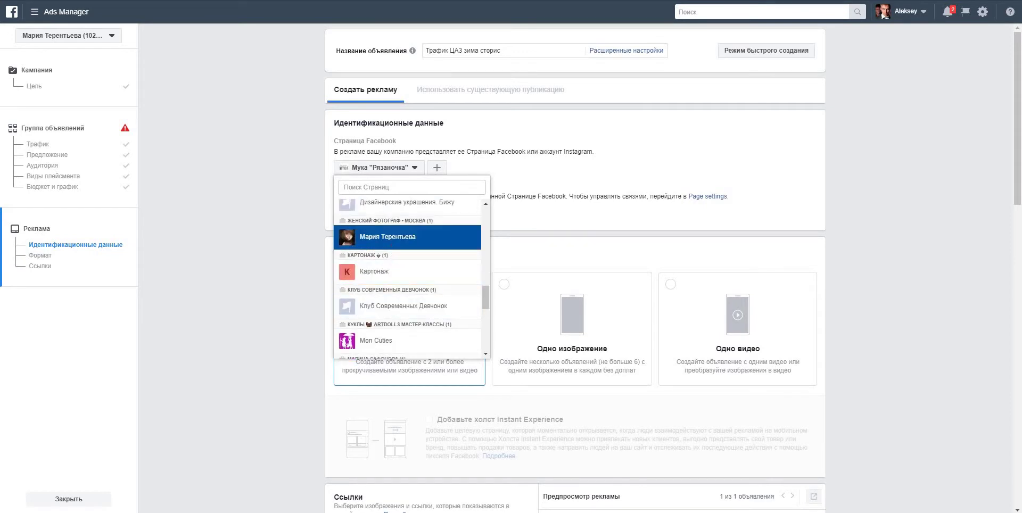
pyautogui.click(394, 236)
# Step: Replace the first Stories card's image with the vertical portrait Главная.jpg from the account images
pyautogui.scroll(-8, 279, 261)
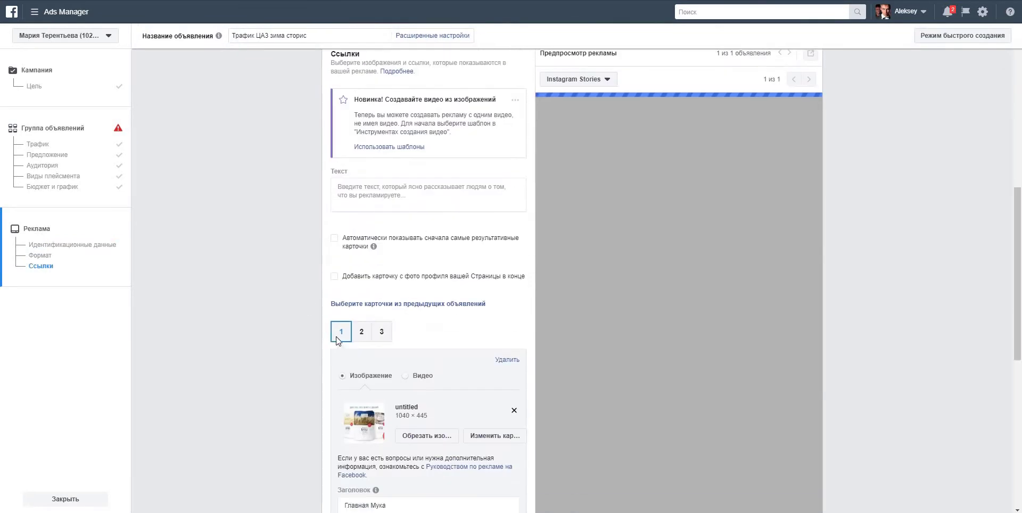
pyautogui.click(516, 412)
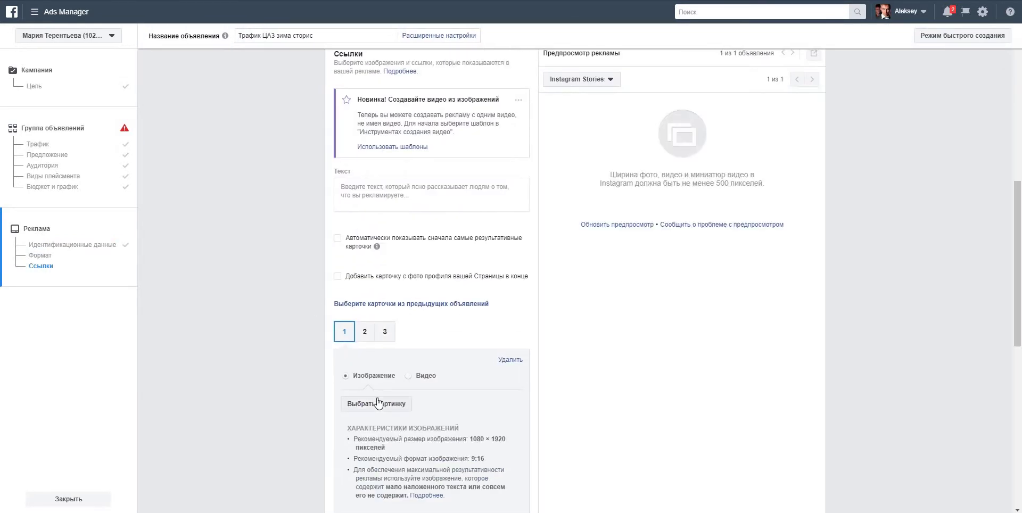
pyautogui.click(404, 403)
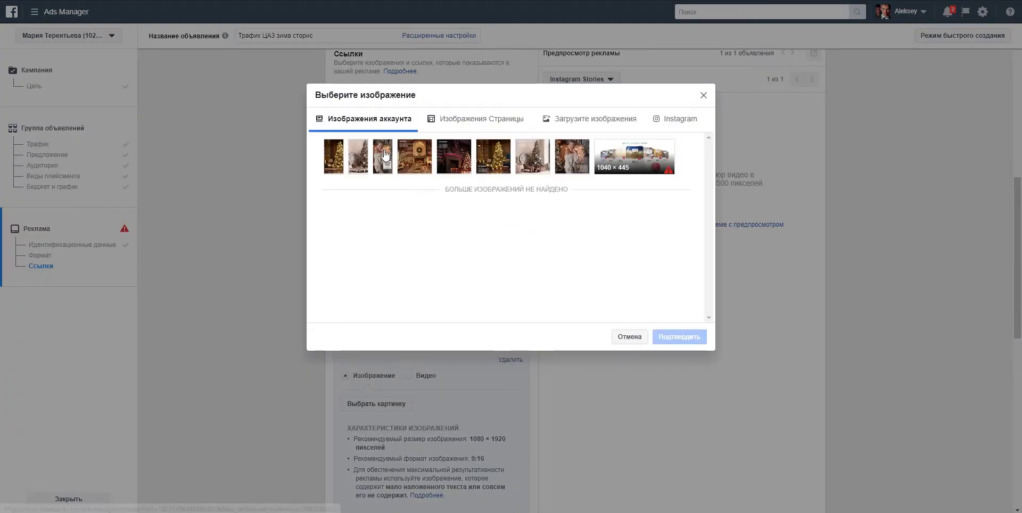
pyautogui.click(680, 340)
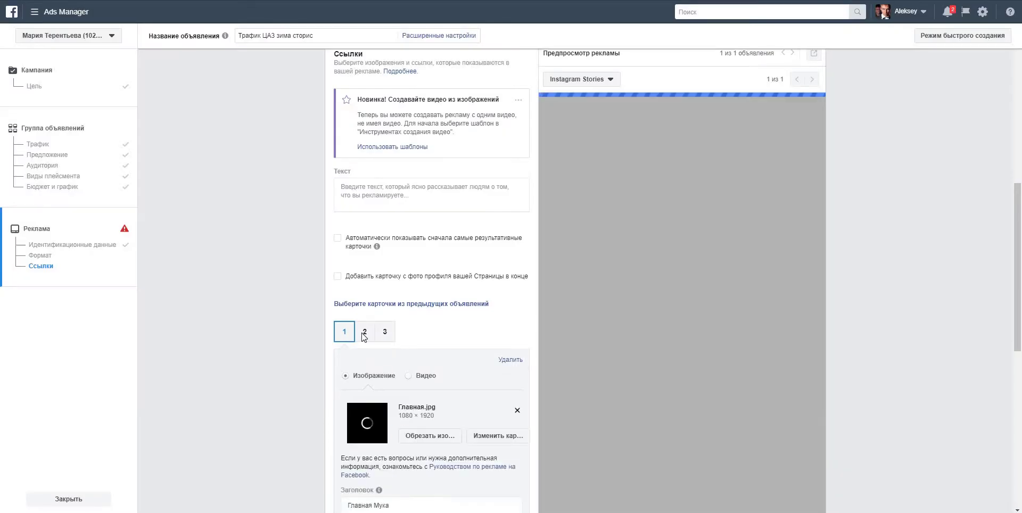
# Step: Use the vertical clock and Christmas tree picture 1c.jpg from the account images for the second Stories card
pyautogui.click(364, 334)
pyautogui.click(381, 406)
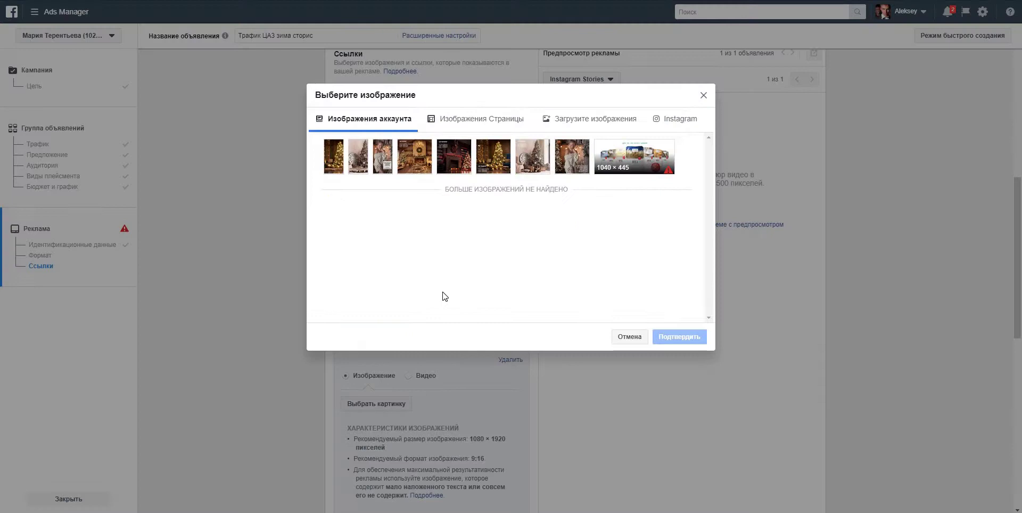
pyautogui.click(357, 151)
pyautogui.click(682, 337)
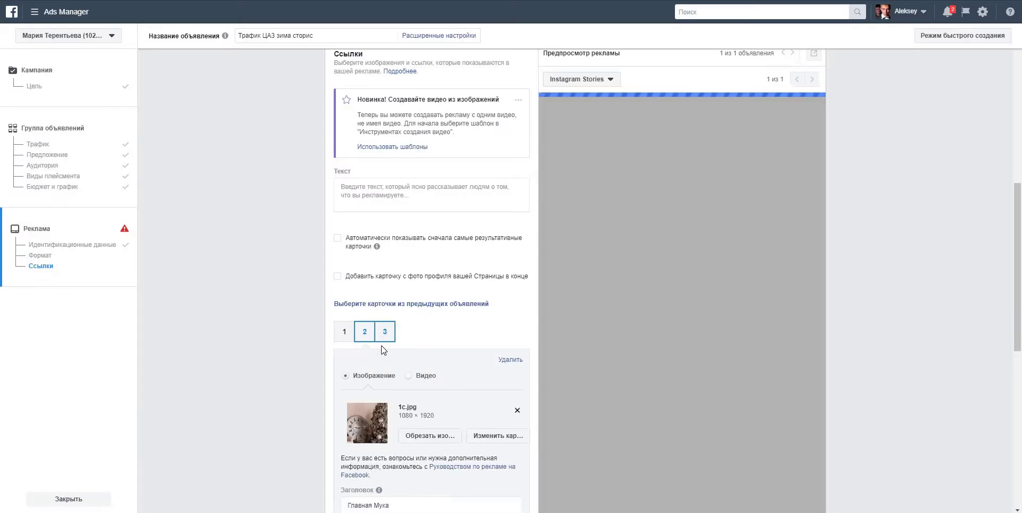
# Step: Assign the vertical 1080 × 1920 lit Christmas tree picture from the account images to the third Stories card
pyautogui.click(384, 336)
pyautogui.click(377, 404)
pyautogui.click(334, 156)
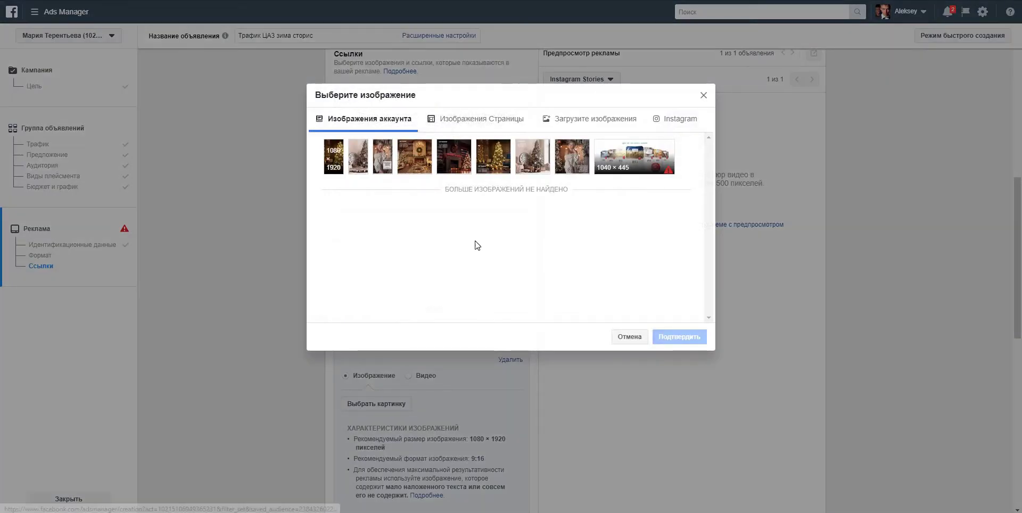
pyautogui.click(677, 336)
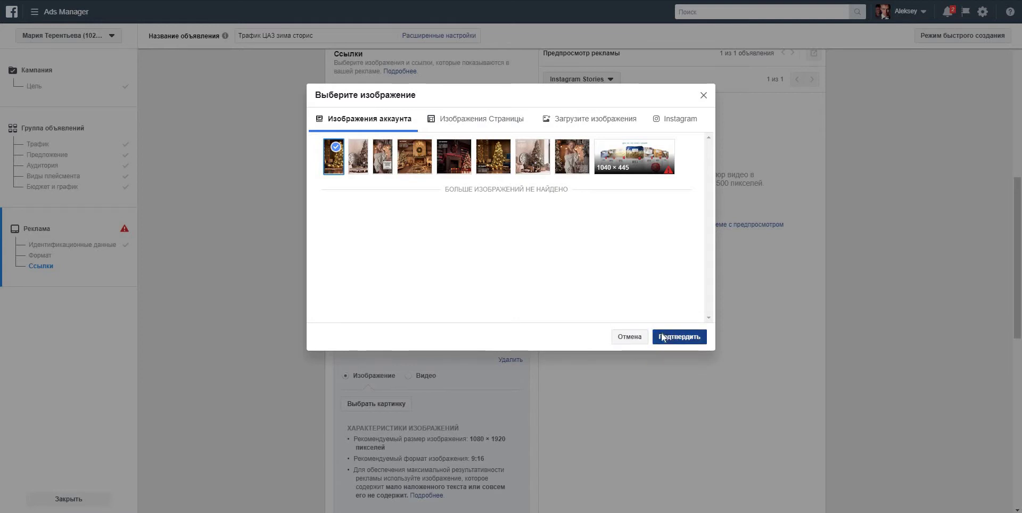
# Step: Set the first Stories card's destination URL to the photographer's Instagram profile
pyautogui.click(343, 331)
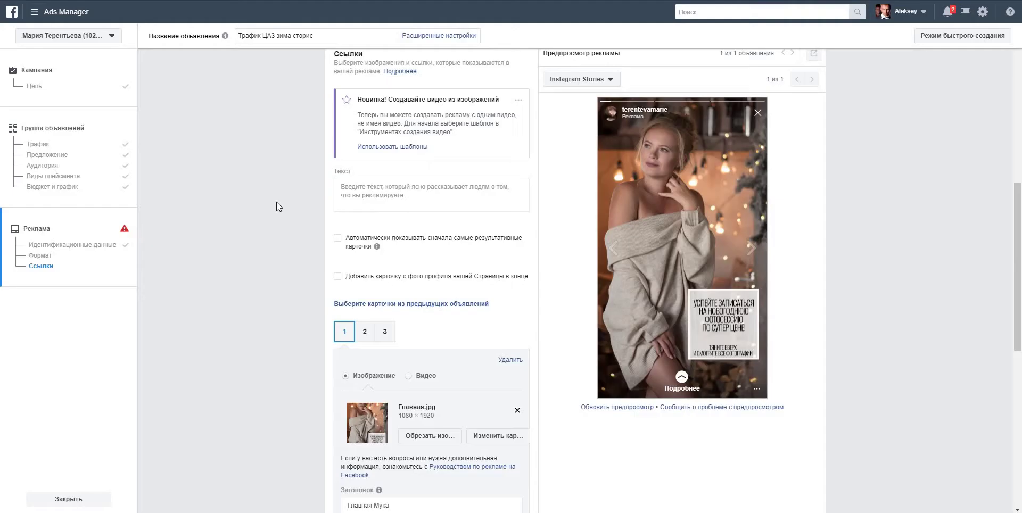
pyautogui.scroll(-3, 277, 207)
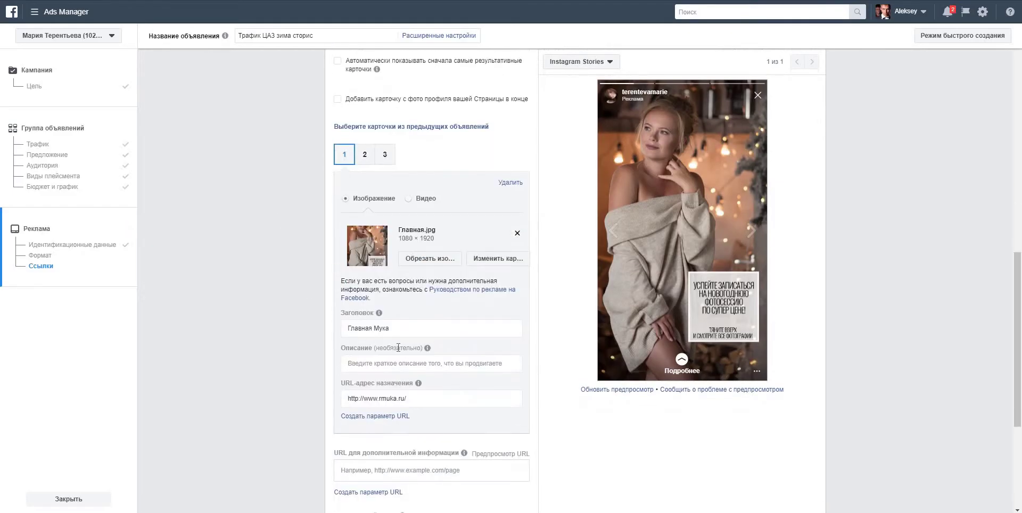
pyautogui.moveTo(409, 399); pyautogui.dragTo(350, 371)
pyautogui.write('https://www.instagram.com/terentevamarie/')
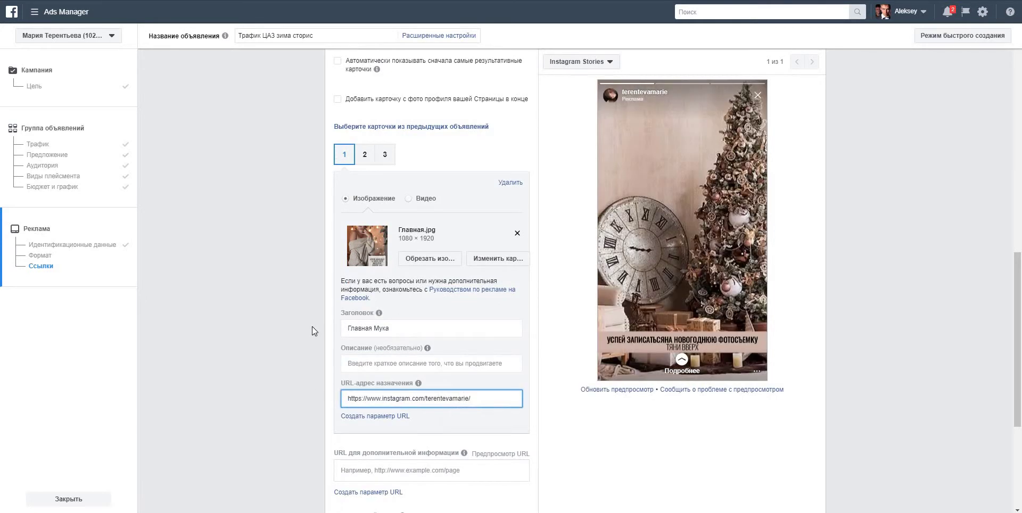
# Step: Set the destination URL of cards 2 and 3 to the photographer's Instagram profile and clear the "Главная Мука" headline
pyautogui.click(365, 157)
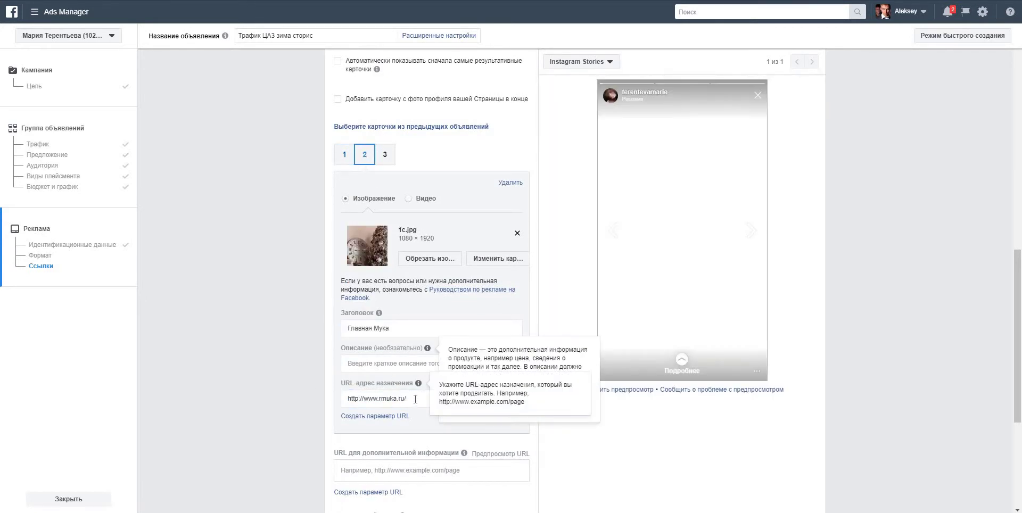
pyautogui.click(385, 155)
pyautogui.moveTo(413, 398); pyautogui.dragTo(344, 398)
pyautogui.write('https://www.instagram.com/terentevamarie/')
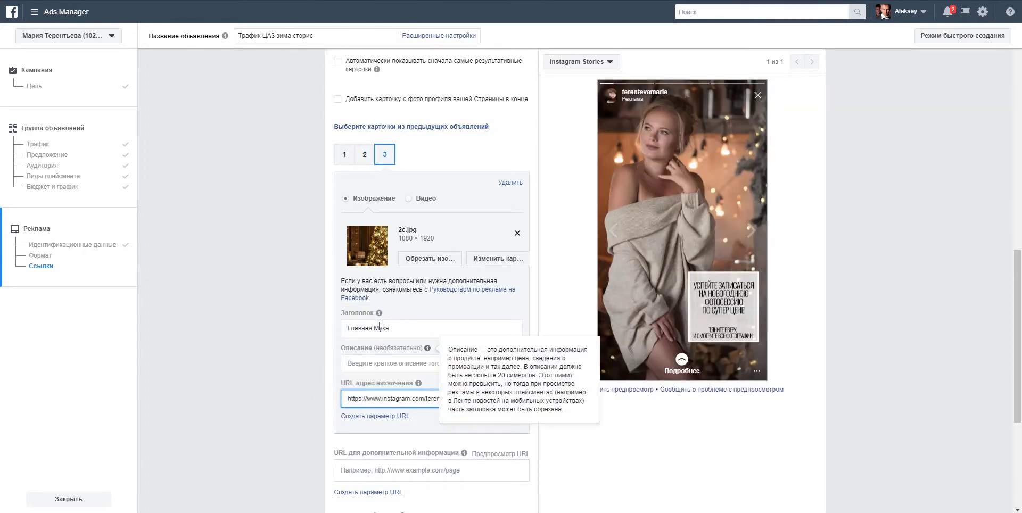
pyautogui.moveTo(394, 329); pyautogui.dragTo(330, 301)
pyautogui.press('BackSpace')
pyautogui.scroll(-6, 314, 327)
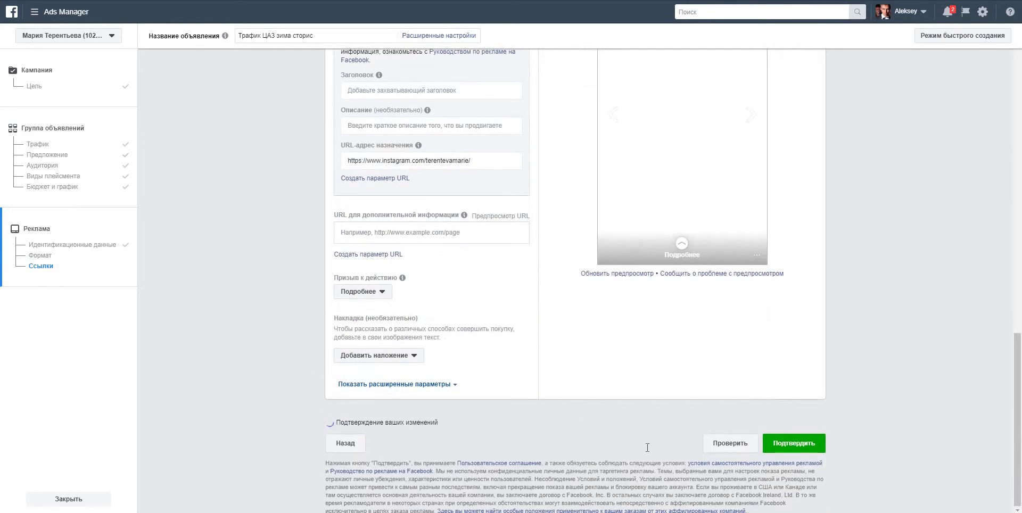
# Step: Review the headline and destination URL of the carousel cards and page through the Instagram Stories preview
pyautogui.scroll(12, 315, 305)
pyautogui.scroll(3, 315, 309)
pyautogui.scroll(-10, 315, 309)
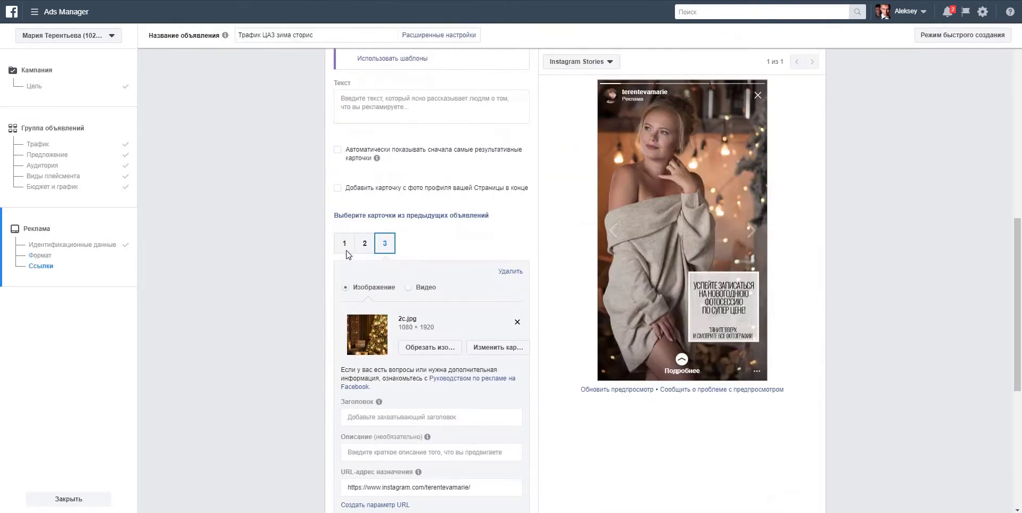
pyautogui.click(344, 244)
pyautogui.scroll(-2, 326, 284)
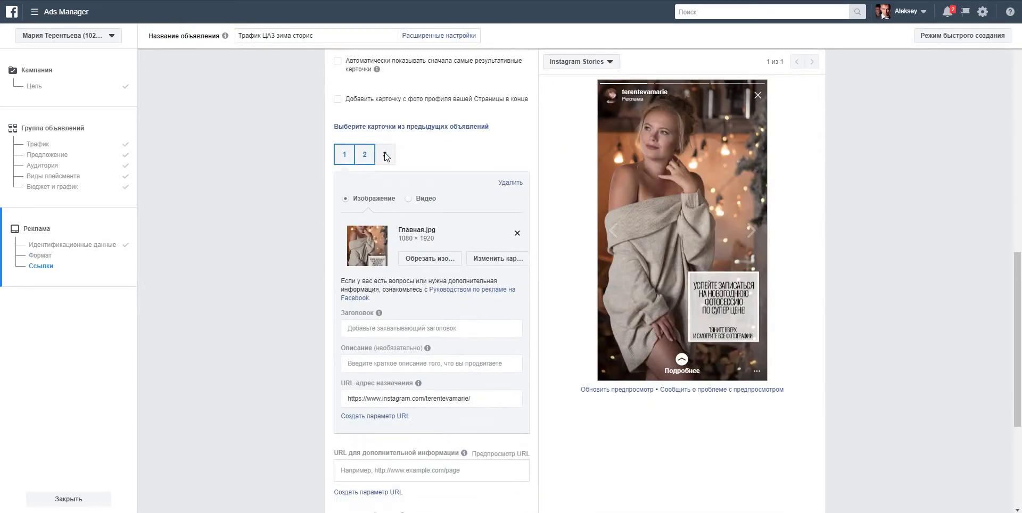
pyautogui.click(385, 154)
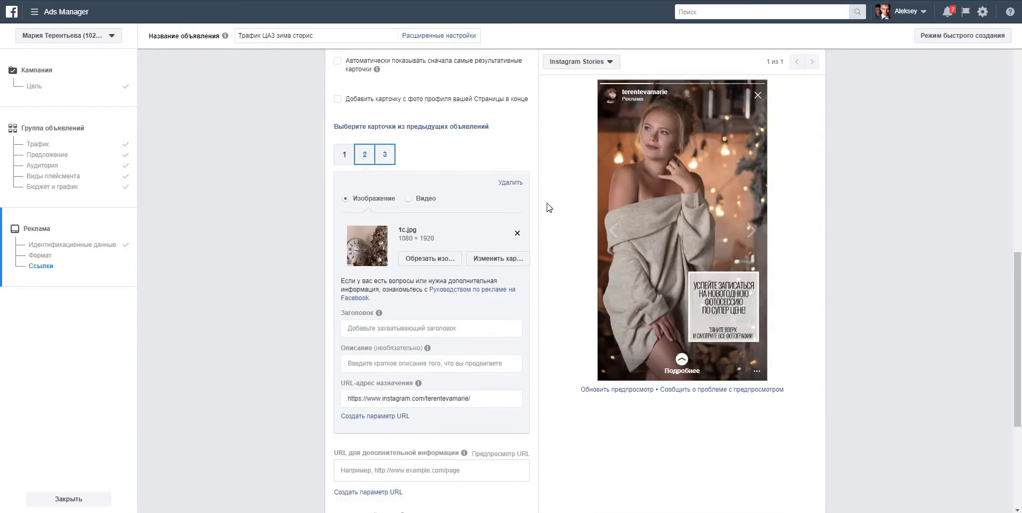
pyautogui.click(753, 233)
pyautogui.click(752, 233)
pyautogui.scroll(-4, 548, 334)
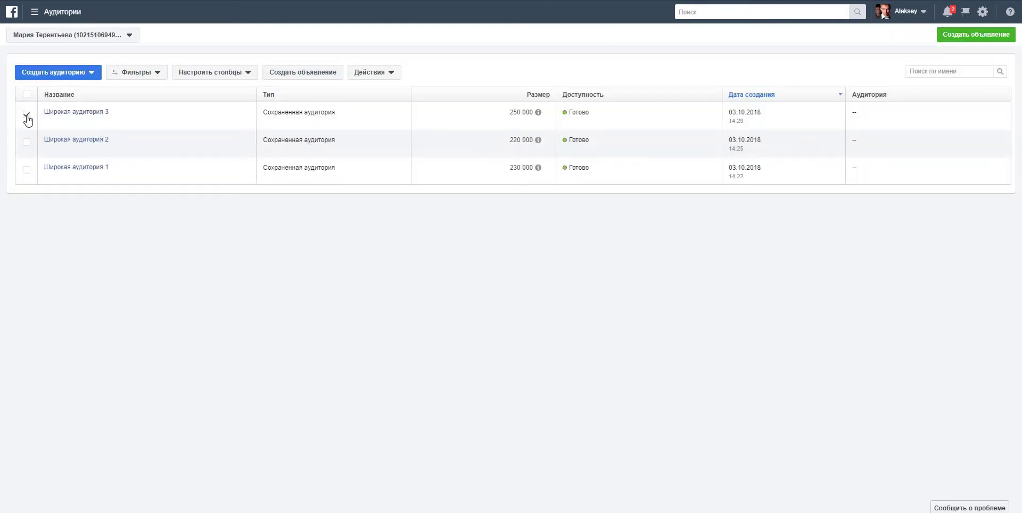
# Step: Deselect Широкая аудитория 3, select the saved audience Широкая аудитория 1, and start creating an ad from it
pyautogui.click(27, 114)
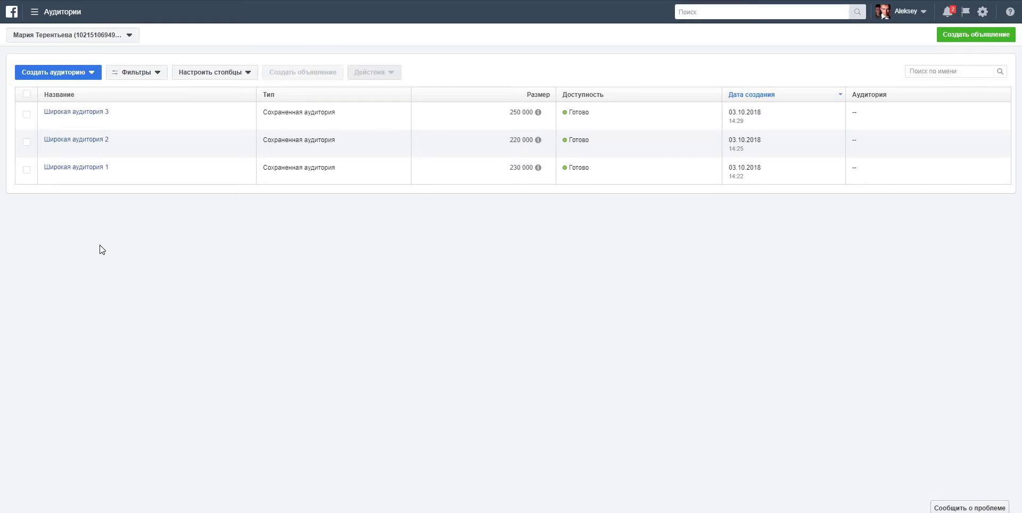
pyautogui.click(26, 171)
pyautogui.click(309, 73)
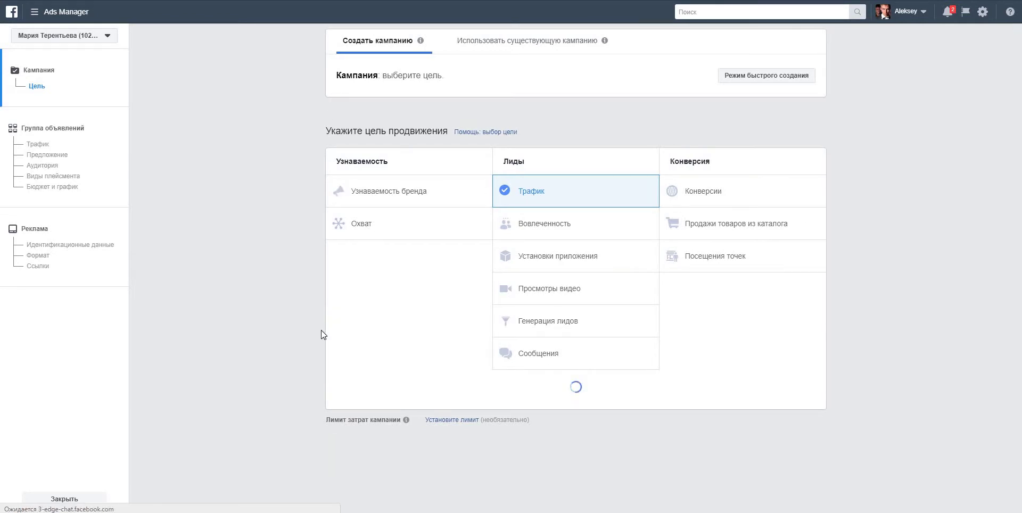
# Step: Name both the traffic campaign and its ad set "Трафик ЦА1 осень лента"
pyautogui.click(595, 333)
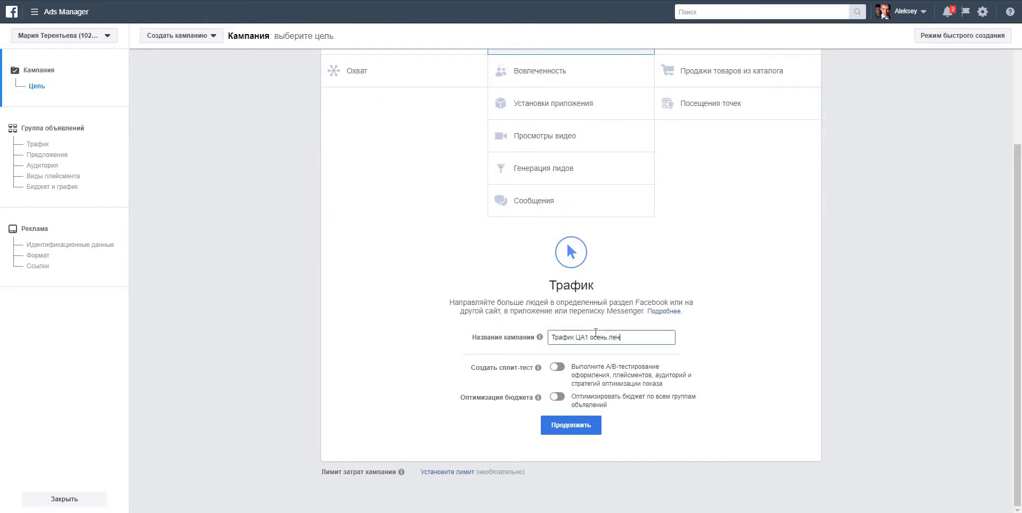
pyautogui.hotkey('ctrl', 'a')
pyautogui.hotkey('ctrl', 'c')
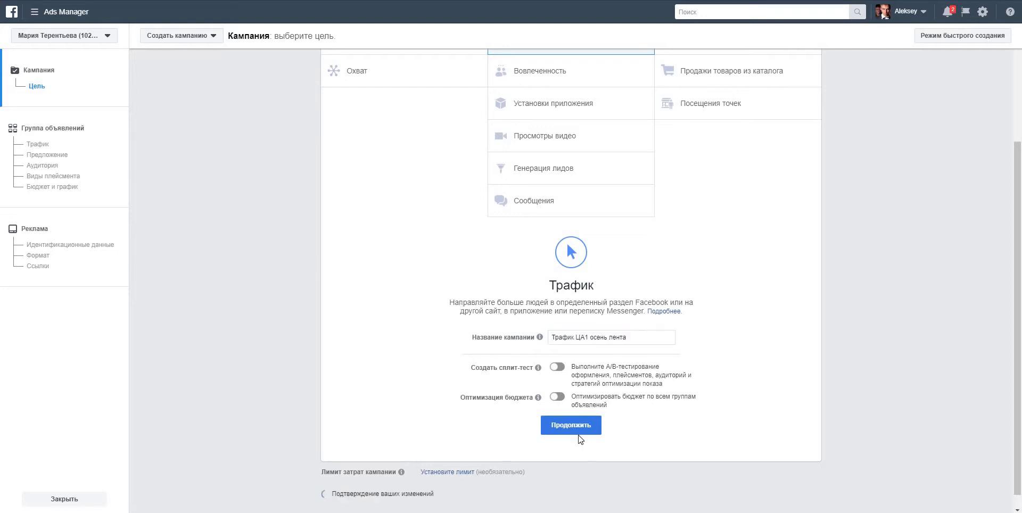
pyautogui.click(574, 429)
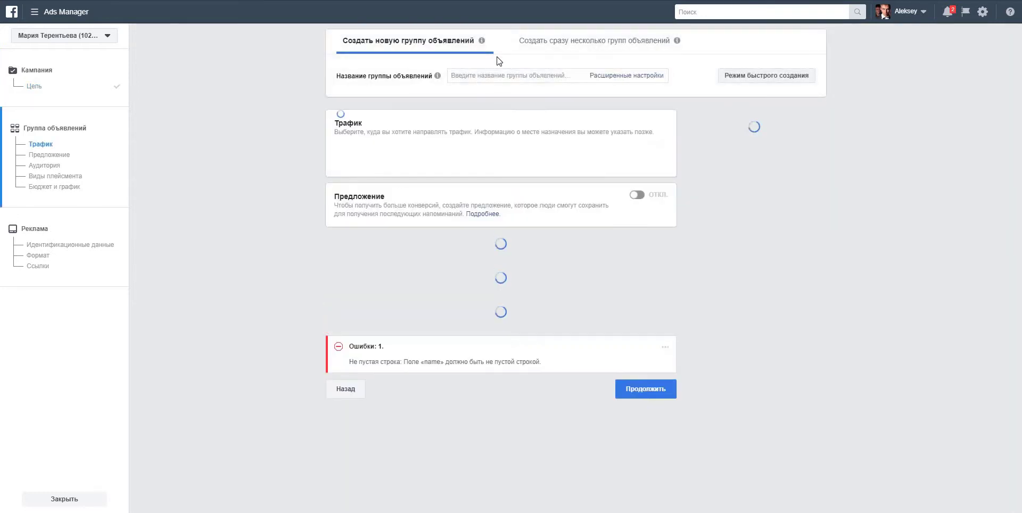
pyautogui.click(498, 75)
pyautogui.hotkey('ctrl', 'v')
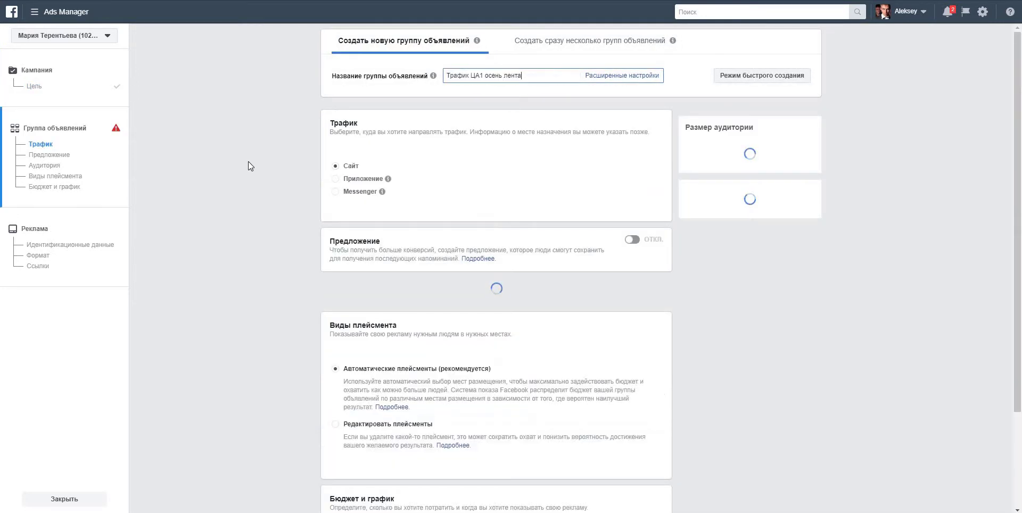
# Step: Switch to edited placements and keep only the Instagram feed, excluding Facebook, Instagram Истории, Audience Network and Messenger
pyautogui.scroll(-3, 249, 162)
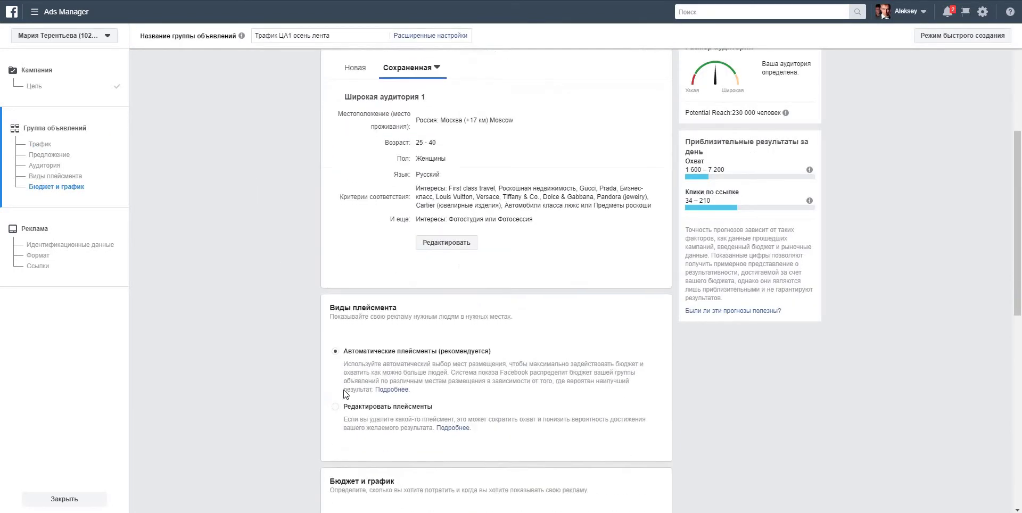
pyautogui.click(335, 407)
pyautogui.scroll(-5, 391, 351)
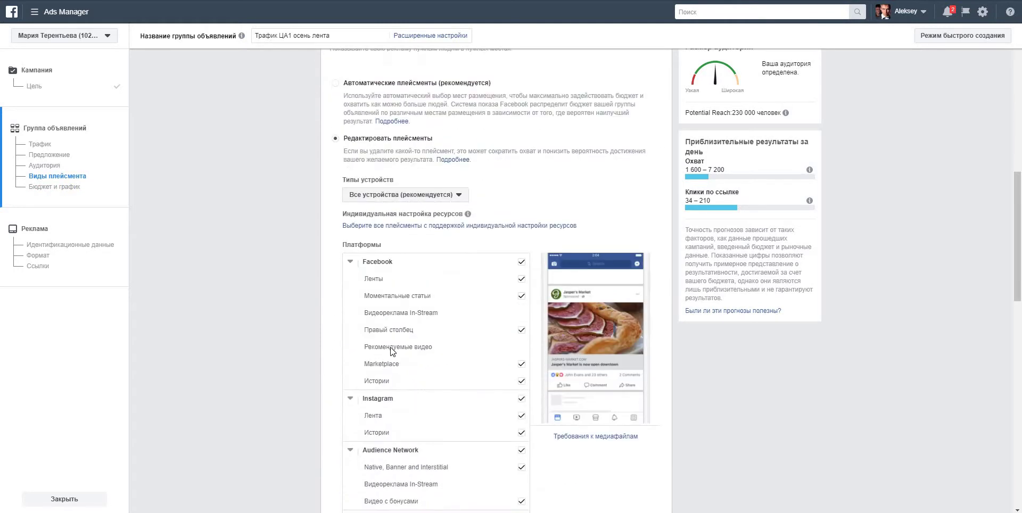
pyautogui.scroll(-2, 391, 351)
pyautogui.click(522, 176)
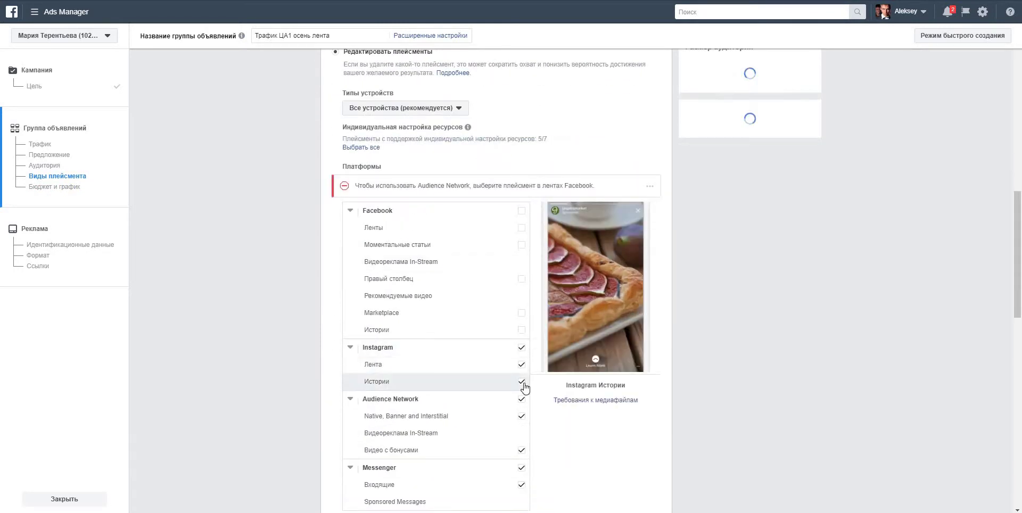
pyautogui.click(521, 382)
pyautogui.click(522, 399)
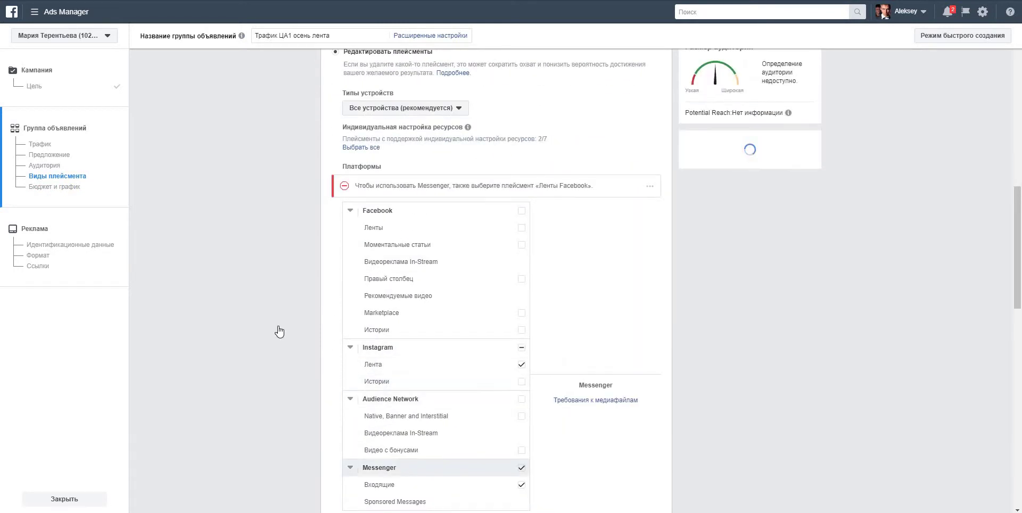
# Step: Limit mobile delivery to Wi-Fi connections, set the daily budget to 100 р., and continue to the ad settings
pyautogui.scroll(-7, 280, 324)
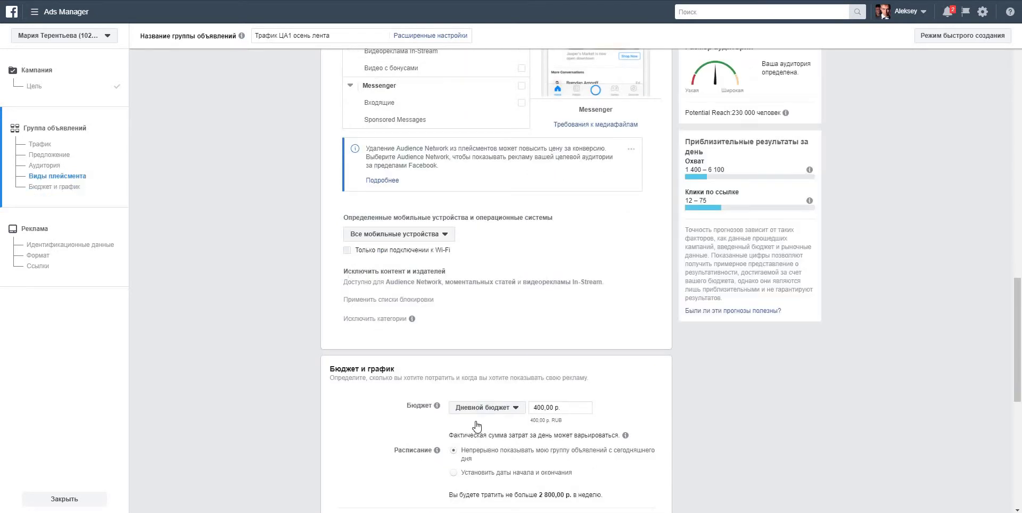
pyautogui.tripleClick(542, 407)
pyautogui.write('100')
pyautogui.click(366, 402)
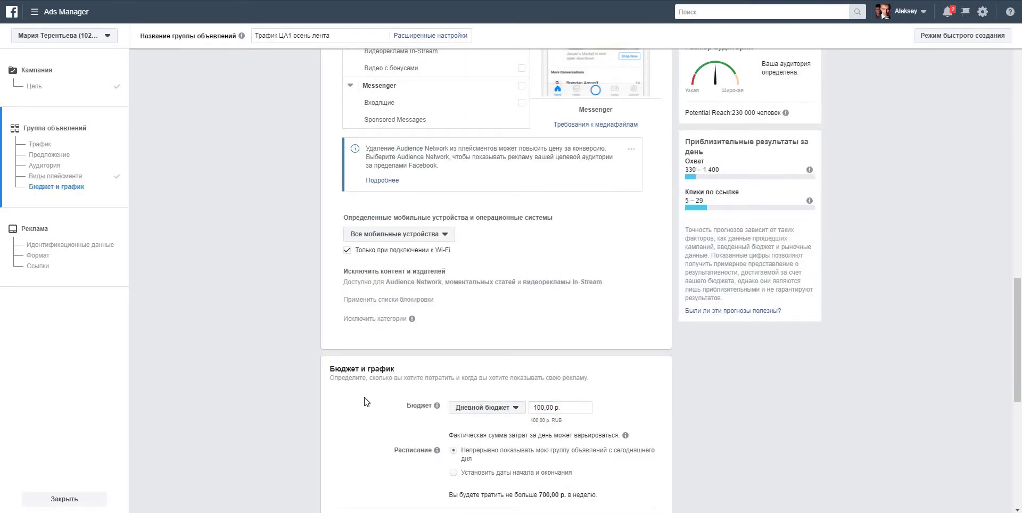
pyautogui.scroll(-8, 366, 402)
pyautogui.click(643, 499)
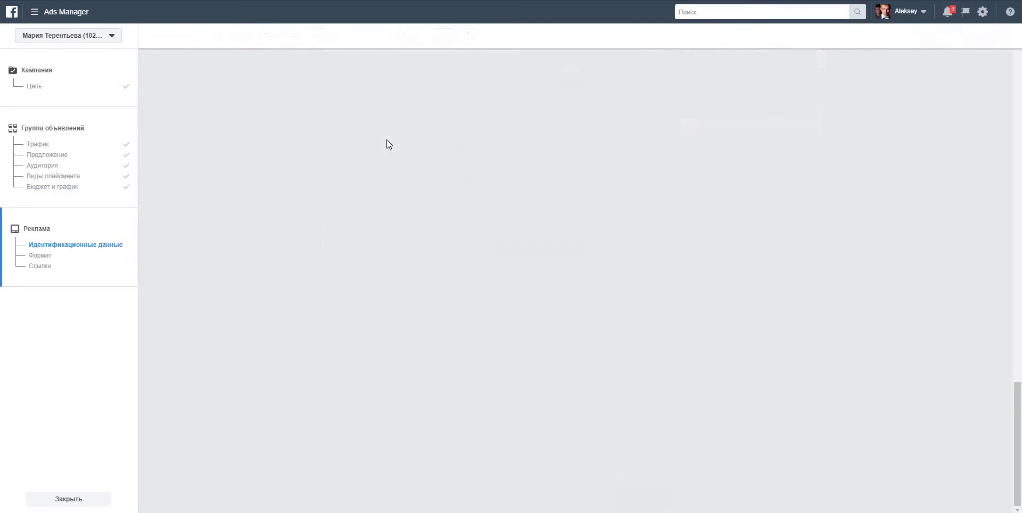
# Step: Name the ad "Трафик ЦА1 осень лента" and choose the photographer's own Facebook Page as its identity
pyautogui.moveTo(505, 51); pyautogui.dragTo(273, 95)
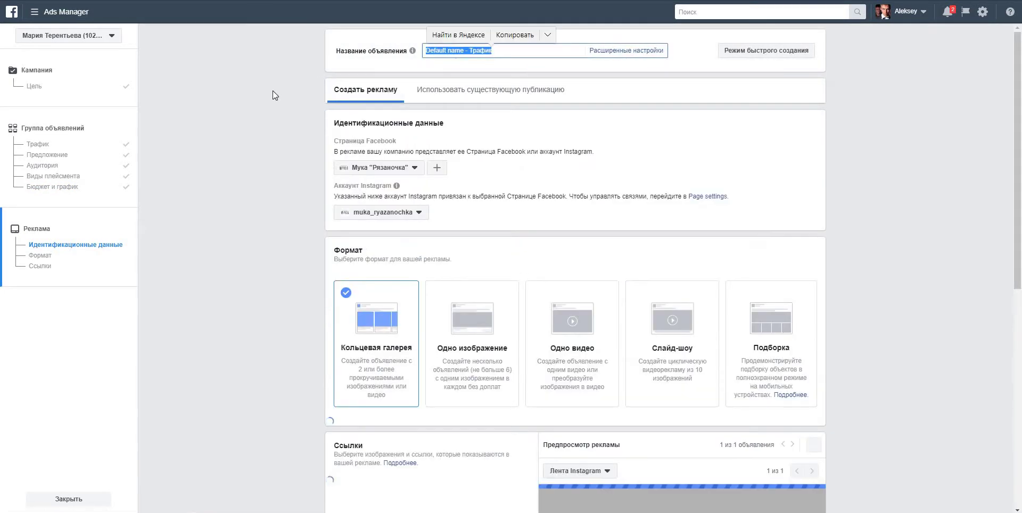
pyautogui.hotkey('ctrl', 'v')
pyautogui.click(357, 169)
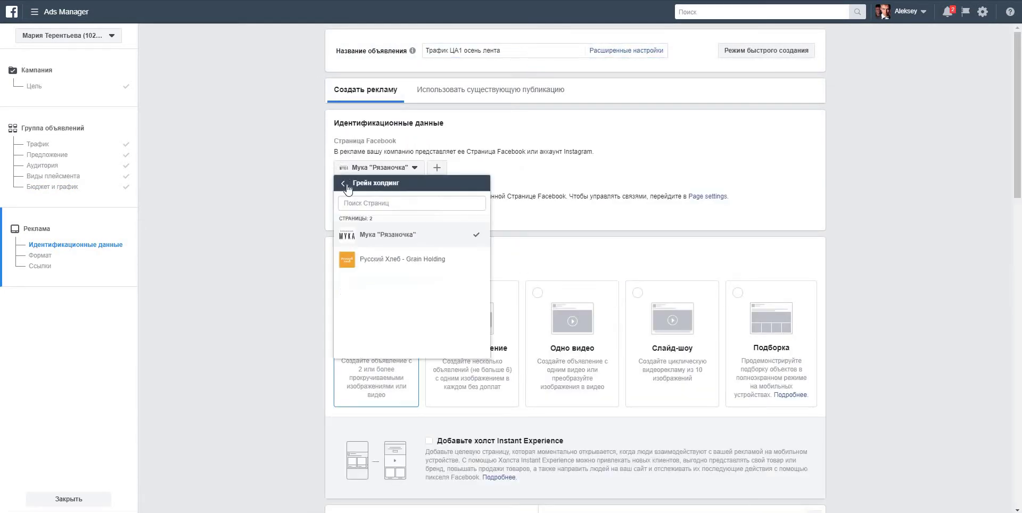
pyautogui.click(342, 185)
pyautogui.scroll(-5, 394, 264)
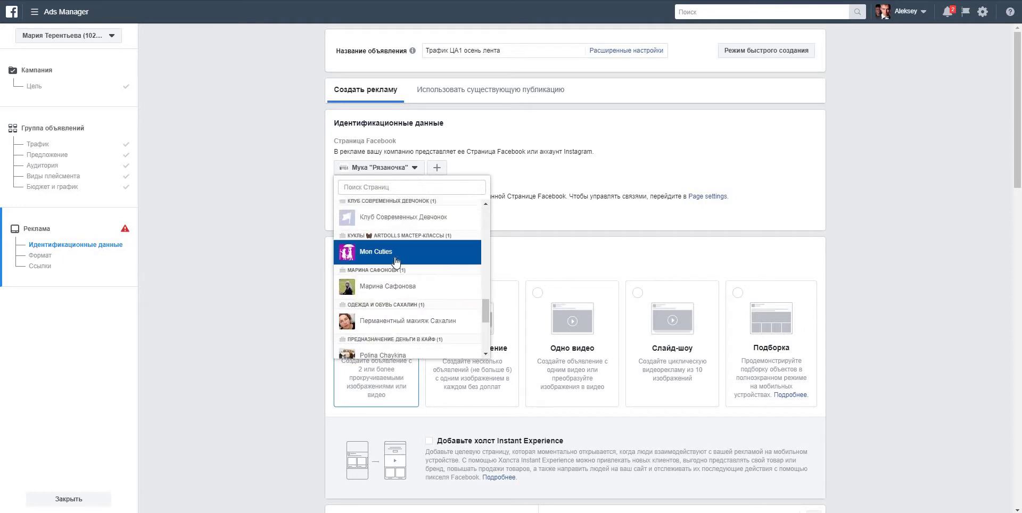
pyautogui.scroll(2, 394, 261)
pyautogui.click(393, 240)
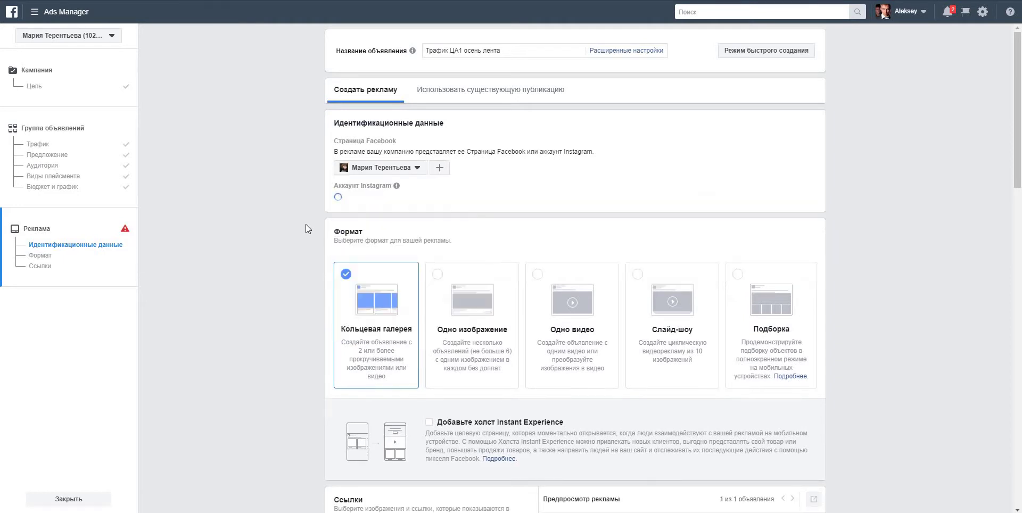
# Step: Turn off automatically showing the best-performing cards first and adding a Page profile photo card at the end
pyautogui.scroll(-7, 298, 223)
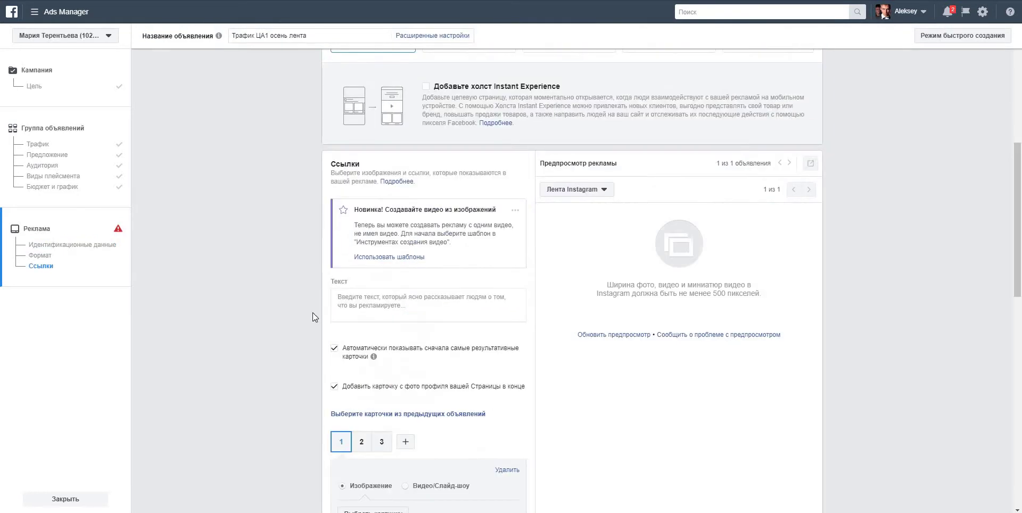
pyautogui.click(334, 349)
pyautogui.click(338, 387)
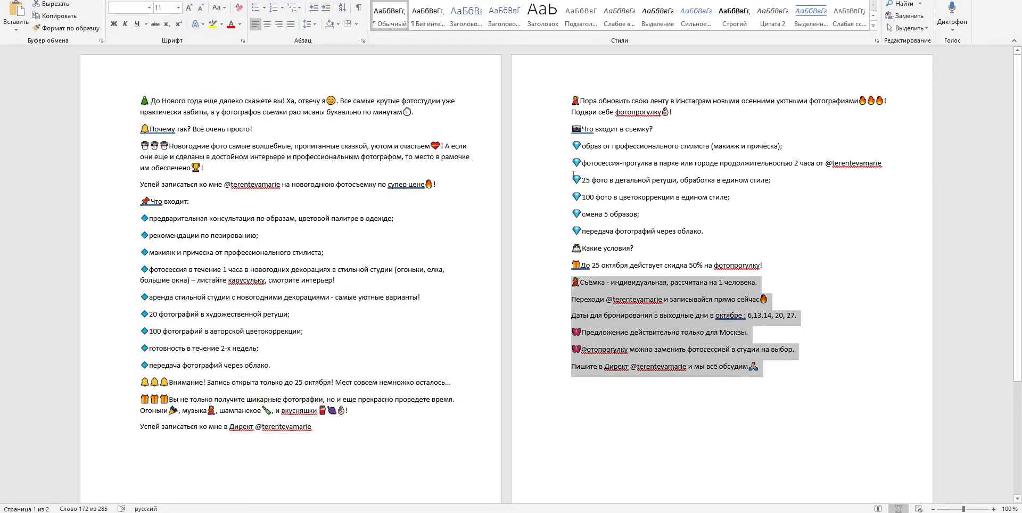
# Step: Copy the whole autumn photo-walk text from the Word document into the ad's text in Ads Manager
pyautogui.moveTo(573, 174); pyautogui.dragTo(575, 103)
pyautogui.hotkey('alt', 'Tab')
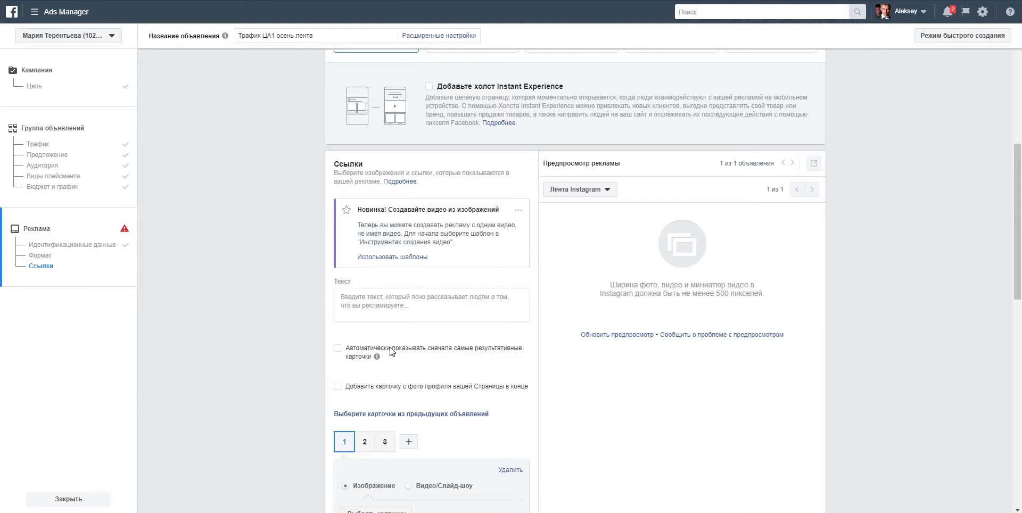
pyautogui.click(378, 297)
pyautogui.hotkey('ctrl', 'v')
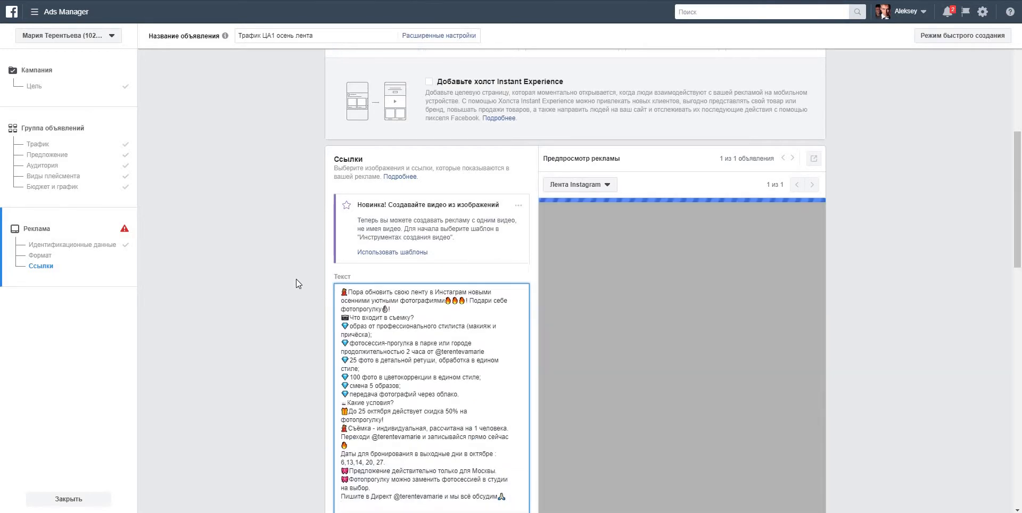
# Step: Start uploading an image for carousel card 1 and open the "Осень" > "Лента" subfolder of the "Фото" folder
pyautogui.scroll(-3, 296, 279)
pyautogui.scroll(-2, 296, 279)
pyautogui.scroll(-2, 285, 351)
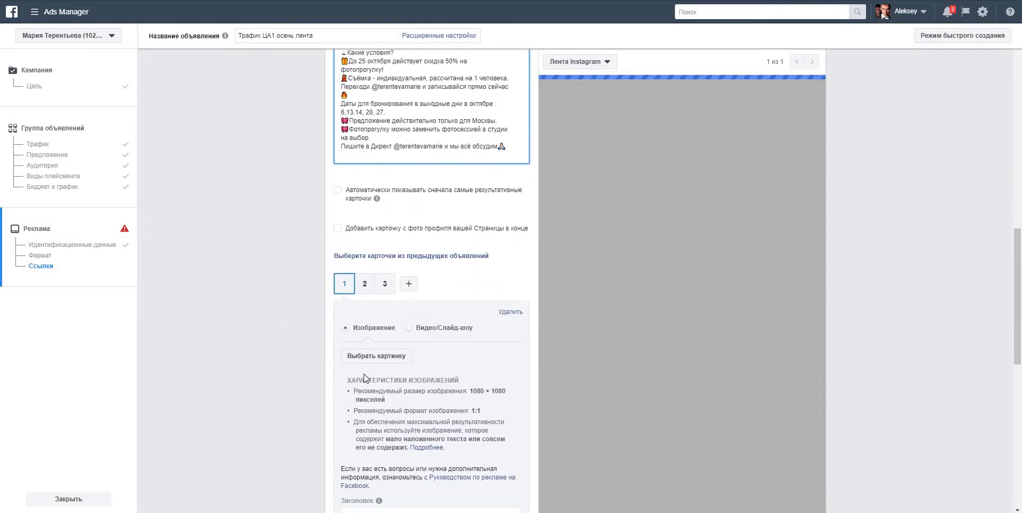
pyautogui.click(369, 357)
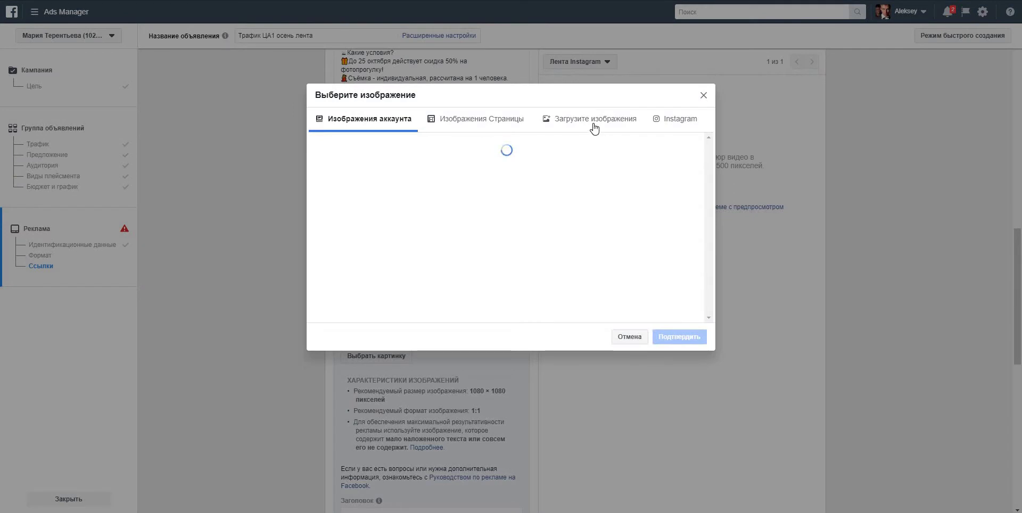
pyautogui.click(591, 123)
pyautogui.click(509, 234)
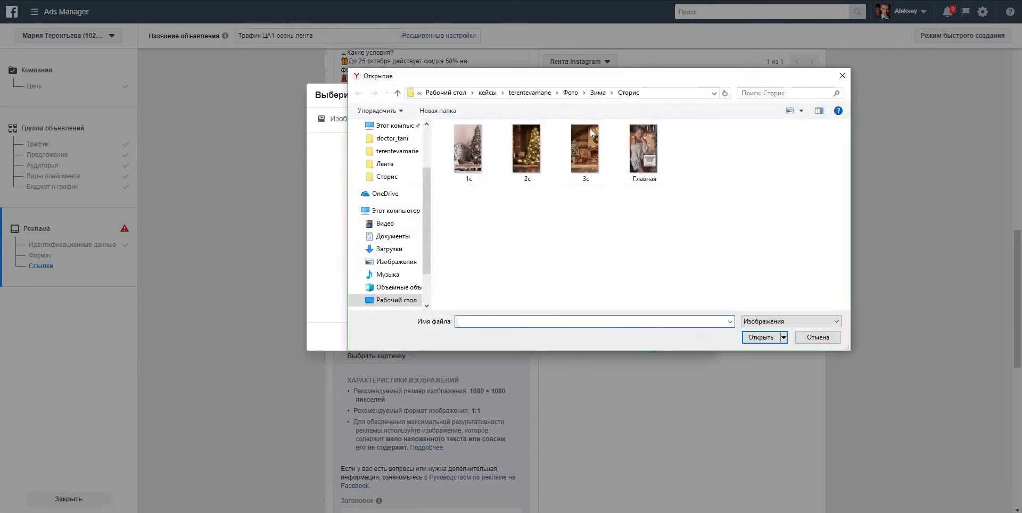
pyautogui.click(571, 93)
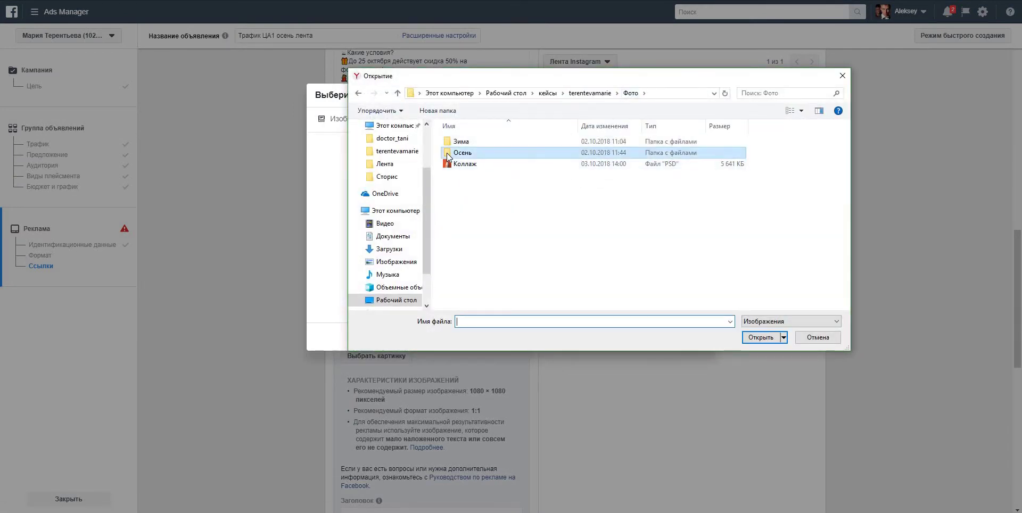
pyautogui.doubleClick(453, 152)
pyautogui.doubleClick(450, 142)
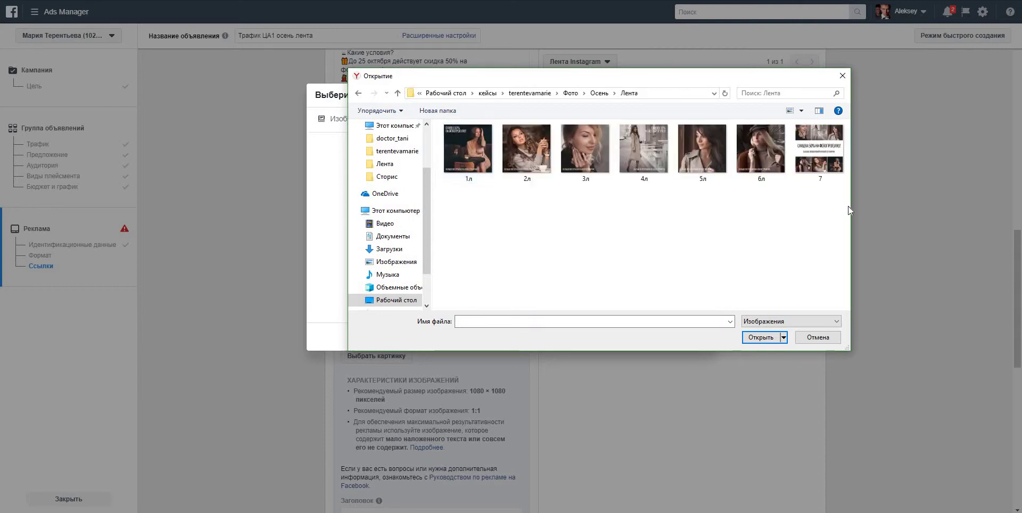
# Step: Upload the image "1л" and assign it to carousel card 1
pyautogui.click(817, 135)
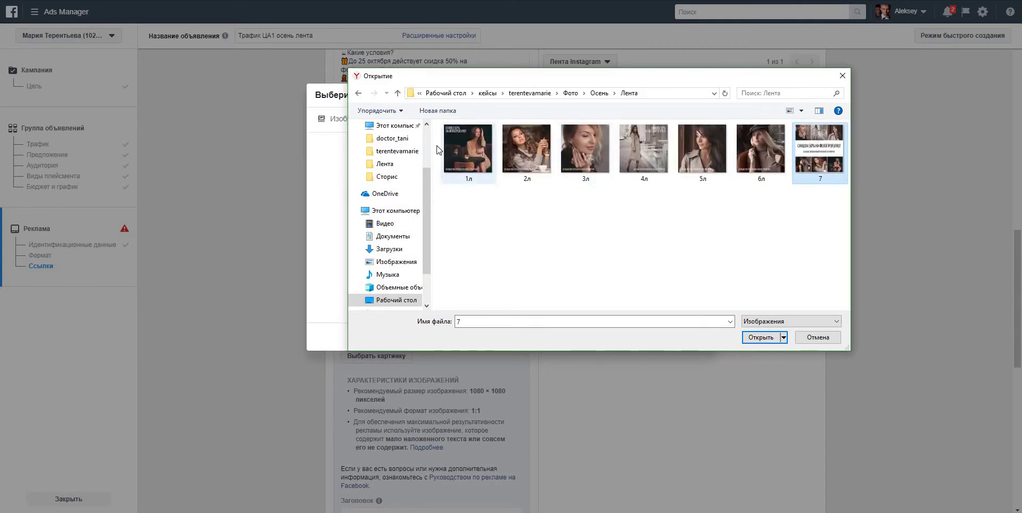
pyautogui.click(711, 226)
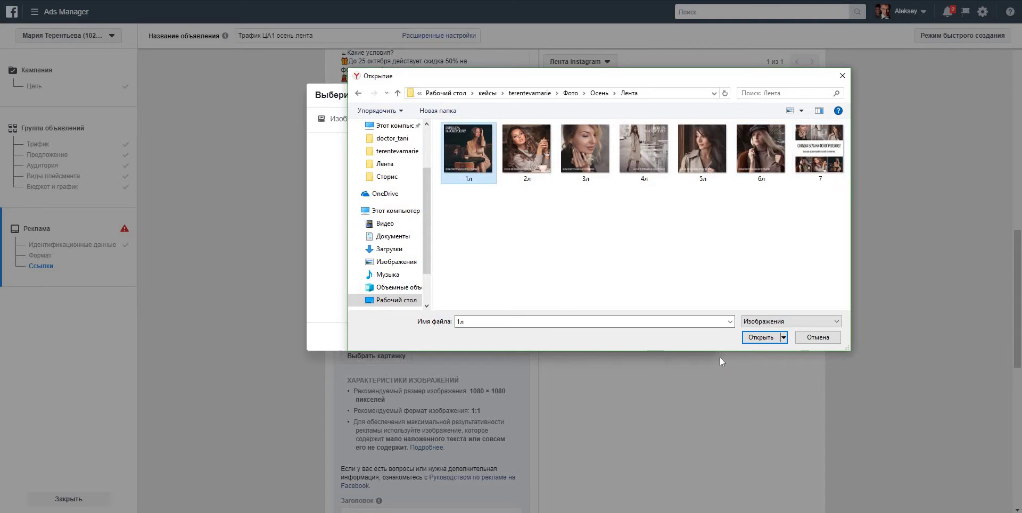
pyautogui.click(762, 337)
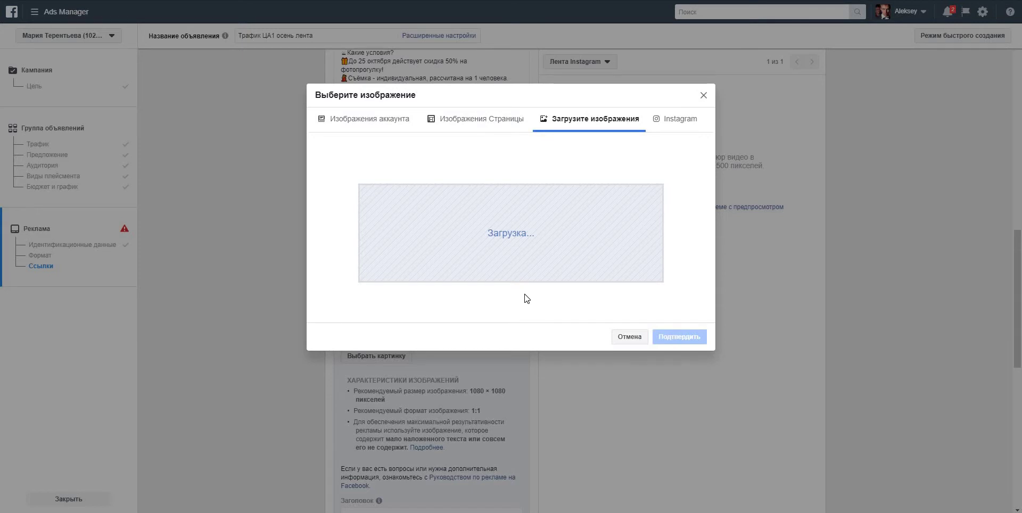
pyautogui.click(628, 338)
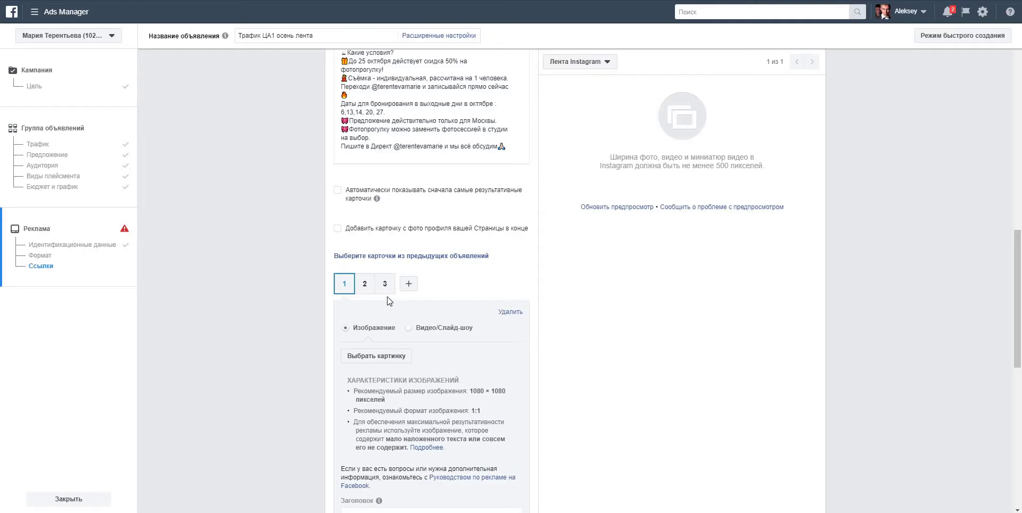
# Step: Upload the image "2л" from the autumn "Лента" folder and assign it to carousel card 2
pyautogui.click(365, 284)
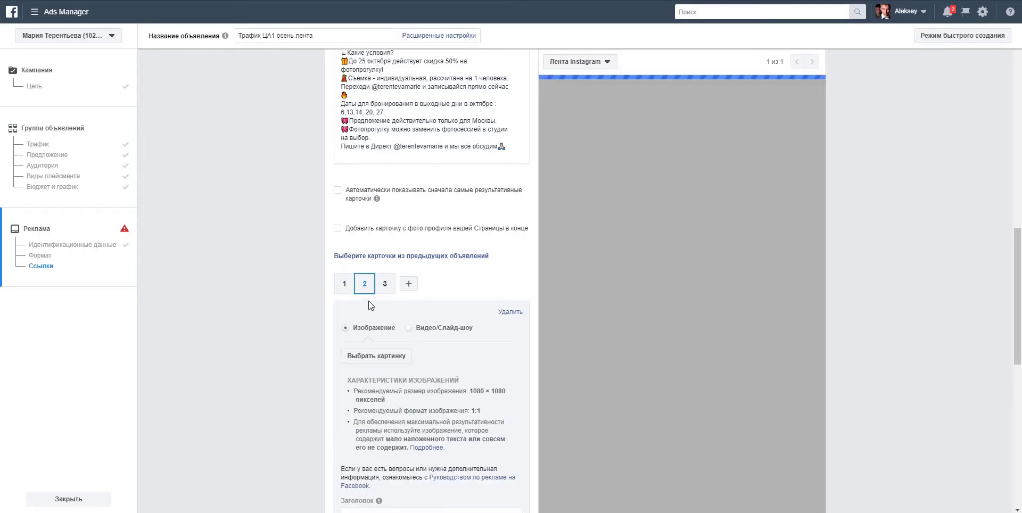
pyautogui.click(387, 358)
pyautogui.click(589, 122)
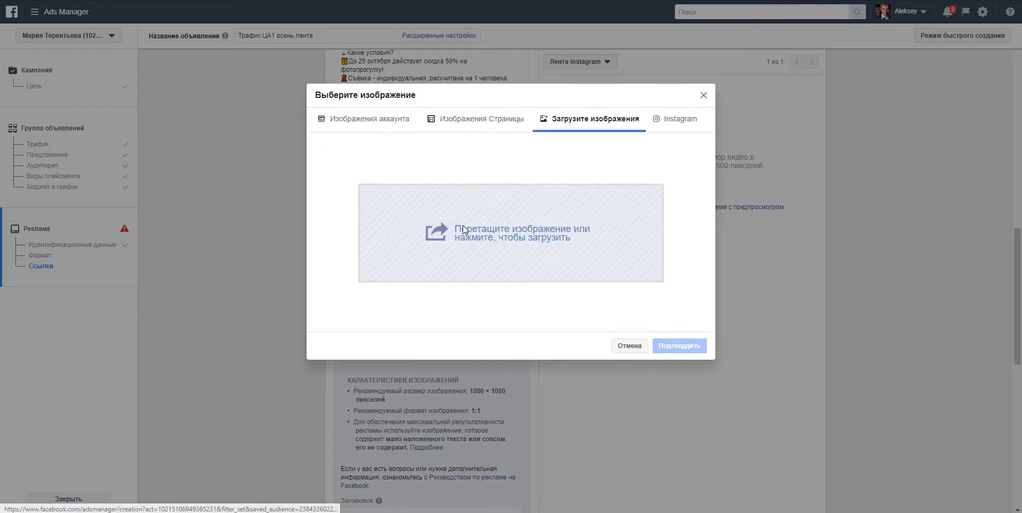
pyautogui.click(462, 231)
pyautogui.click(534, 149)
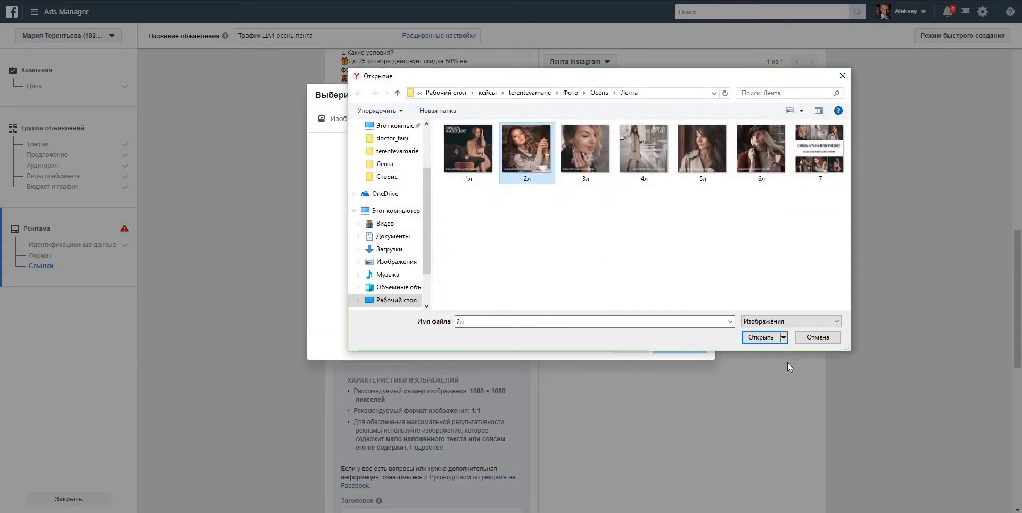
pyautogui.click(761, 337)
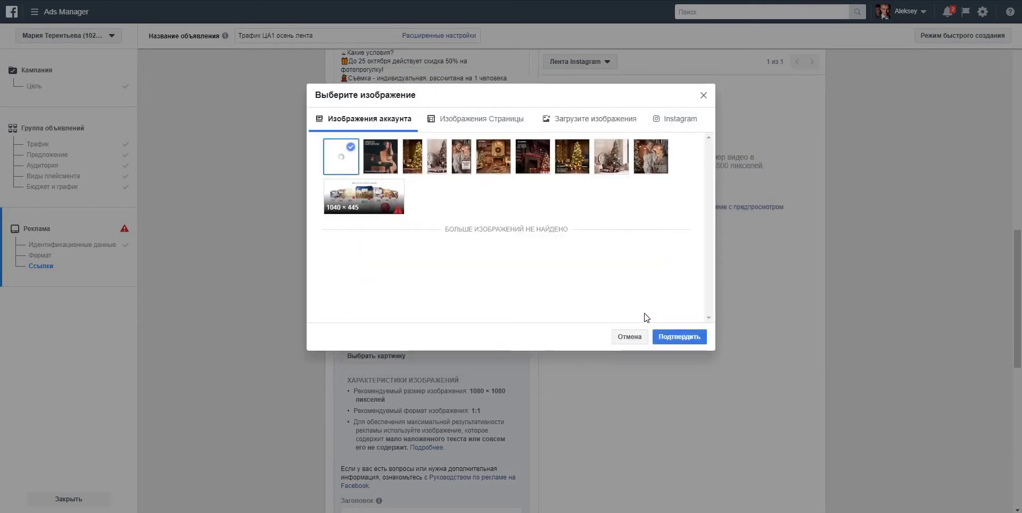
pyautogui.click(677, 337)
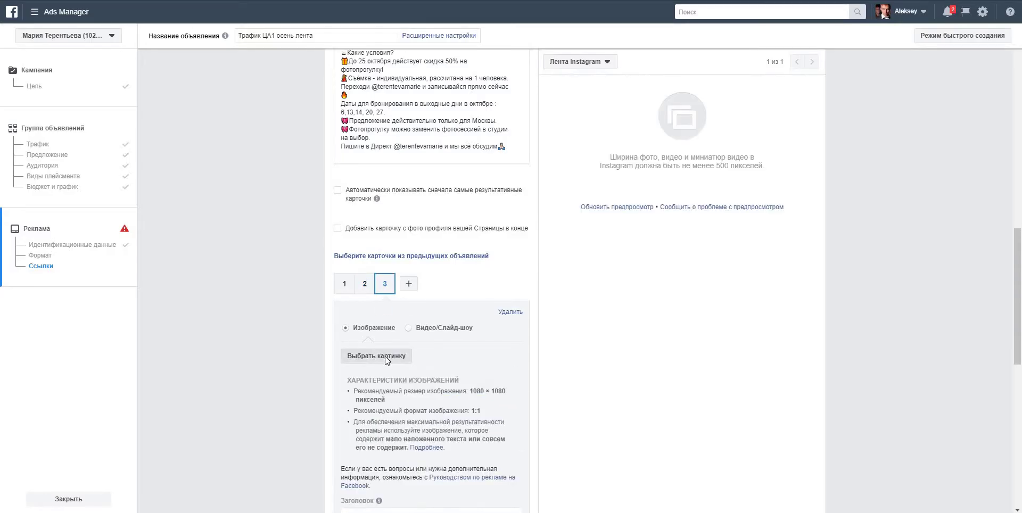
# Step: Upload the image "3л" from the autumn "Лента" folder and assign it to carousel card 3
pyautogui.click(375, 356)
pyautogui.click(592, 119)
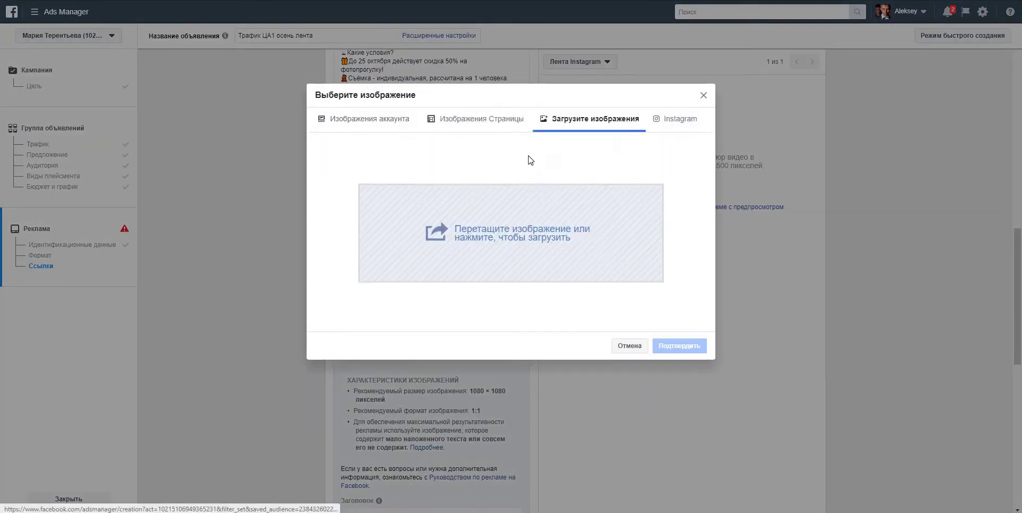
pyautogui.click(507, 233)
pyautogui.click(587, 152)
pyautogui.doubleClick(587, 151)
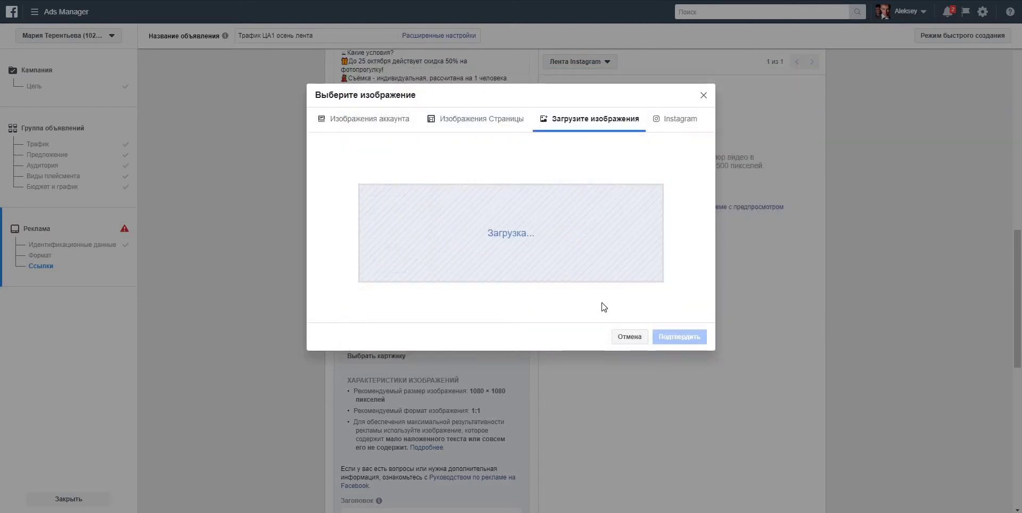
pyautogui.click(676, 337)
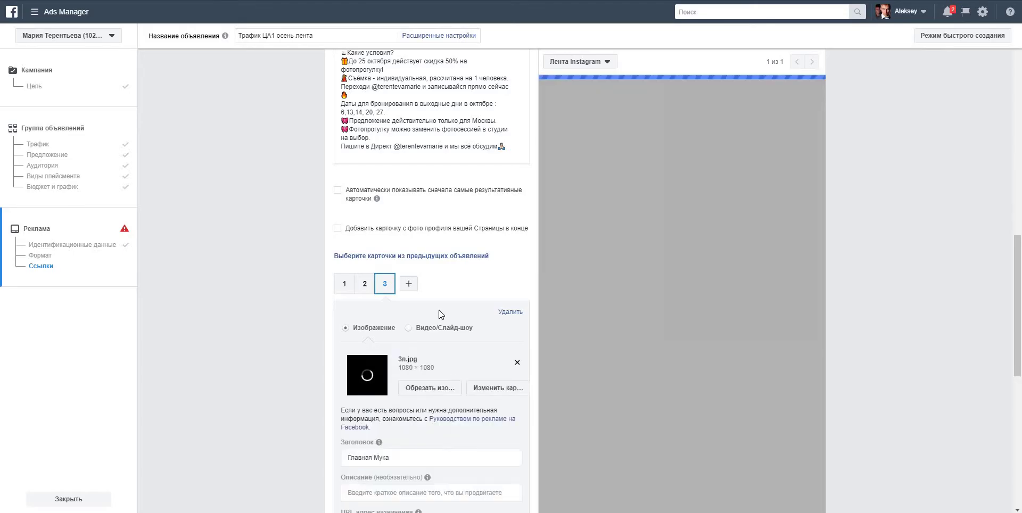
# Step: Add a fourth carousel card and upload "4л" from the autumn "Лента" folder as its image
pyautogui.click(409, 284)
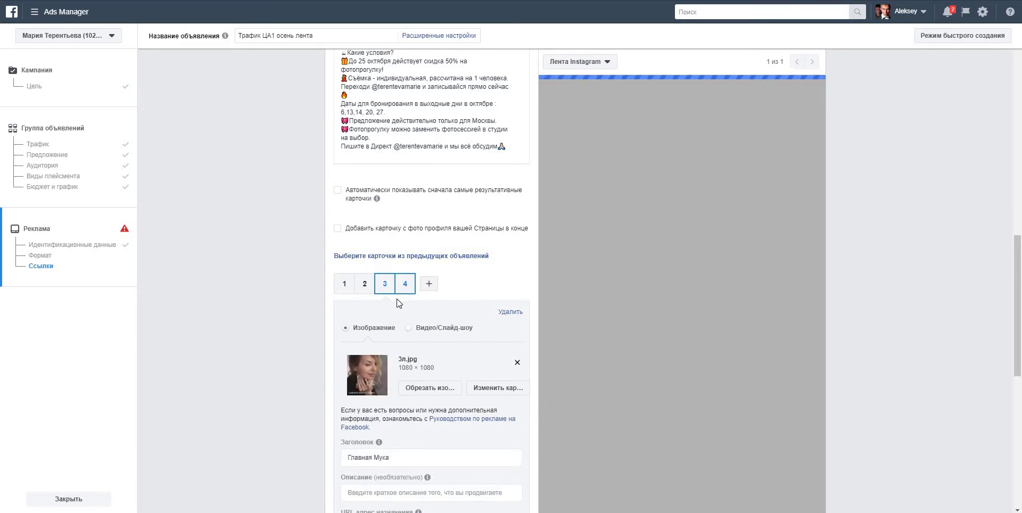
pyautogui.click(396, 355)
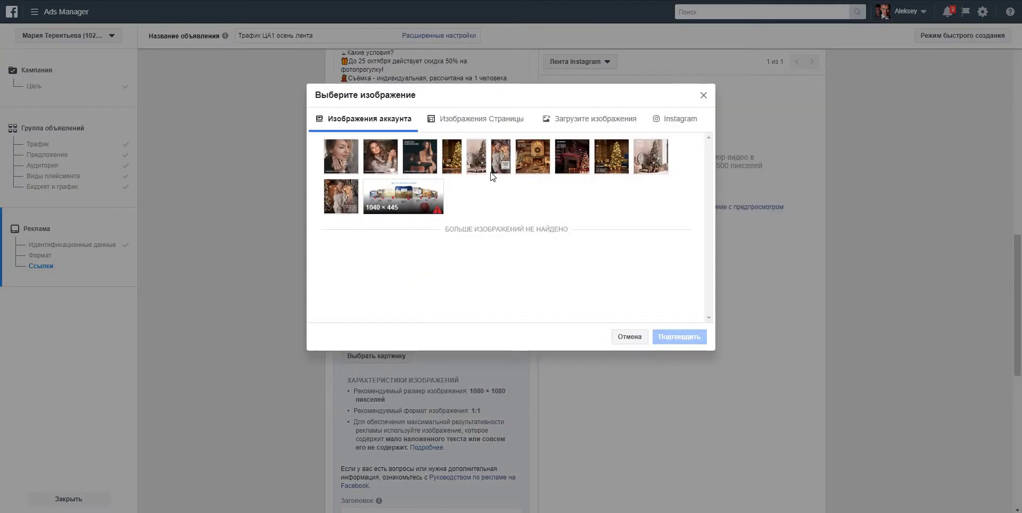
pyautogui.click(596, 121)
pyautogui.click(548, 234)
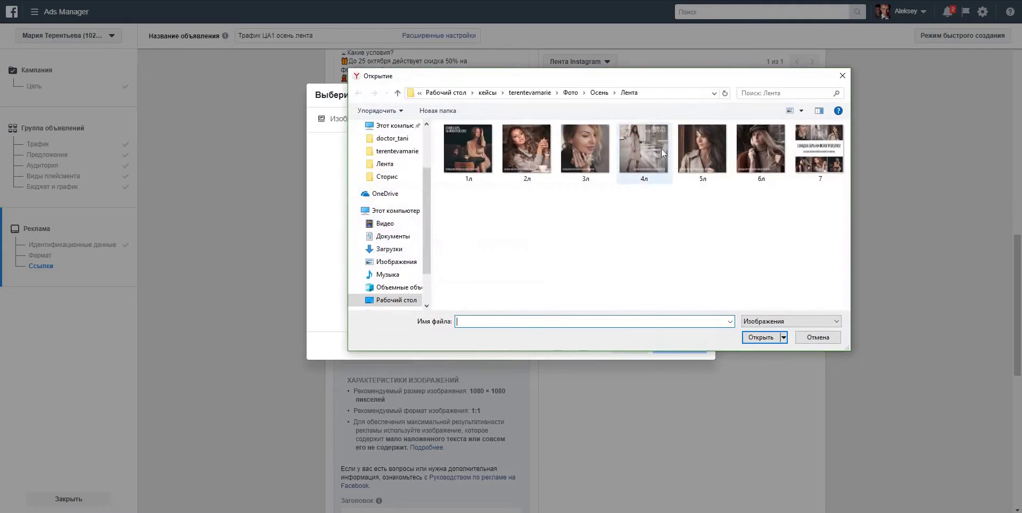
pyautogui.doubleClick(656, 148)
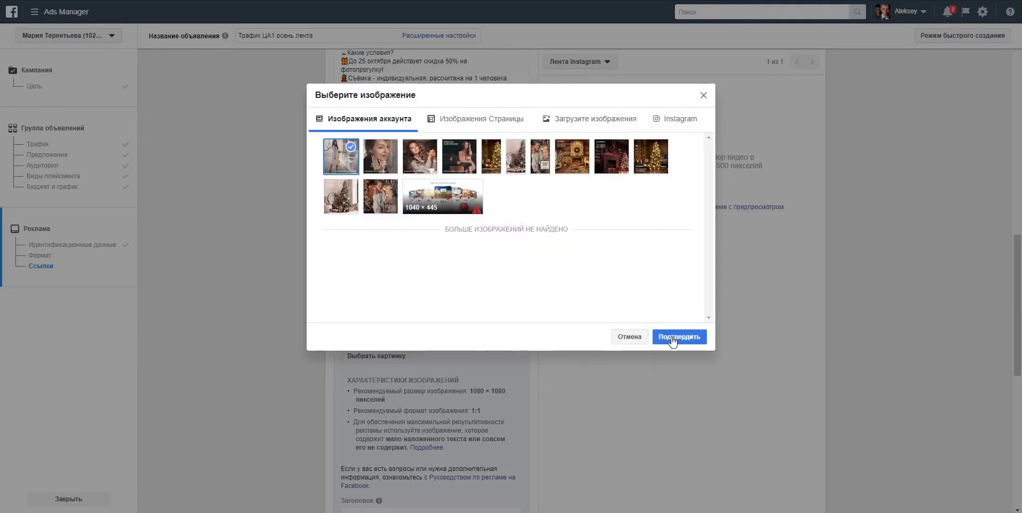
pyautogui.click(675, 337)
# Step: Add a fifth carousel card and upload "5л" from the autumn "Лента" folder as its image
pyautogui.click(429, 284)
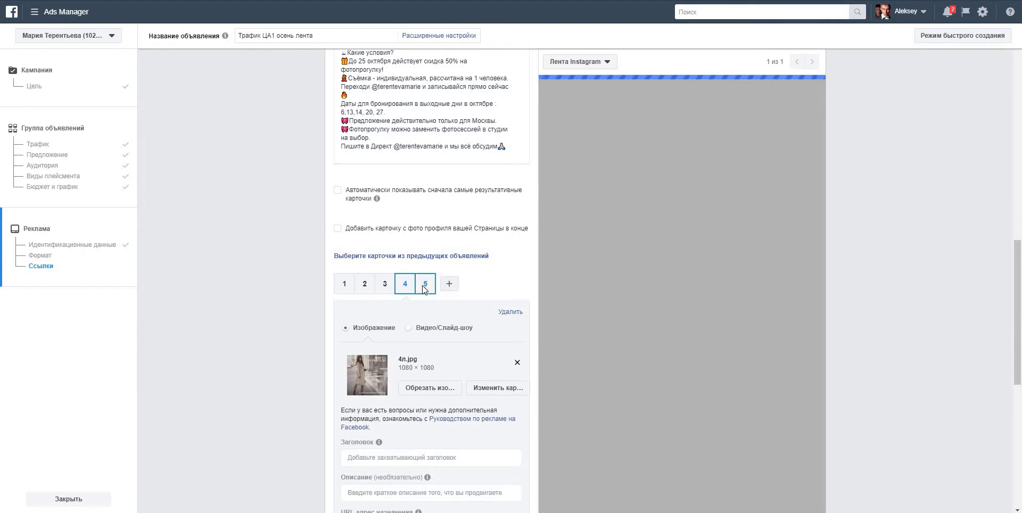
pyautogui.click(397, 356)
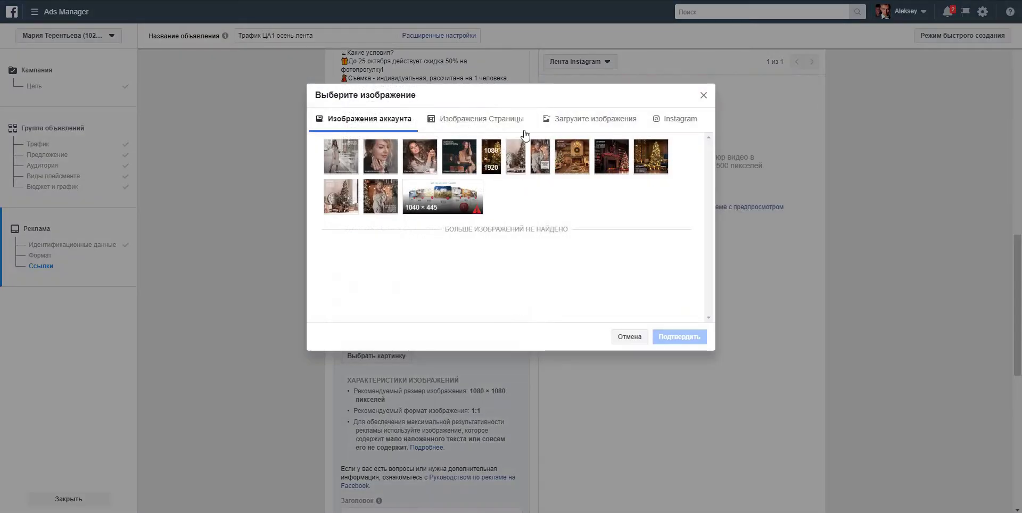
pyautogui.click(595, 119)
pyautogui.click(519, 230)
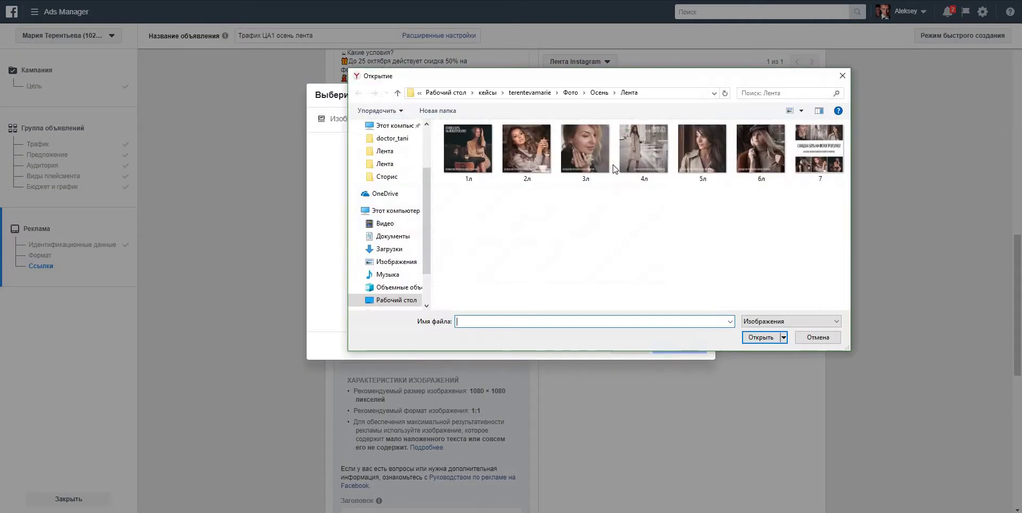
pyautogui.click(679, 160)
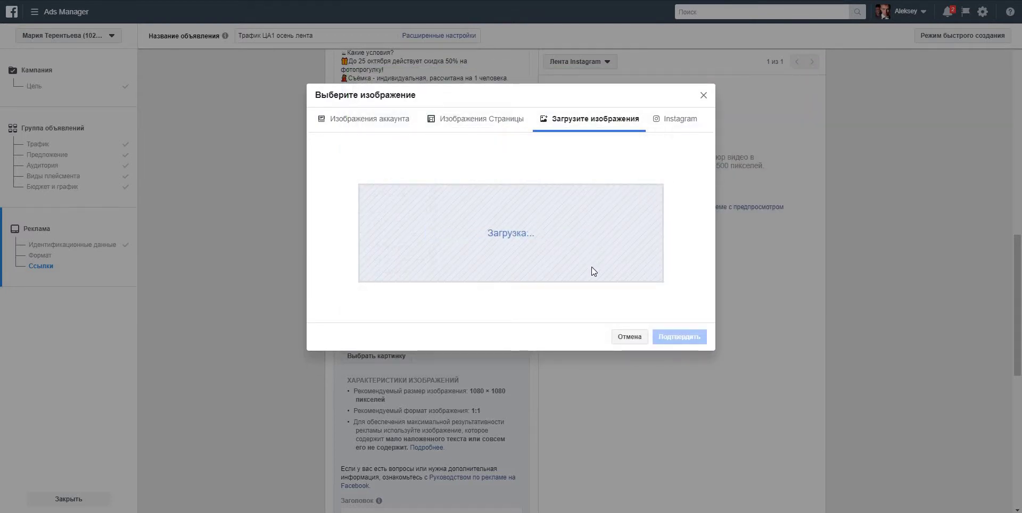
pyautogui.click(611, 120)
pyautogui.click(407, 121)
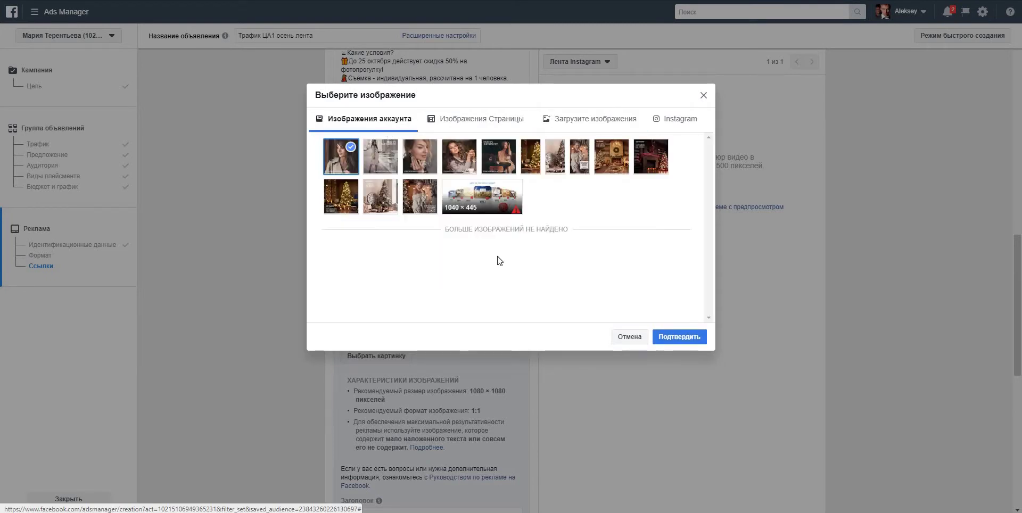
pyautogui.click(679, 345)
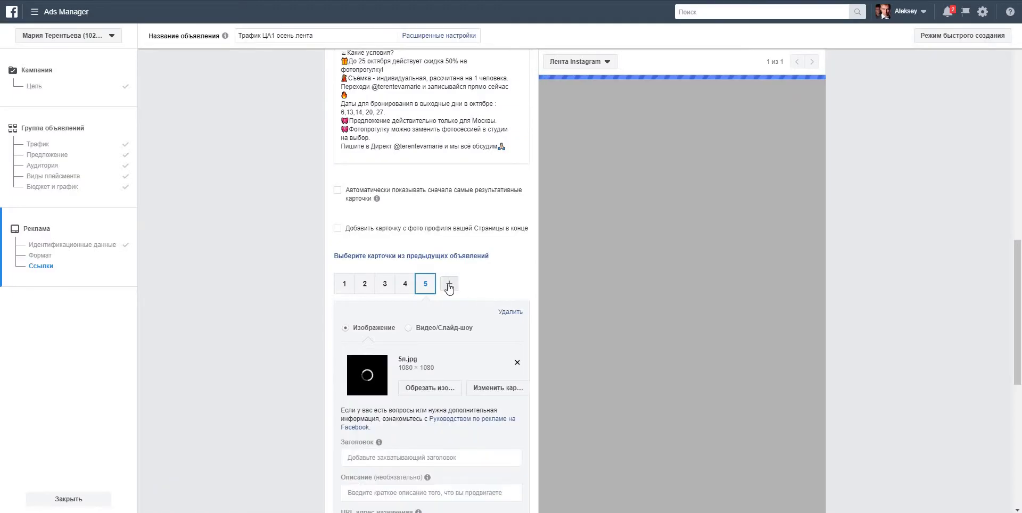
# Step: Add a sixth carousel card and upload "6л" from the autumn "Лента" folder as its image
pyautogui.click(449, 285)
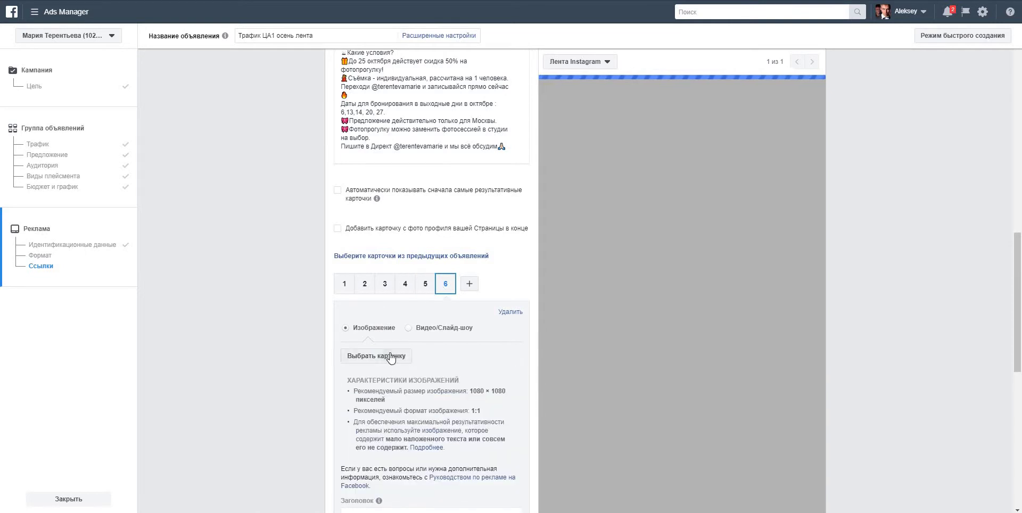
pyautogui.click(390, 356)
pyautogui.click(585, 120)
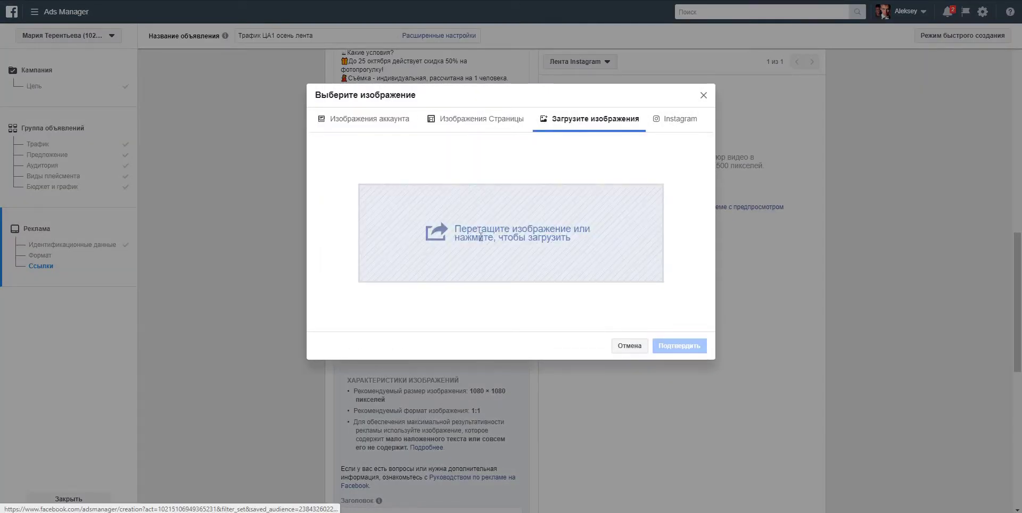
pyautogui.click(480, 237)
pyautogui.click(756, 142)
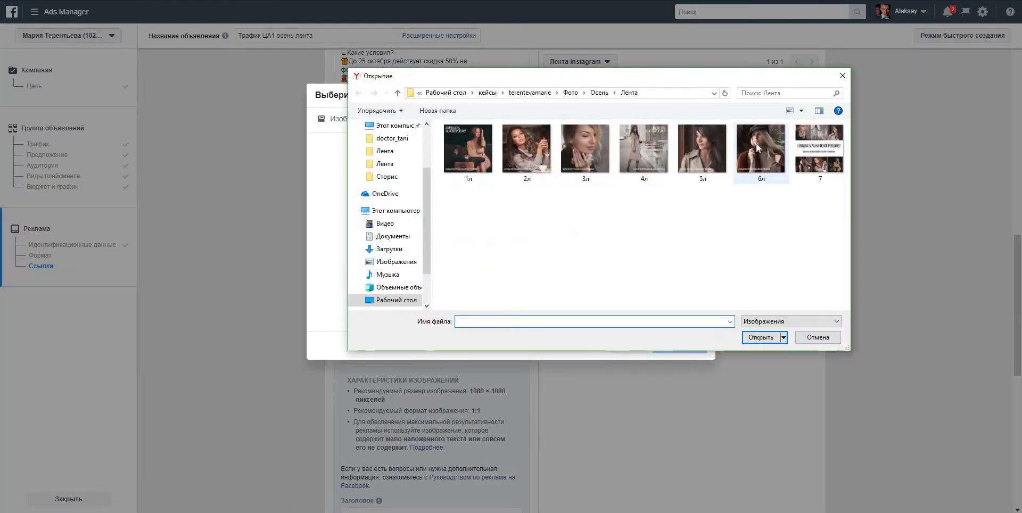
pyautogui.click(763, 336)
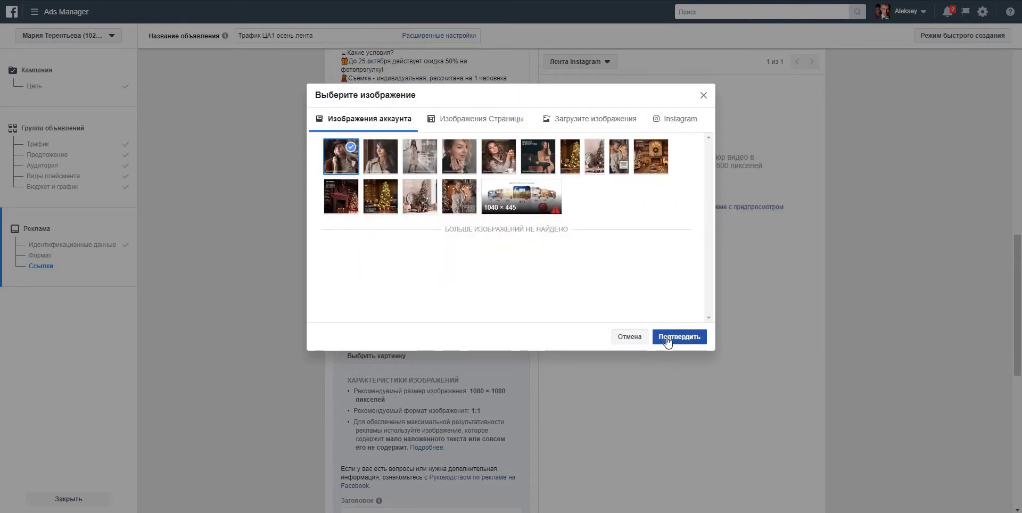
pyautogui.click(665, 339)
# Step: On carousel card 1, set the destination URL to the photographer's Instagram profile link and clear the headline "Главная Муха"
pyautogui.click(345, 283)
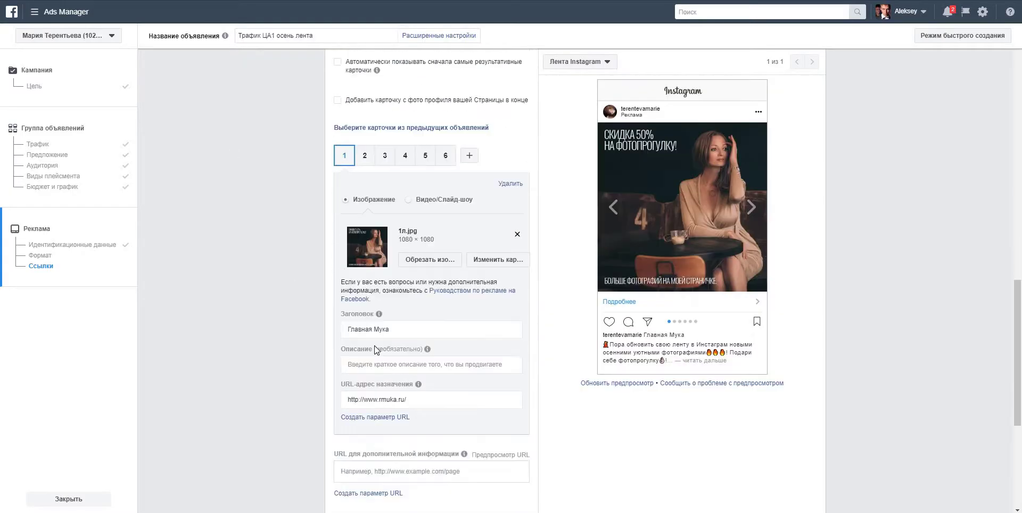
pyautogui.scroll(-1, 376, 350)
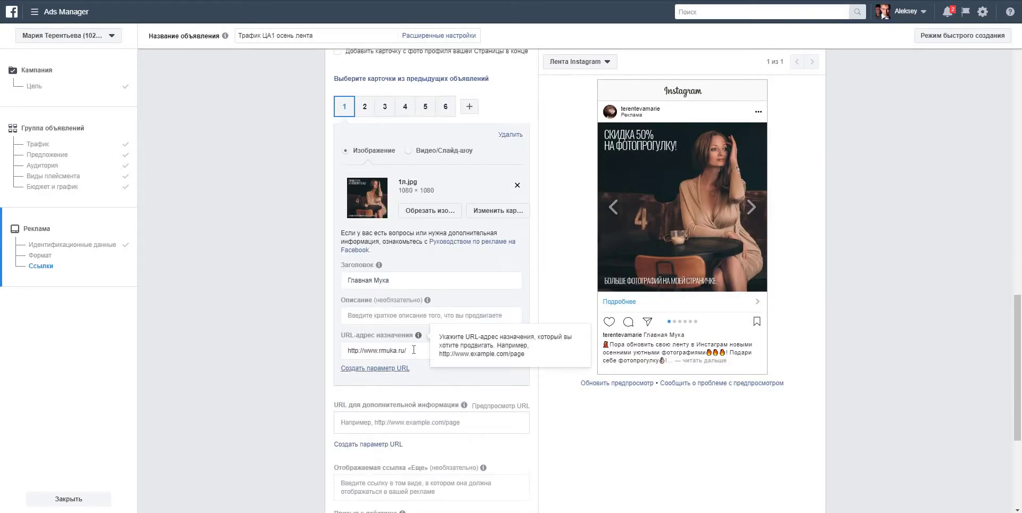
pyautogui.moveTo(410, 350); pyautogui.dragTo(334, 339)
pyautogui.write('https://www.instagram.com/terentevamarie/')
pyautogui.moveTo(394, 281); pyautogui.dragTo(347, 273)
pyautogui.hotkey('ctrl', 'x')
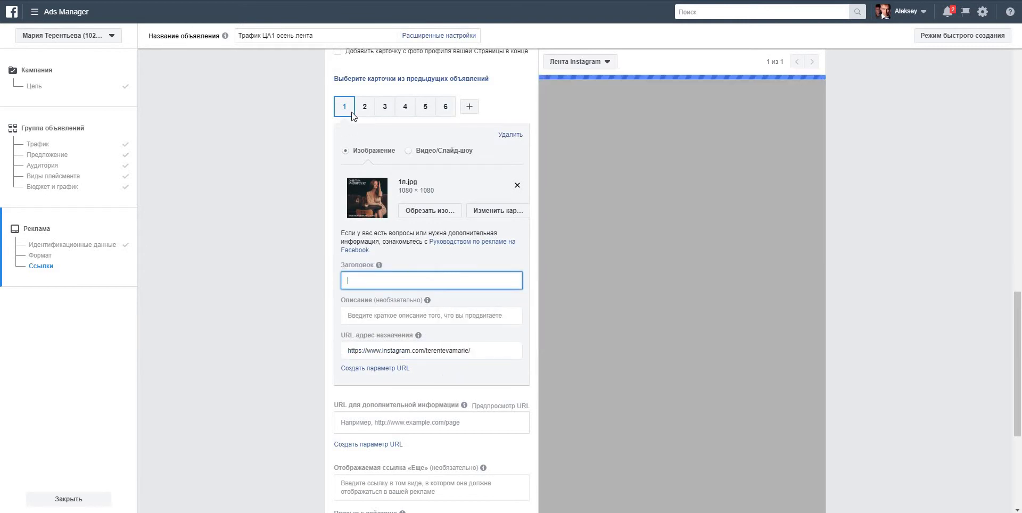
# Step: On carousel card 2, replace the destination URL with the photographer's Instagram profile link
pyautogui.click(365, 106)
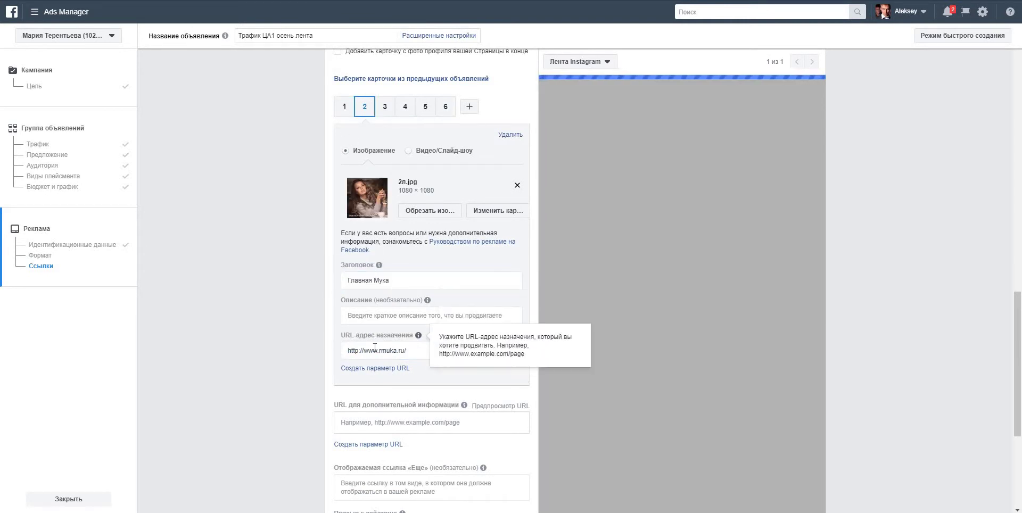
pyautogui.moveTo(410, 351); pyautogui.dragTo(343, 350)
pyautogui.hotkey('ctrl', 'v')
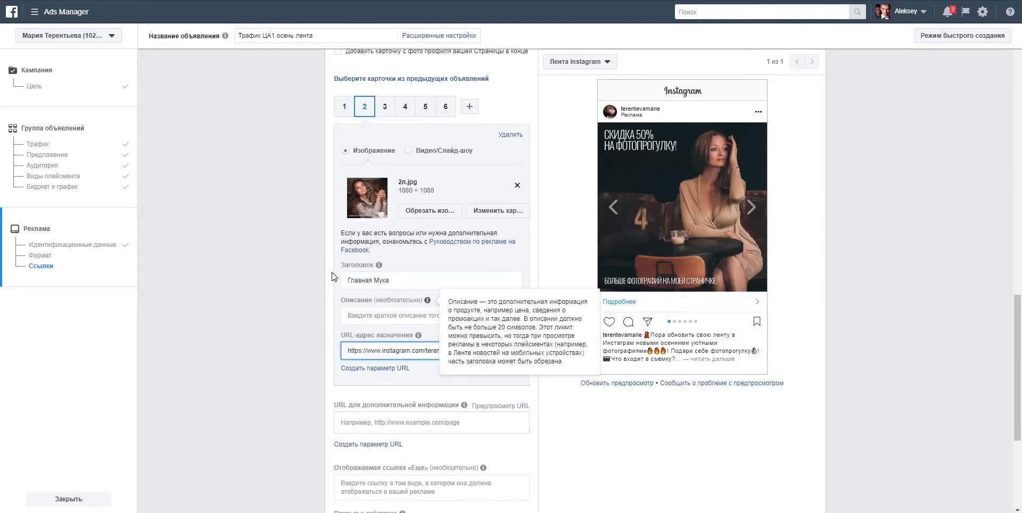
# Step: On carousel card 3, set the destination URL to the photographer's Instagram profile link and clear the headline "Главная Муха"
pyautogui.click(385, 106)
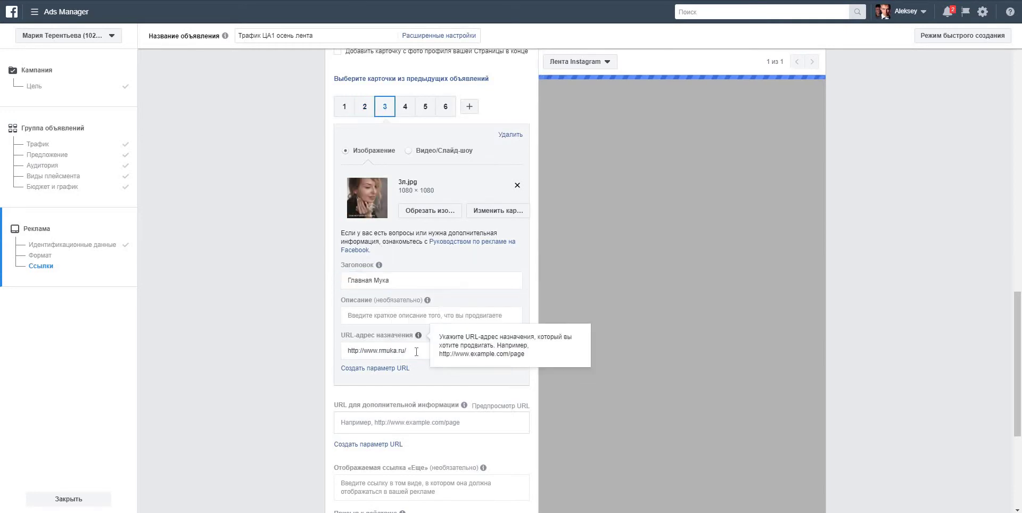
pyautogui.moveTo(417, 351); pyautogui.dragTo(326, 348)
pyautogui.hotkey('ctrl', 'v')
pyautogui.moveTo(390, 280); pyautogui.dragTo(331, 273)
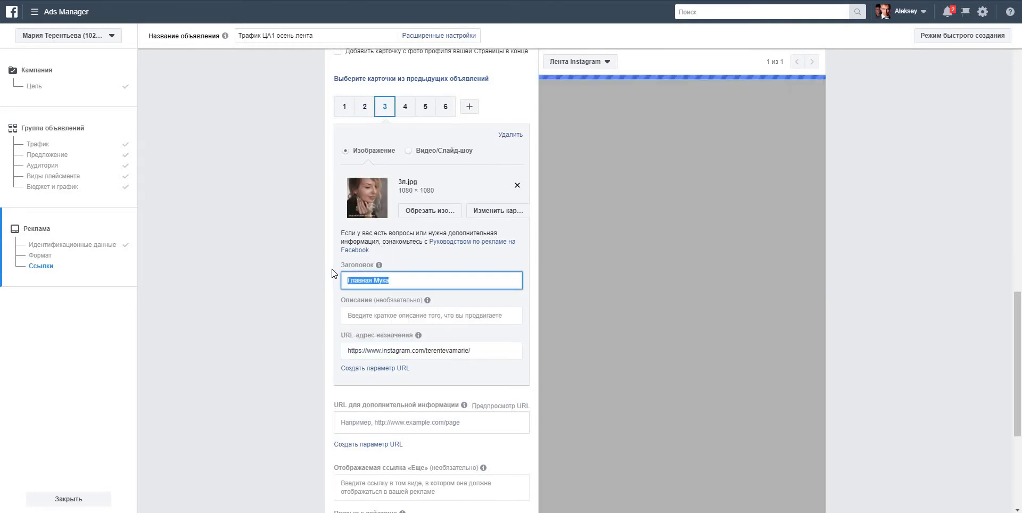
pyautogui.press('BackSpace')
# Step: Set the destination URL of carousel cards 4, 5 and 6 to the photographer's Instagram profile link
pyautogui.click(405, 106)
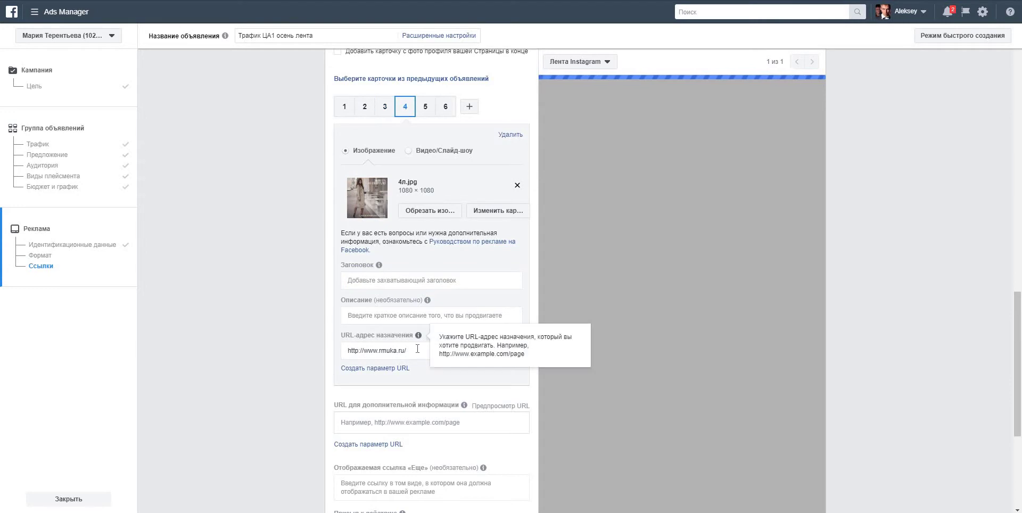
pyautogui.moveTo(418, 349); pyautogui.dragTo(326, 346)
pyautogui.hotkey('ctrl', 'v')
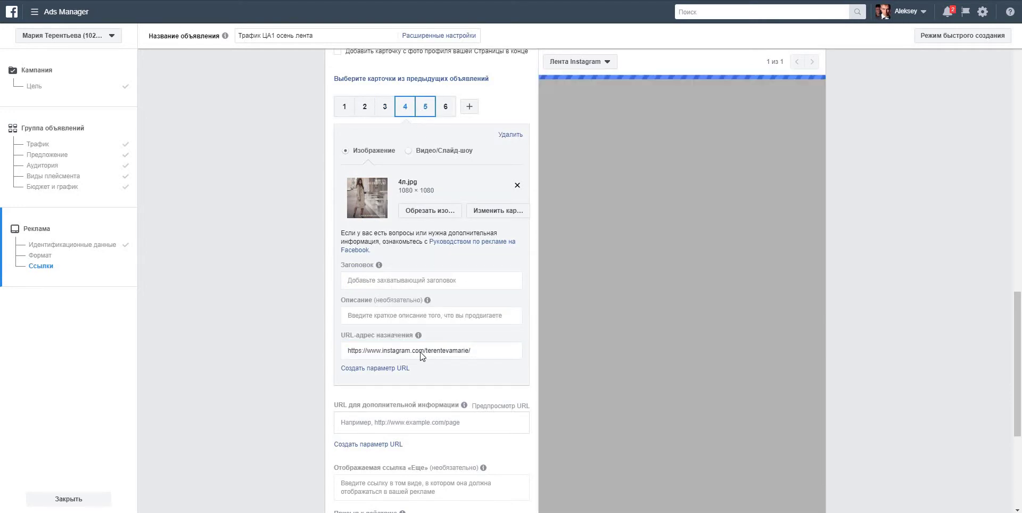
pyautogui.moveTo(420, 351); pyautogui.dragTo(337, 346)
pyautogui.hotkey('ctrl', 'v')
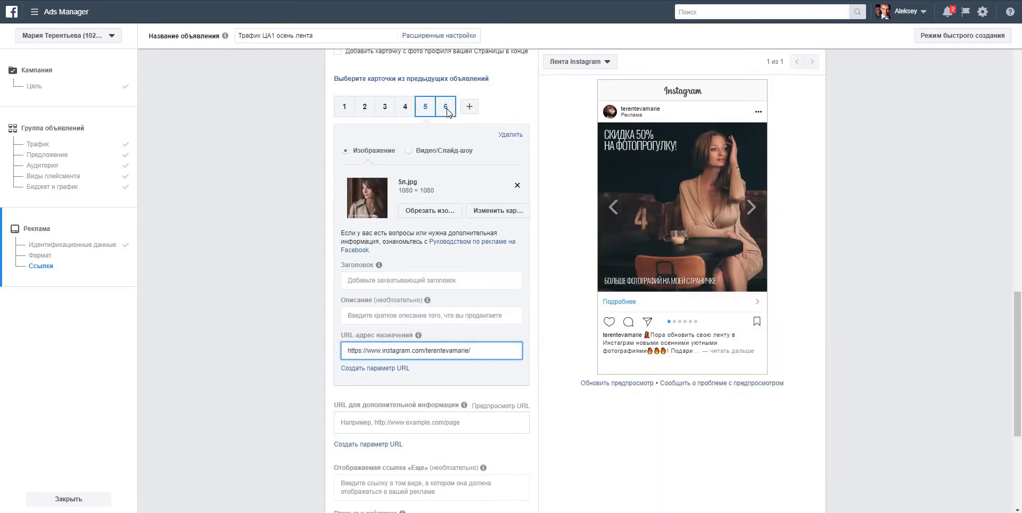
pyautogui.click(446, 108)
pyautogui.moveTo(418, 351); pyautogui.dragTo(330, 347)
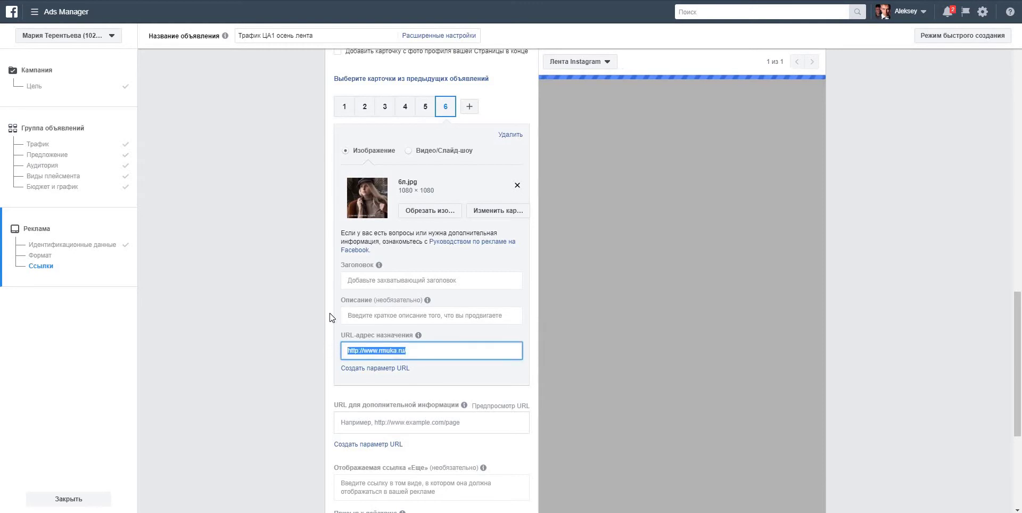
pyautogui.hotkey('ctrl', 'v')
# Step: Review the ad's identity, format and text, and check the headline and destination URL of the carousel cards
pyautogui.click(345, 107)
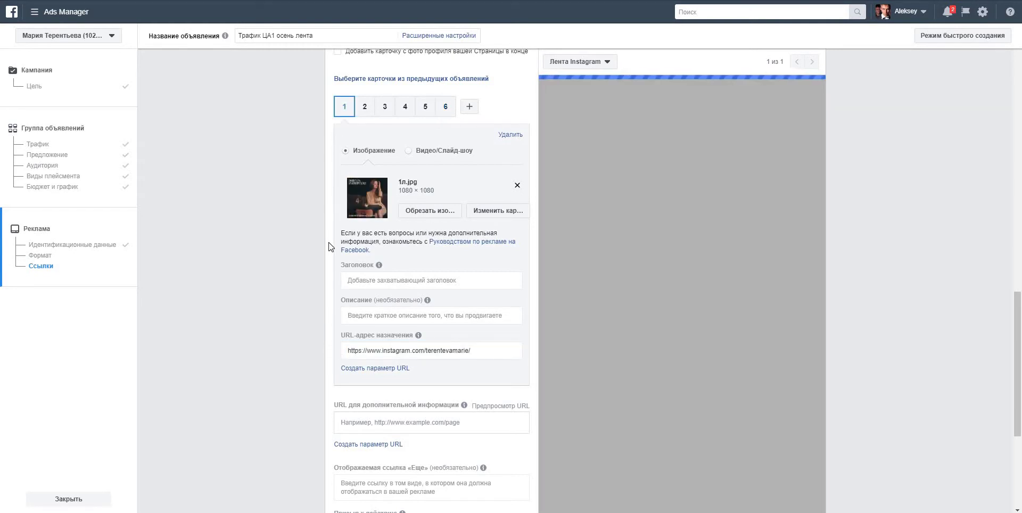
pyautogui.scroll(15, 330, 250)
pyautogui.scroll(2, 329, 253)
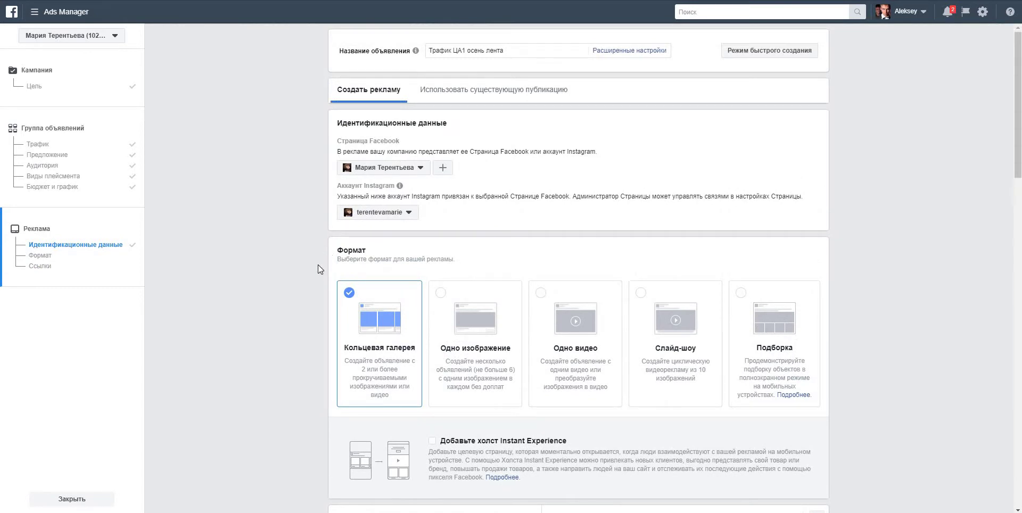
pyautogui.scroll(-2, 318, 264)
pyautogui.scroll(2, 317, 240)
pyautogui.scroll(-15, 304, 207)
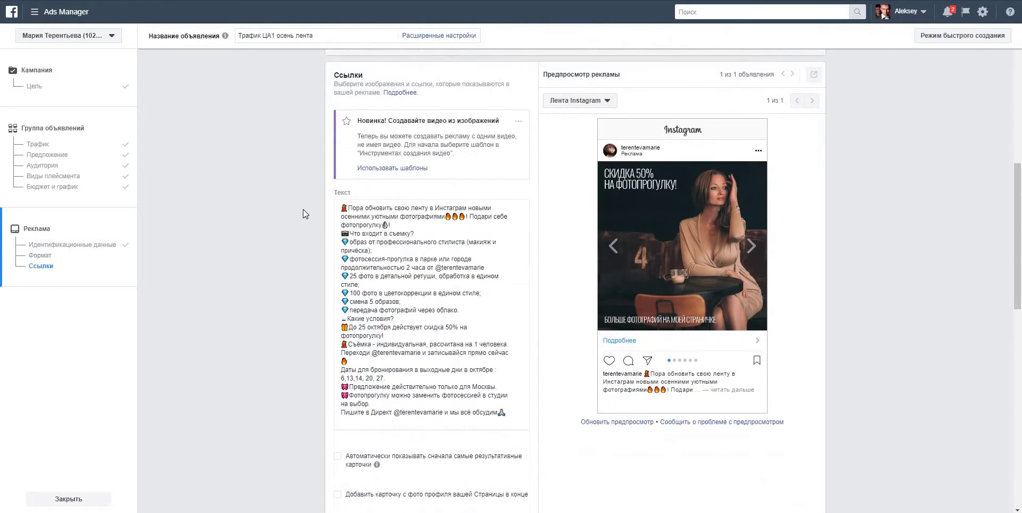
pyautogui.scroll(-5, 303, 209)
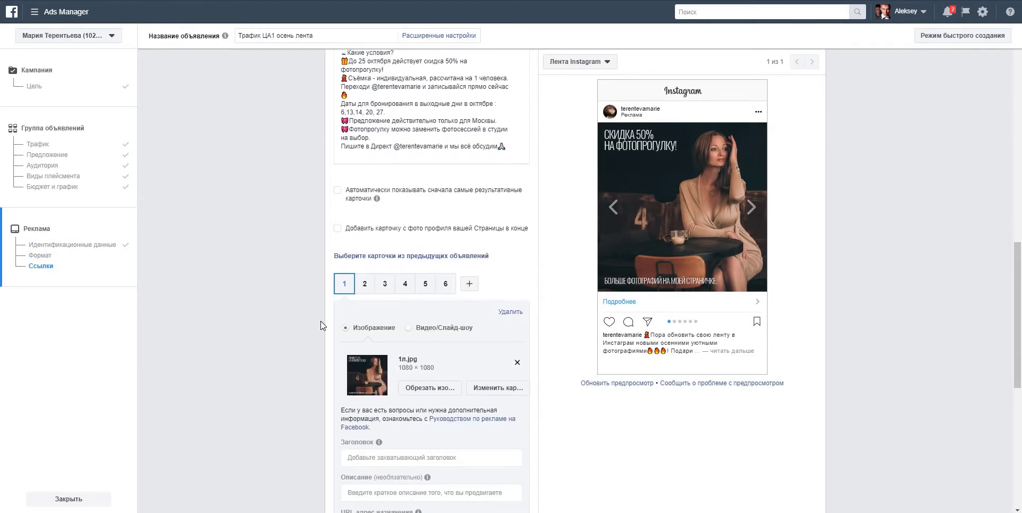
pyautogui.scroll(2, 320, 251)
pyautogui.click(364, 195)
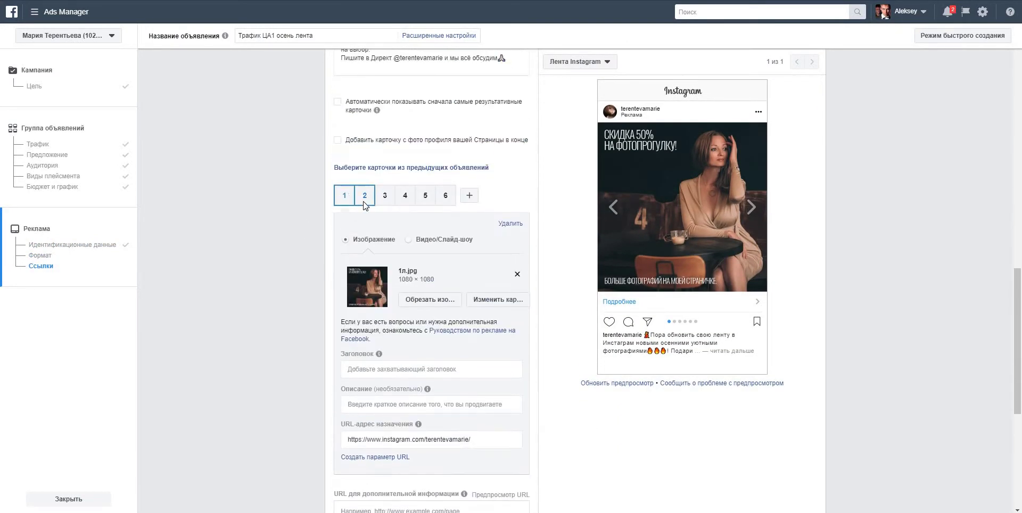
pyautogui.click(406, 195)
pyautogui.click(426, 196)
pyautogui.click(445, 195)
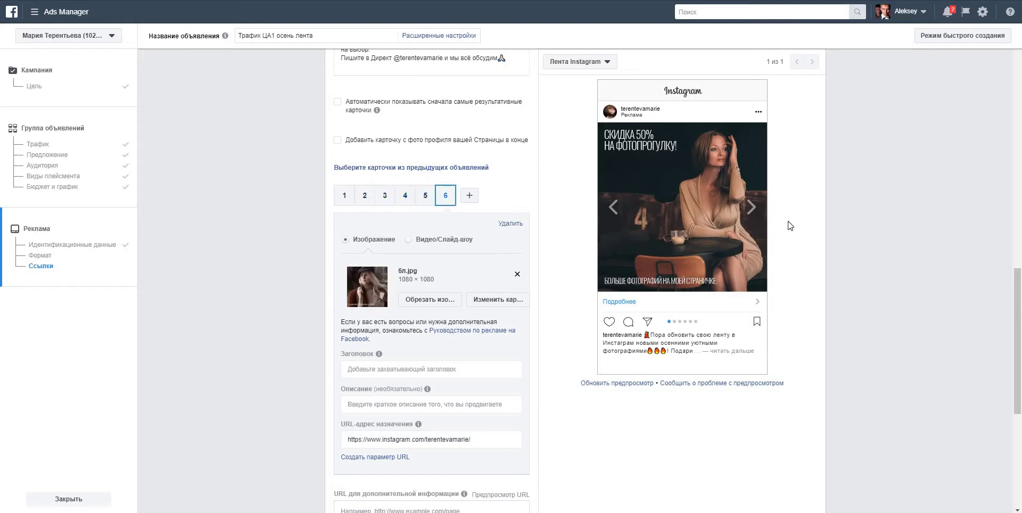
# Step: Page through all six carousel photos in the Instagram feed preview of the ad
pyautogui.click(752, 207)
pyautogui.click(752, 208)
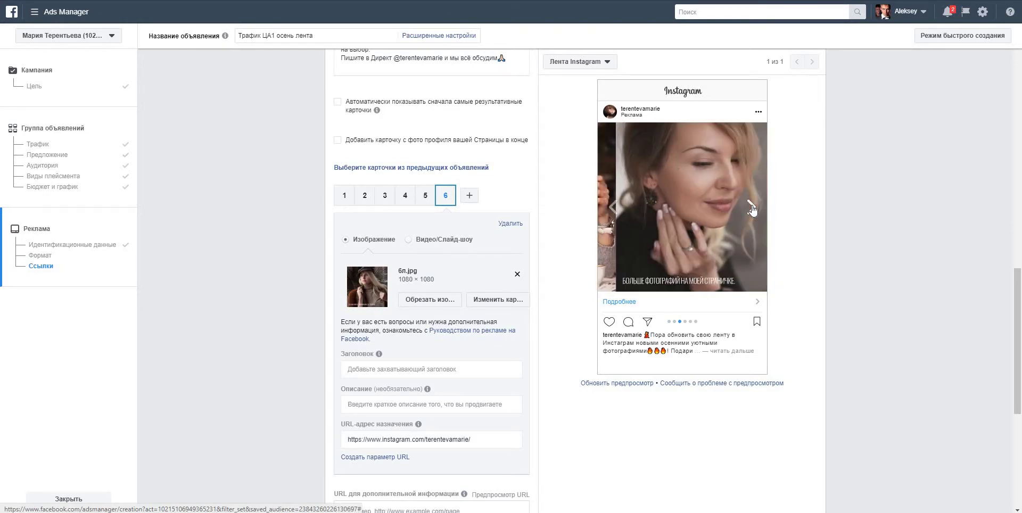
pyautogui.click(751, 208)
pyautogui.click(752, 207)
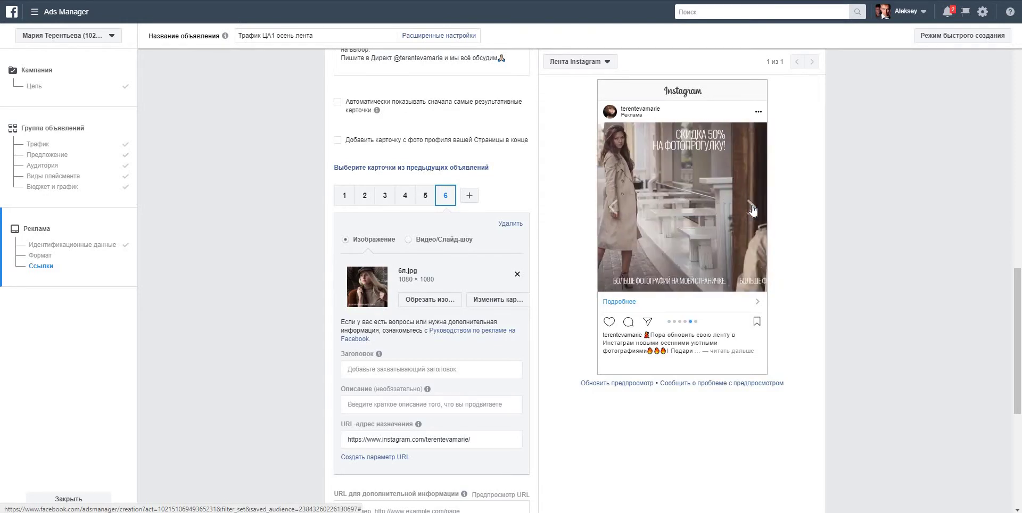
pyautogui.click(752, 207)
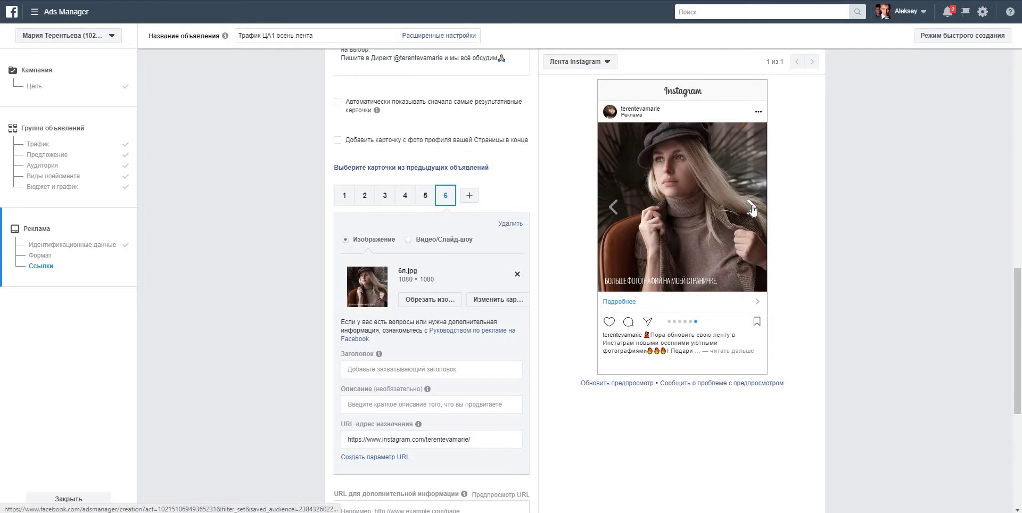
pyautogui.click(751, 207)
# Step: Submit the finished feed carousel ad "Трафик ЦА1 осень лента" for publishing
pyautogui.scroll(-6, 215, 271)
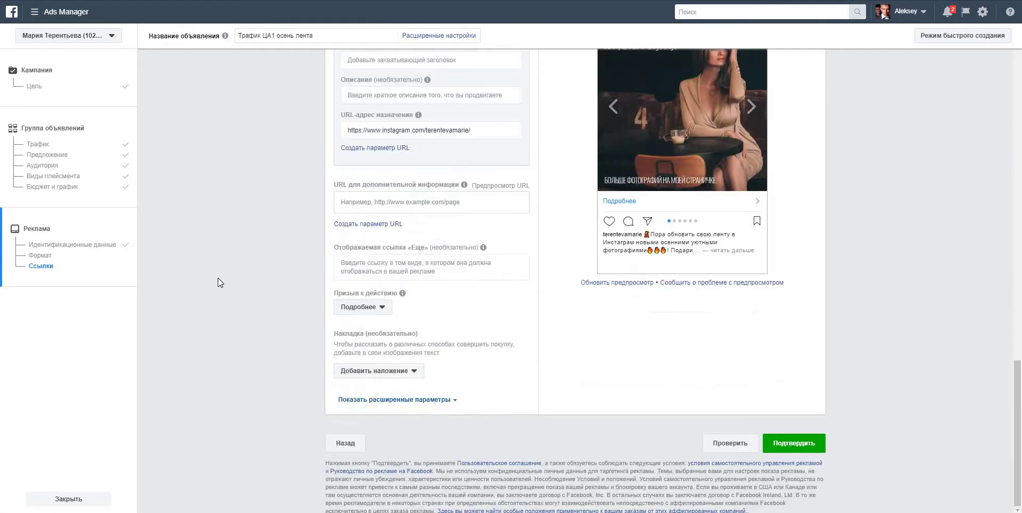
pyautogui.click(782, 445)
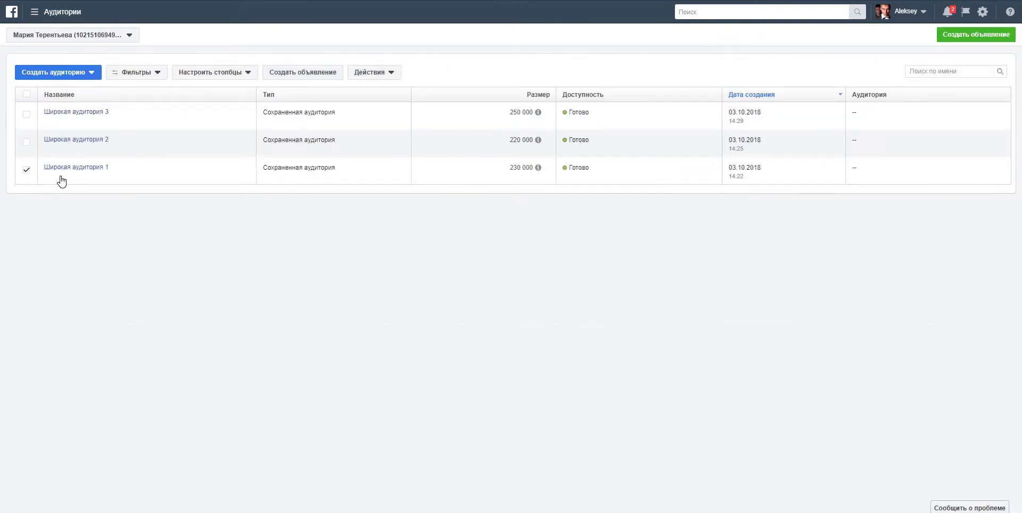
# Step: Start a new ad for "Широкая аудитория 1" and create its traffic campaign with the name "Трафик ЦА1 осень сторис"
pyautogui.click(322, 72)
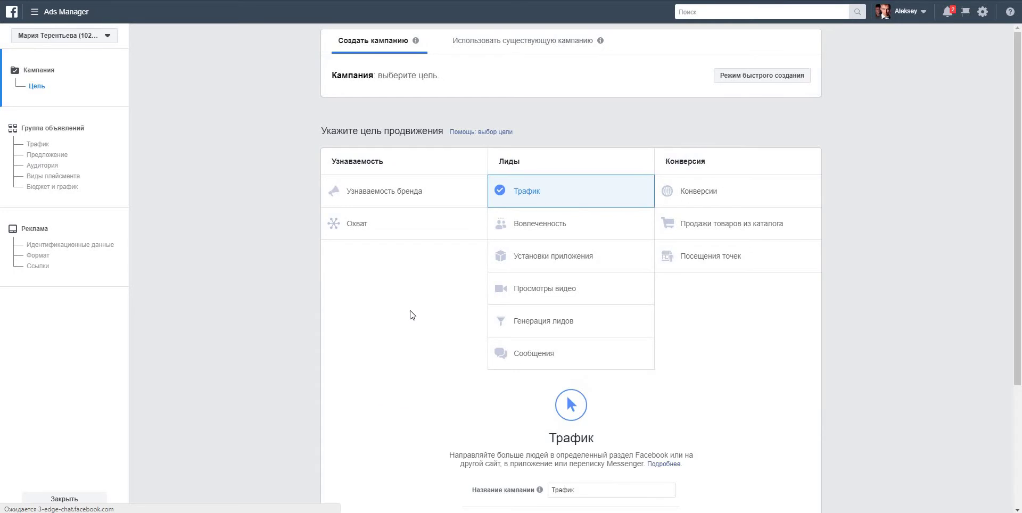
pyautogui.click(603, 401)
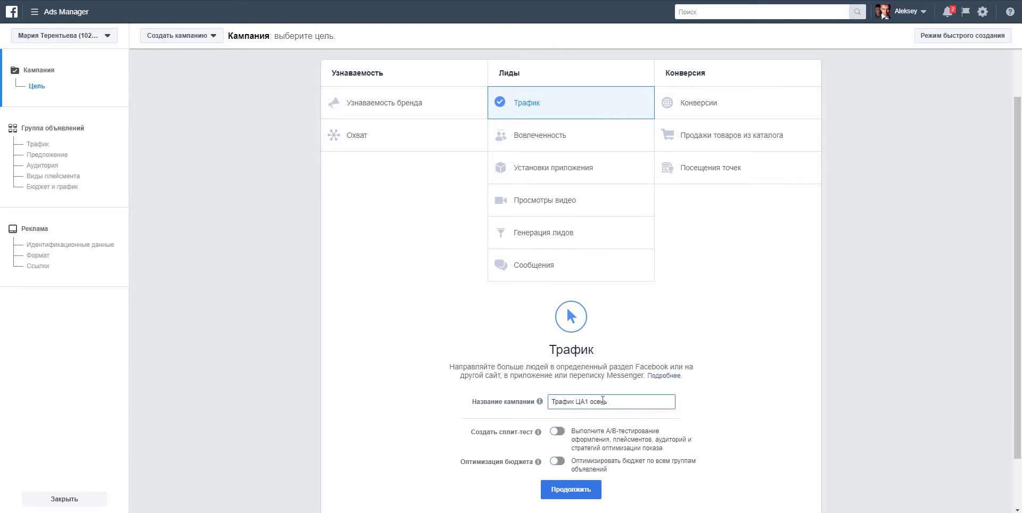
pyautogui.hotkey('ctrl', 'a')
pyautogui.hotkey('ctrl', 'c')
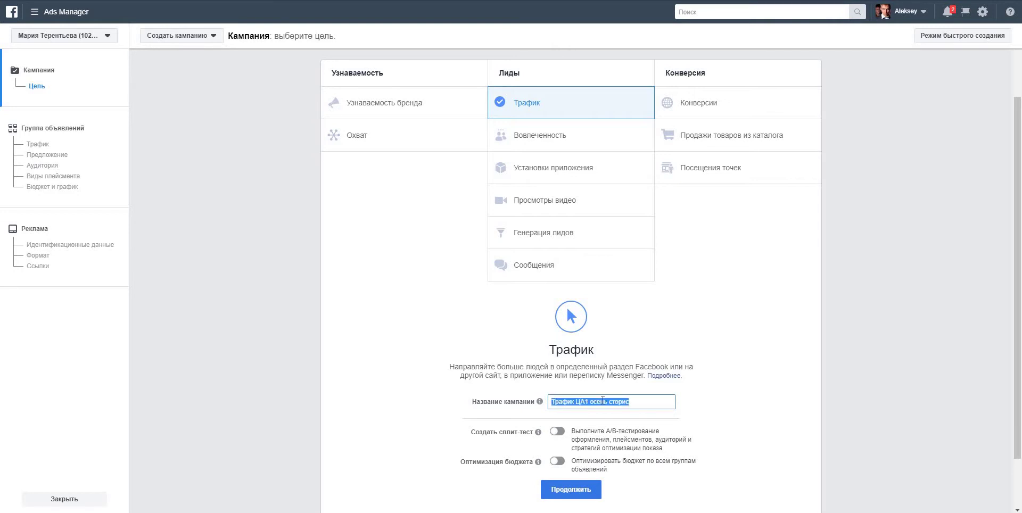
pyautogui.click(586, 491)
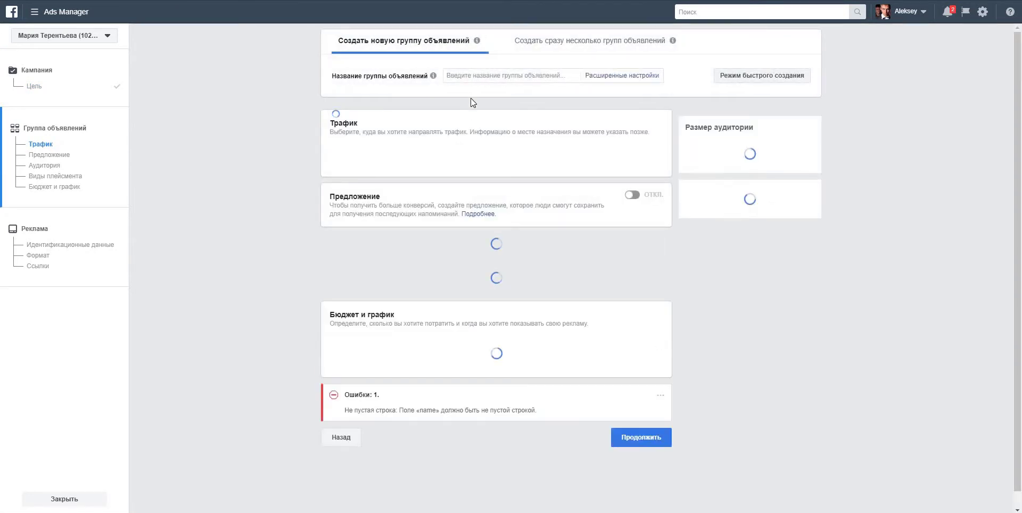
# Step: Name the ad set "Трафик ЦА1 осень сторис" and switch it from automatic to manually edited placements
pyautogui.click(470, 77)
pyautogui.hotkey('ctrl', 'v')
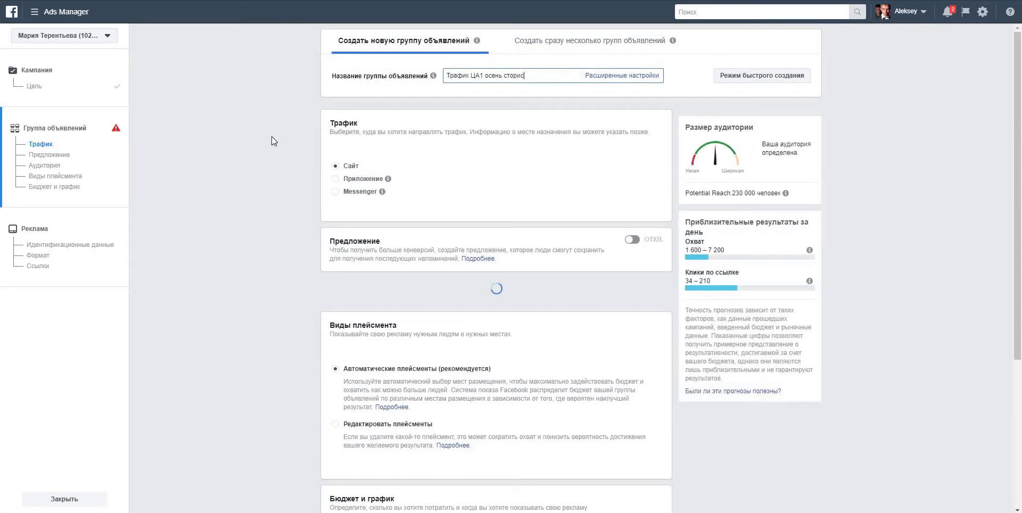
pyautogui.scroll(-8, 272, 140)
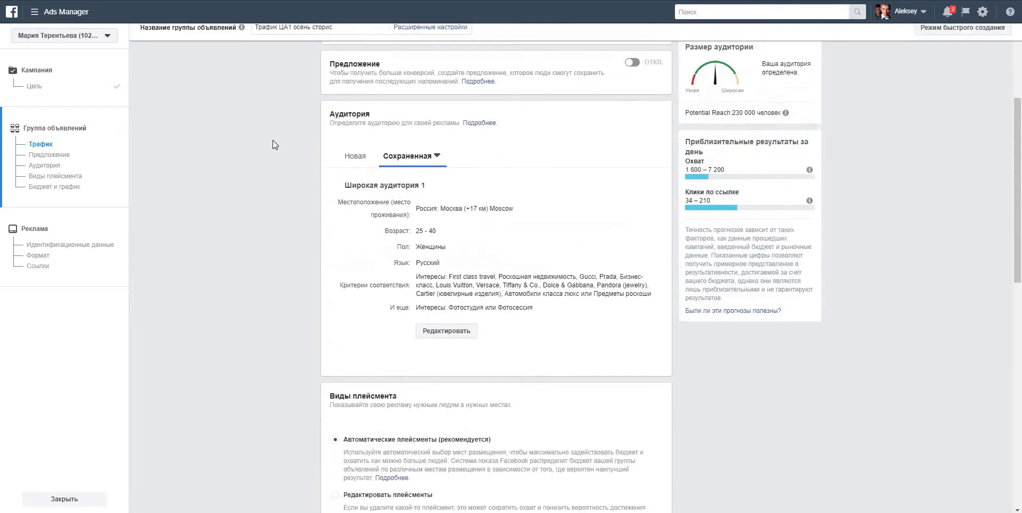
pyautogui.click(338, 326)
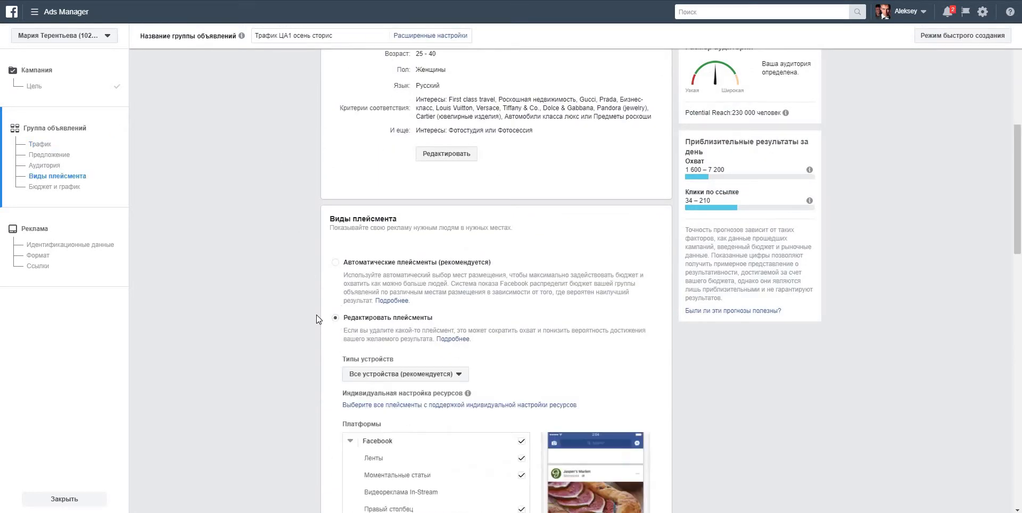
# Step: Limit the placements to Instagram Stories by excluding Facebook, the Instagram feed, Audience Network and Messenger
pyautogui.scroll(-3, 510, 272)
pyautogui.click(523, 265)
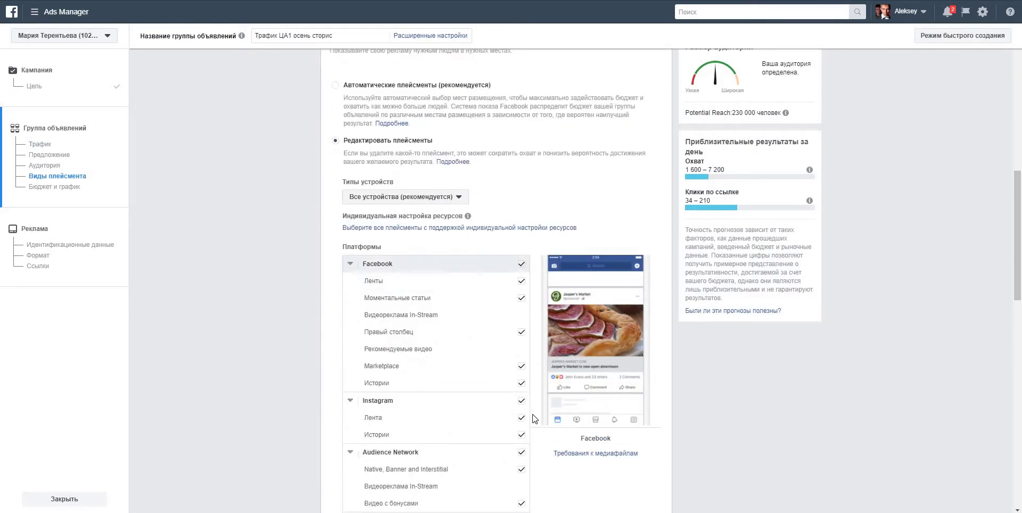
pyautogui.click(523, 454)
pyautogui.scroll(-3, 547, 430)
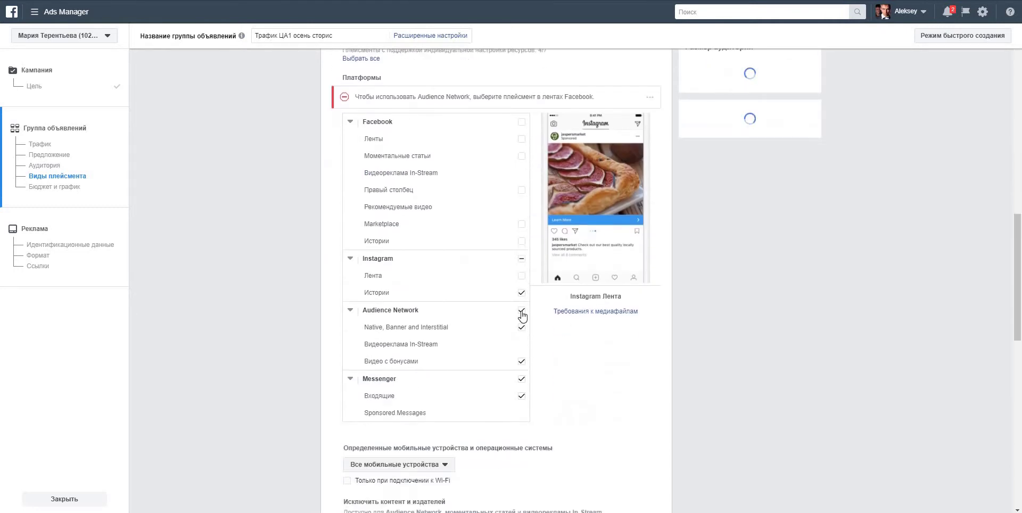
pyautogui.click(522, 310)
pyautogui.click(522, 379)
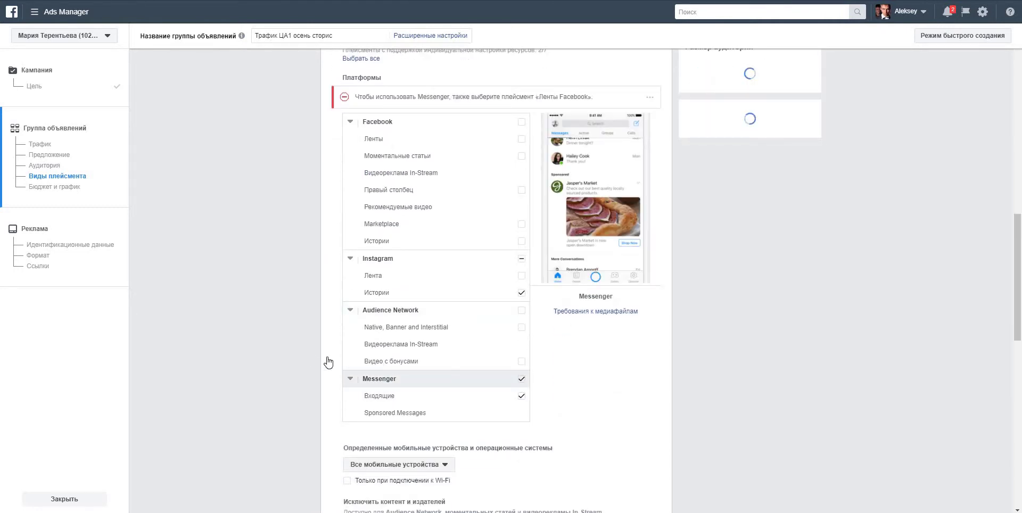
pyautogui.scroll(-7, 319, 341)
# Step: Restrict delivery to Wi-Fi connections, replace the daily budget amount, and continue to the ad settings
pyautogui.click(347, 99)
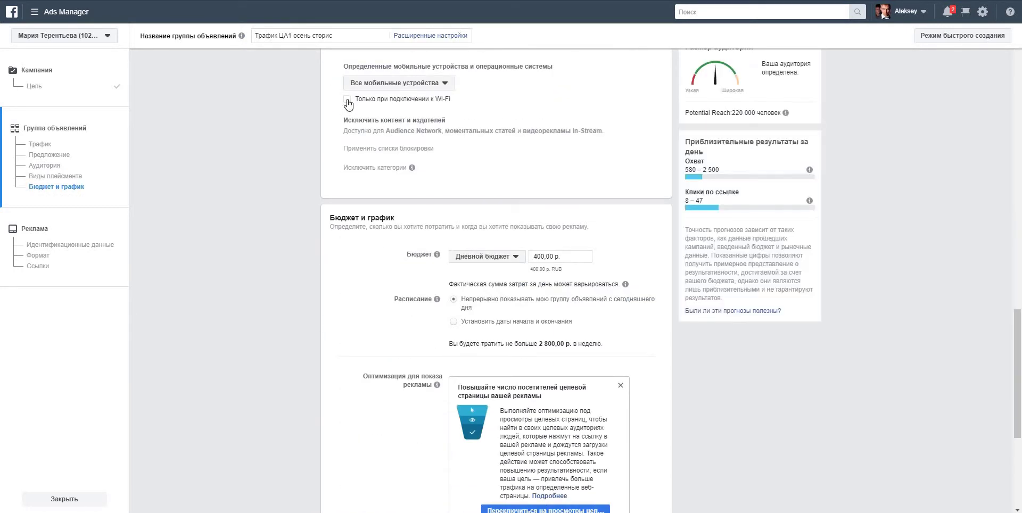
pyautogui.moveTo(537, 257); pyautogui.dragTo(433, 259)
pyautogui.write('1')
pyautogui.scroll(-5, 338, 310)
pyautogui.click(617, 505)
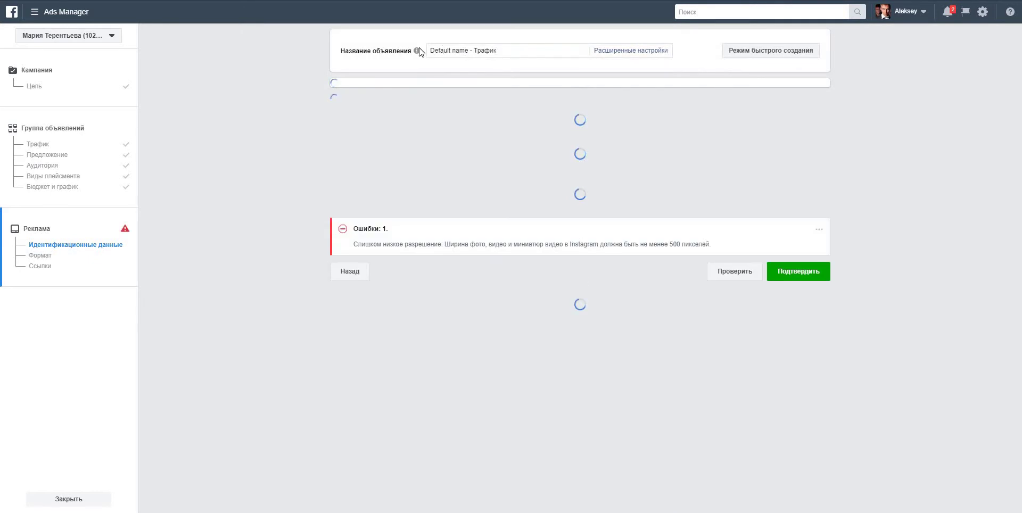
# Step: Name the ad "Трафик ЦА1 осень сторис" and choose the photographer's Facebook page as its identity
pyautogui.tripleClick(510, 51)
pyautogui.hotkey('ctrl', 'v')
pyautogui.click(370, 169)
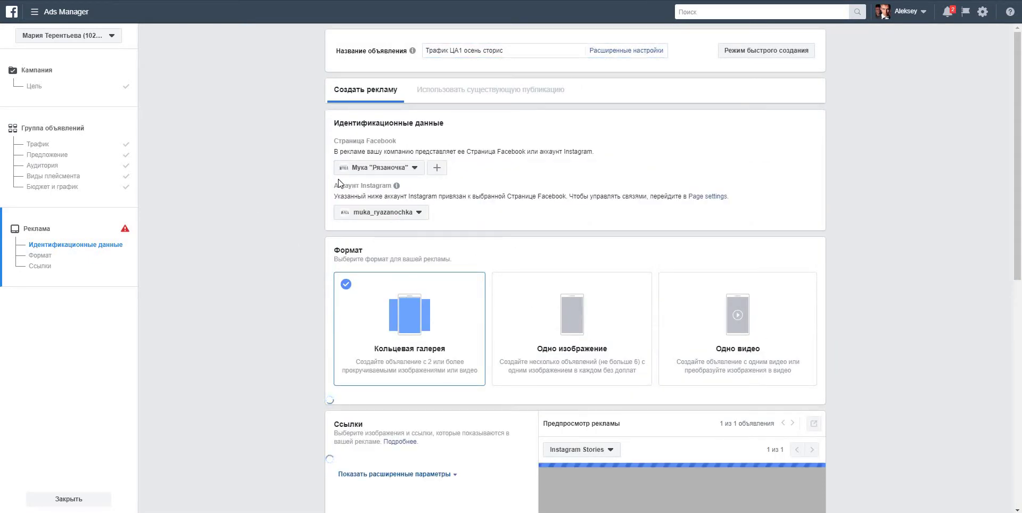
pyautogui.scroll(-5, 390, 280)
pyautogui.scroll(-10, 390, 281)
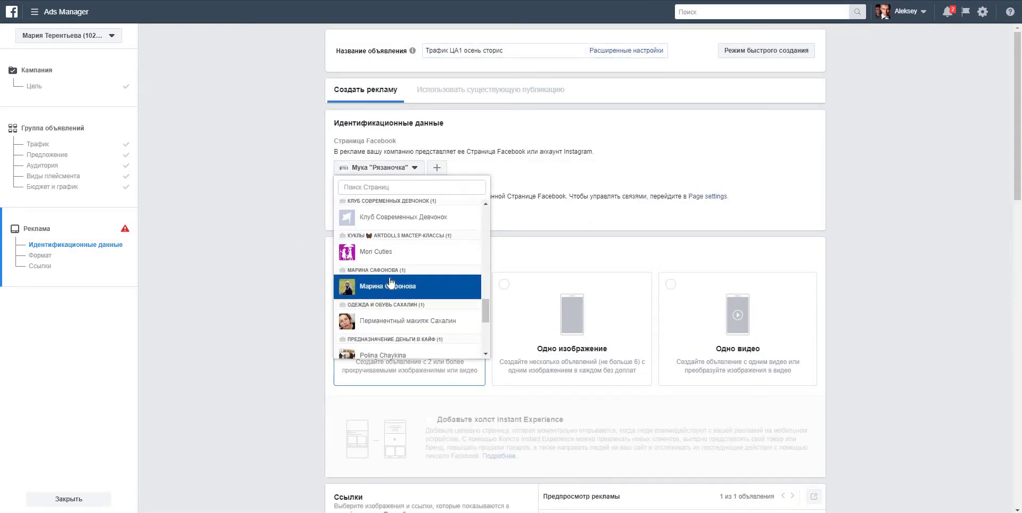
pyautogui.scroll(8, 390, 276)
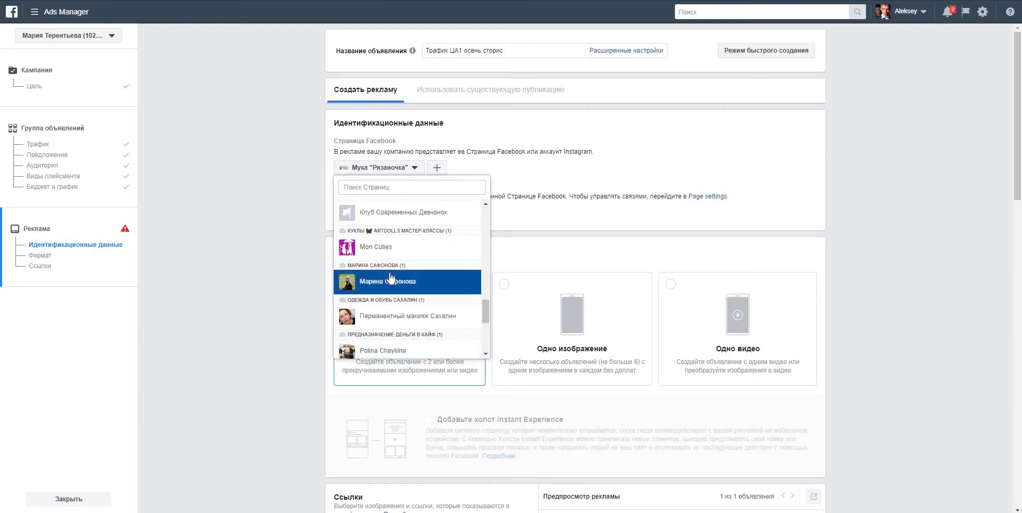
pyautogui.click(394, 236)
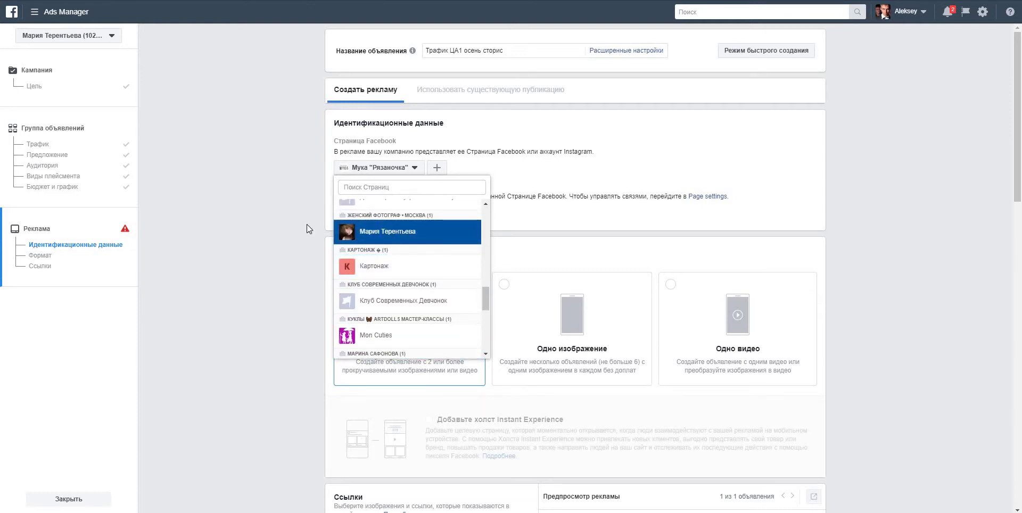
# Step: Upload 1c.jpg from the Осень > Сторис folder as the image of the first carousel card
pyautogui.scroll(-5, 281, 231)
pyautogui.scroll(-3, 284, 233)
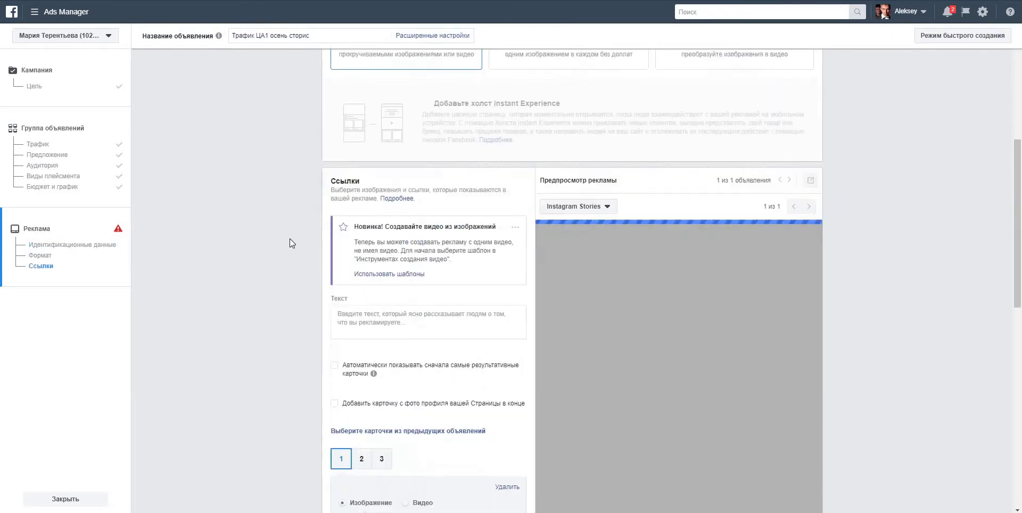
pyautogui.click(515, 410)
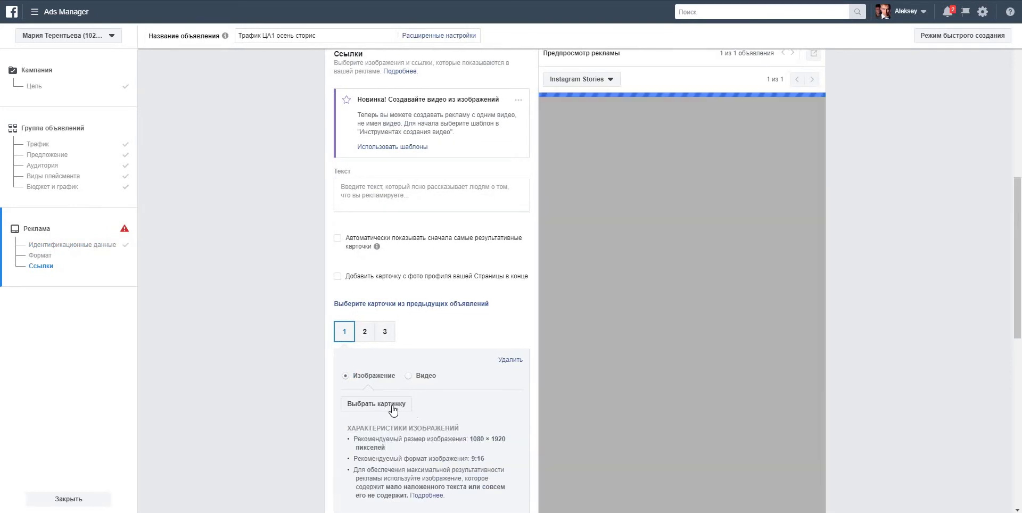
pyautogui.click(402, 403)
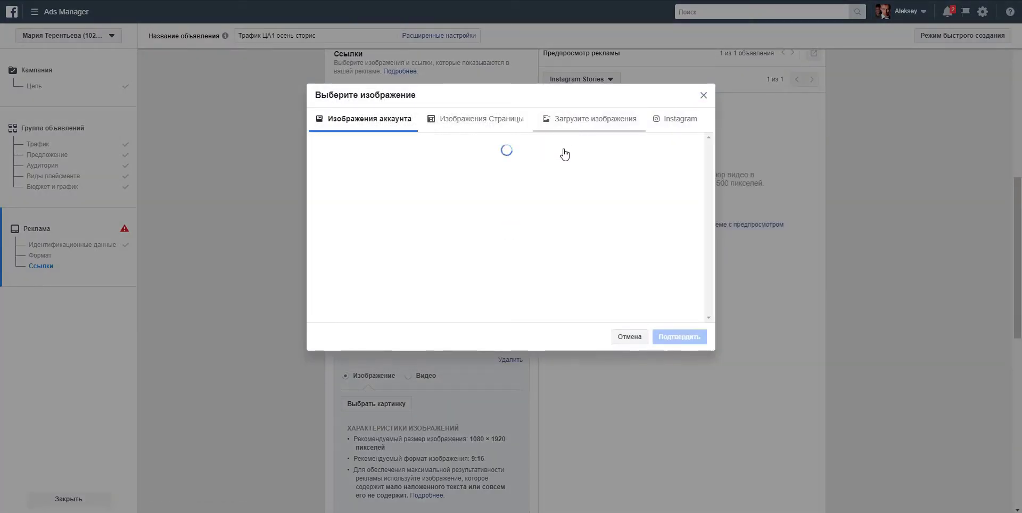
pyautogui.click(582, 120)
pyautogui.click(509, 228)
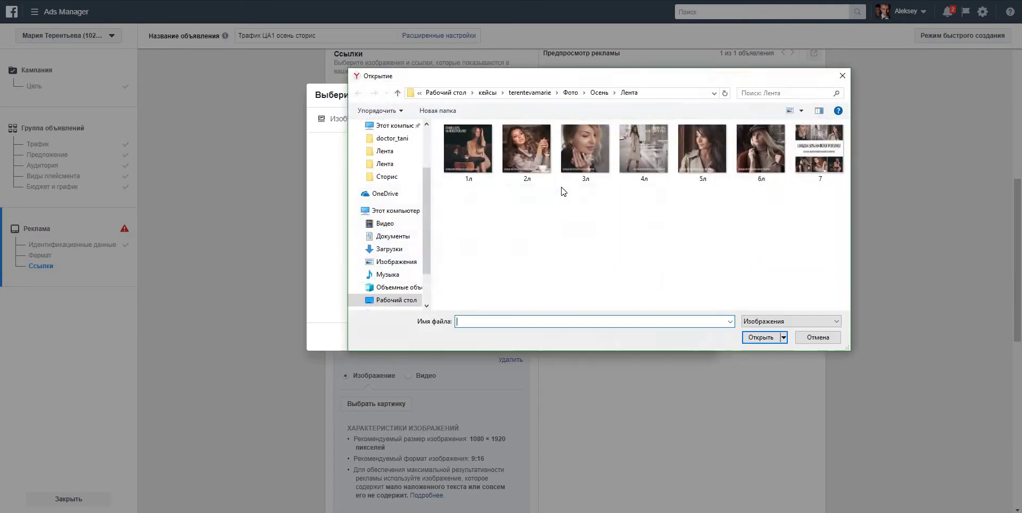
pyautogui.click(603, 94)
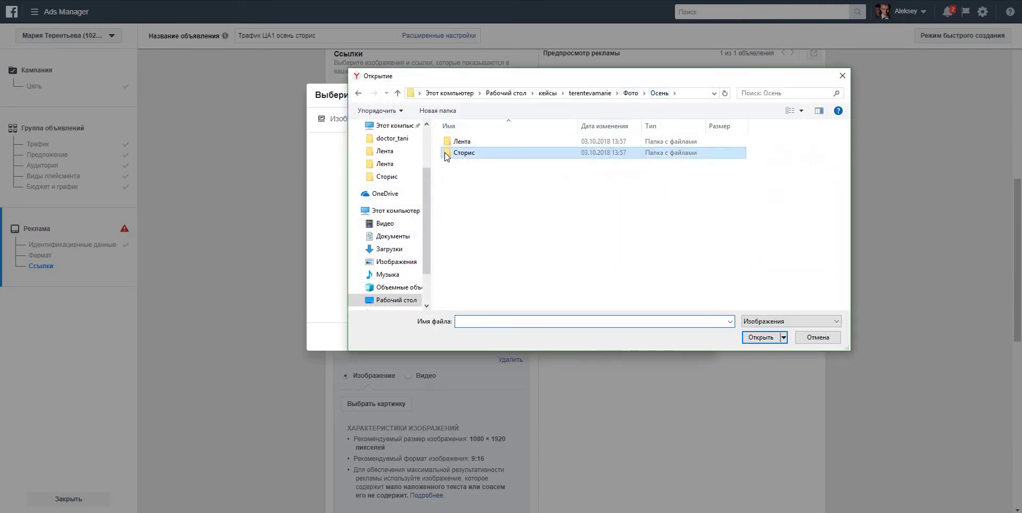
pyautogui.doubleClick(446, 153)
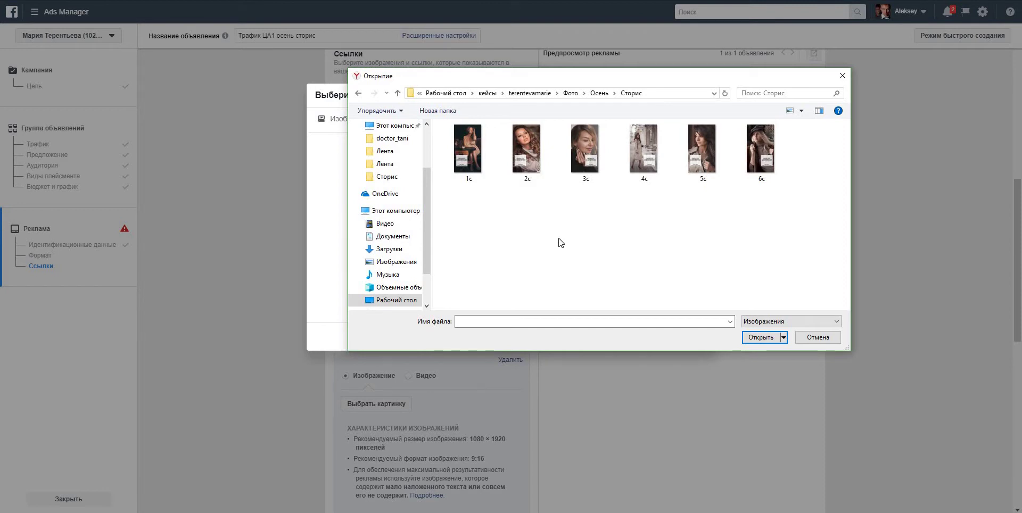
pyautogui.click(488, 178)
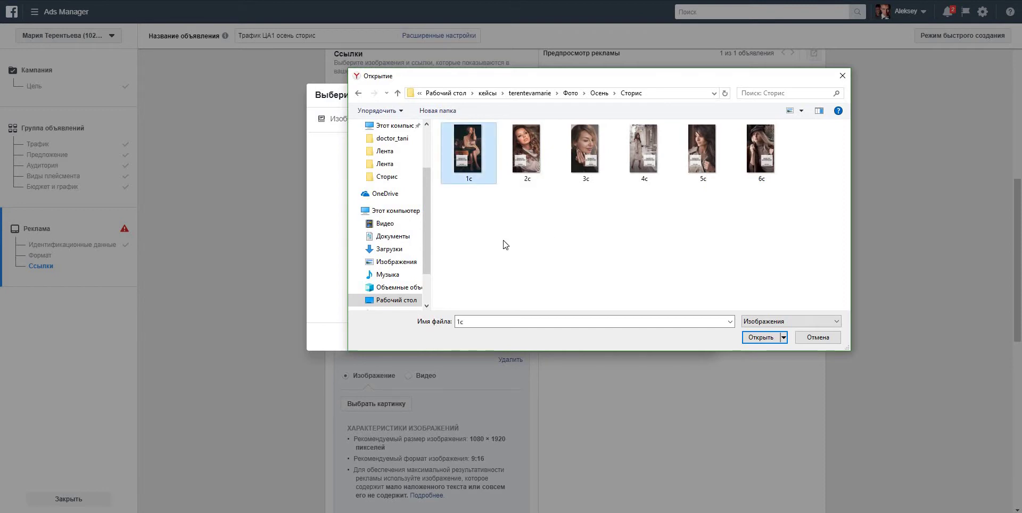
pyautogui.click(758, 341)
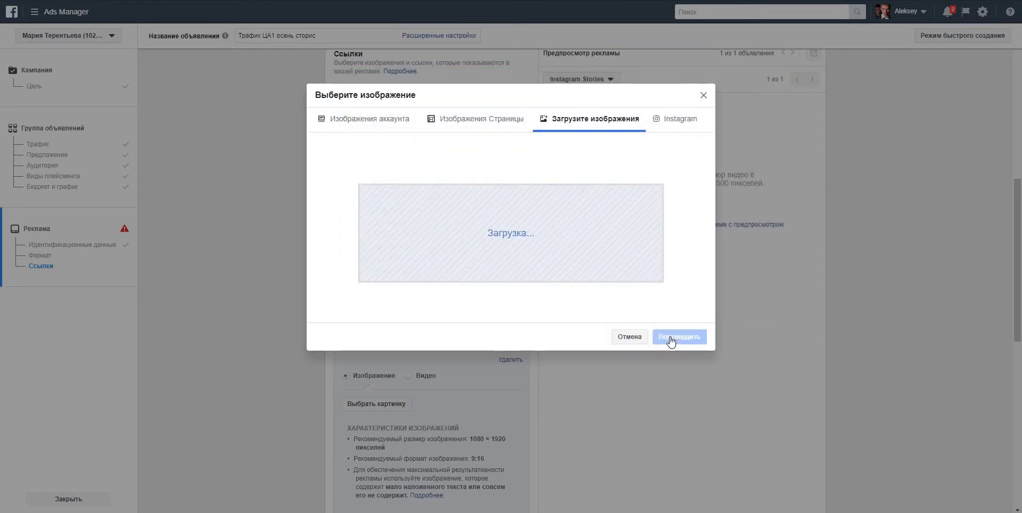
pyautogui.click(669, 340)
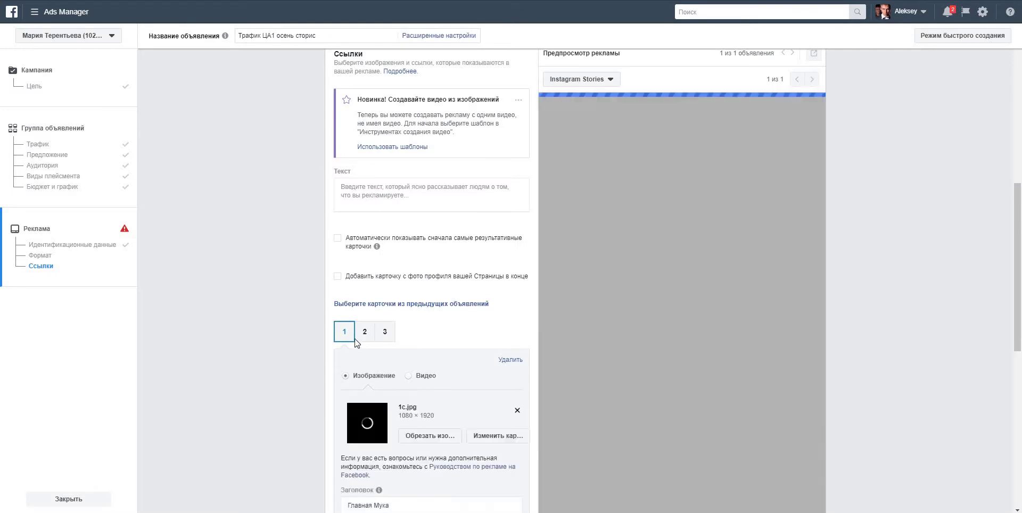
# Step: Upload 2c.jpg from the Сторис folder as the image of the second carousel card
pyautogui.click(365, 331)
pyautogui.click(395, 406)
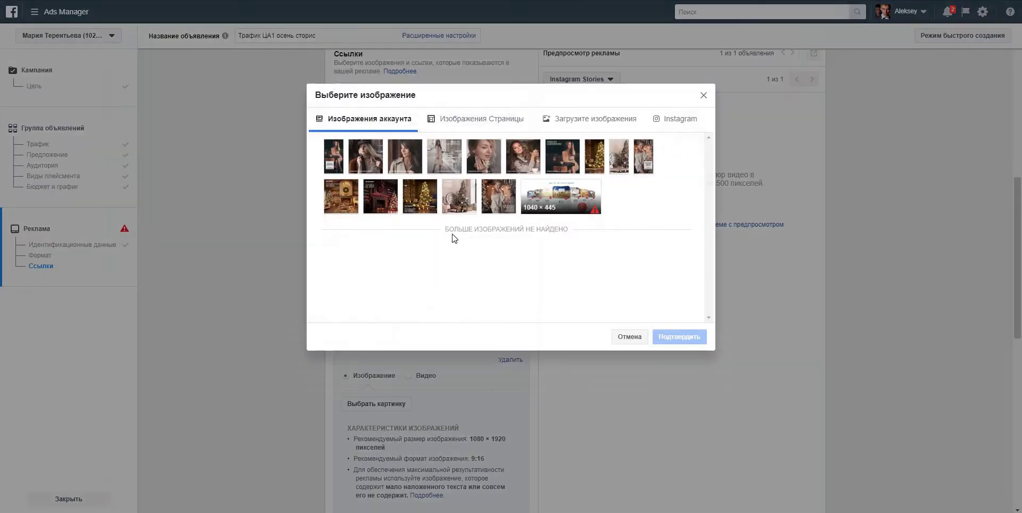
pyautogui.click(596, 117)
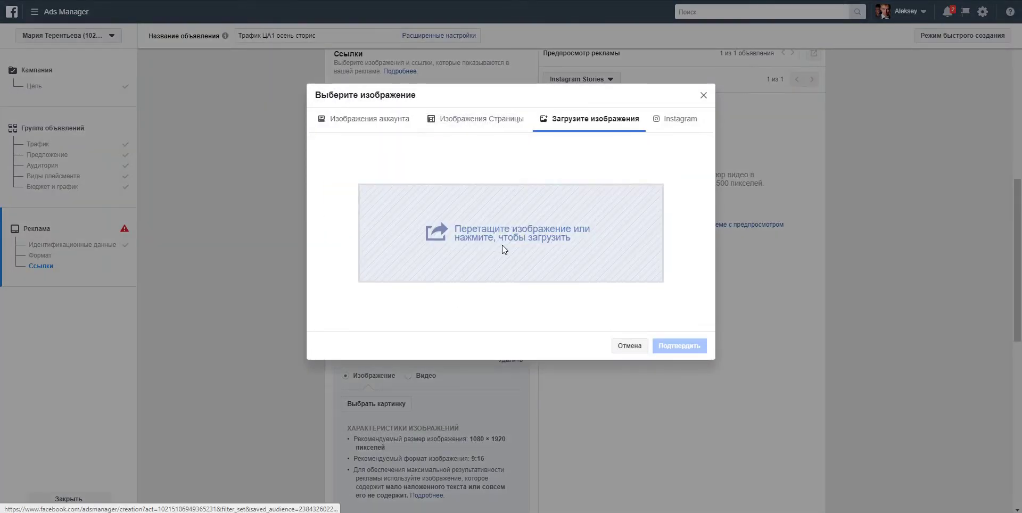
pyautogui.click(503, 245)
pyautogui.click(525, 146)
pyautogui.doubleClick(525, 146)
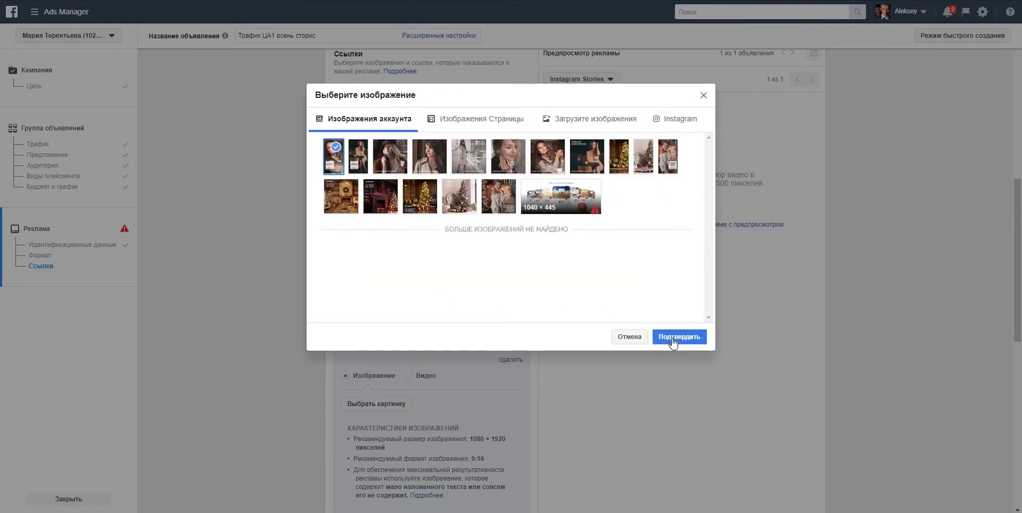
pyautogui.click(672, 338)
# Step: Upload 3c.jpg from the Сторис folder as the image of the third carousel card
pyautogui.click(387, 335)
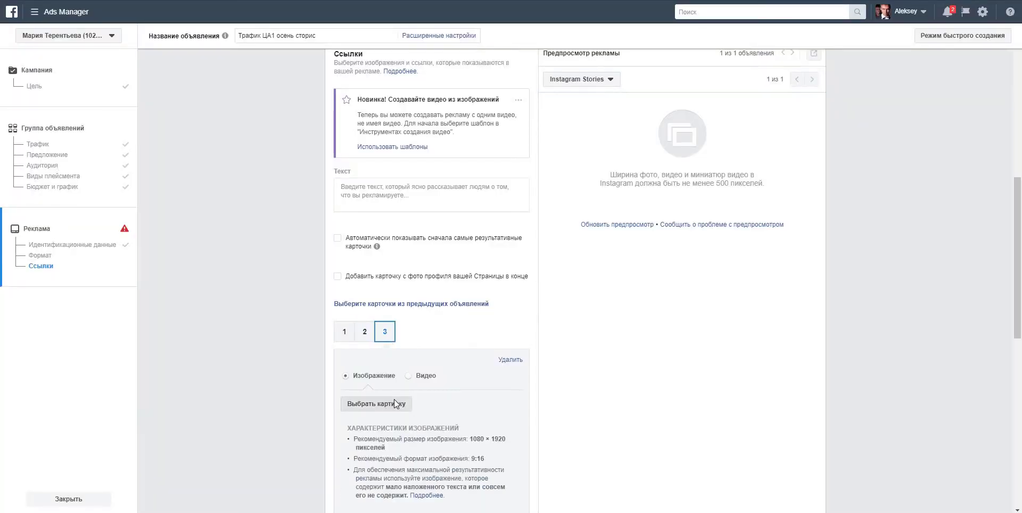
pyautogui.click(394, 403)
pyautogui.click(594, 120)
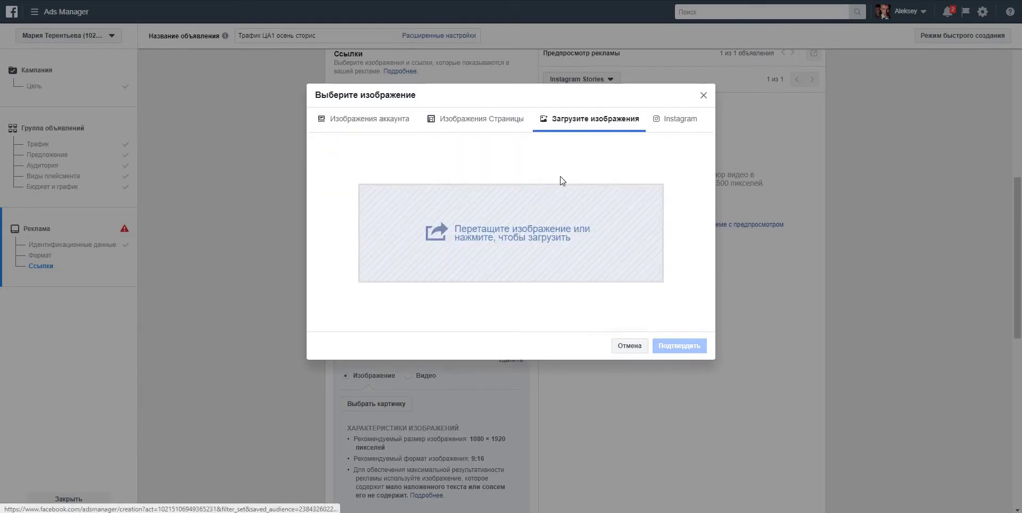
pyautogui.click(519, 224)
pyautogui.doubleClick(592, 151)
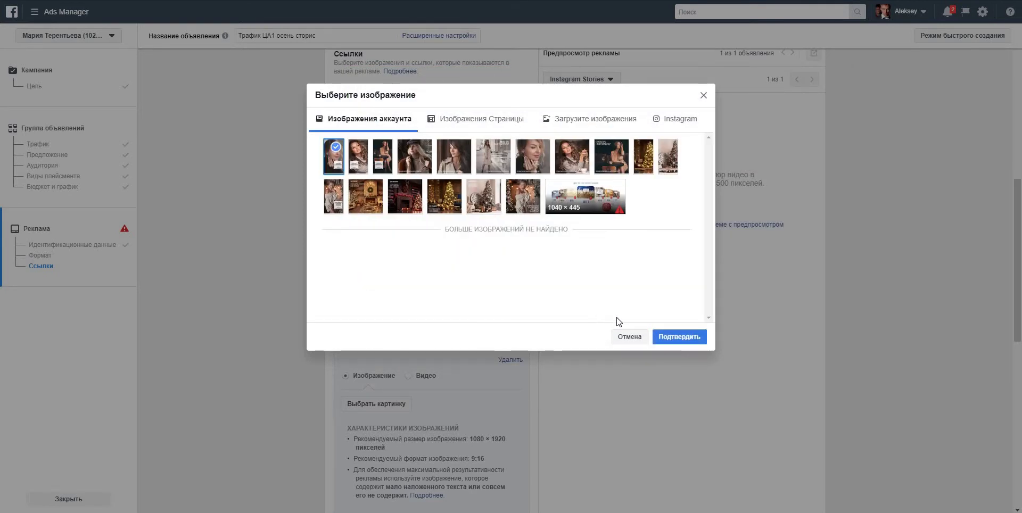
pyautogui.click(679, 338)
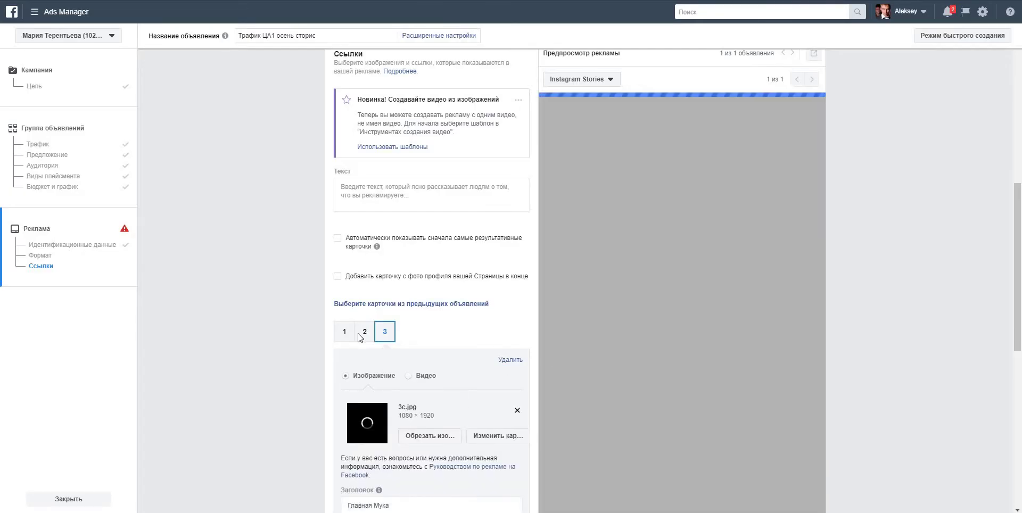
# Step: Clear the first card's headline and set its destination URL to the photographer's Instagram profile
pyautogui.click(343, 332)
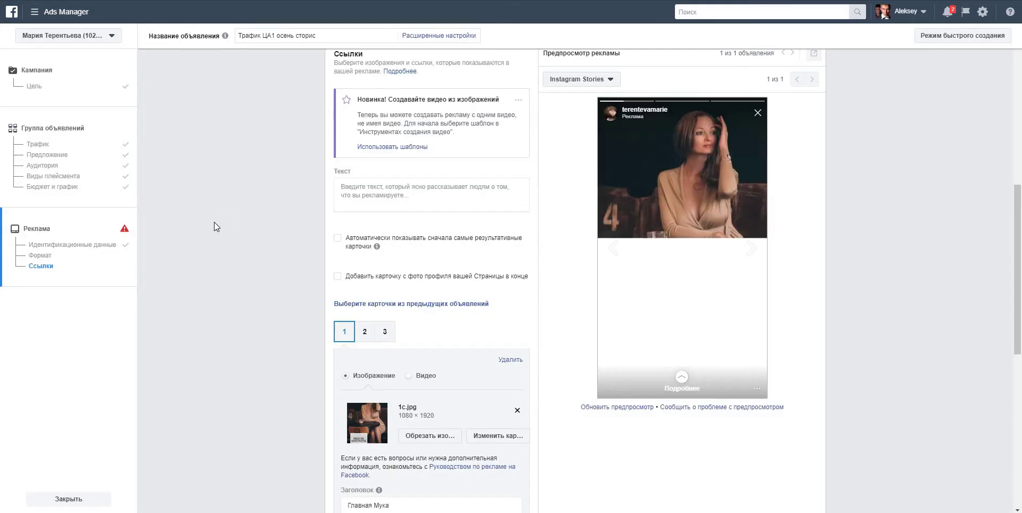
pyautogui.scroll(-5, 372, 315)
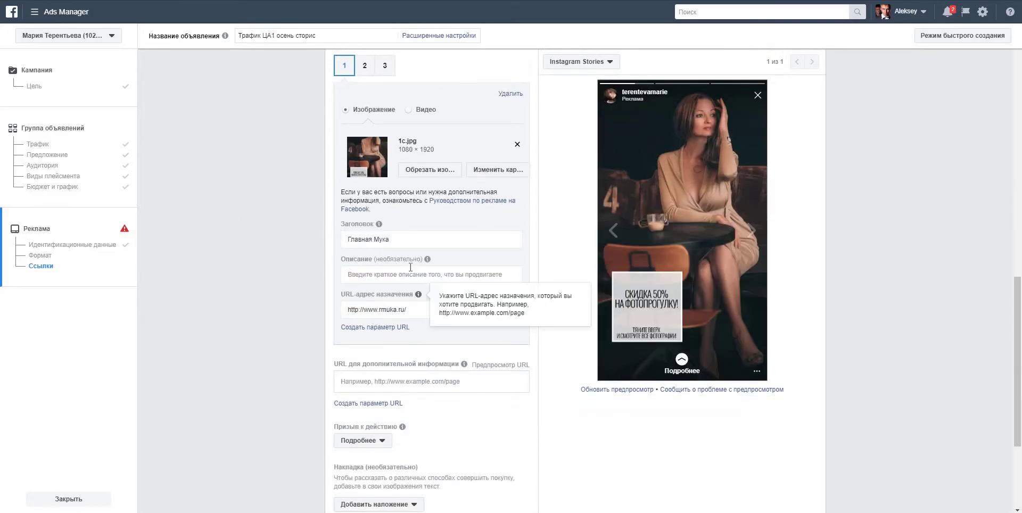
pyautogui.moveTo(394, 240); pyautogui.dragTo(336, 239)
pyautogui.press('BackSpace')
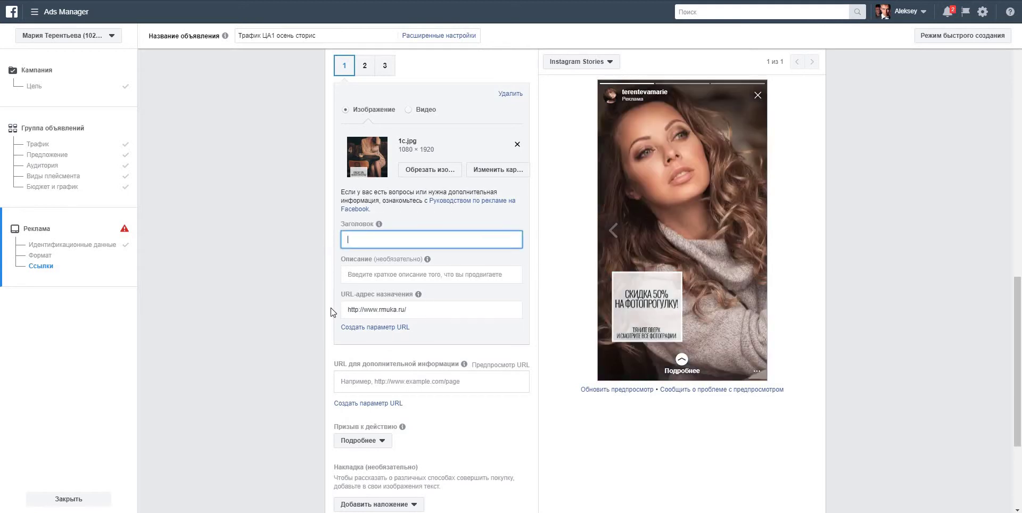
pyautogui.moveTo(331, 312); pyautogui.dragTo(410, 310)
# Step: Point the second card's destination URL to the photographer's Instagram profile and clear its headline
pyautogui.click(365, 65)
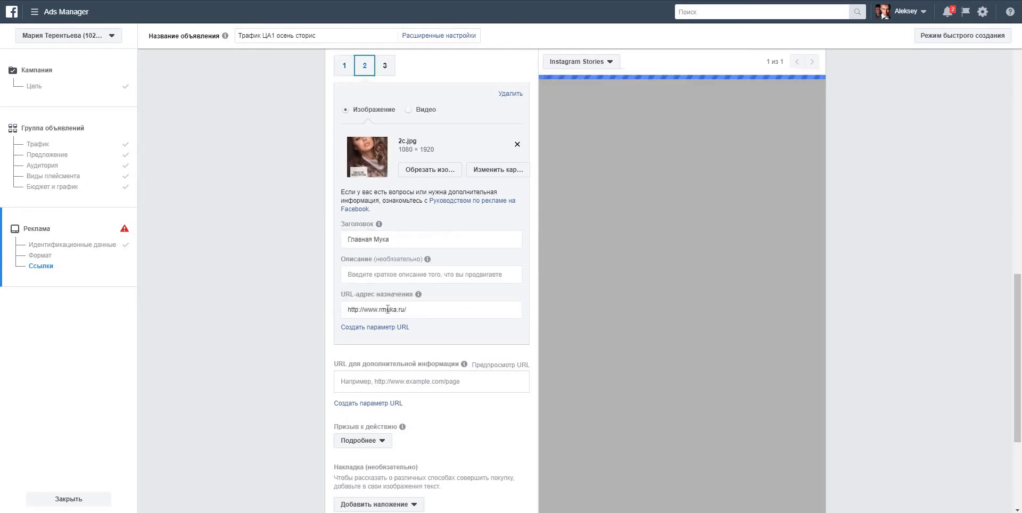
pyautogui.tripleClick(388, 309)
pyautogui.write('https://www.instagram.com/terentevamarie/')
pyautogui.moveTo(394, 240); pyautogui.dragTo(343, 240)
pyautogui.press('BackSpace')
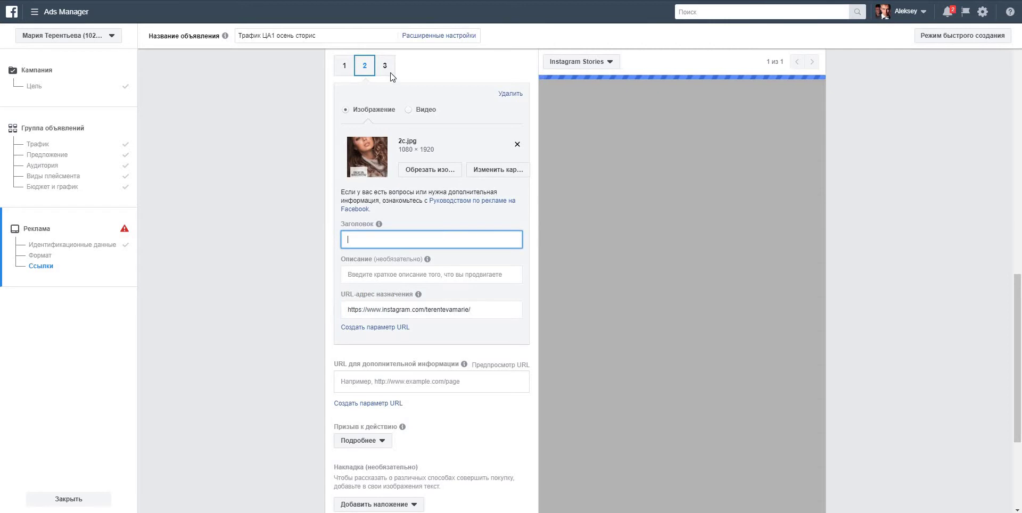
# Step: Replace the third card's destination URL with the photographer's Instagram profile link and remove its headline
pyautogui.click(389, 72)
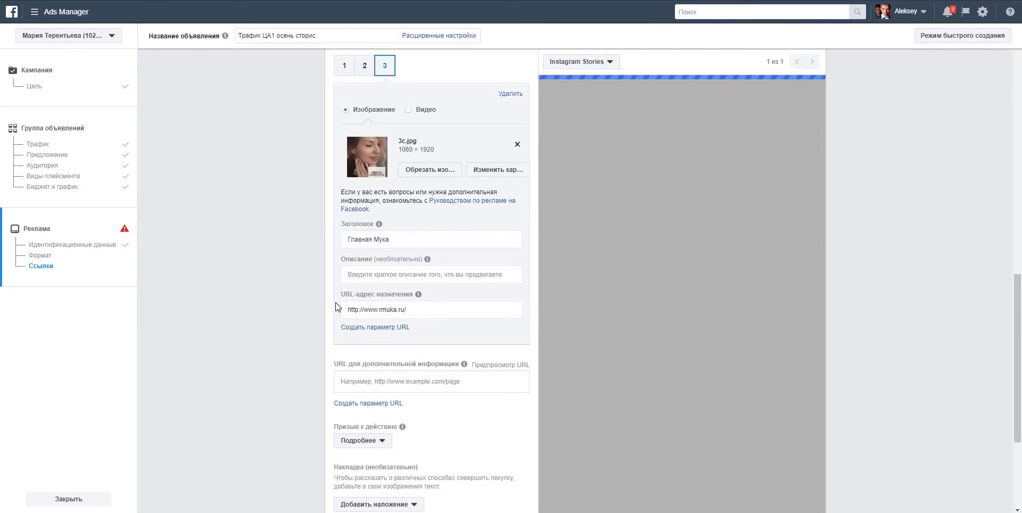
pyautogui.moveTo(410, 310); pyautogui.dragTo(339, 310)
pyautogui.write('https://www.instagram.com/terentevamarie/')
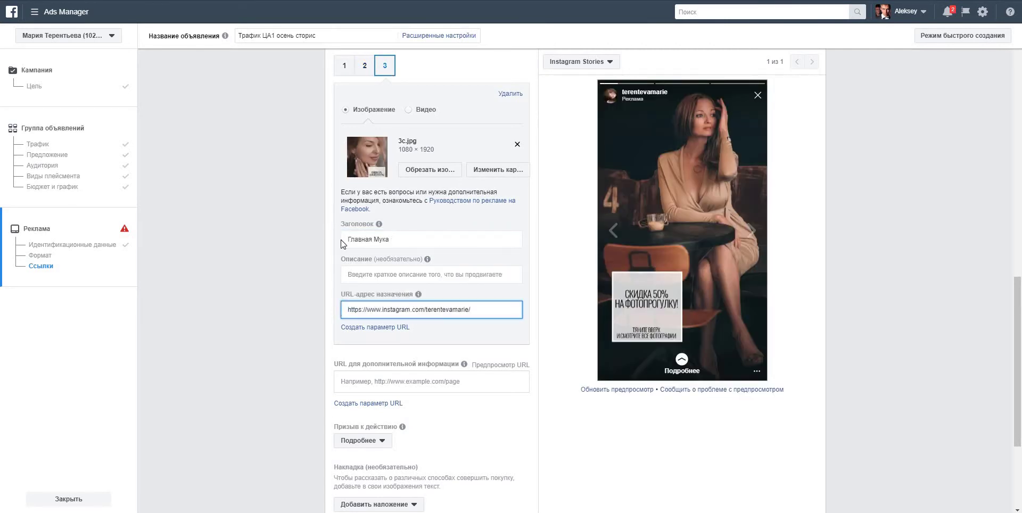
pyautogui.tripleClick(343, 240)
pyautogui.press('BackSpace')
pyautogui.click(319, 266)
# Step: Check the headline and destination URL of all three cards and step through the Instagram Stories preview
pyautogui.scroll(5, 328, 259)
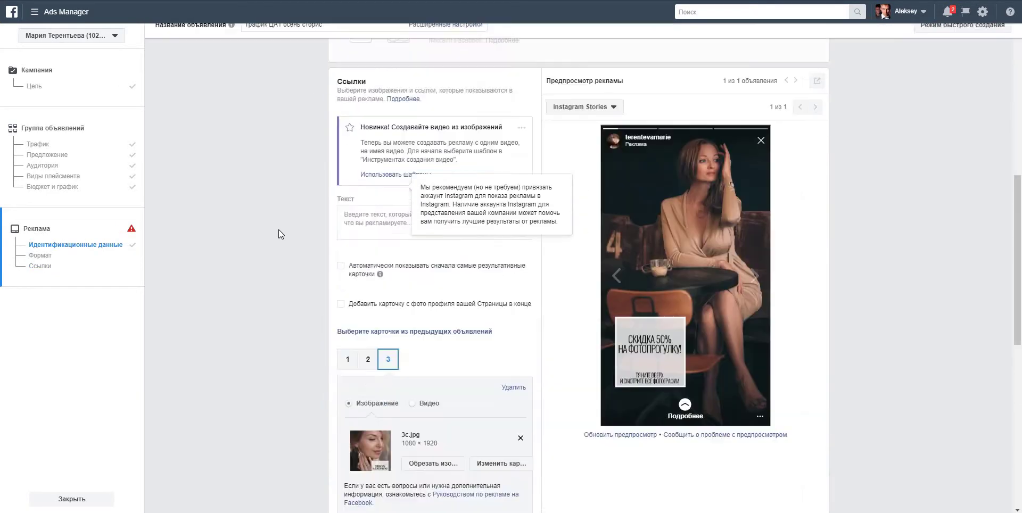
pyautogui.scroll(-3, 299, 244)
pyautogui.click(345, 154)
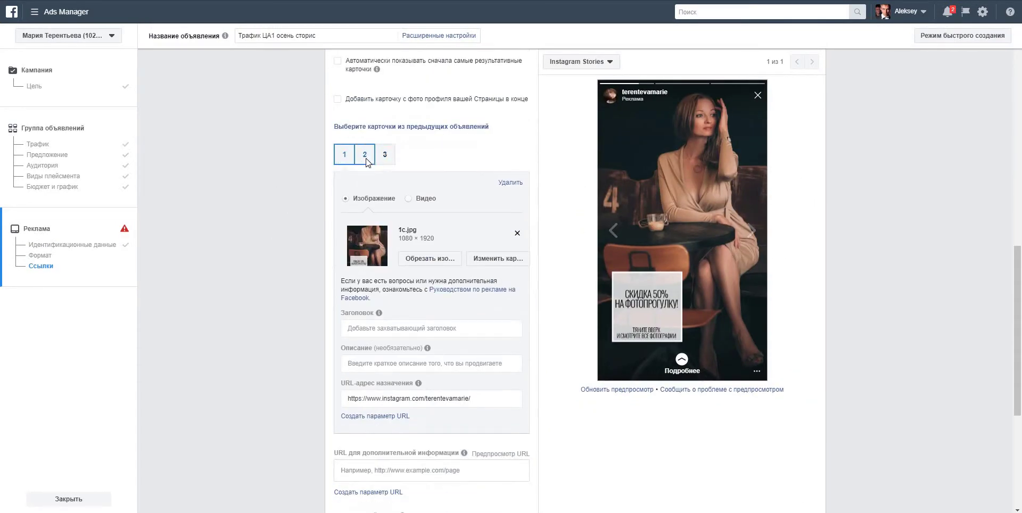
pyautogui.click(365, 157)
pyautogui.click(386, 157)
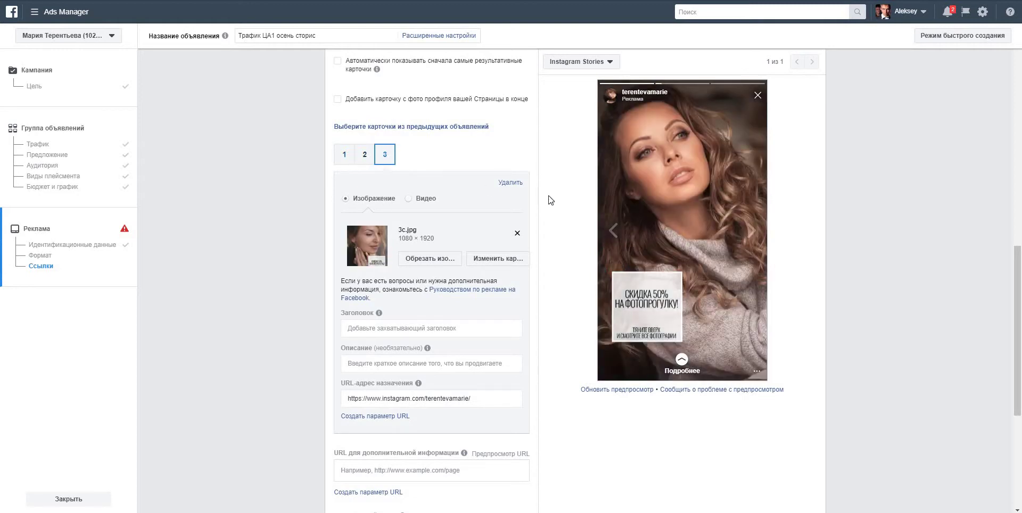
pyautogui.click(751, 231)
pyautogui.click(751, 232)
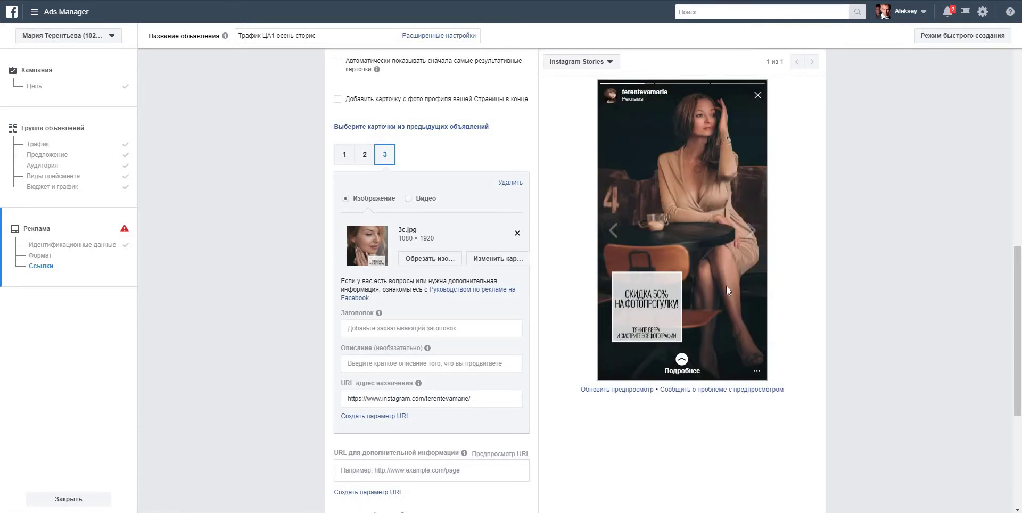
pyautogui.click(751, 240)
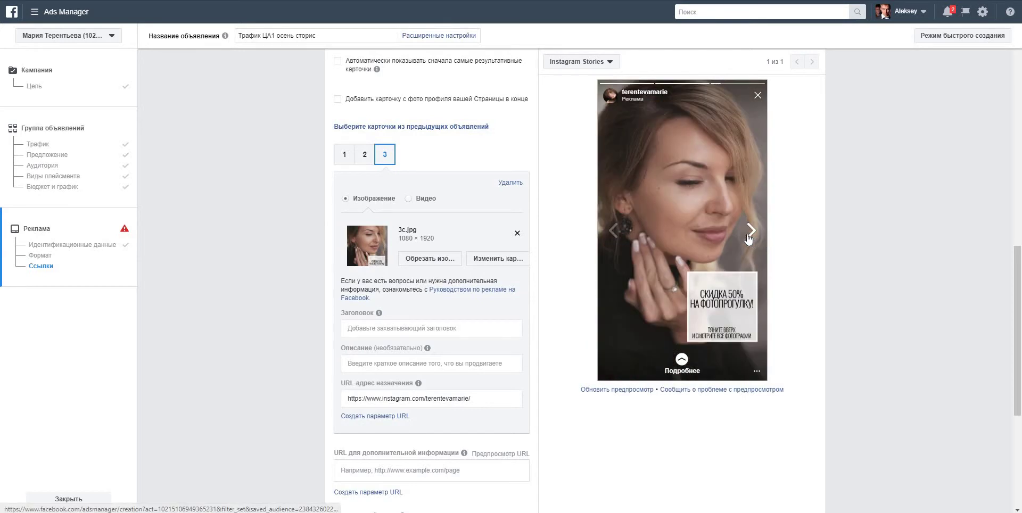
# Step: Submit the autumn Stories ad for publication
pyautogui.scroll(-5, 573, 397)
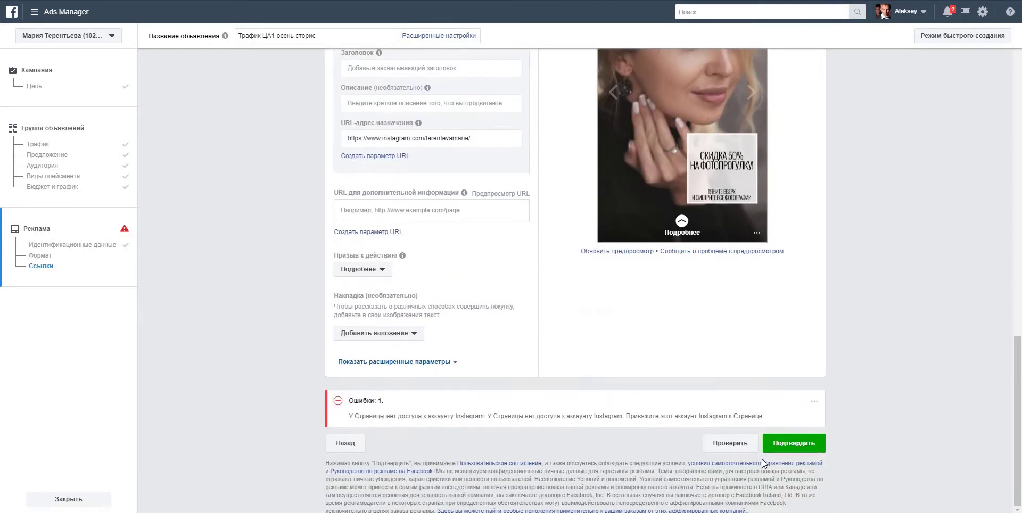
pyautogui.click(812, 445)
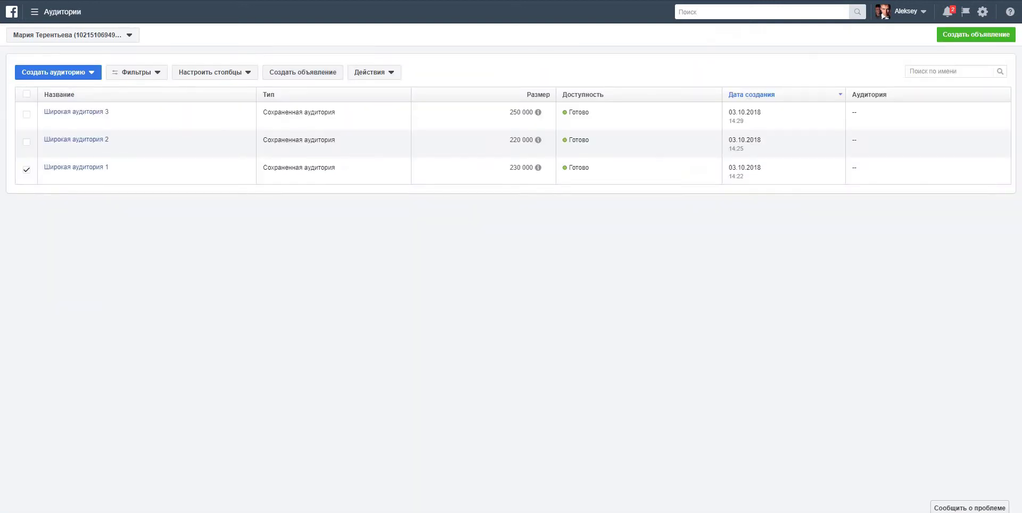
# Step: Select only the saved audience "Широкая аудитория 2" and start creating an ad for it
pyautogui.click(26, 170)
pyautogui.click(27, 142)
pyautogui.click(296, 74)
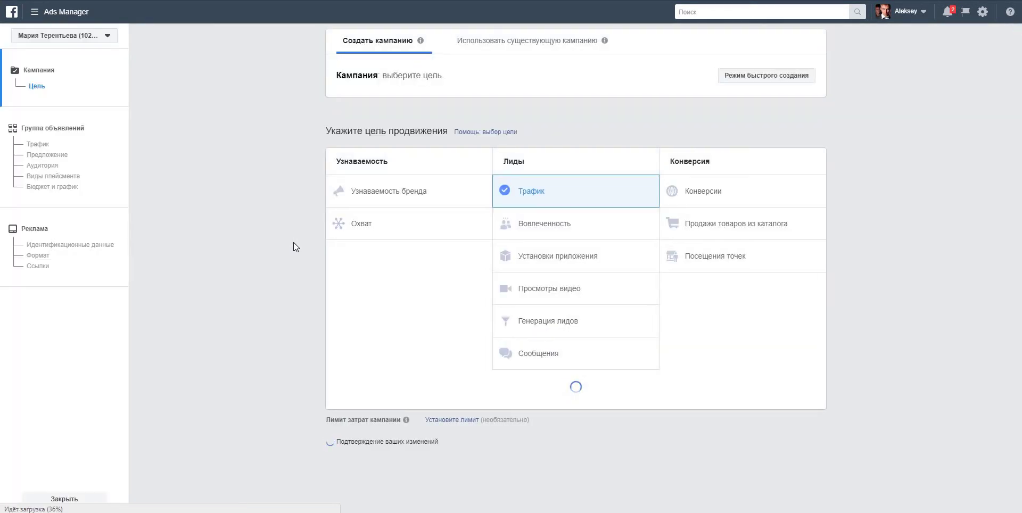
# Step: Name the traffic campaign "Трафик ЦА2 осень лента", copy the name, and continue to the ad set settings
pyautogui.scroll(-3, 302, 244)
pyautogui.click(590, 334)
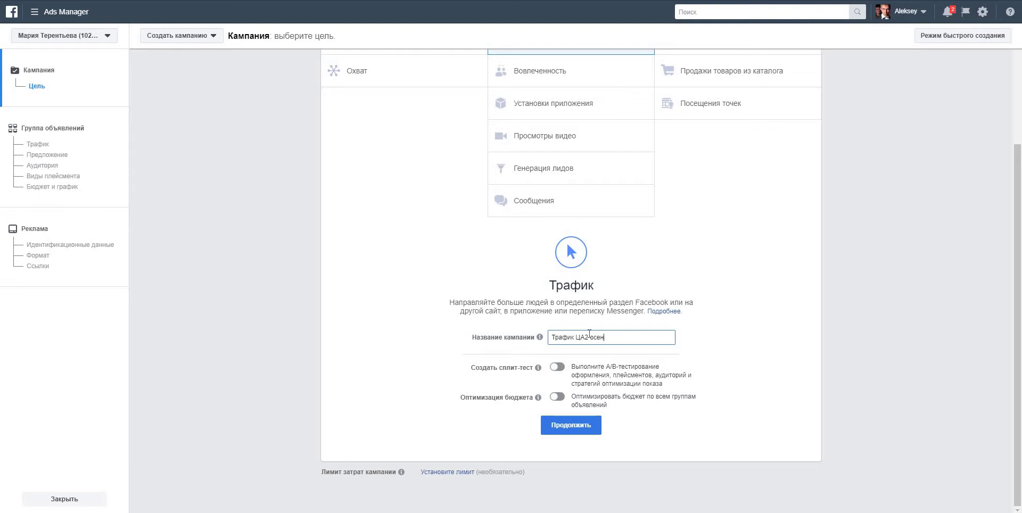
pyautogui.hotkey('ctrl', 'a')
pyautogui.hotkey('ctrl', 'c')
pyautogui.click(570, 425)
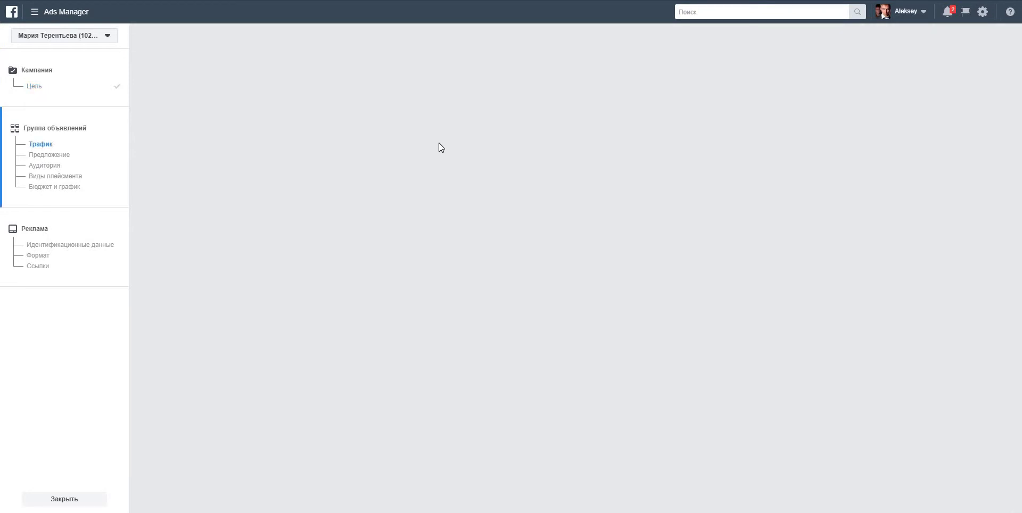
# Step: Name the ad set "Трафик ЦА2 осень лента" using the copied campaign name
pyautogui.click(479, 76)
pyautogui.hotkey('ctrl', 'v')
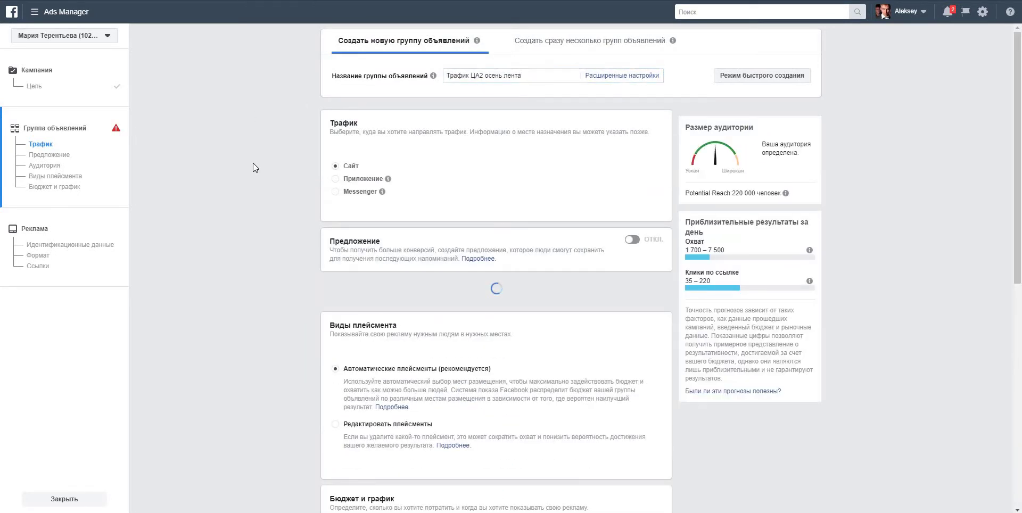
pyautogui.scroll(-2, 253, 163)
pyautogui.scroll(-5, 292, 346)
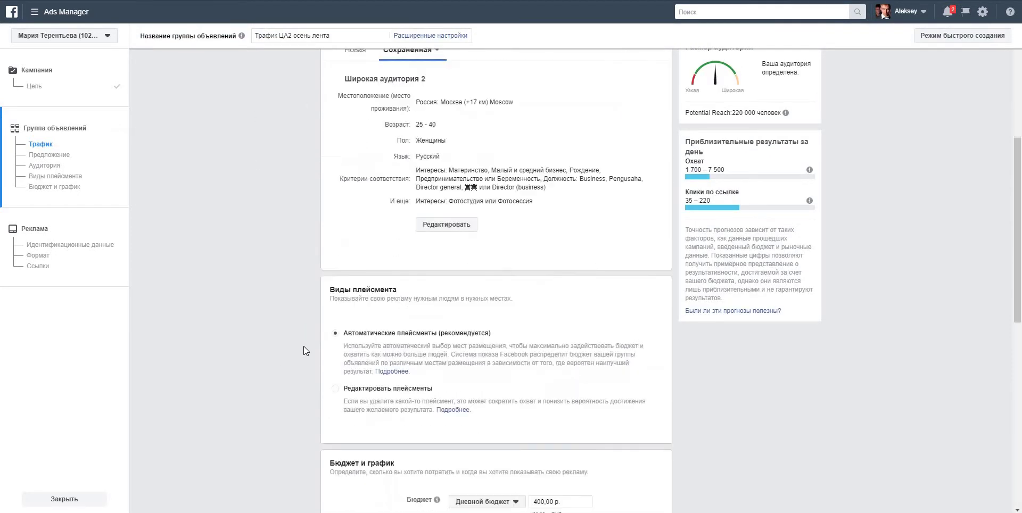
# Step: Switch to manual placements, keep only the Instagram feed (Лента) selected, and restrict delivery to devices connected to Wi-Fi
pyautogui.click(335, 321)
pyautogui.scroll(-3, 373, 320)
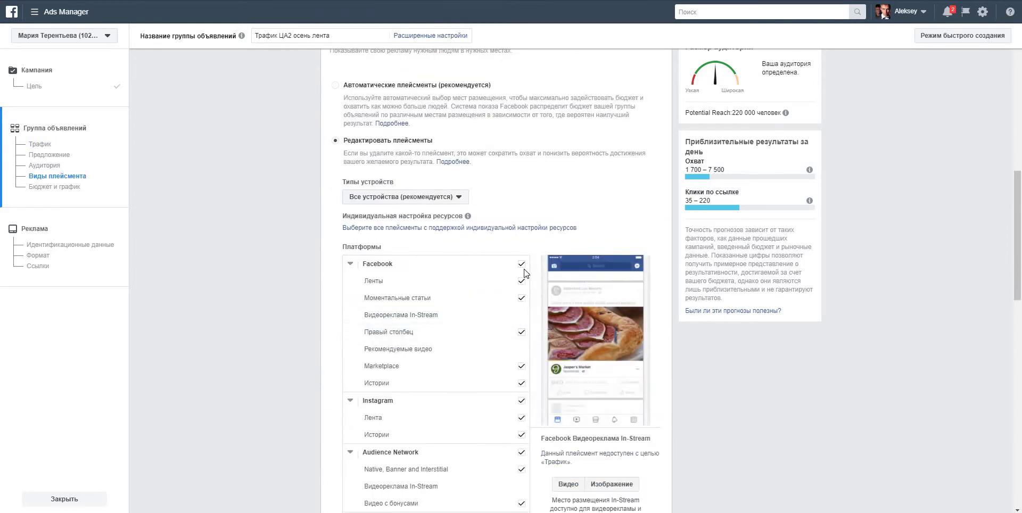
pyautogui.click(522, 264)
pyautogui.scroll(-6, 523, 234)
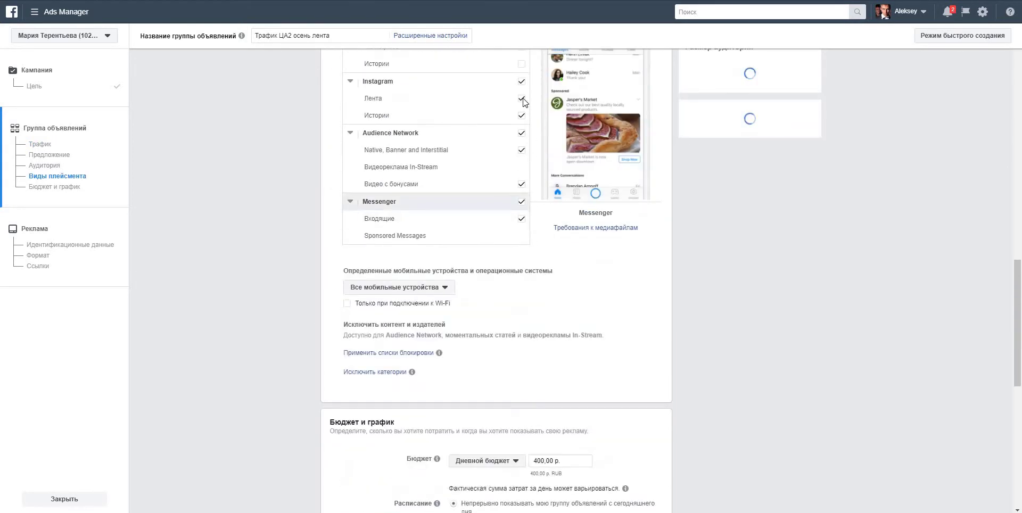
pyautogui.click(522, 116)
pyautogui.click(522, 133)
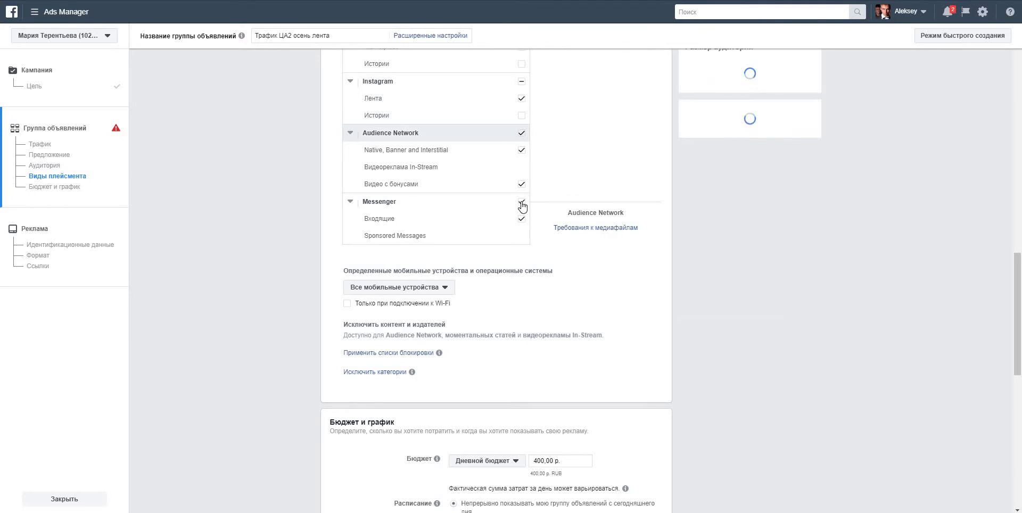
pyautogui.scroll(-2, 343, 368)
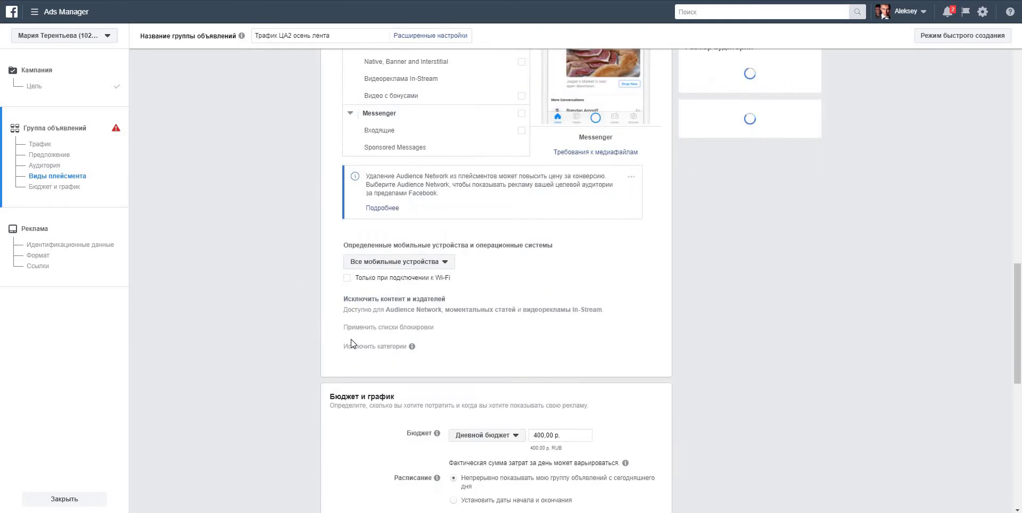
pyautogui.click(347, 277)
# Step: Set the ad set's daily budget to 100 rubles and continue to the ad settings
pyautogui.scroll(-3, 338, 338)
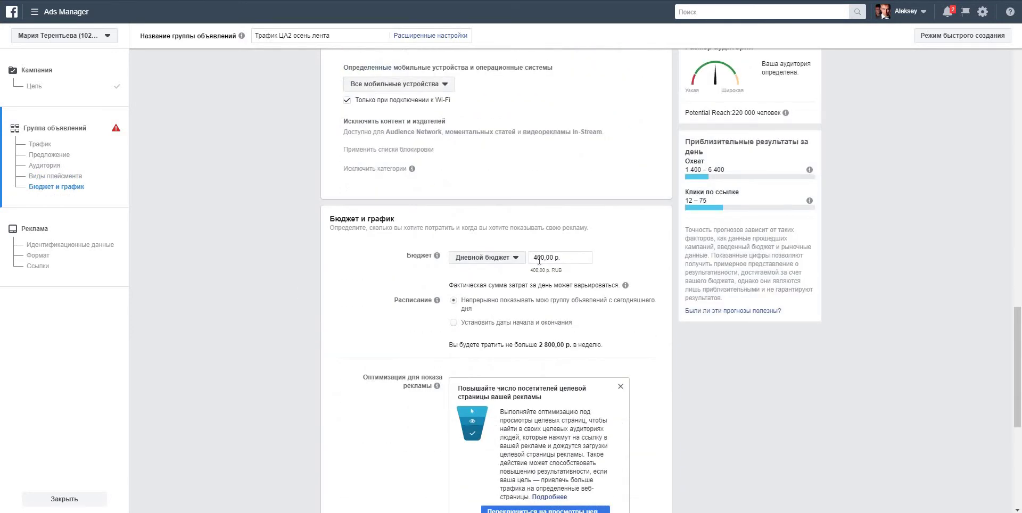
pyautogui.doubleClick(540, 261)
pyautogui.write('100')
pyautogui.scroll(-5, 373, 298)
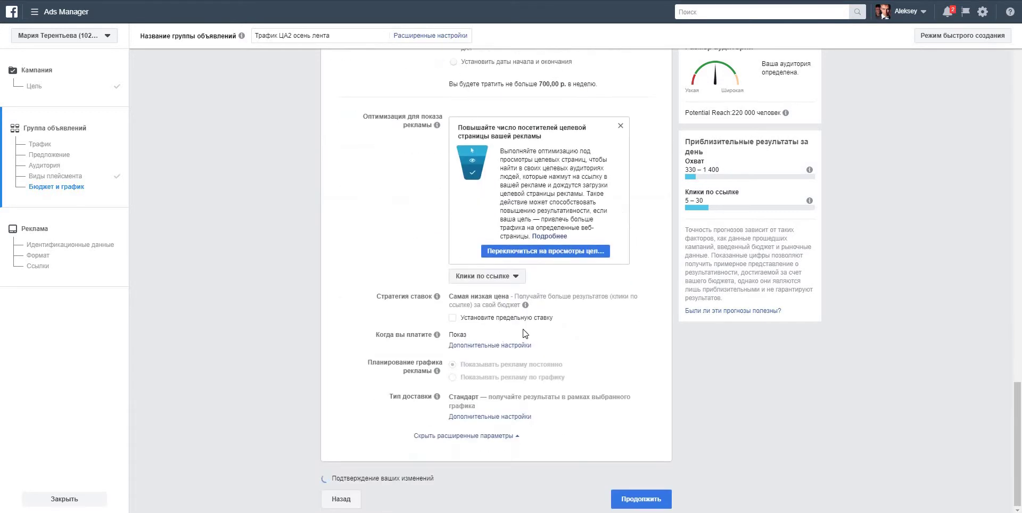
pyautogui.click(633, 499)
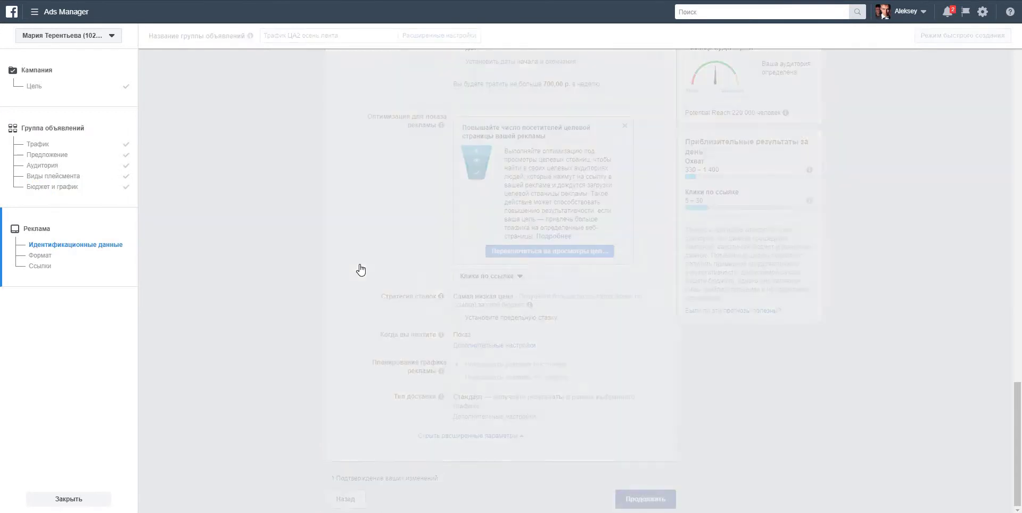
# Step: Name the ad "Трафик ЦА2 осень лента" using the copied name and choose the photographer's Facebook page as its identity
pyautogui.moveTo(492, 51); pyautogui.dragTo(380, 56)
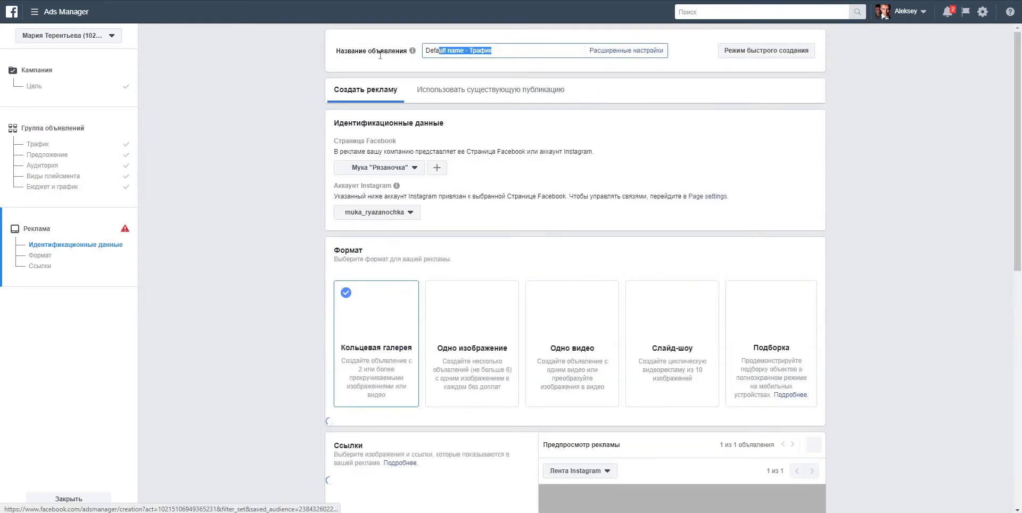
pyautogui.hotkey('ctrl', 'v')
pyautogui.click(354, 168)
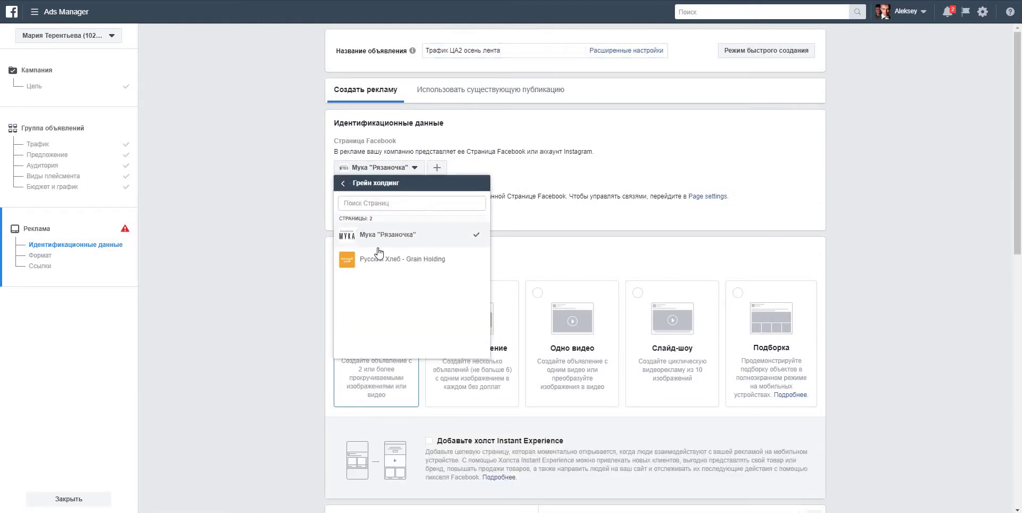
pyautogui.click(343, 183)
pyautogui.scroll(-3, 391, 277)
pyautogui.click(374, 233)
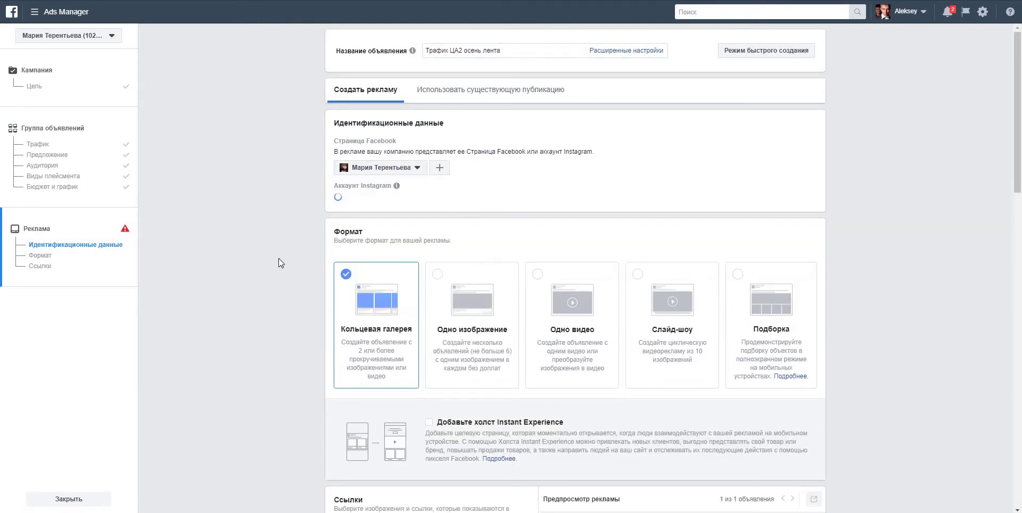
pyautogui.scroll(-2, 285, 257)
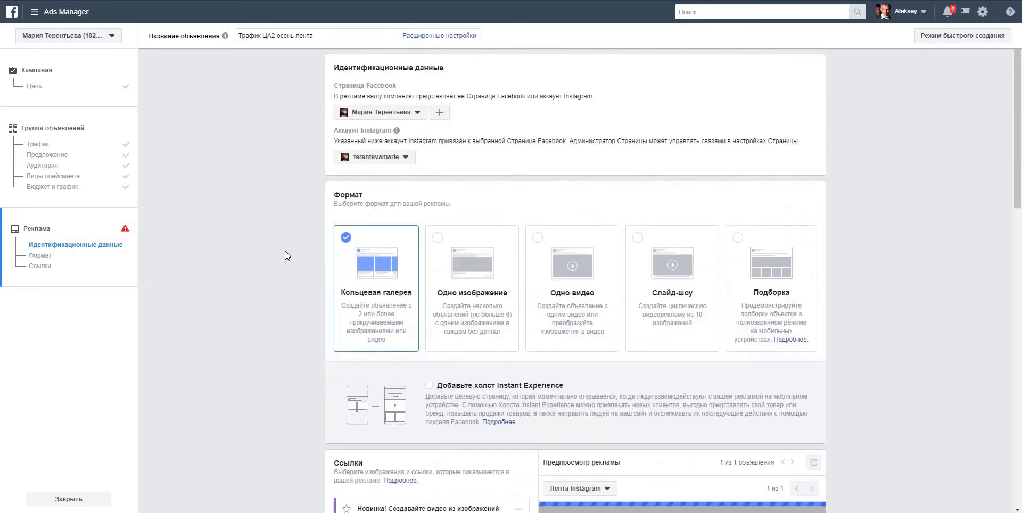
pyautogui.scroll(-5, 286, 251)
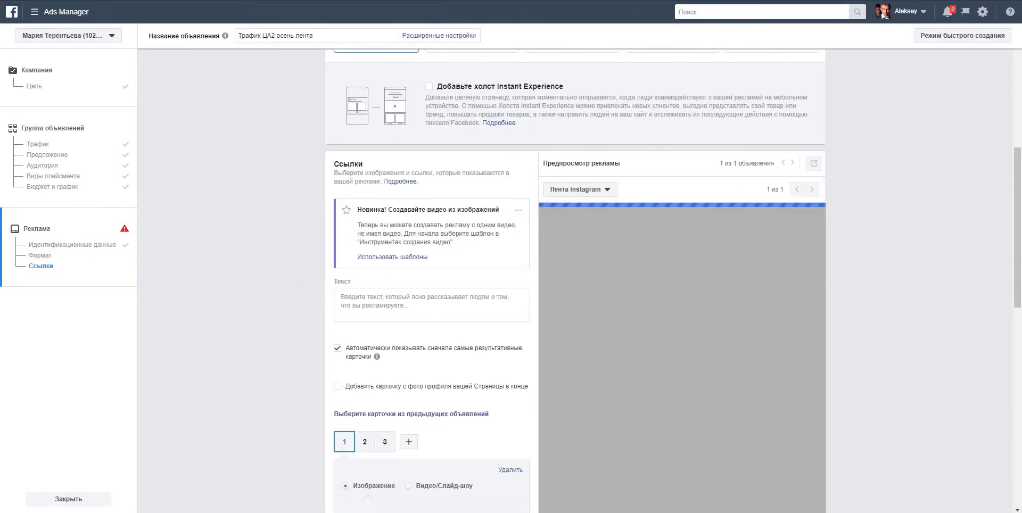
# Step: Fetch the autumn photo-walk offer text from the other window and paste it as the carousel ad's text
pyautogui.hotkey('alt', 'Tab')
pyautogui.hotkey('alt', 'Tab')
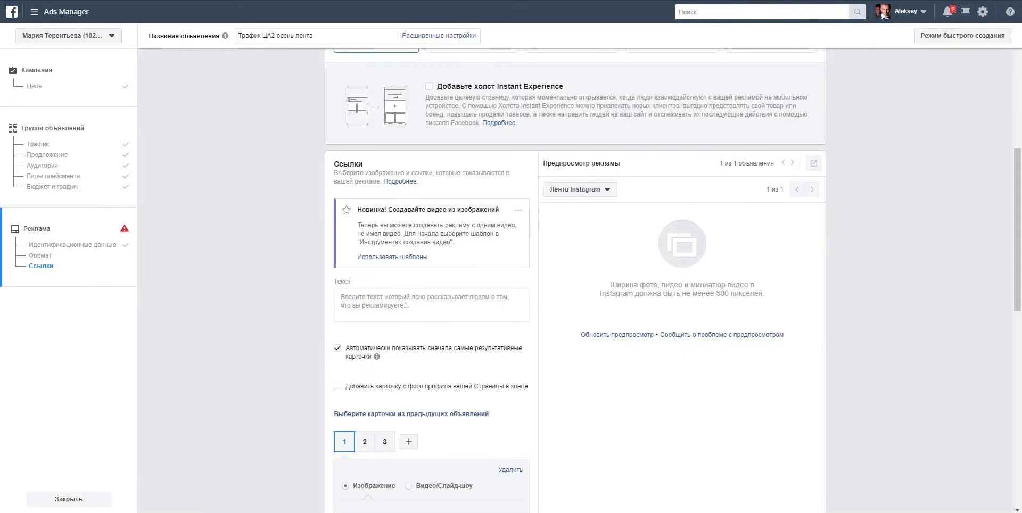
pyautogui.click(405, 300)
pyautogui.hotkey('ctrl', 'v')
pyautogui.scroll(-5, 322, 325)
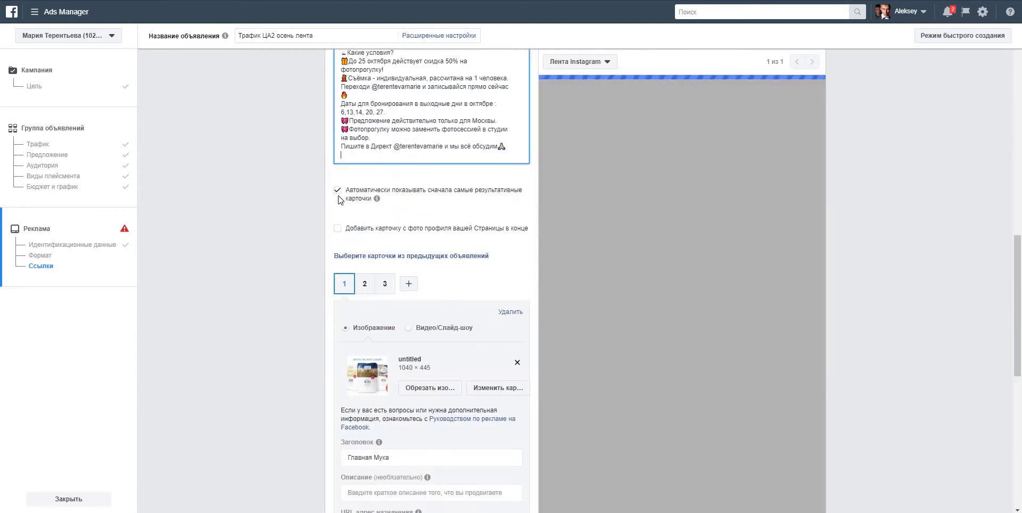
pyautogui.click(337, 193)
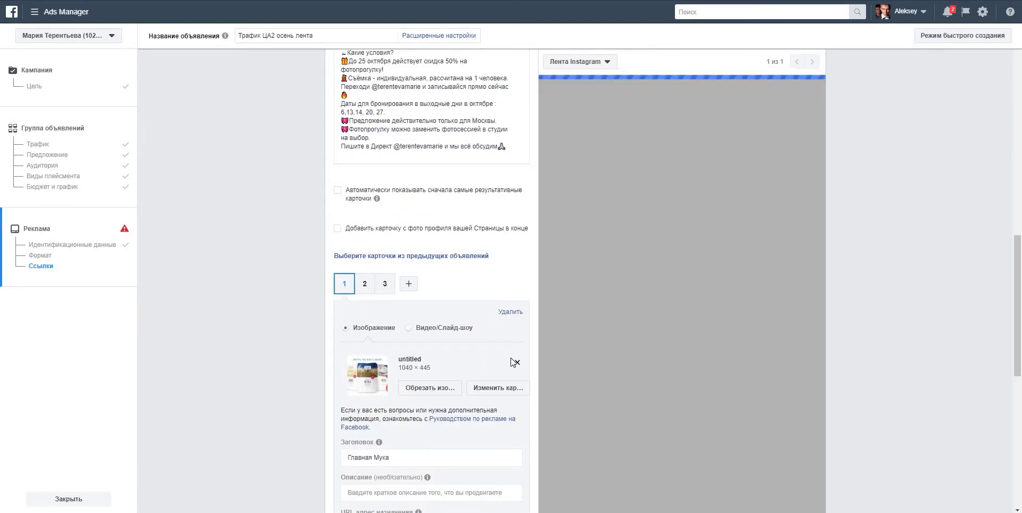
pyautogui.click(517, 363)
pyautogui.scroll(10, 257, 330)
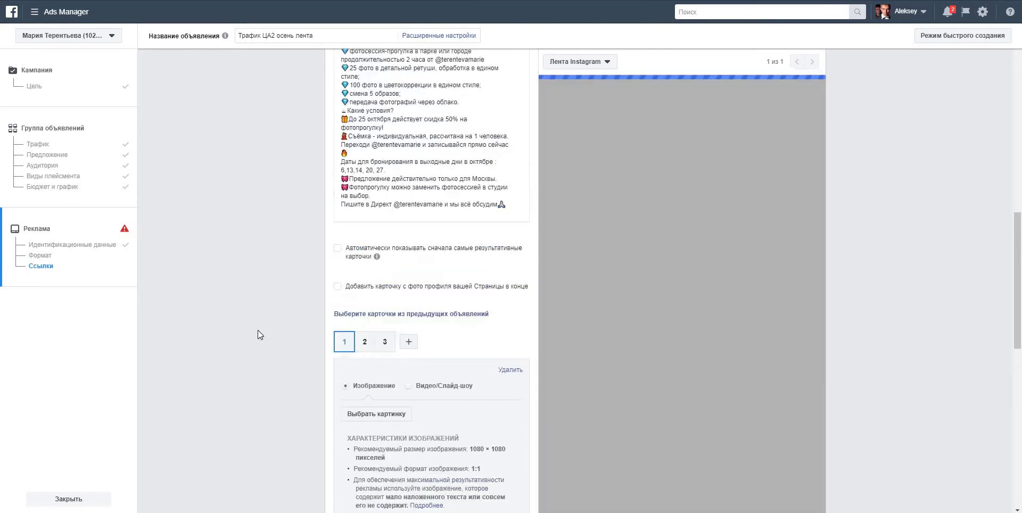
# Step: Change the ad format to a single image (Одно изображение) and paste the autumn photo-walk offer as its text
pyautogui.click(429, 304)
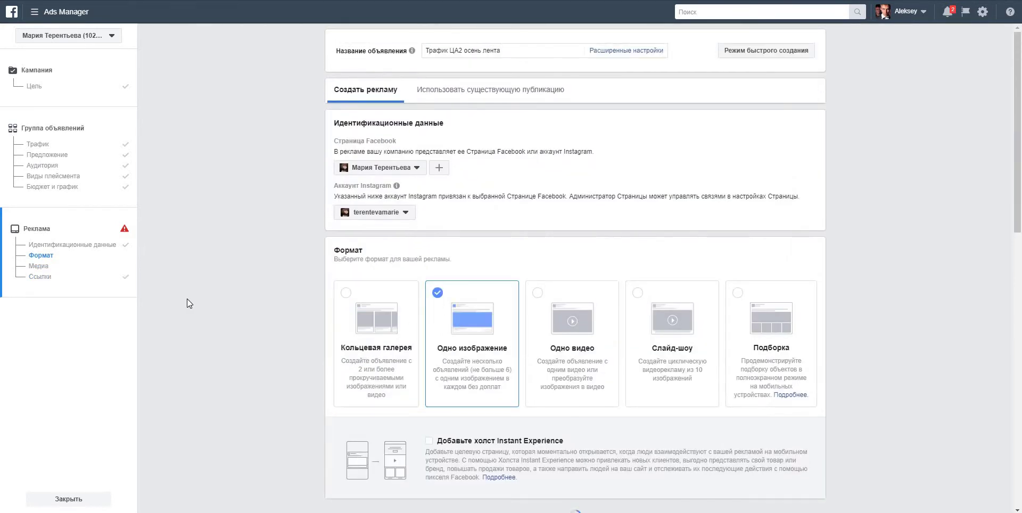
pyautogui.scroll(-3, 270, 315)
pyautogui.scroll(-10, 270, 315)
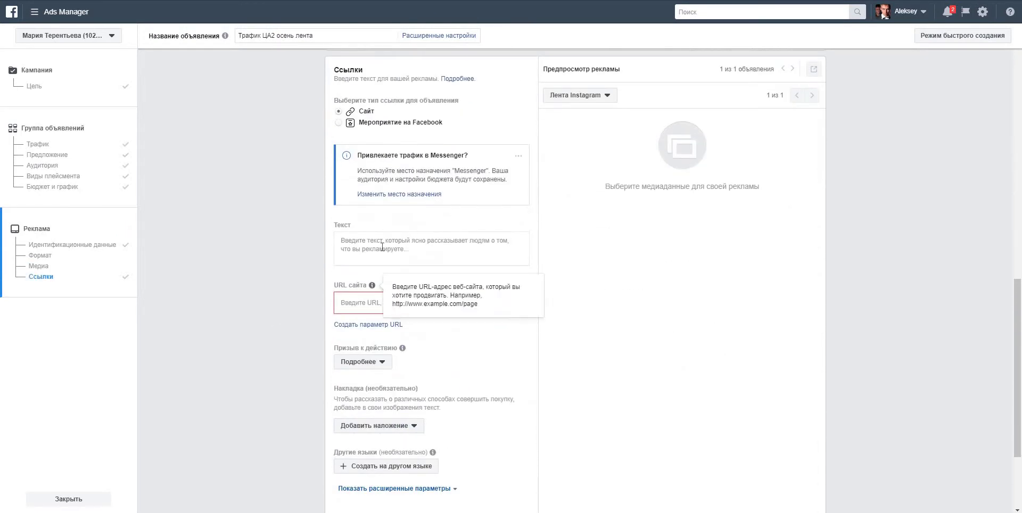
pyautogui.click(384, 246)
pyautogui.hotkey('ctrl', 'v')
pyautogui.scroll(-3, 297, 281)
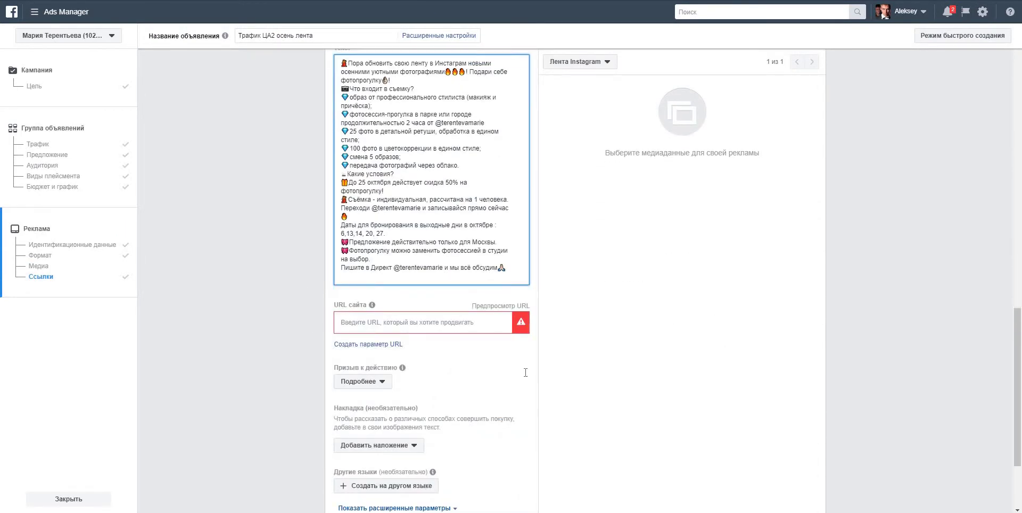
# Step: Upload the "Скидка 50% на фотопрогулку" collage from the Осень > Лента folder as the ad image
pyautogui.scroll(8, 283, 374)
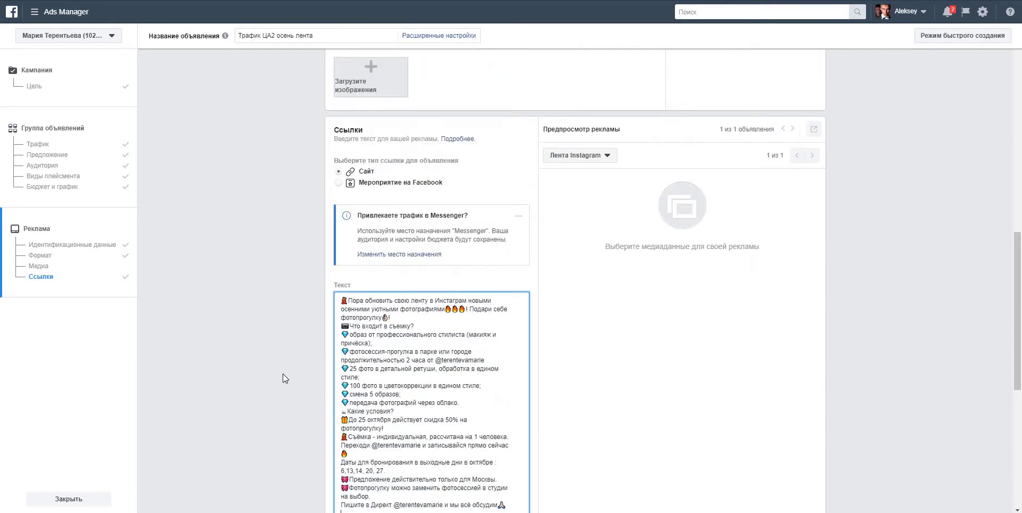
pyautogui.click(356, 297)
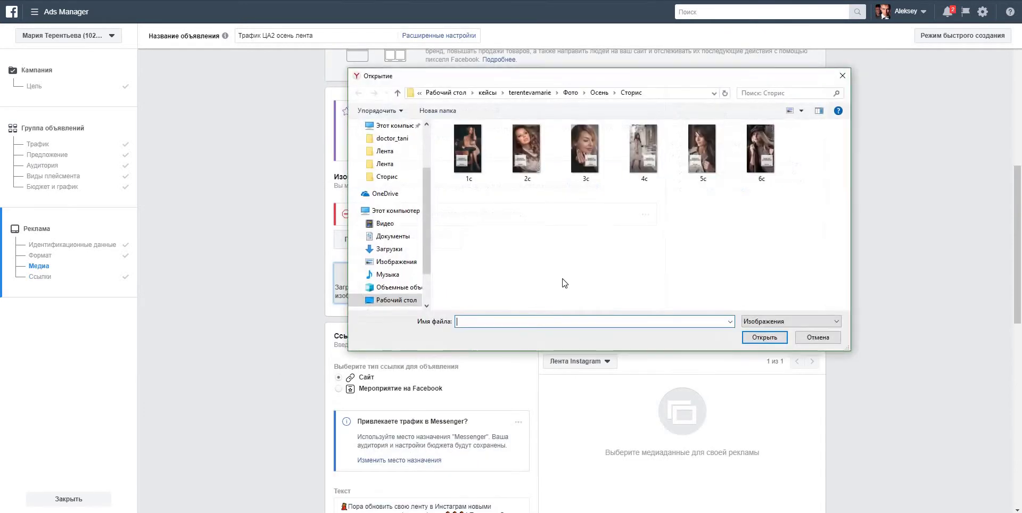
pyautogui.click(599, 92)
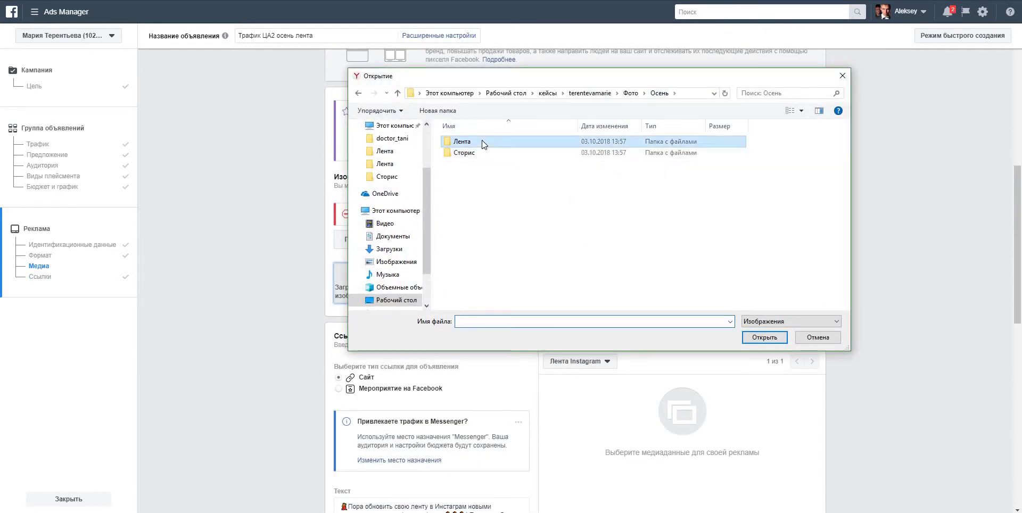
pyautogui.doubleClick(489, 140)
pyautogui.click(823, 152)
pyautogui.press('Return')
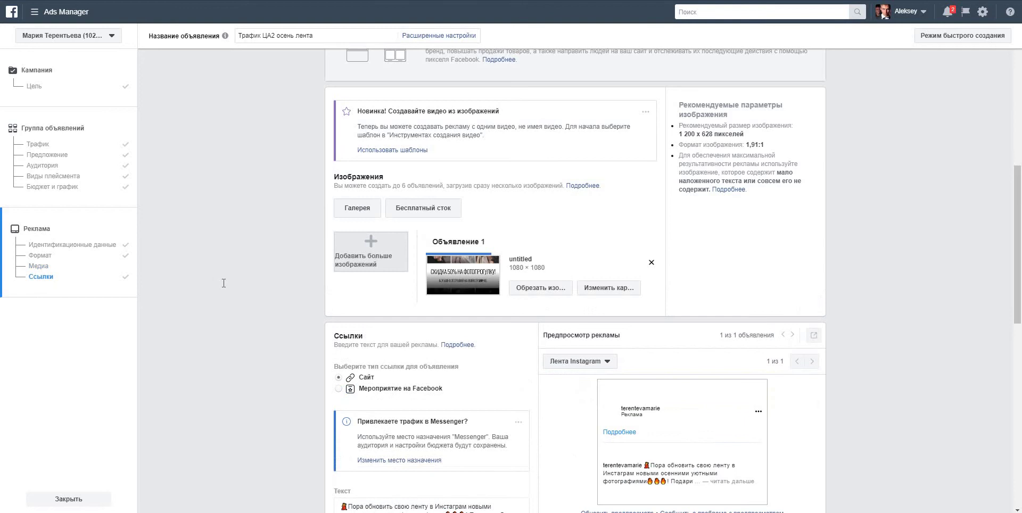
# Step: Enter the photographer's Instagram profile link as the ad's website URL
pyautogui.scroll(-5, 223, 283)
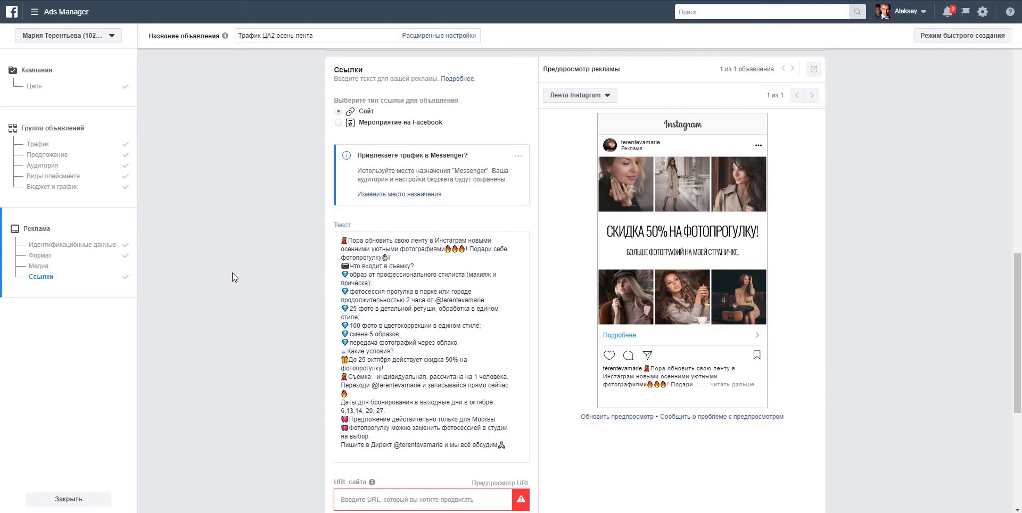
pyautogui.scroll(-2, 232, 274)
pyautogui.click(354, 411)
pyautogui.hotkey('ctrl', 'v')
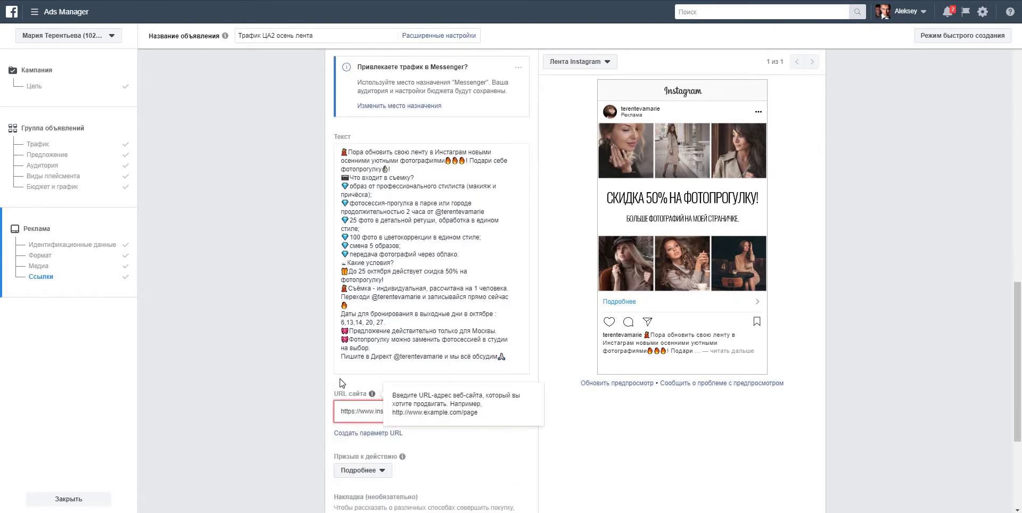
pyautogui.click(297, 379)
# Step: Review the autumn feed ad's format, text and preview, and submit it for publication
pyautogui.scroll(-4, 297, 379)
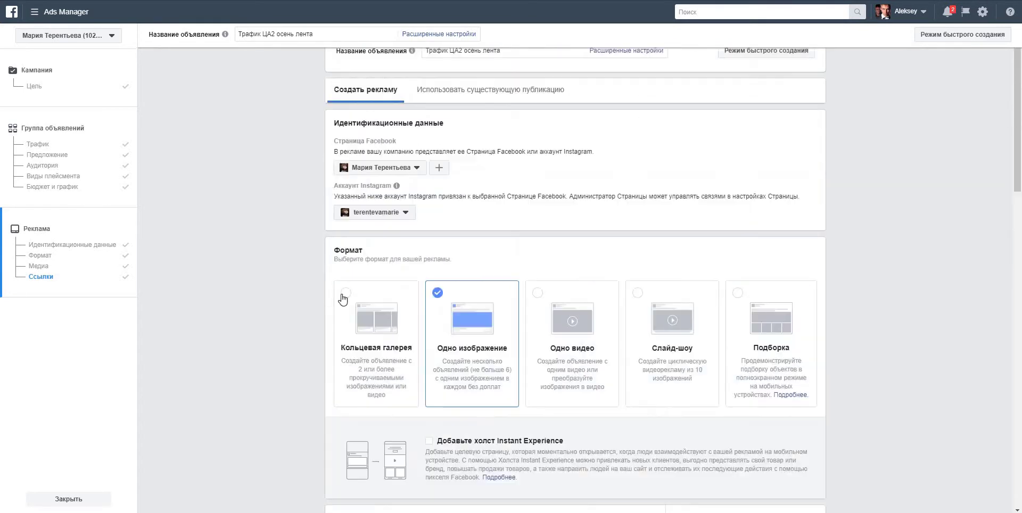
pyautogui.scroll(-15, 296, 241)
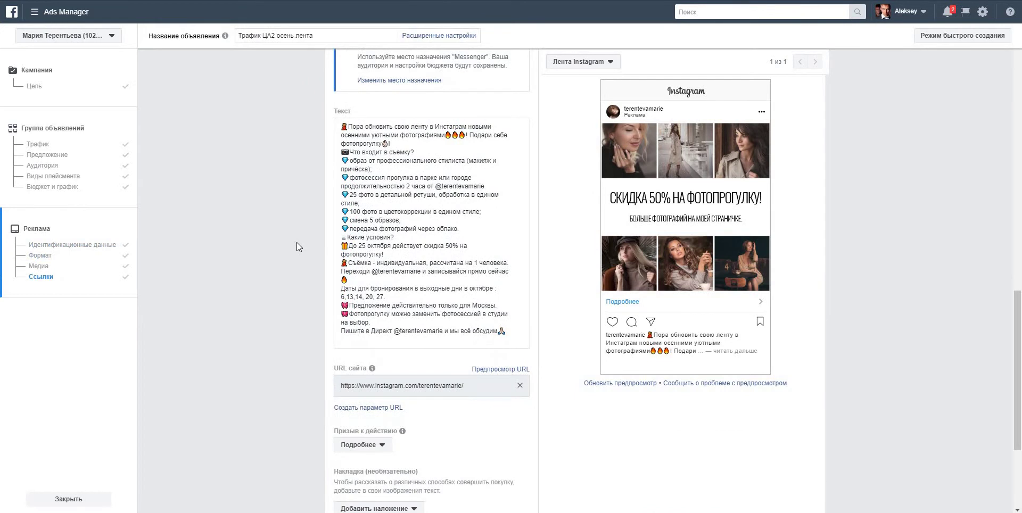
pyautogui.scroll(-3, 296, 242)
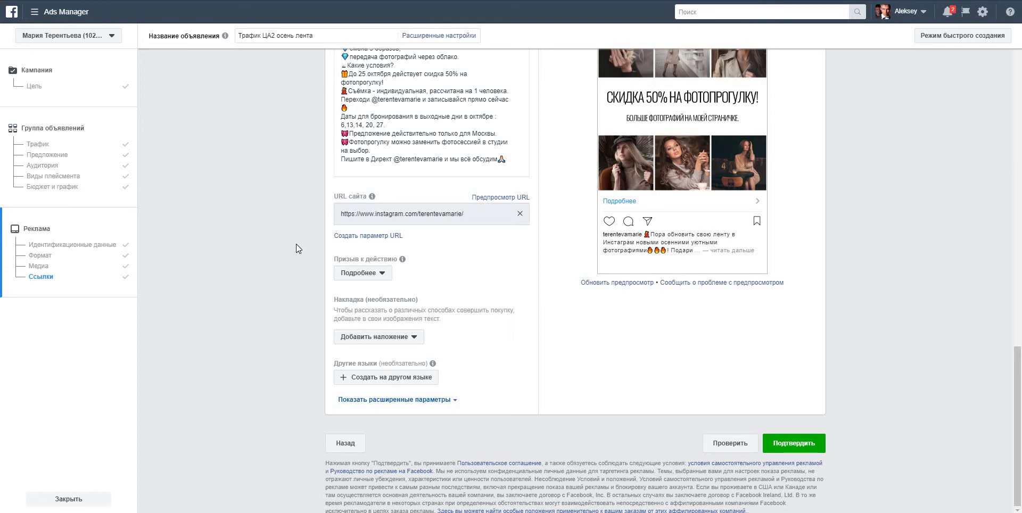
pyautogui.click(791, 447)
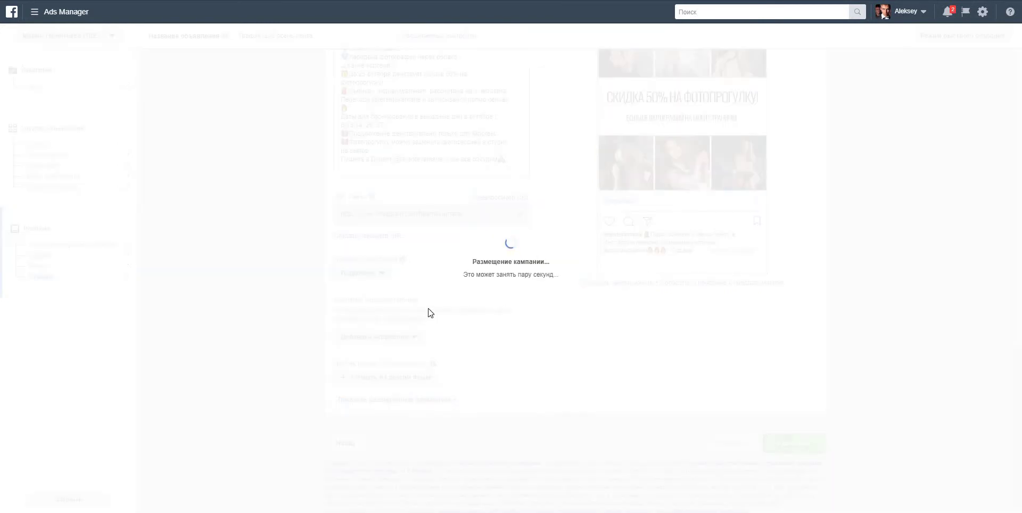
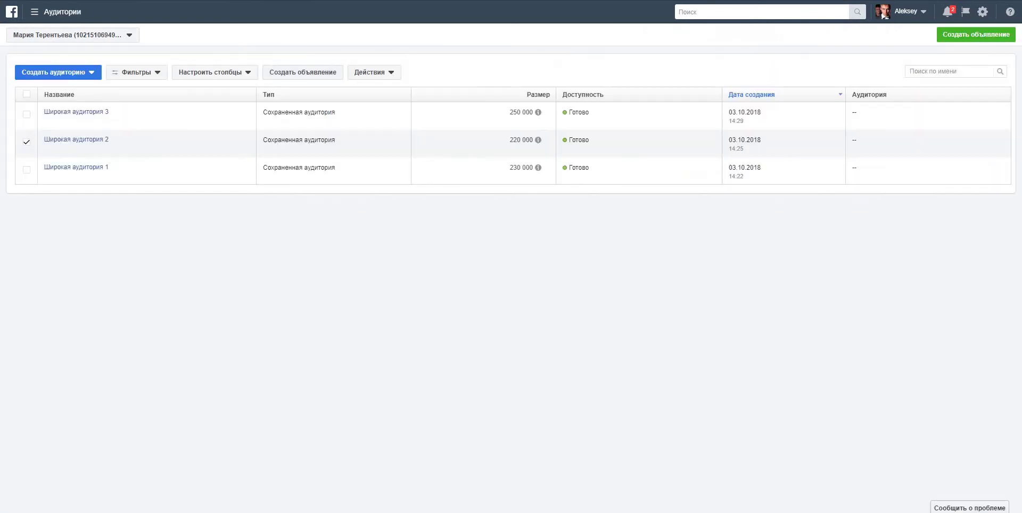
# Step: Start another traffic campaign for "Широкая аудитория 2", name it "Трафик ЦА2 осень сторис", and copy the name
pyautogui.click(326, 74)
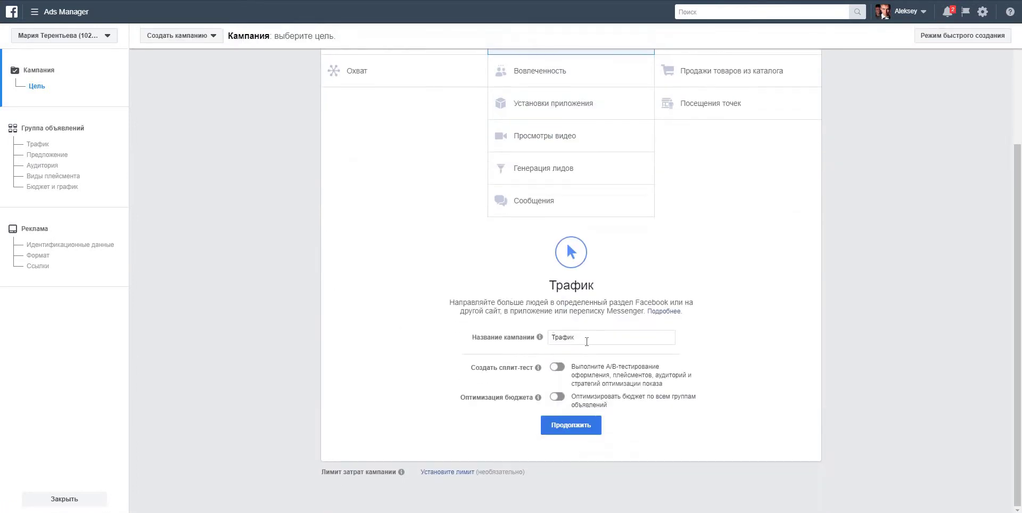
pyautogui.click(587, 342)
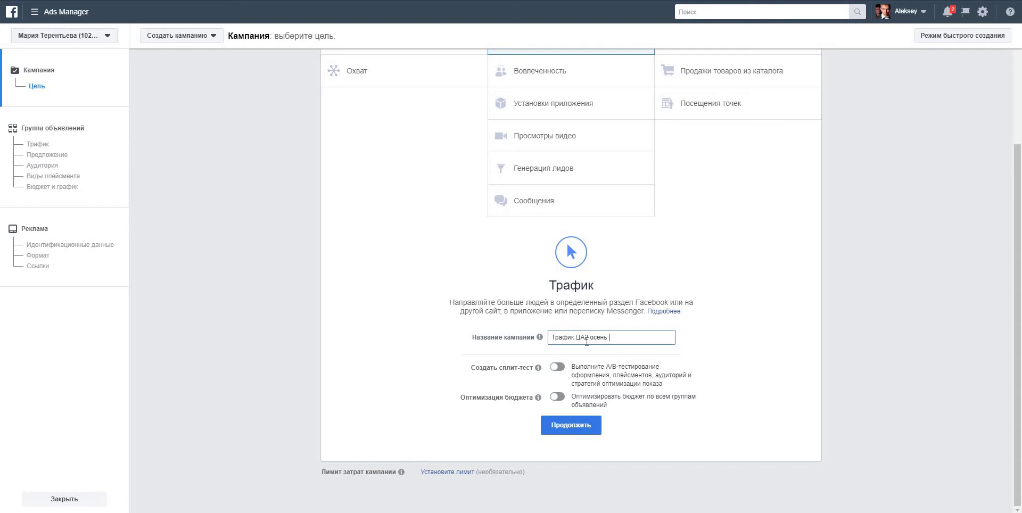
pyautogui.hotkey('ctrl', 'a')
pyautogui.hotkey('ctrl', 'c')
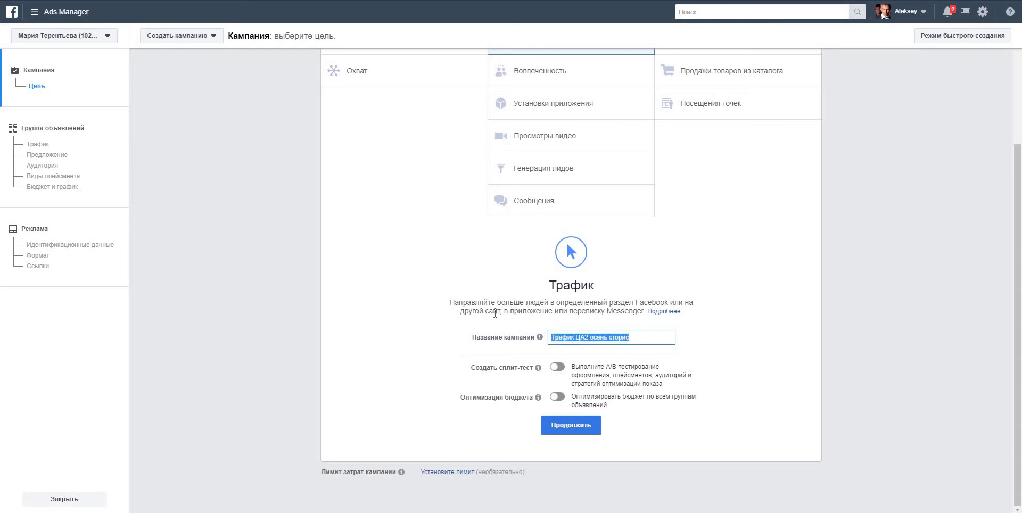
# Step: Continue to the ad set settings and name the ad set "Трафик ЦА2 осень сторис" using the copied campaign name
pyautogui.click(570, 423)
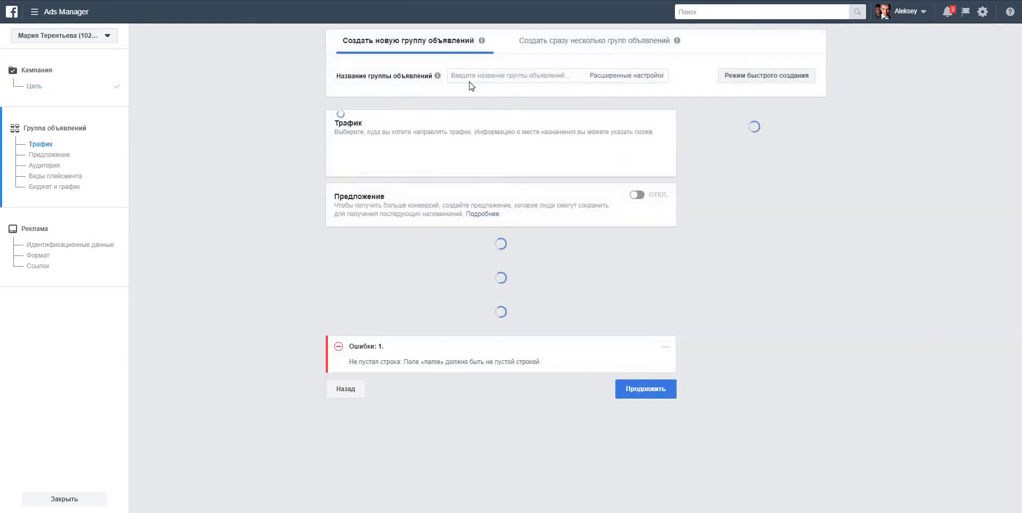
pyautogui.click(470, 79)
pyautogui.hotkey('ctrl', 'v')
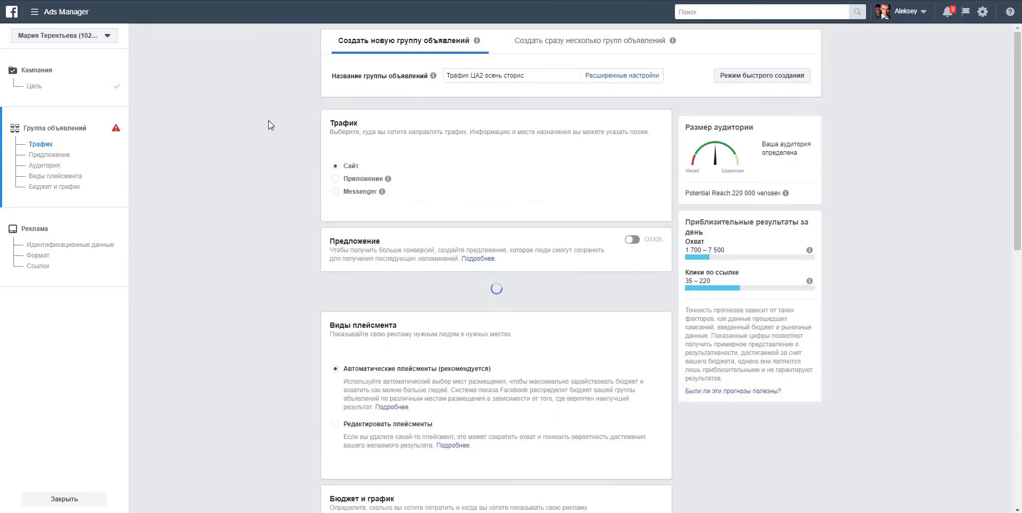
# Step: Switch the ad set to manual placements and keep only Instagram Stories, excluding Facebook, the Instagram feed, Audience Network and Messenger
pyautogui.scroll(-6, 268, 120)
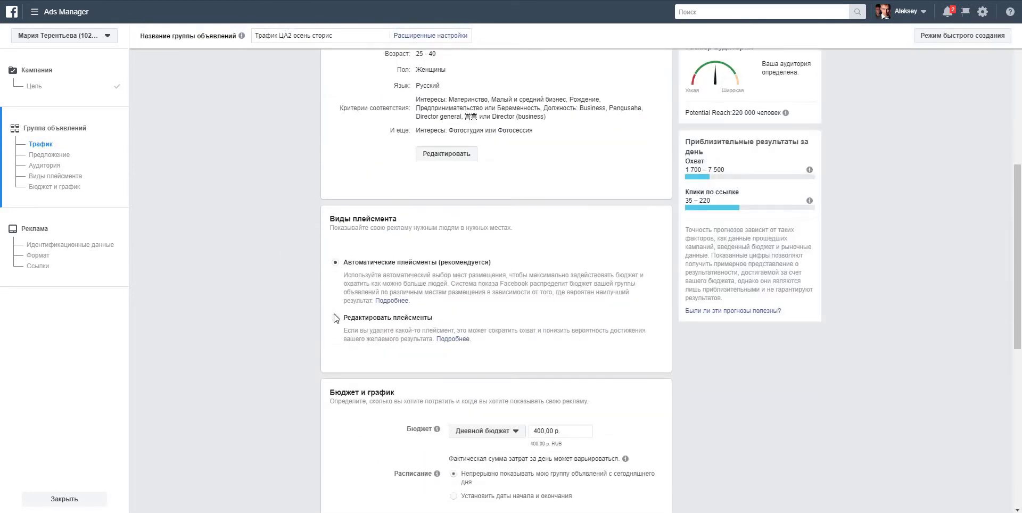
pyautogui.click(336, 318)
pyautogui.scroll(-3, 543, 386)
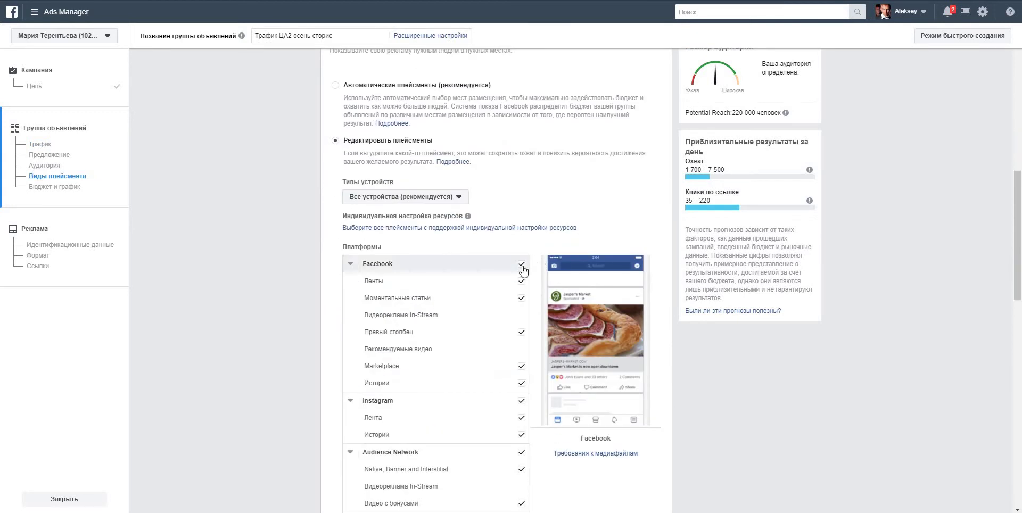
pyautogui.click(522, 264)
pyautogui.click(524, 455)
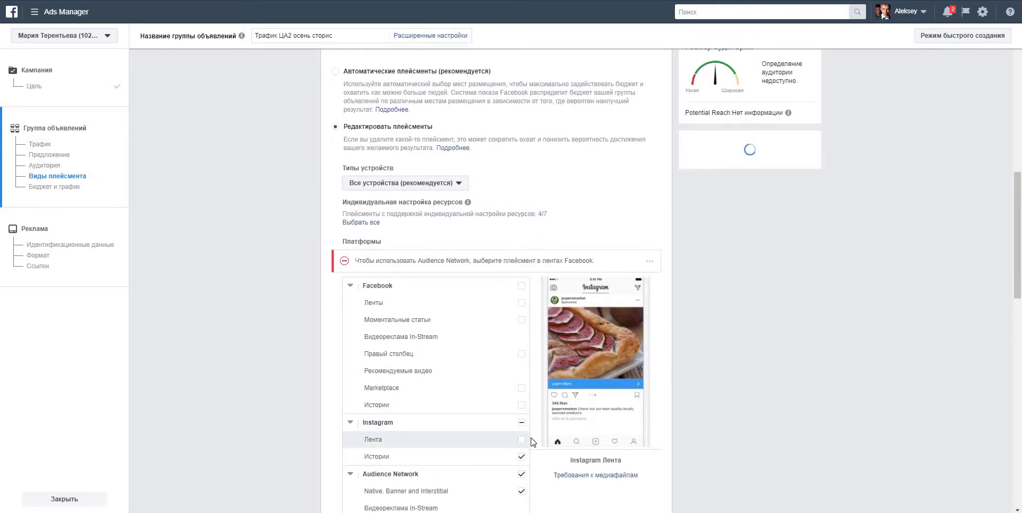
pyautogui.scroll(-3, 531, 442)
pyautogui.click(522, 475)
pyautogui.click(522, 512)
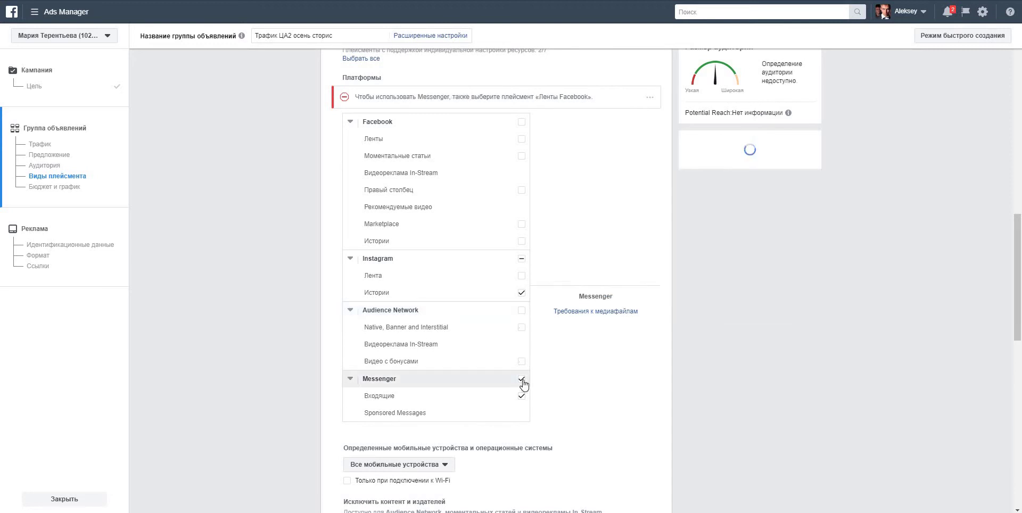
pyautogui.click(522, 379)
# Step: Limit delivery to mobile devices connected to Wi-Fi, keep the budget settings, and continue to the ad level
pyautogui.scroll(-4, 320, 341)
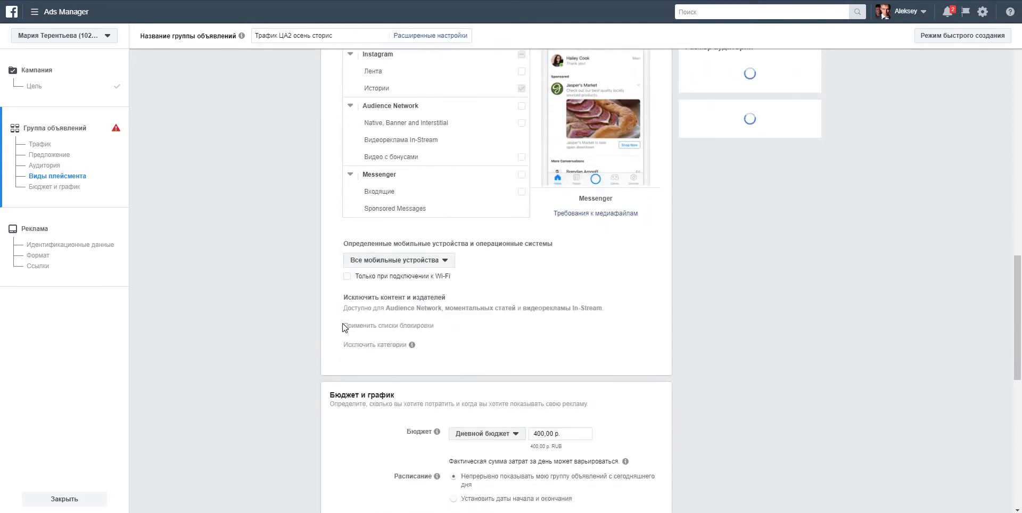
pyautogui.click(347, 277)
pyautogui.scroll(-3, 573, 297)
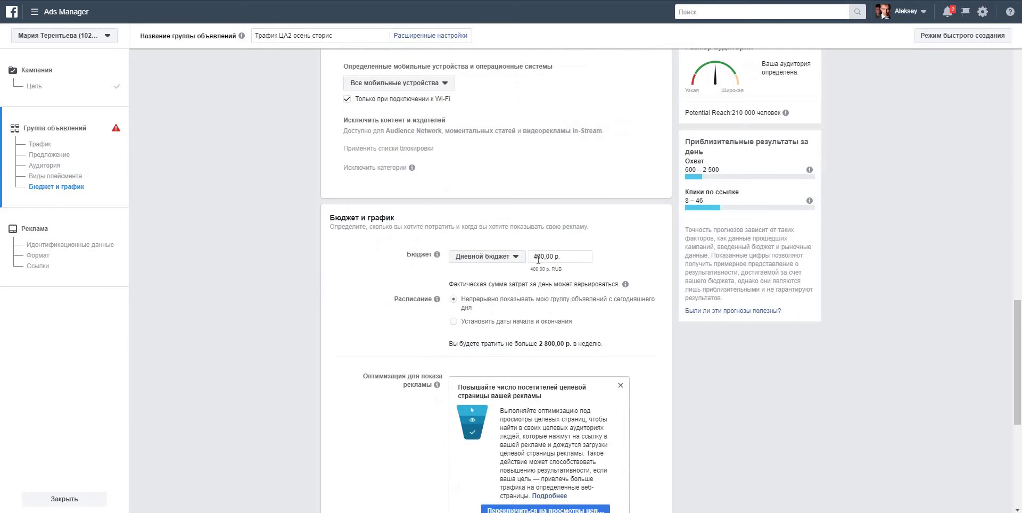
pyautogui.scroll(-6, 611, 478)
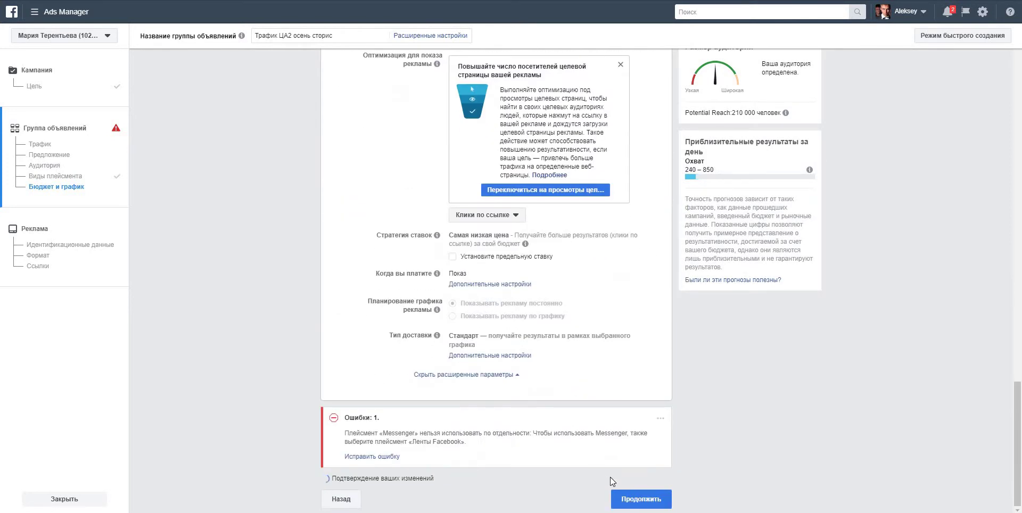
pyautogui.click(620, 496)
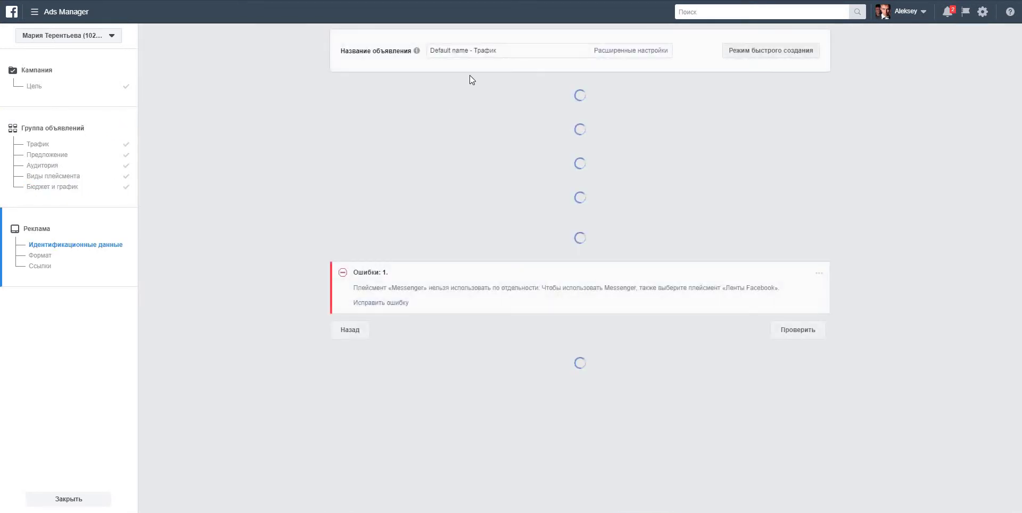
# Step: Name the ad "Трафик ЦА2 осень сторис" using the copied name and select the photographer's Facebook page as its identity
pyautogui.moveTo(507, 55); pyautogui.dragTo(250, 119)
pyautogui.hotkey('ctrl', 'v')
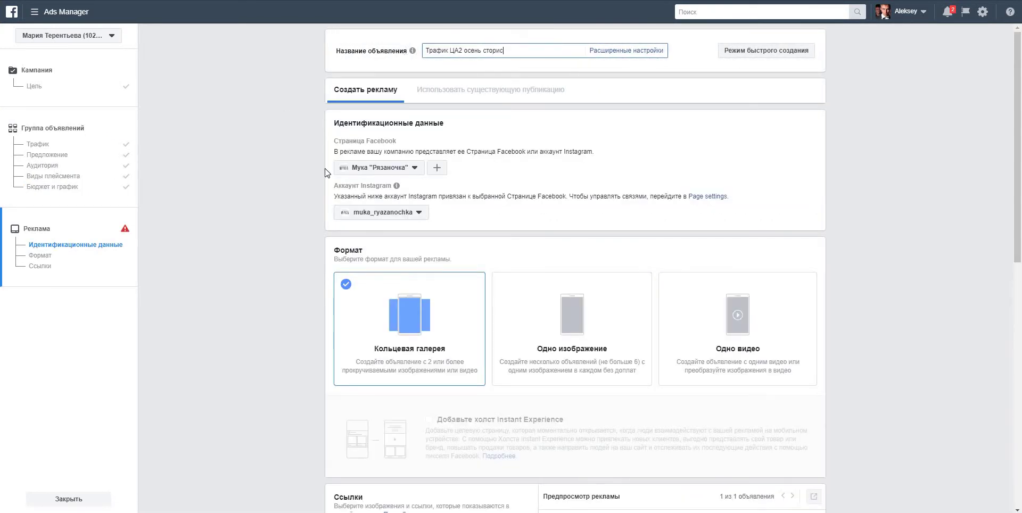
pyautogui.click(347, 168)
pyautogui.click(342, 184)
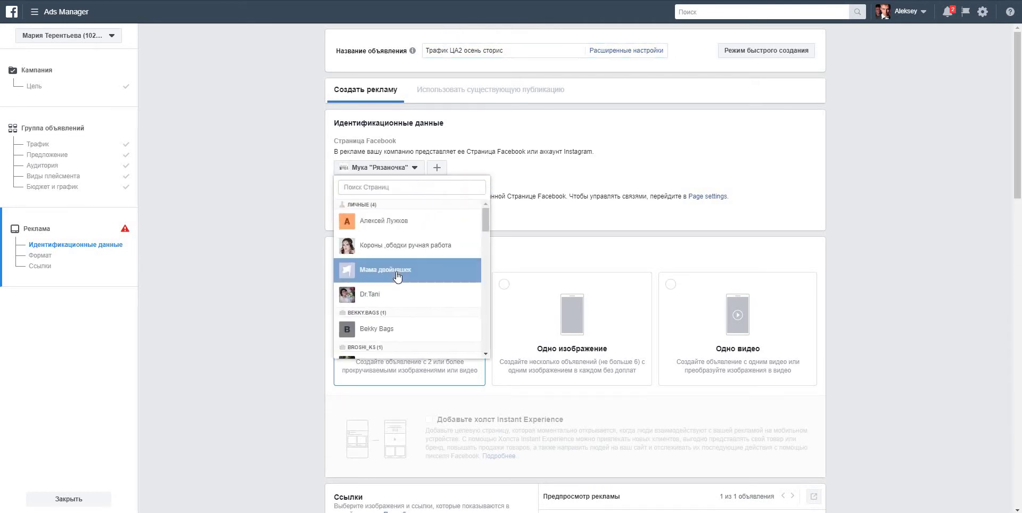
pyautogui.scroll(-5, 463, 272)
pyautogui.click(393, 244)
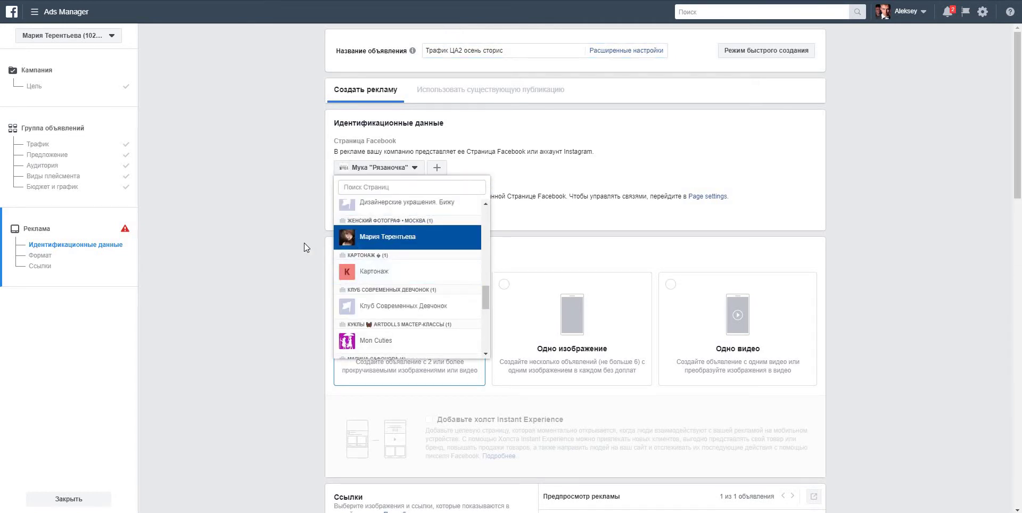
# Step: Replace the first carousel card's image with 4c.jpg uploaded from the Осень > Сторис folder
pyautogui.scroll(-3, 299, 244)
pyautogui.scroll(-3, 290, 254)
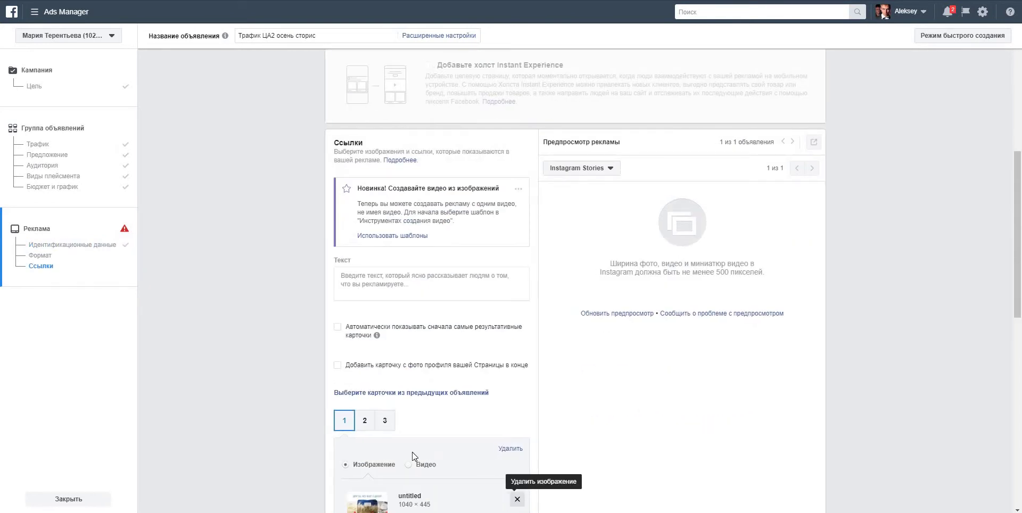
pyautogui.click(511, 500)
pyautogui.scroll(-3, 261, 365)
pyautogui.click(366, 317)
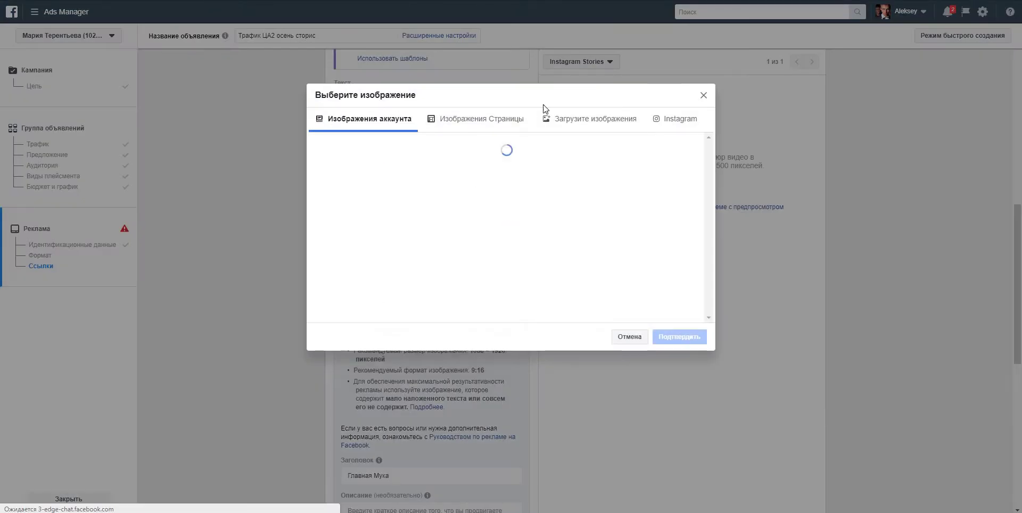
pyautogui.click(586, 125)
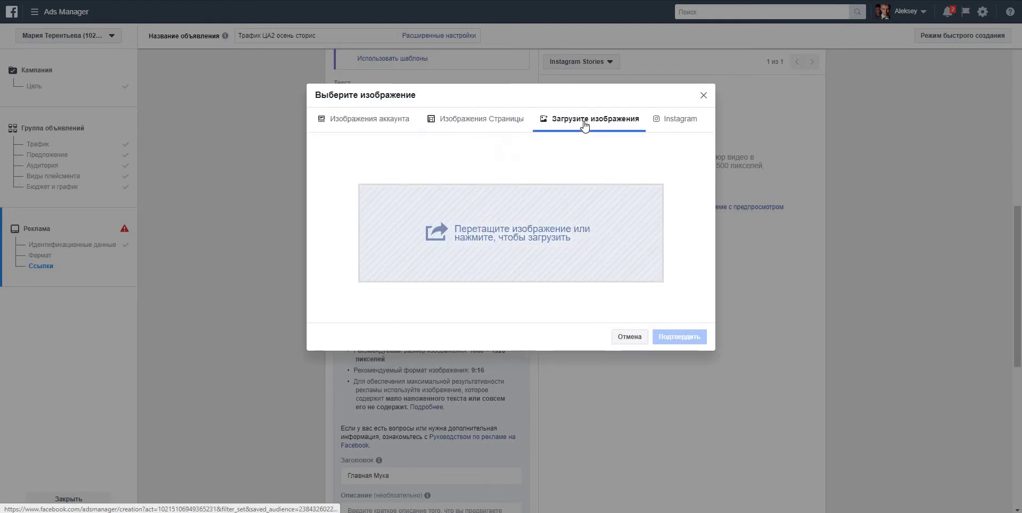
pyautogui.click(510, 220)
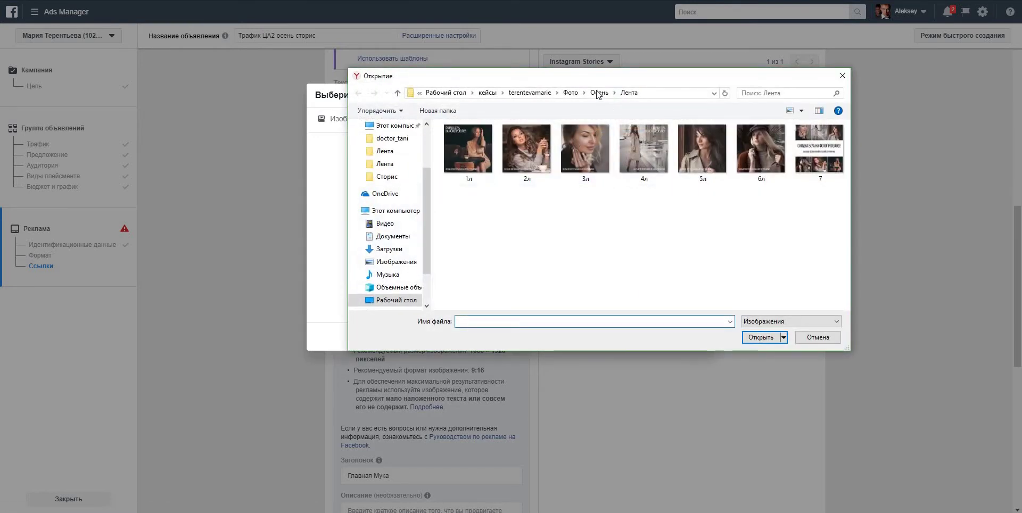
pyautogui.click(602, 96)
pyautogui.doubleClick(468, 155)
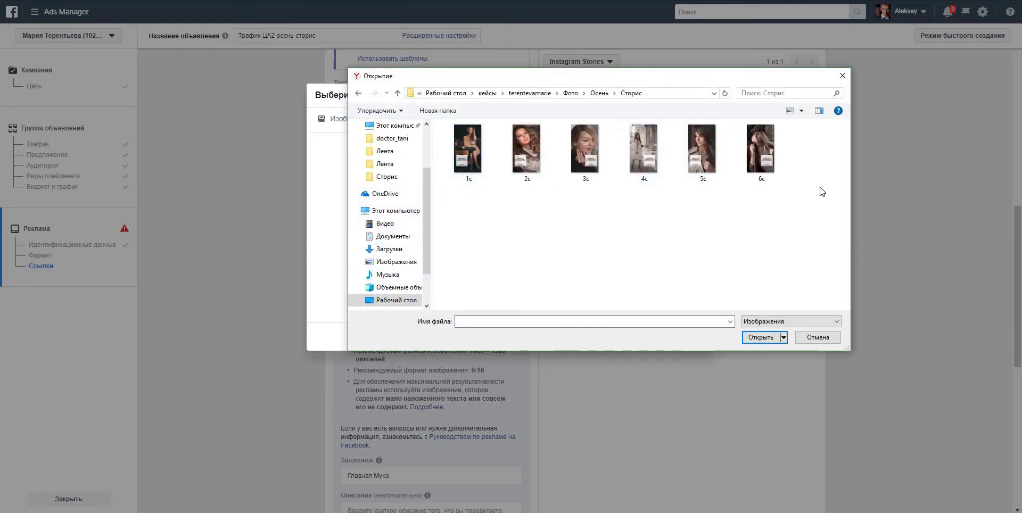
pyautogui.doubleClick(634, 141)
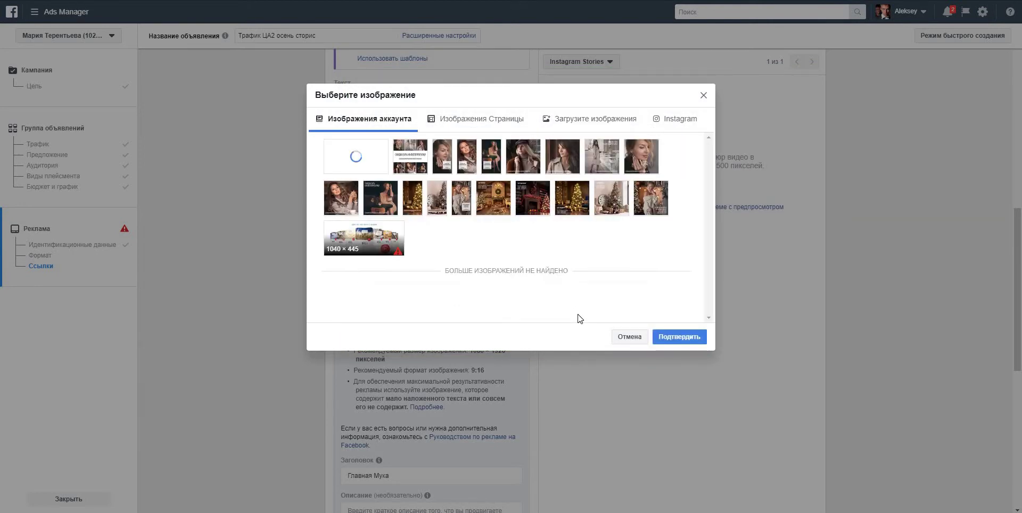
pyautogui.click(680, 337)
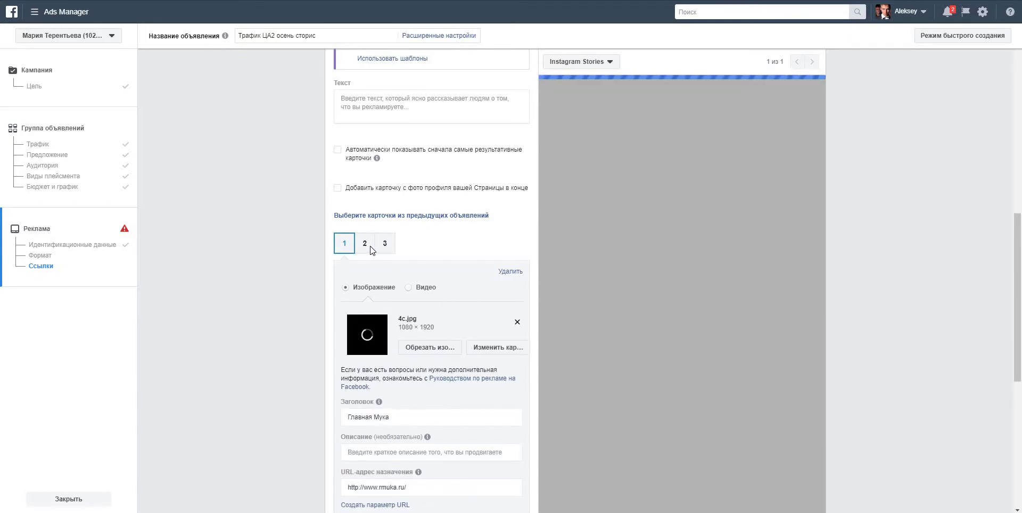
# Step: Upload 5c.jpg from the Сторис folder as the second carousel card's image
pyautogui.click(364, 244)
pyautogui.click(377, 316)
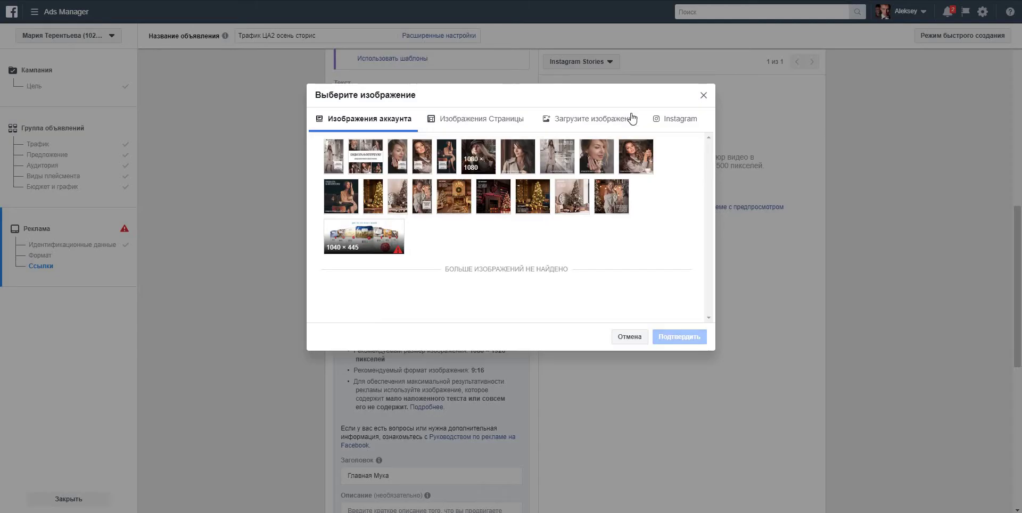
pyautogui.click(618, 120)
pyautogui.click(533, 215)
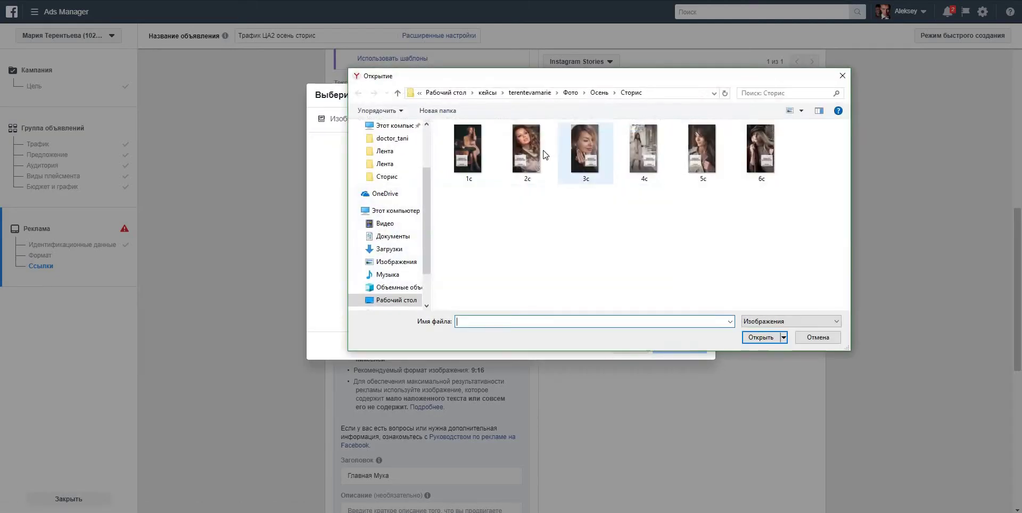
pyautogui.doubleClick(711, 148)
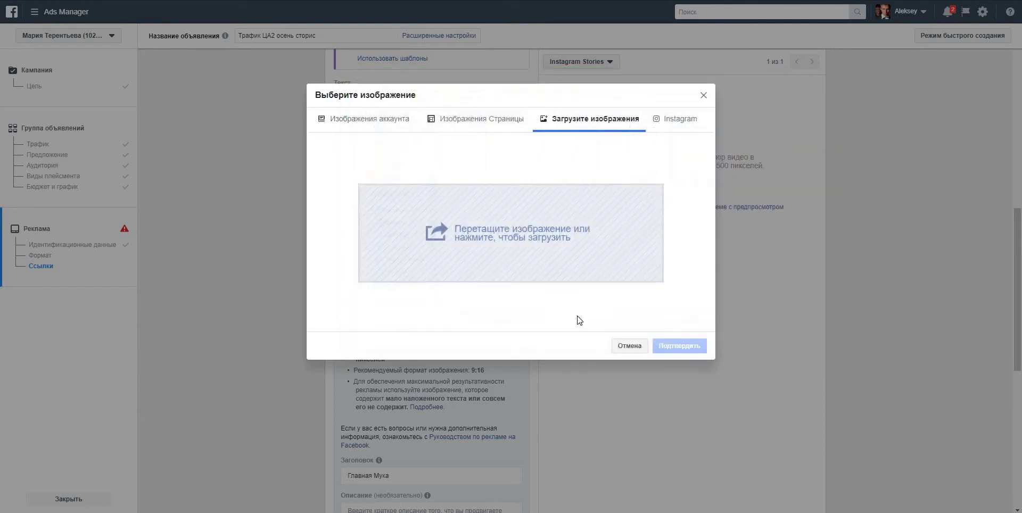
pyautogui.click(669, 339)
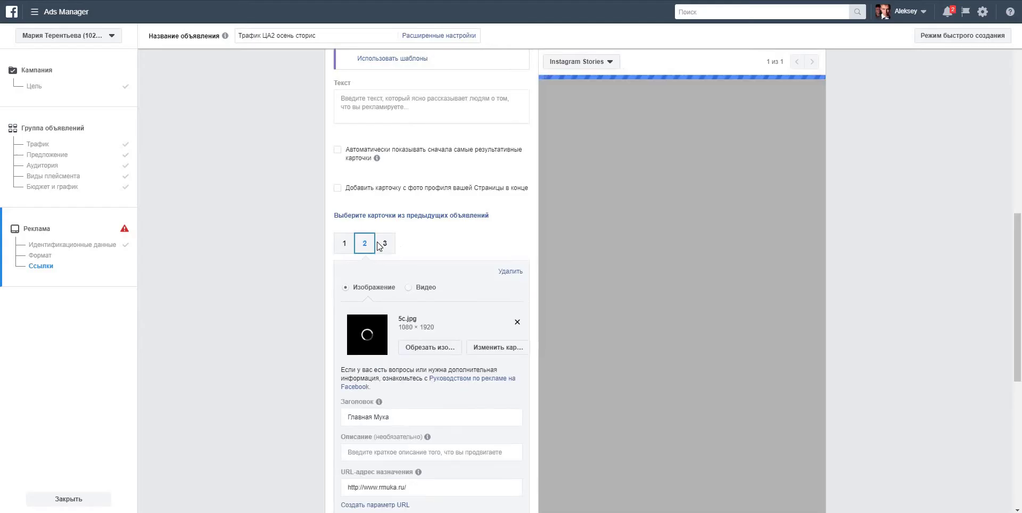
# Step: Upload 6c.jpg from the Сторис folder as the third carousel card's image
pyautogui.click(380, 246)
pyautogui.click(390, 317)
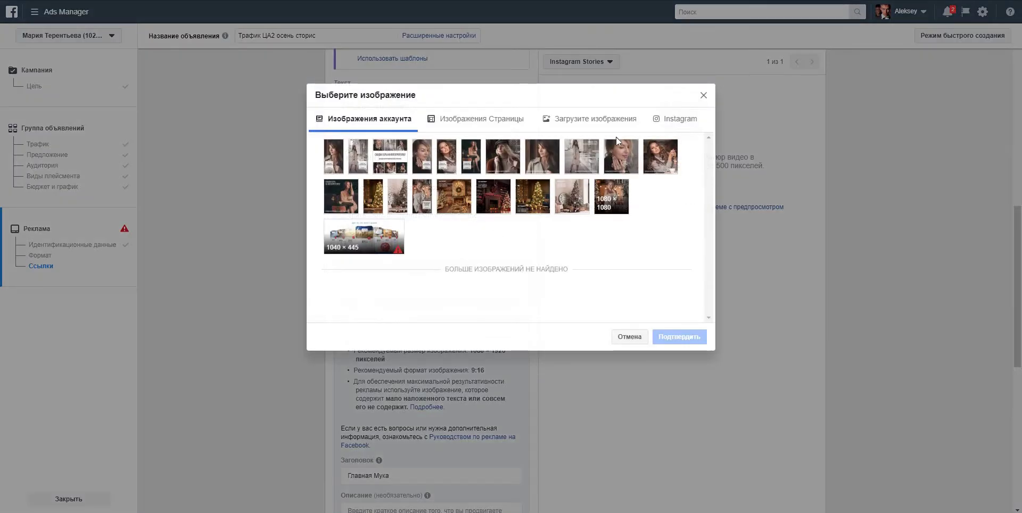
pyautogui.click(602, 118)
pyautogui.click(522, 232)
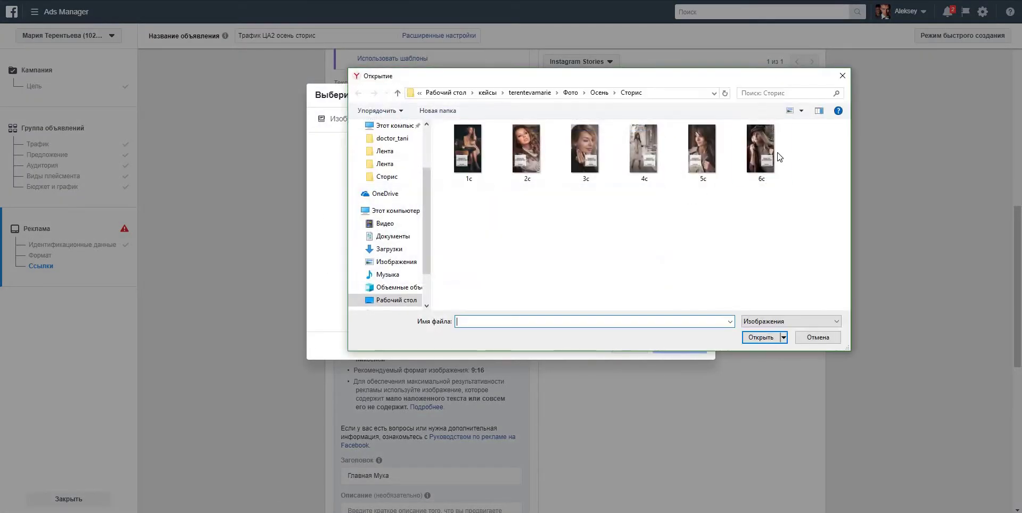
pyautogui.doubleClick(767, 154)
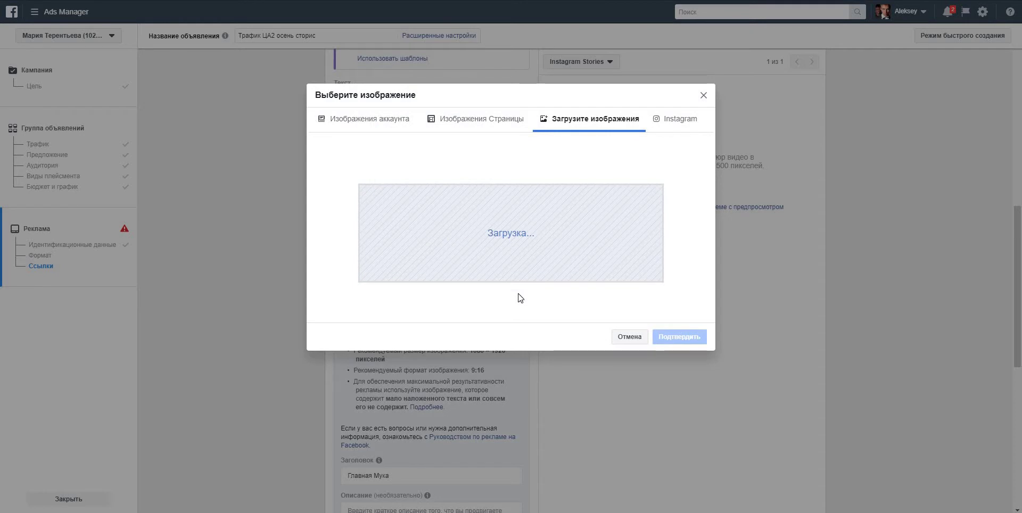
pyautogui.click(679, 337)
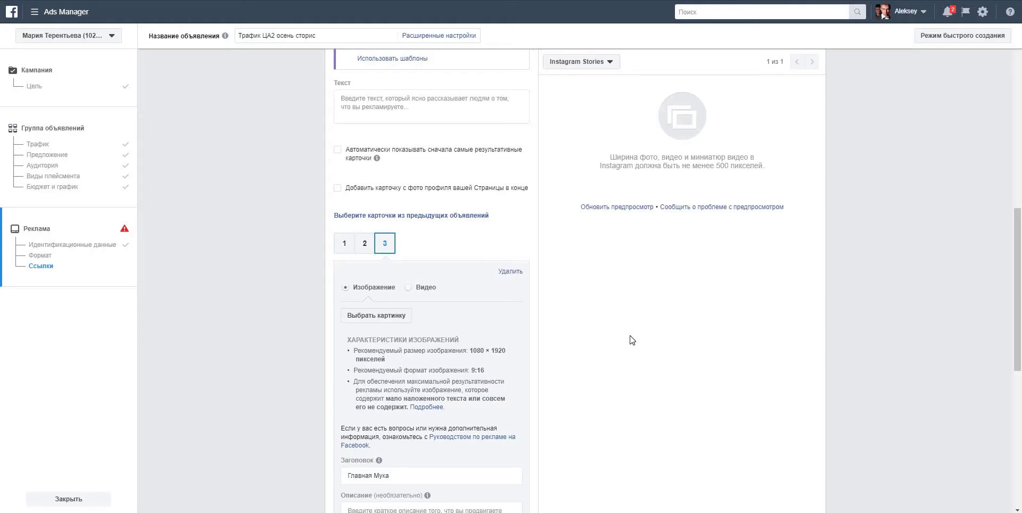
# Step: Set the first card's destination URL to the photographer's Instagram profile link and clear its headline
pyautogui.click(350, 244)
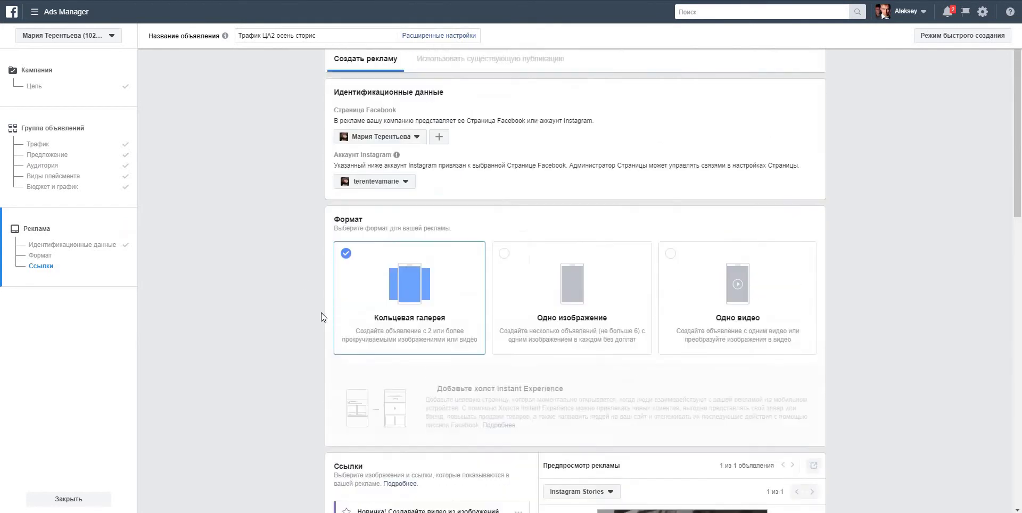
pyautogui.scroll(-8, 264, 261)
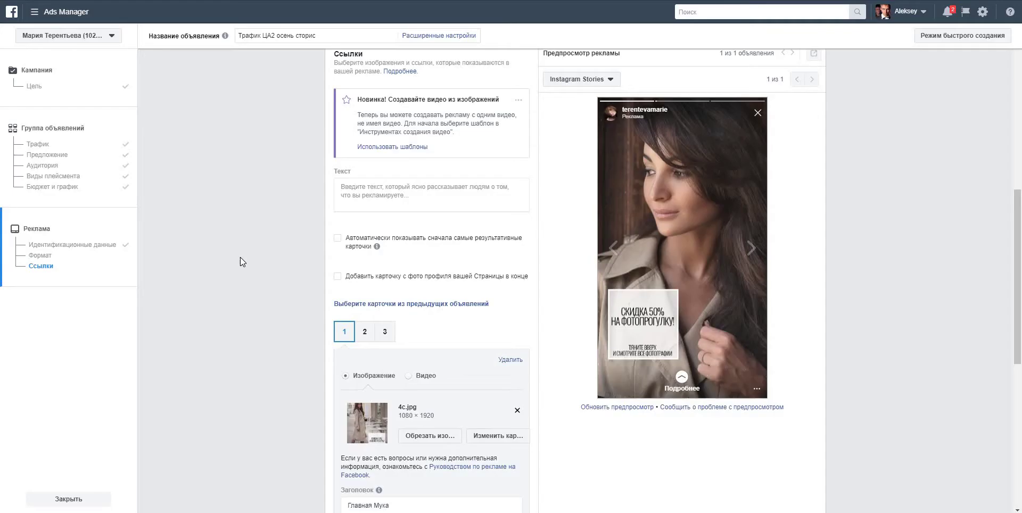
pyautogui.scroll(-5, 241, 258)
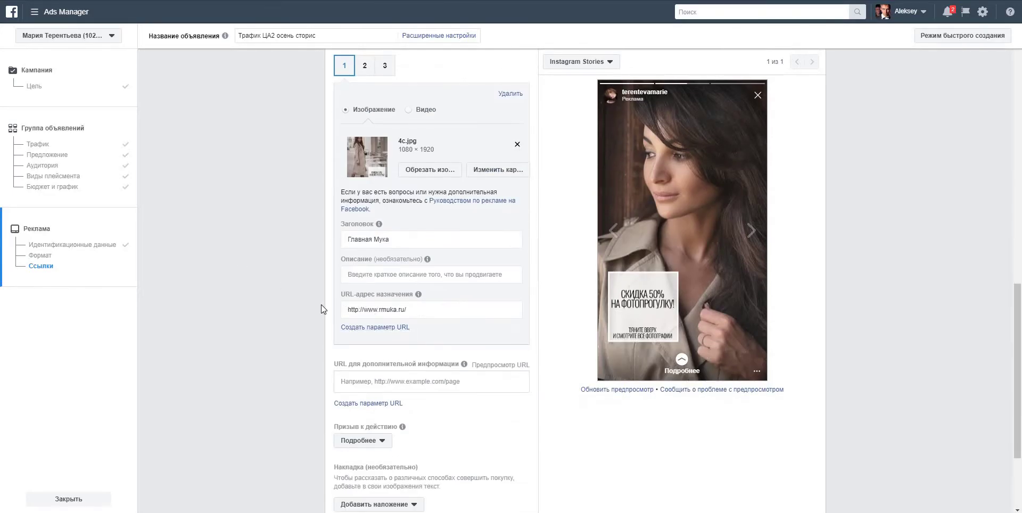
pyautogui.hotkey('ctrl', 'a')
pyautogui.click(378, 312)
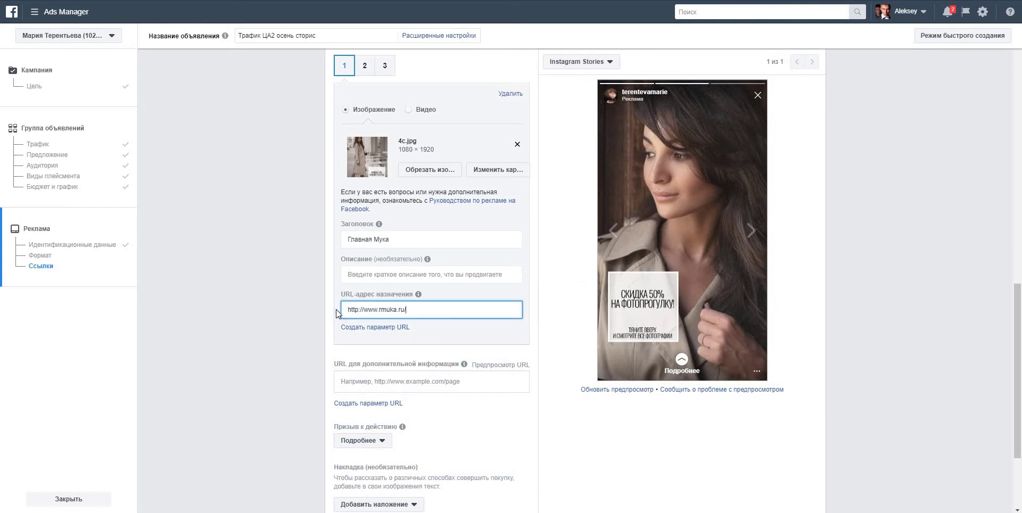
pyautogui.hotkey('ctrl', 'a')
pyautogui.write('https://www.instagram.com/terentevamarie/')
pyautogui.tripleClick(394, 240)
pyautogui.press('BackSpace')
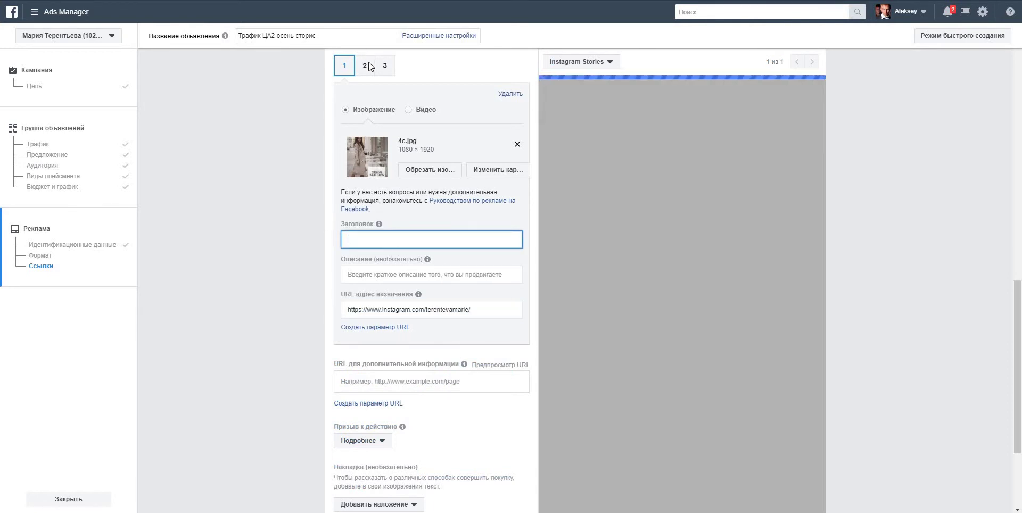
# Step: Set the second card's destination URL to the photographer's Instagram profile link and clear its headline
pyautogui.click(364, 65)
pyautogui.click(341, 309)
pyautogui.hotkey('ctrl', 'a')
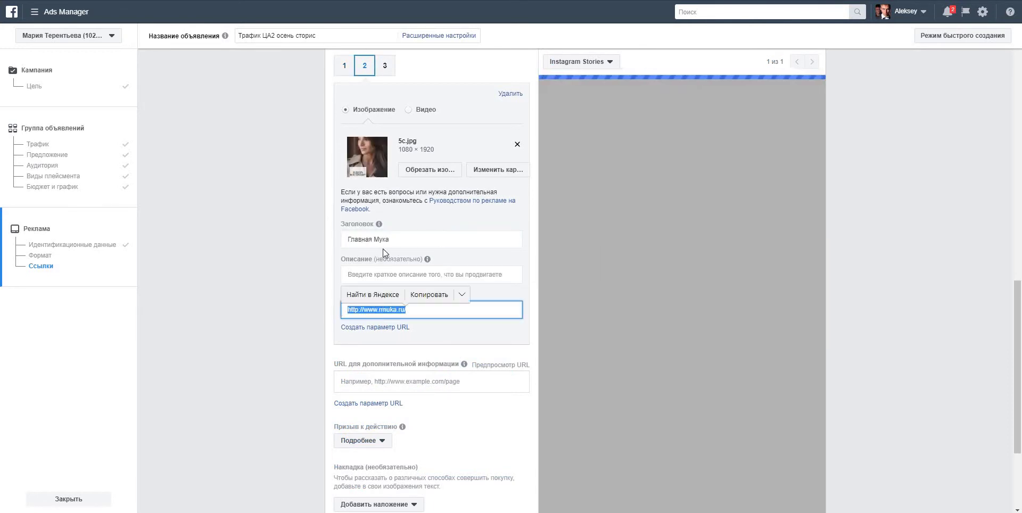
pyautogui.write('https://www.instagram.com/terentevamarie/')
pyautogui.tripleClick(383, 241)
pyautogui.press('BackSpace')
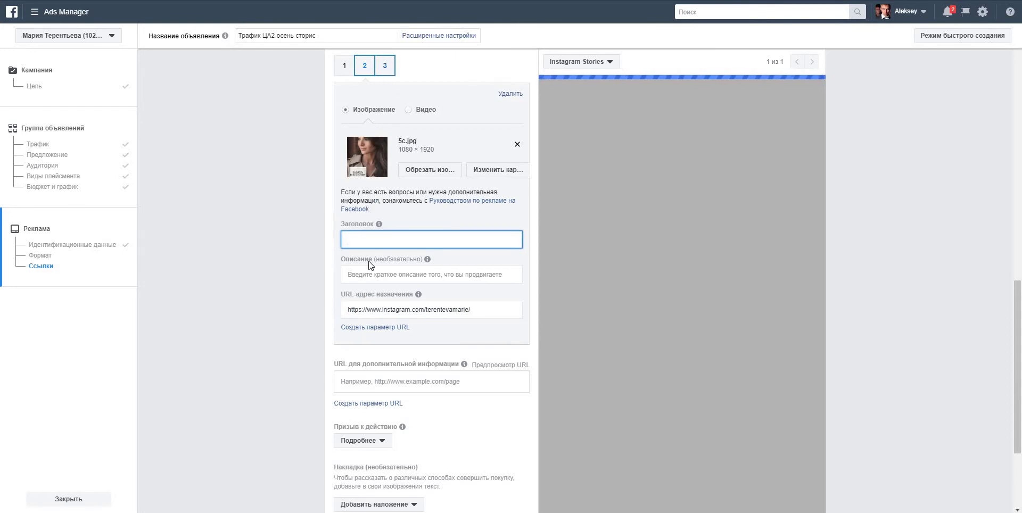
# Step: Set the third card's destination URL to the photographer's Instagram profile link and clear its headline
pyautogui.click(385, 66)
pyautogui.click(346, 309)
pyautogui.hotkey('ctrl', 'a')
pyautogui.write('https://www.instagram.com/terentevamarie/')
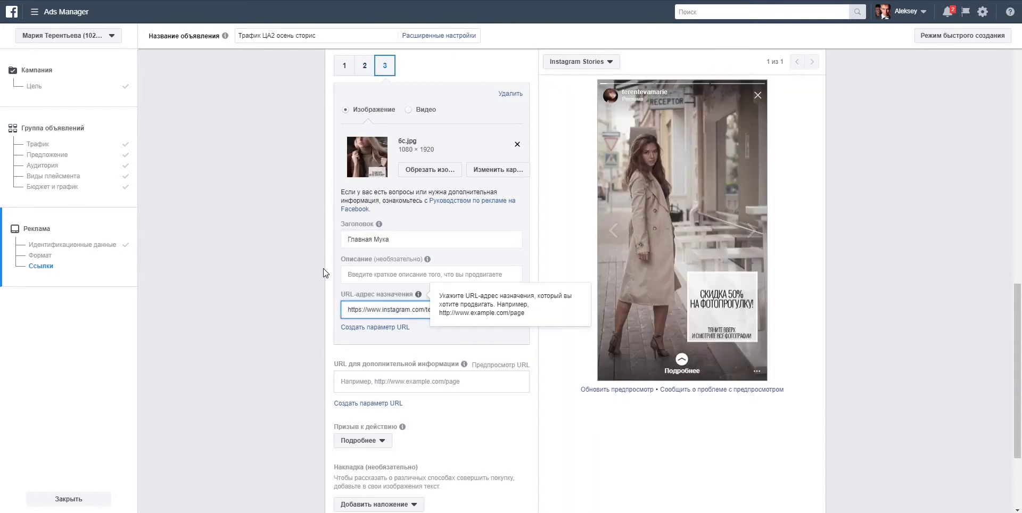
pyautogui.moveTo(406, 239); pyautogui.dragTo(344, 239)
pyautogui.press('BackSpace')
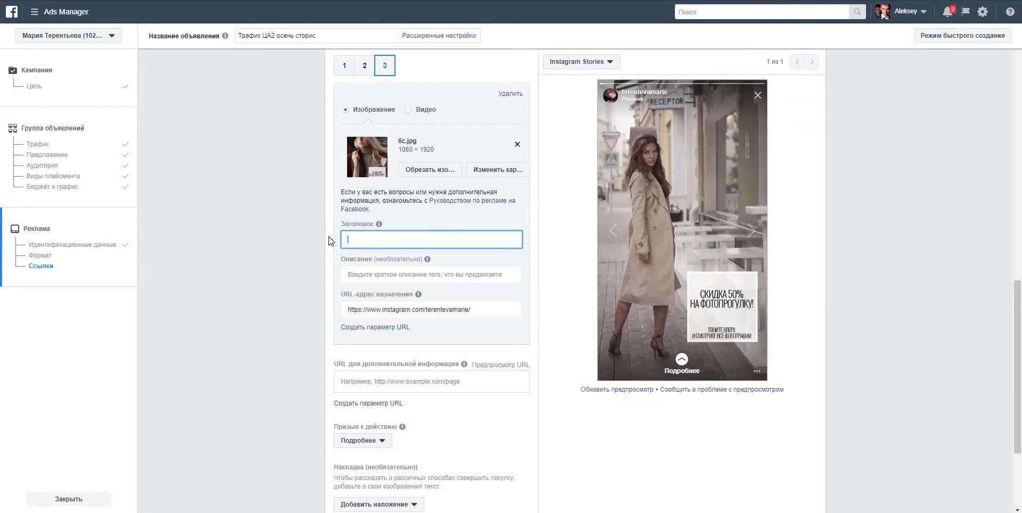
# Step: Check the three carousel cards in the Instagram Stories preview and submit the audience 2 autumn Stories ad
pyautogui.click(329, 241)
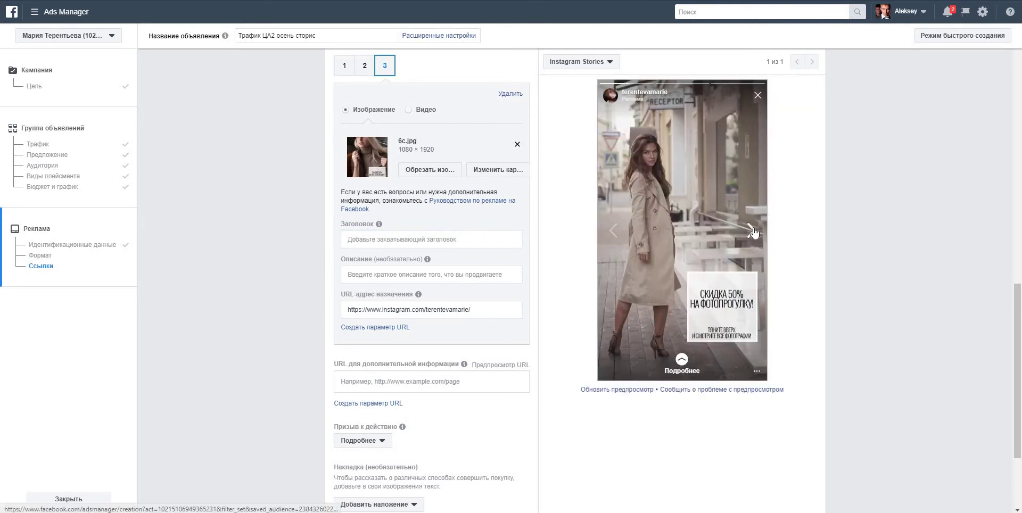
pyautogui.click(752, 230)
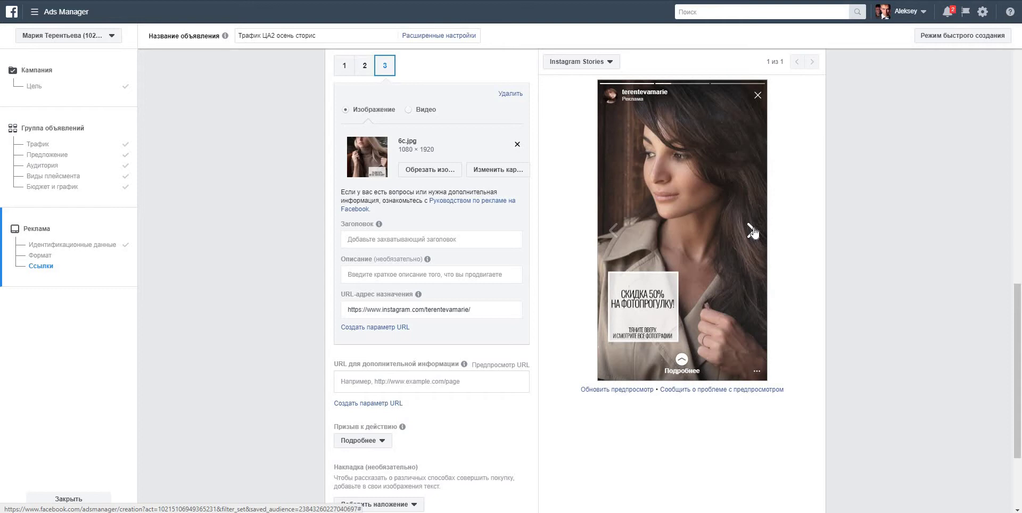
pyautogui.click(754, 231)
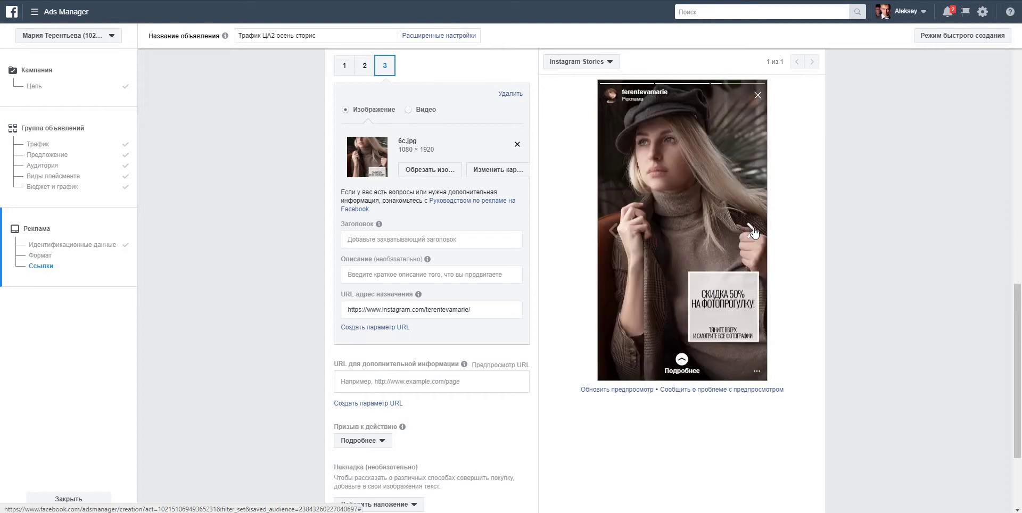
pyautogui.scroll(-3, 553, 326)
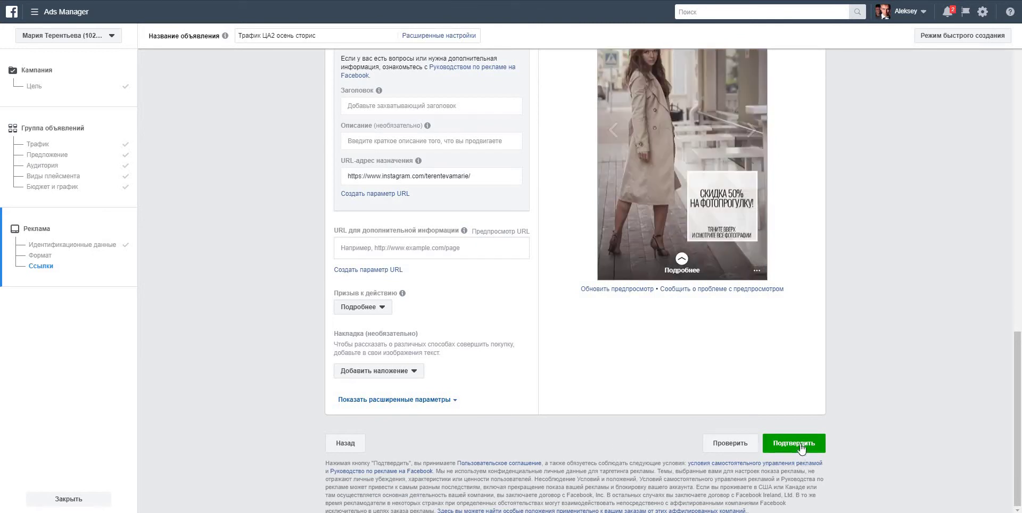
pyautogui.click(800, 449)
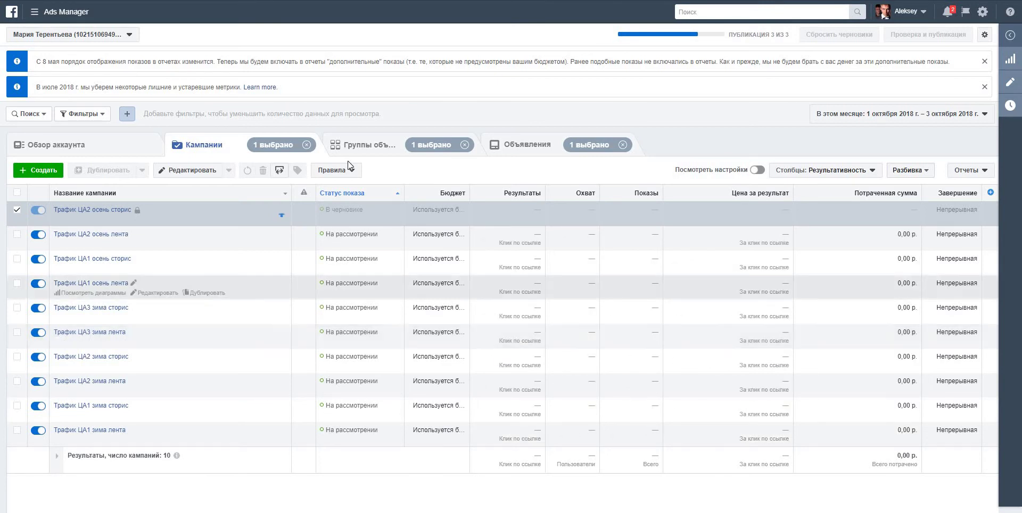
# Step: Start a new ad from the saved audience Широкая аудитория 3 alone, deselecting Широкая аудитория 2
pyautogui.moveTo(313, 191)
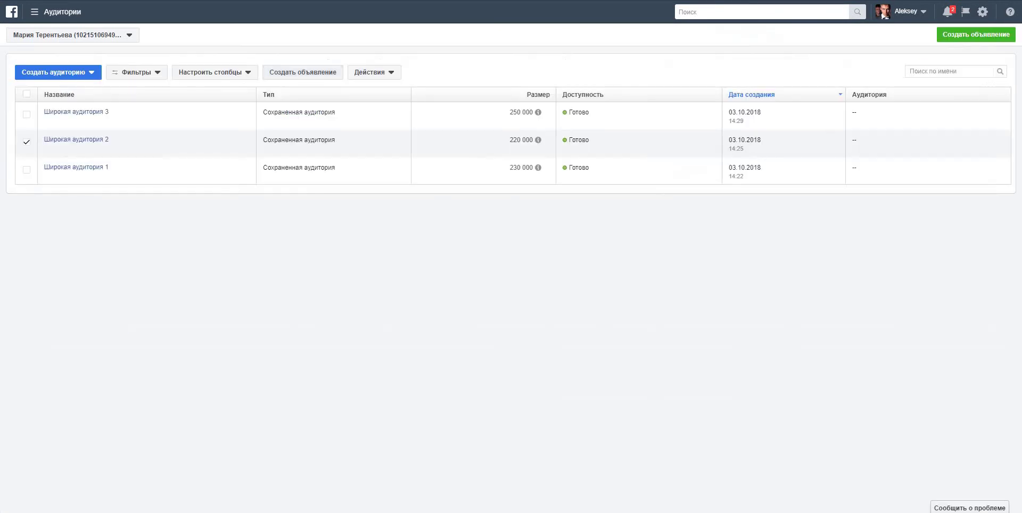
pyautogui.click(28, 144)
pyautogui.click(26, 114)
pyautogui.click(296, 73)
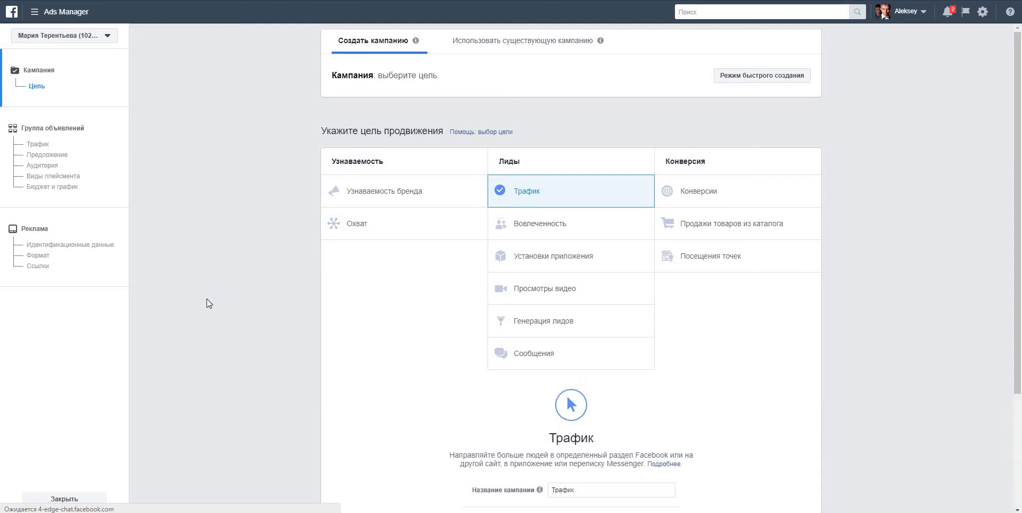
# Step: Name the traffic campaign "Трафик ЦА3 осень лента" and give its ad set the same name
pyautogui.click(592, 338)
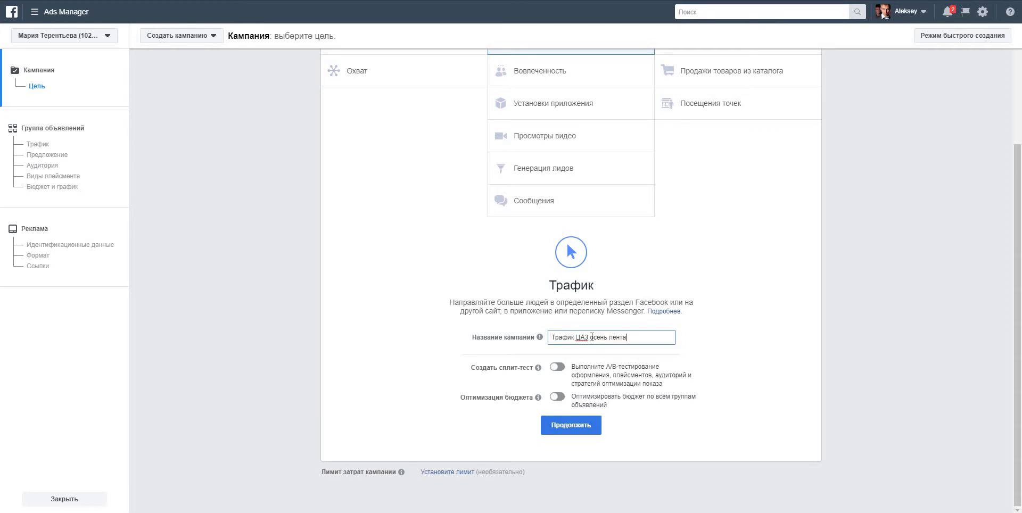
pyautogui.hotkey('ctrl', 'a')
pyautogui.hotkey('ctrl', 'c')
pyautogui.click(545, 424)
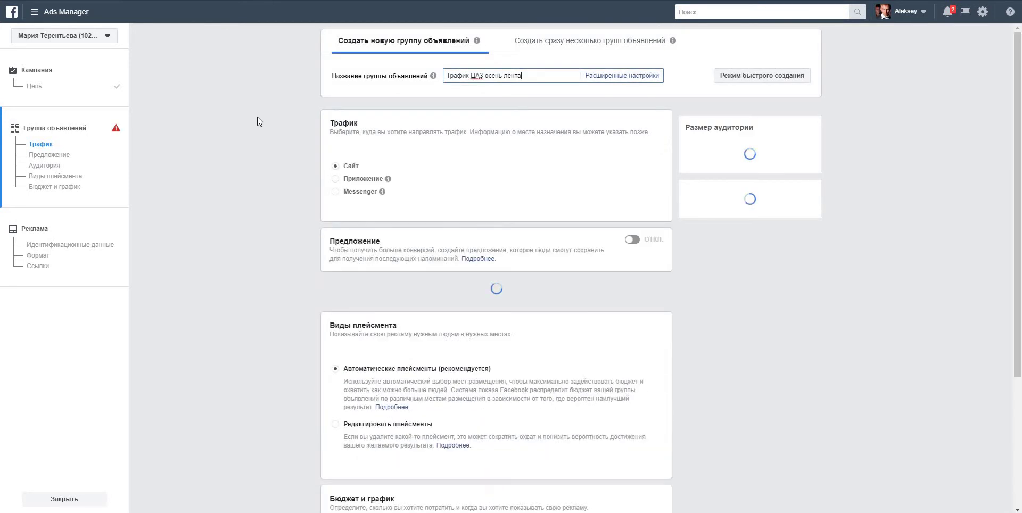
# Step: Edit the ad set's placements manually so that only the Instagram feed (Лента) remains, excluding Facebook, Instagram Stories, Audience Network and Messenger
pyautogui.scroll(-3, 259, 168)
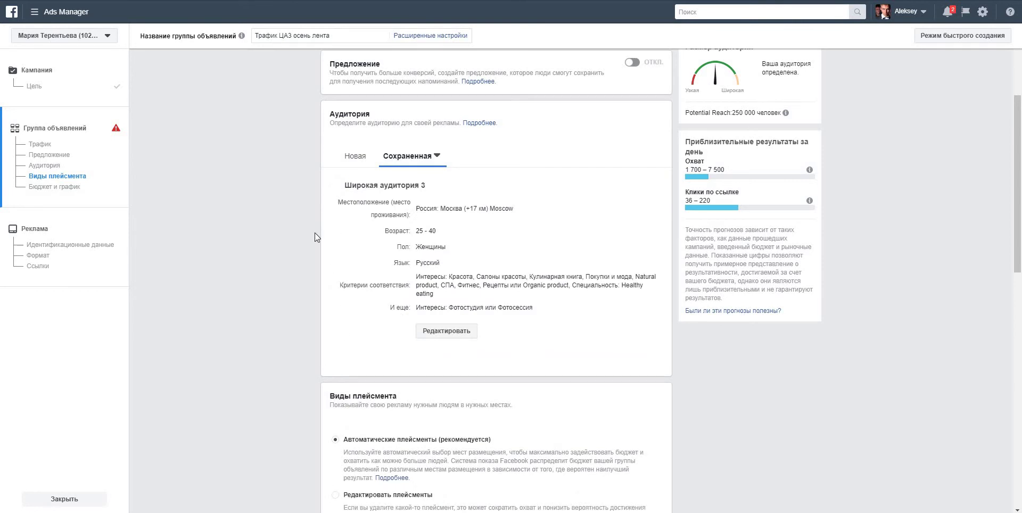
pyautogui.scroll(-3, 315, 232)
pyautogui.click(335, 317)
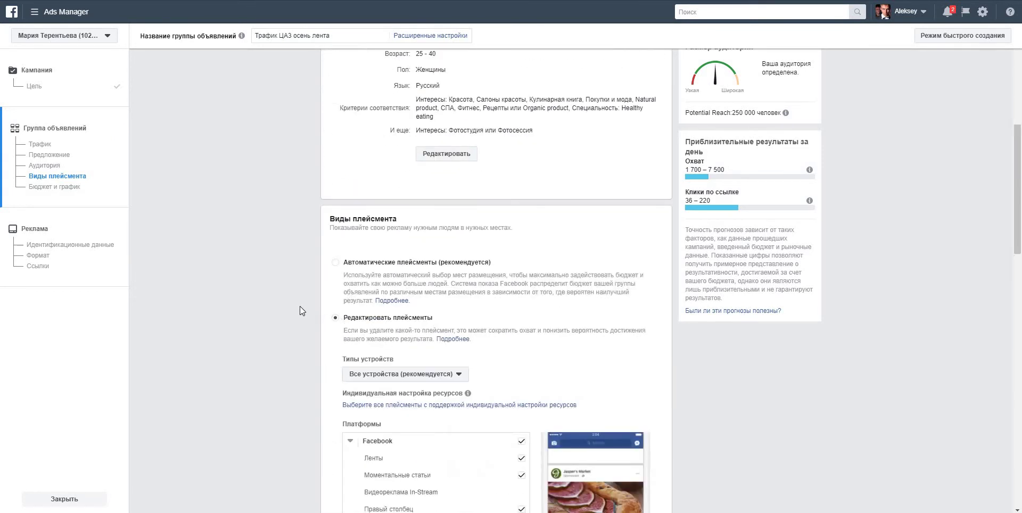
pyautogui.scroll(-5, 300, 309)
pyautogui.click(521, 85)
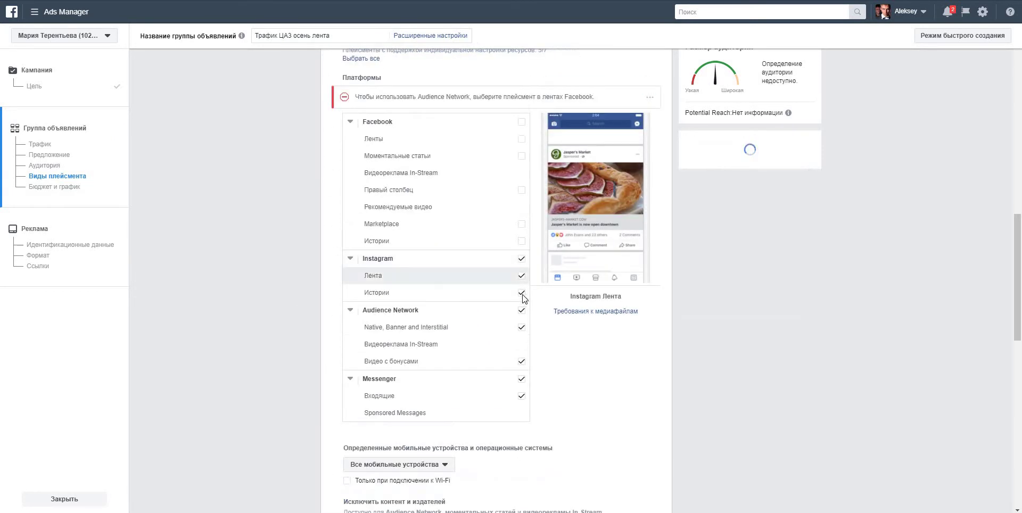
pyautogui.click(522, 293)
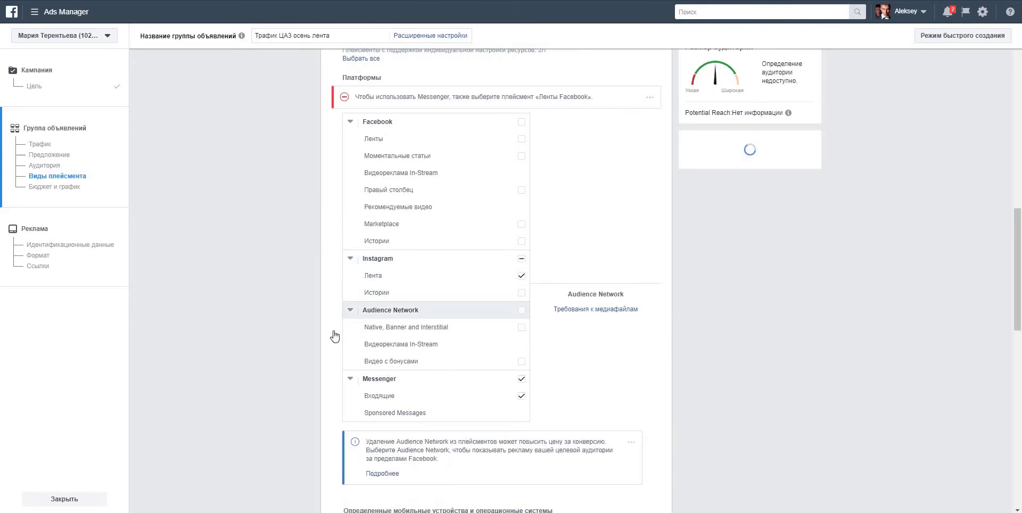
pyautogui.scroll(-5, 315, 325)
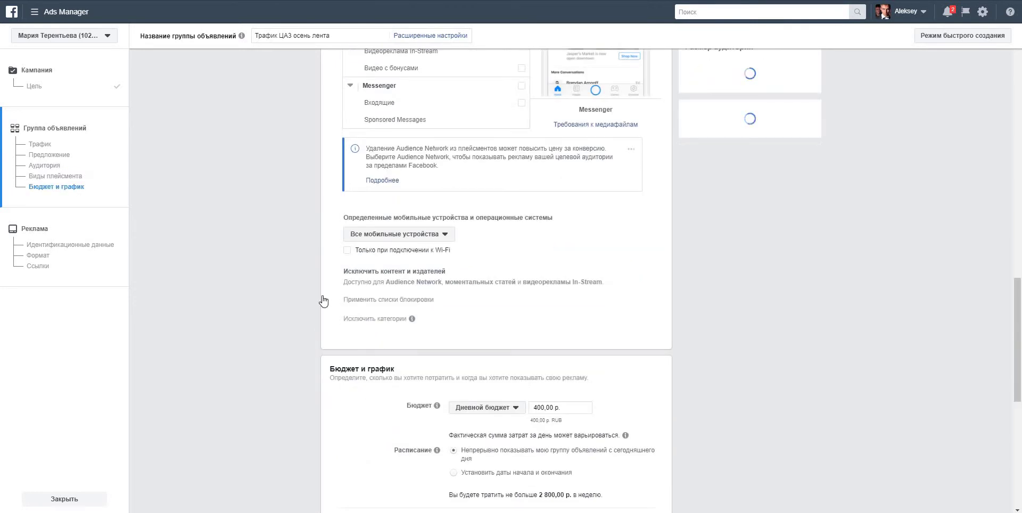
# Step: Limit delivery to Wi-Fi connections, change the daily budget's first digit to 1, and continue to the ad level
pyautogui.scroll(-3, 352, 303)
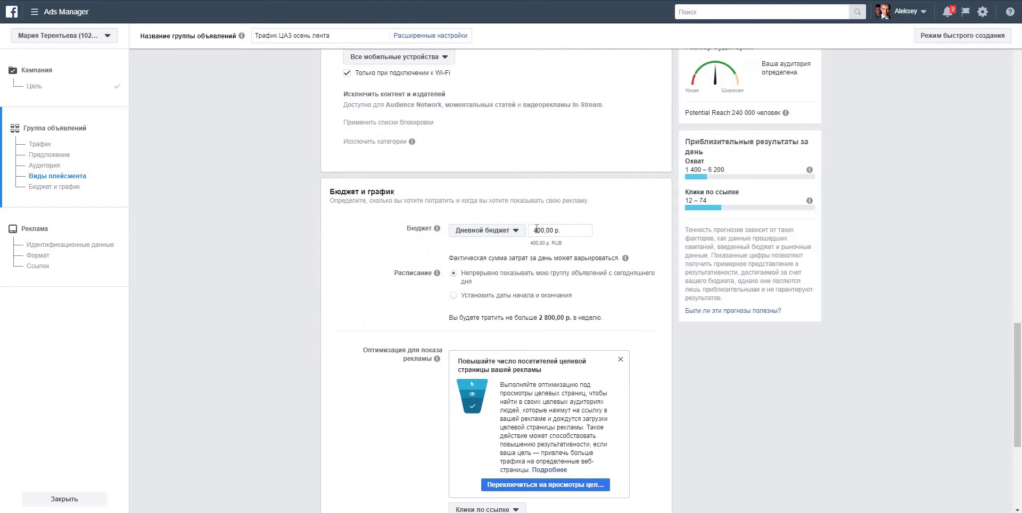
pyautogui.write('1')
pyautogui.scroll(-5, 347, 291)
pyautogui.click(660, 496)
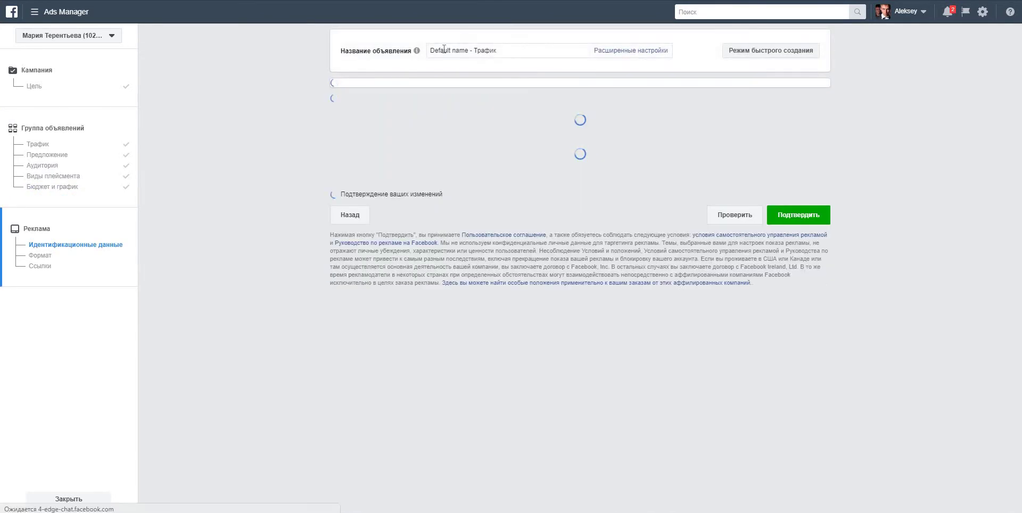
# Step: Name the ad "Трафик ЦА3 осень лента" and choose the photographer's Facebook Page as its identity
pyautogui.hotkey('ctrl', 'v')
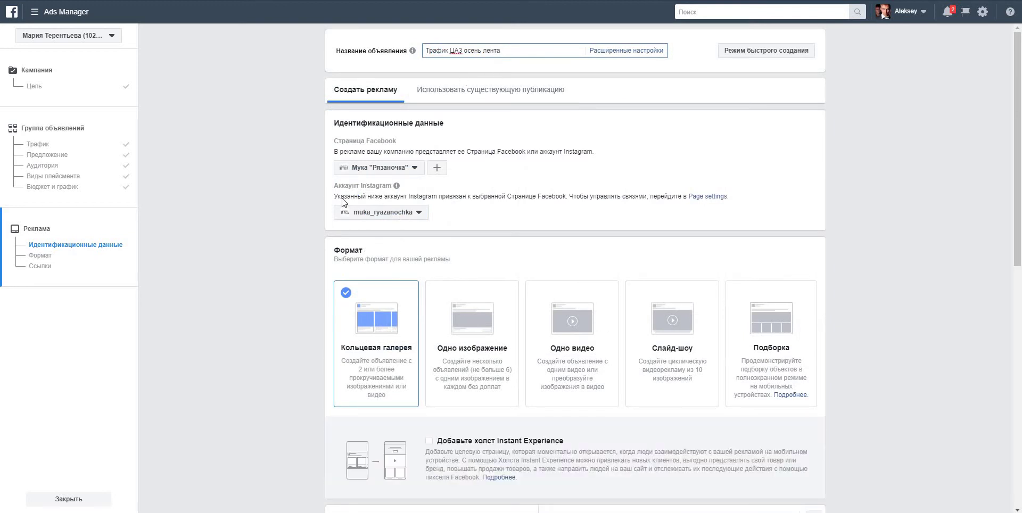
pyautogui.click(347, 169)
pyautogui.scroll(5, 386, 269)
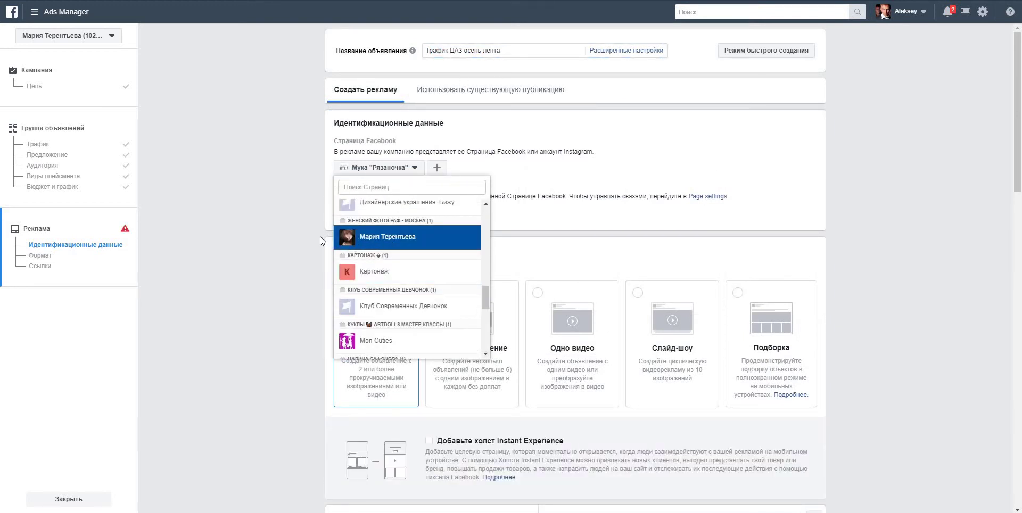
pyautogui.click(341, 236)
# Step: Turn off the closing Page profile photo card and fill the ad text with the discounted photo walk description copied from the other window
pyautogui.scroll(-2, 285, 237)
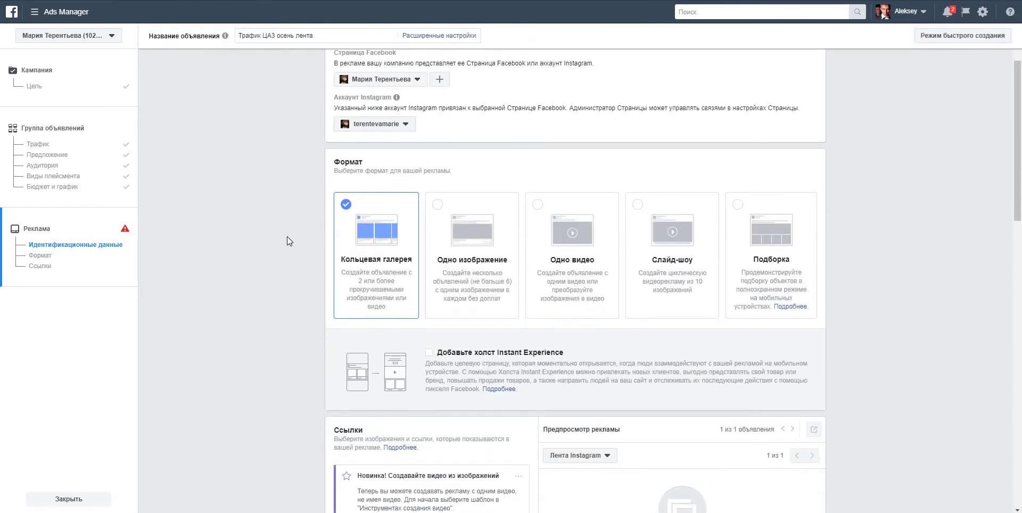
pyautogui.scroll(-5, 286, 236)
pyautogui.click(338, 387)
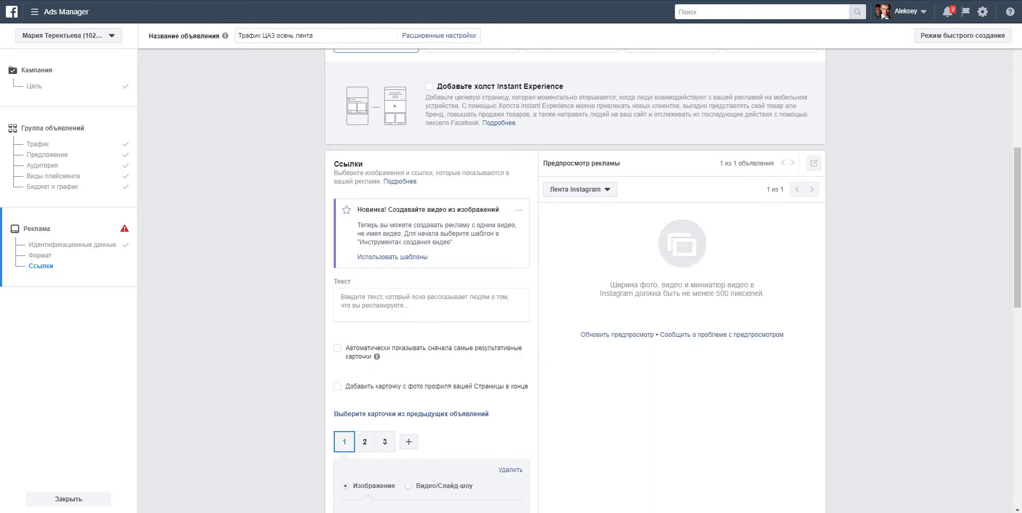
pyautogui.hotkey('alt', 'Tab')
pyautogui.hotkey('ctrl', 'shift', 'End')
pyautogui.hotkey('ctrl', 'c')
pyautogui.hotkey('alt', 'Tab')
pyautogui.click(387, 305)
pyautogui.hotkey('ctrl', 'v')
# Step: Replace the first carousel card's image with 1л.jpg from the account images
pyautogui.scroll(-3, 296, 290)
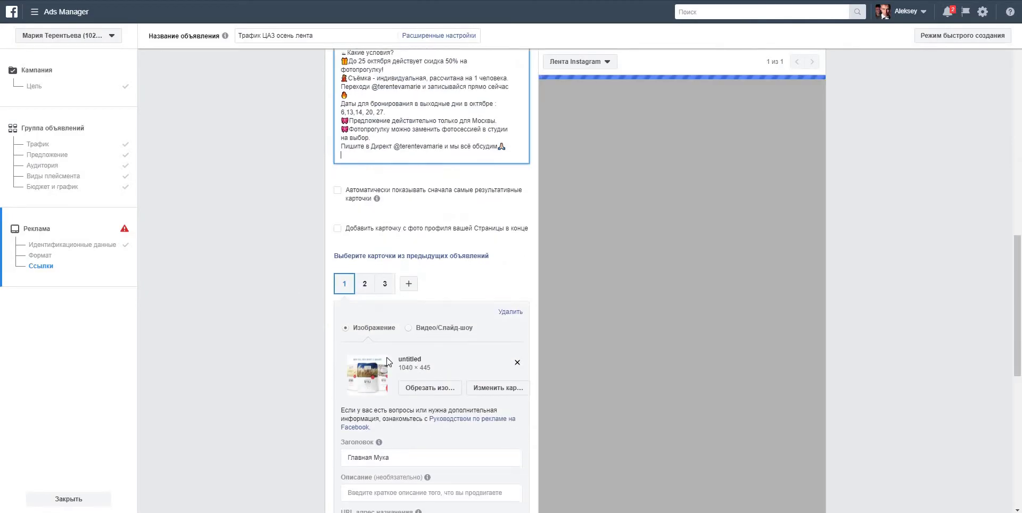
pyautogui.click(517, 363)
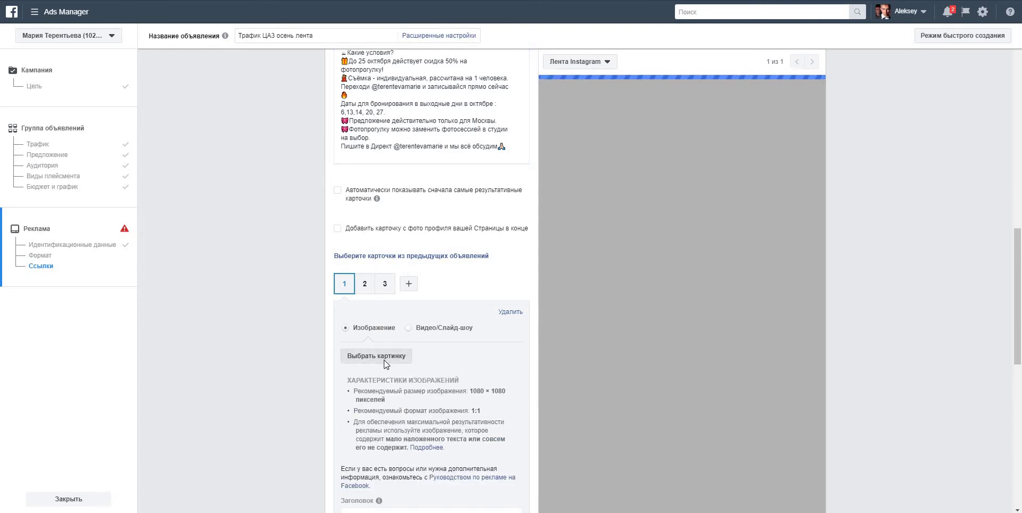
pyautogui.click(381, 356)
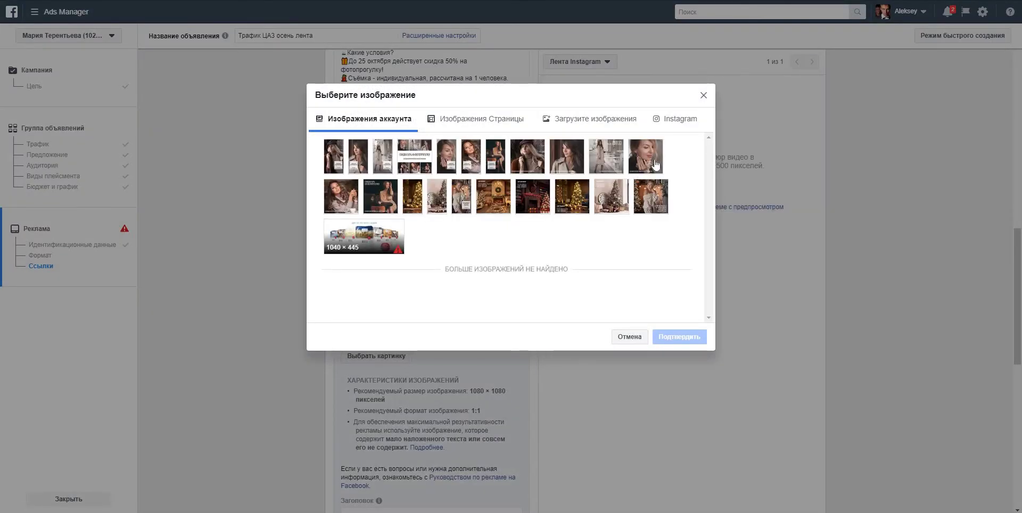
pyautogui.click(375, 193)
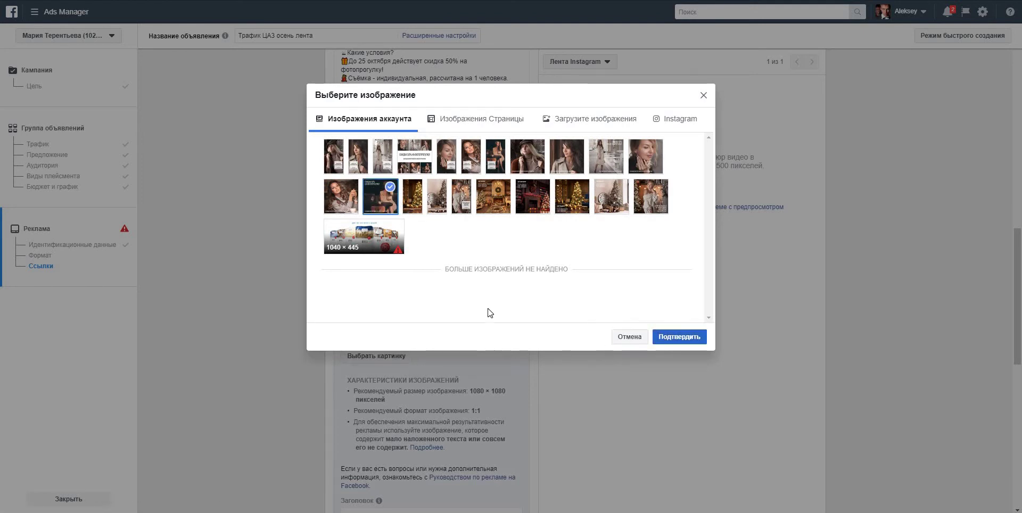
pyautogui.click(672, 337)
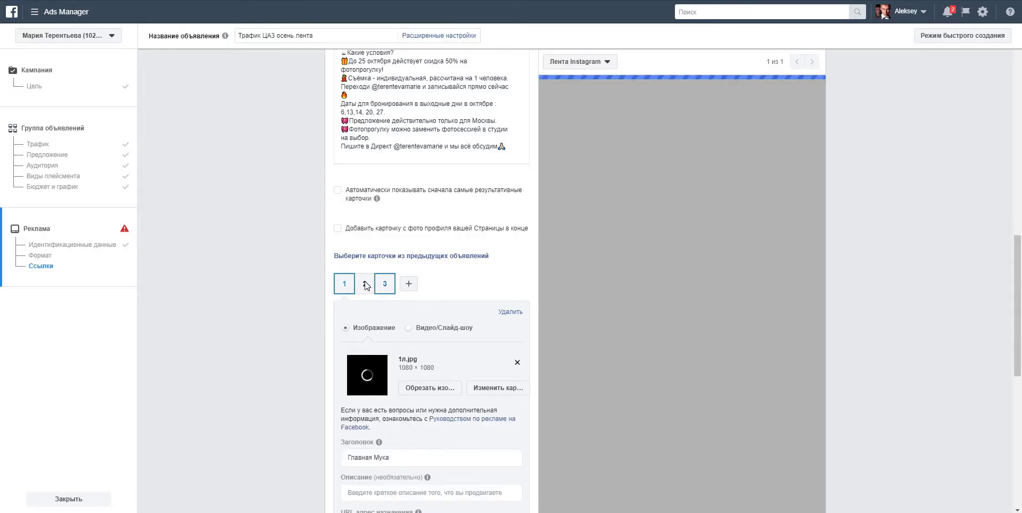
# Step: Set the second carousel card's image to the account photo of a woman listed immediately before 1л.jpg
pyautogui.click(367, 285)
pyautogui.click(387, 358)
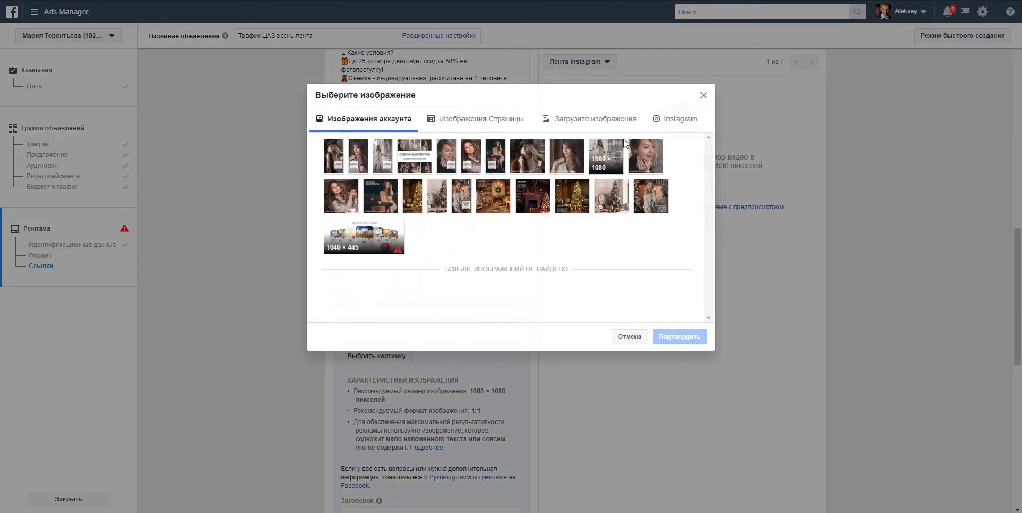
pyautogui.click(357, 193)
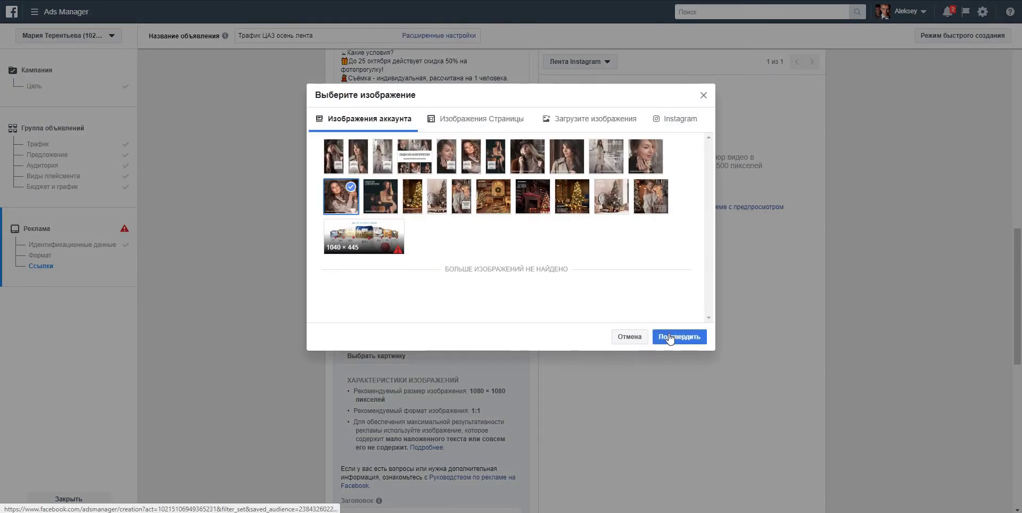
pyautogui.click(672, 337)
# Step: Set the third carousel card's image to 3л.jpg from the account images
pyautogui.click(385, 284)
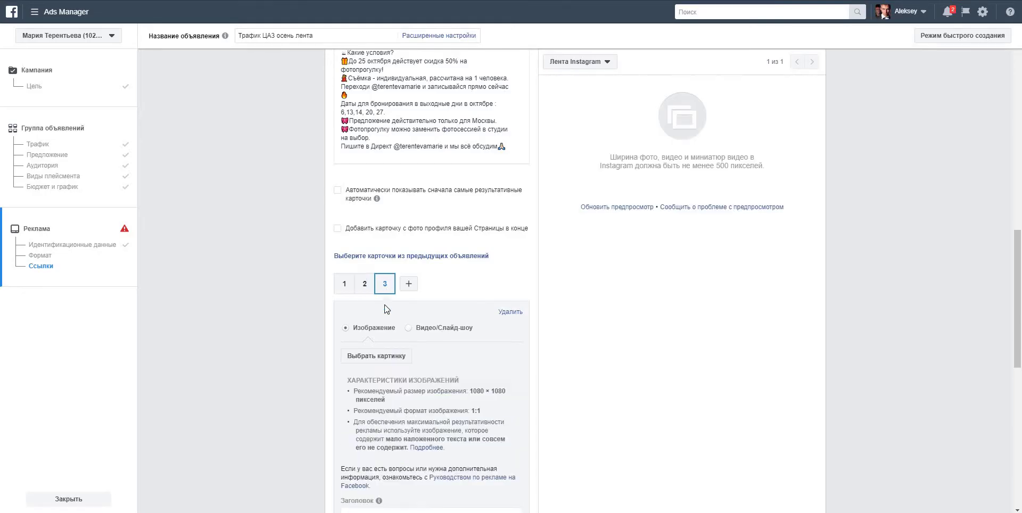
pyautogui.click(381, 357)
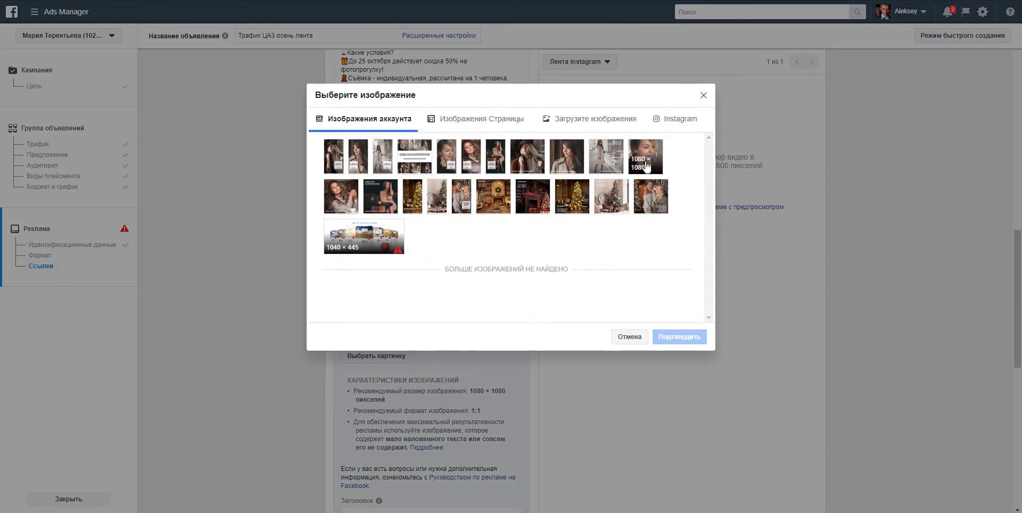
pyautogui.click(646, 167)
pyautogui.click(679, 338)
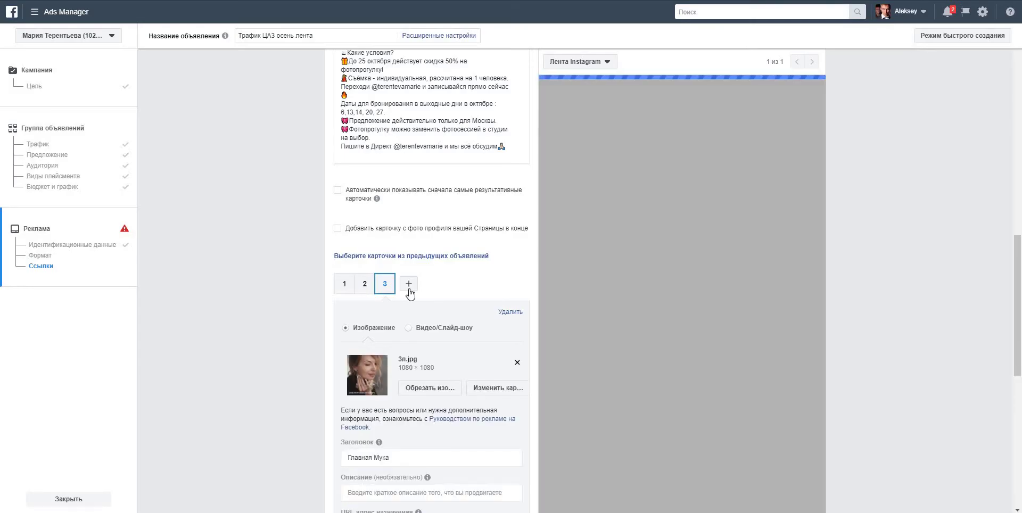
# Step: Add a fourth carousel card and give it the account image 4л.jpg
pyautogui.click(409, 285)
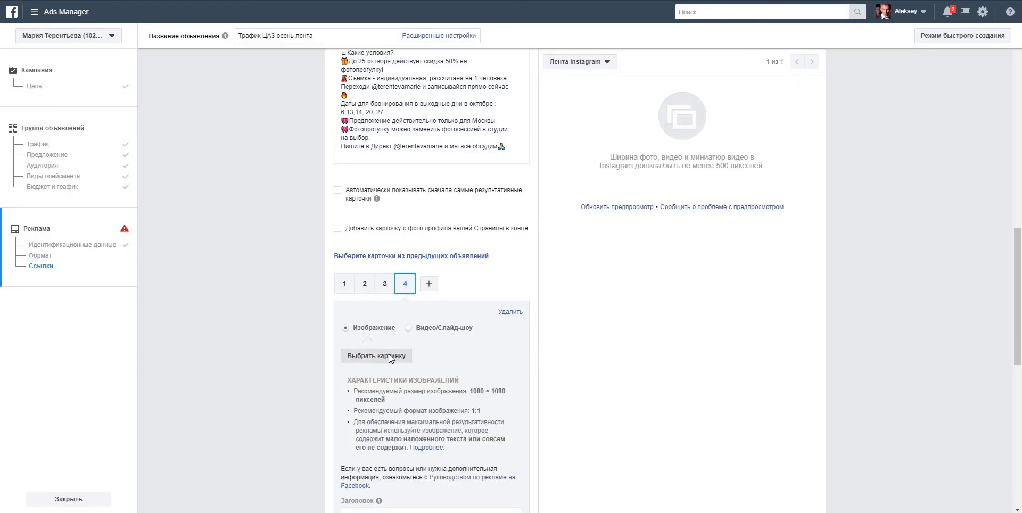
pyautogui.click(390, 357)
pyautogui.click(619, 154)
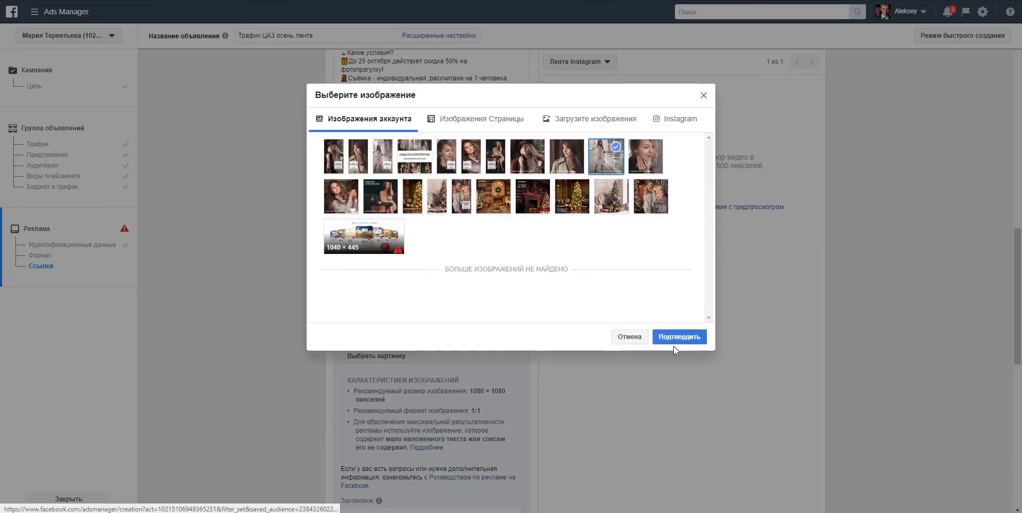
pyautogui.click(676, 338)
# Step: Add a fifth carousel card and give it the account image 5л.jpg
pyautogui.click(428, 284)
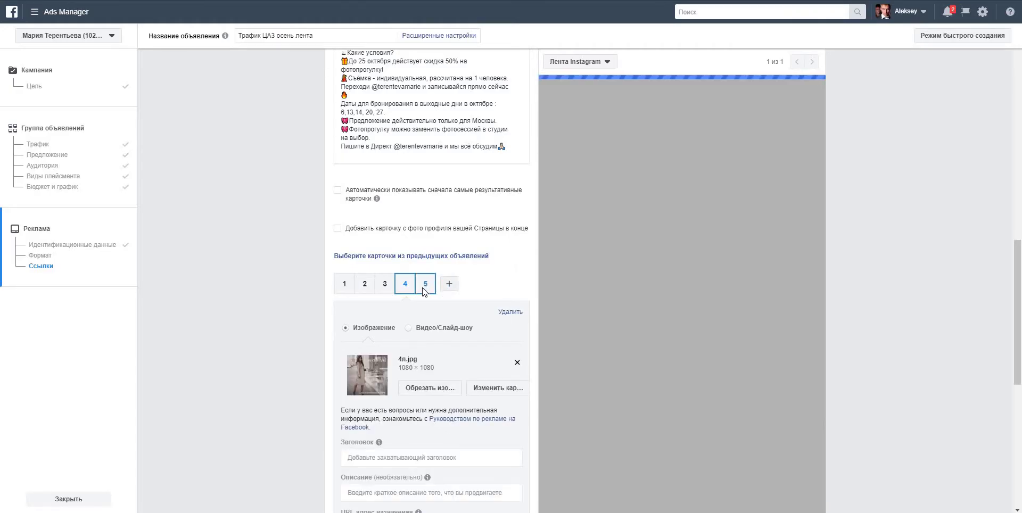
pyautogui.click(578, 152)
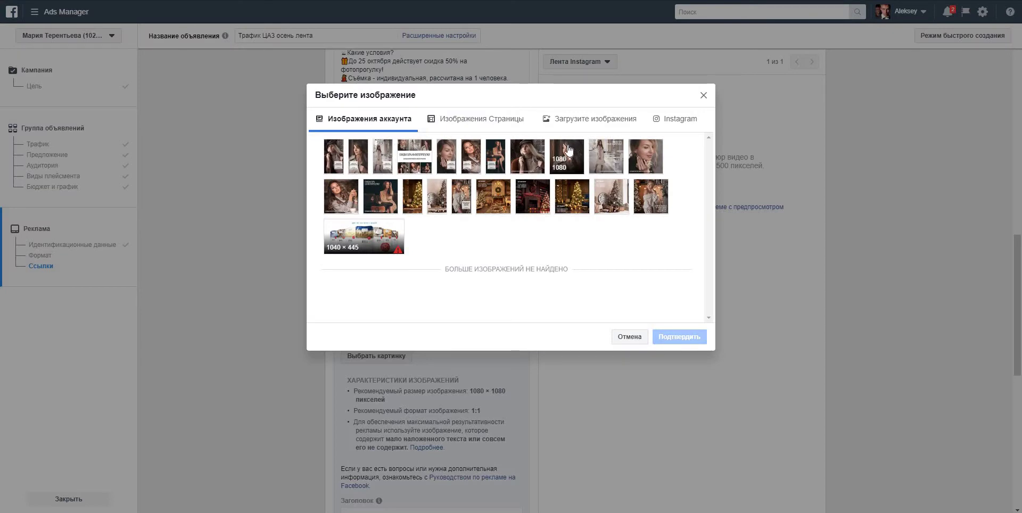
pyautogui.click(676, 338)
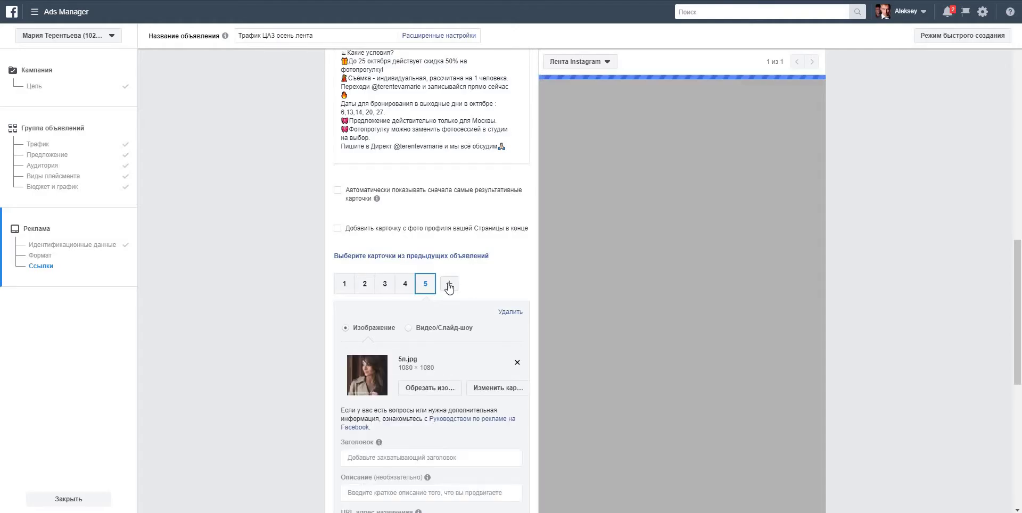
# Step: Add a sixth carousel card and give it the account image 6л.jpg
pyautogui.click(449, 284)
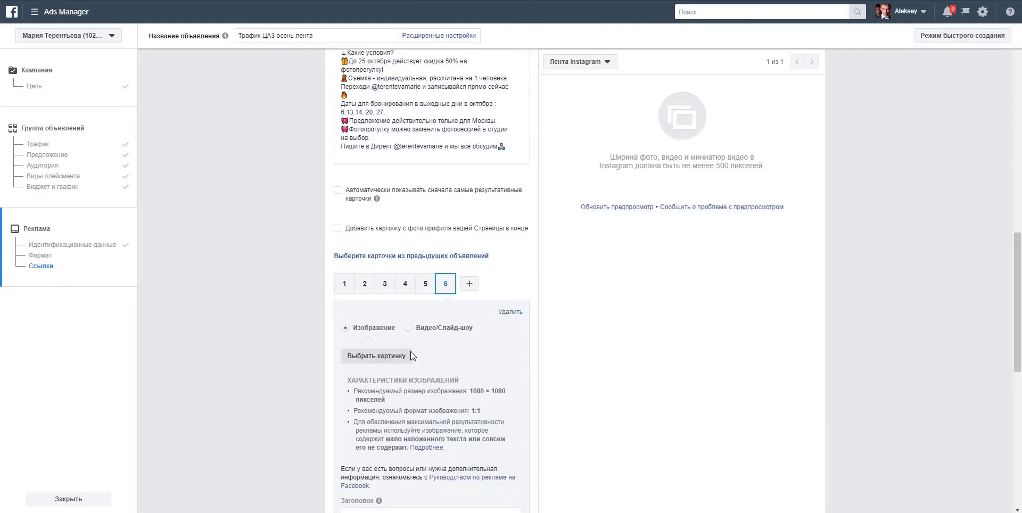
pyautogui.click(409, 355)
pyautogui.click(526, 165)
pyautogui.click(663, 338)
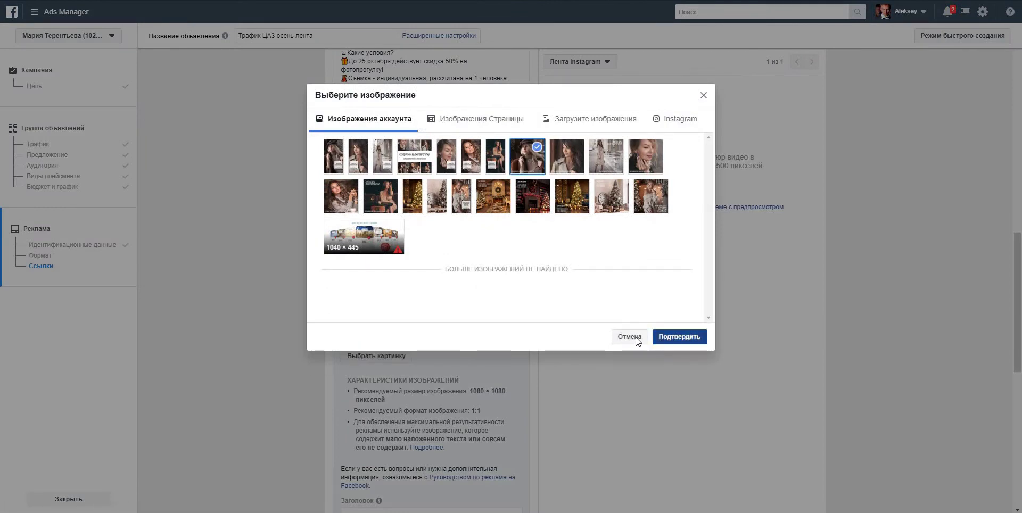
# Step: Copy the photographer's Instagram profile address, set it as the first card's destination URL and clear that card's headline
pyautogui.hotkey('ctrl', 'Tab')
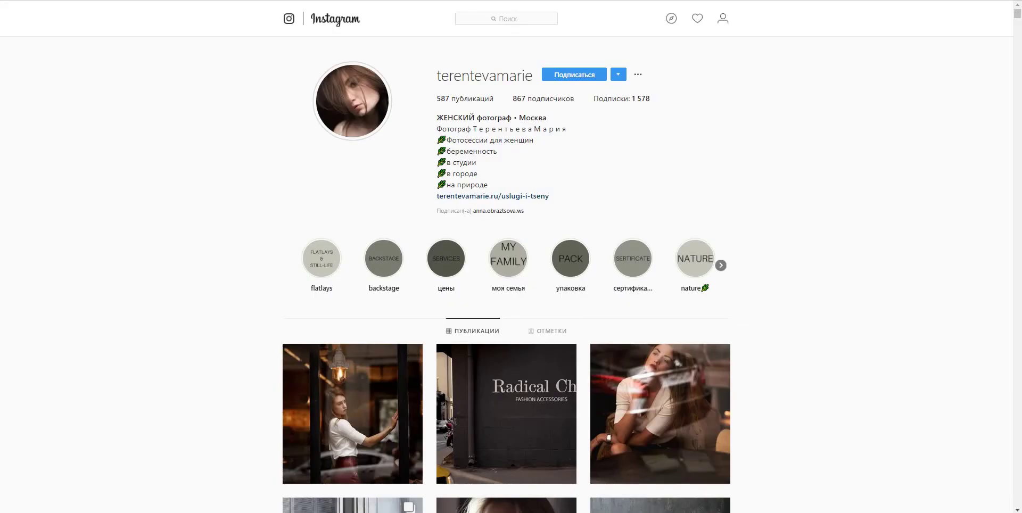
pyautogui.hotkey('ctrl', 't')
pyautogui.hotkey('ctrl', 'w')
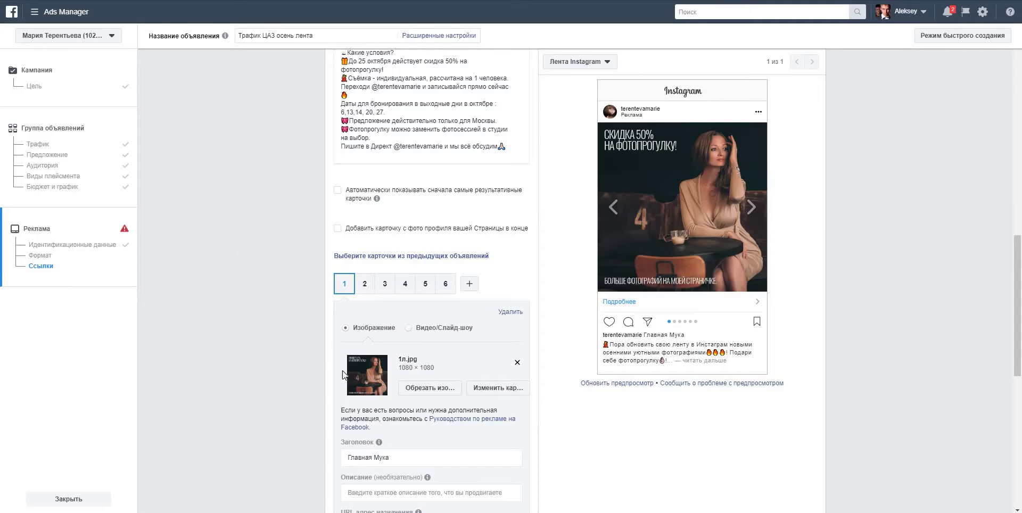
pyautogui.scroll(-2, 343, 370)
pyautogui.tripleClick(384, 439)
pyautogui.hotkey('ctrl', 'v')
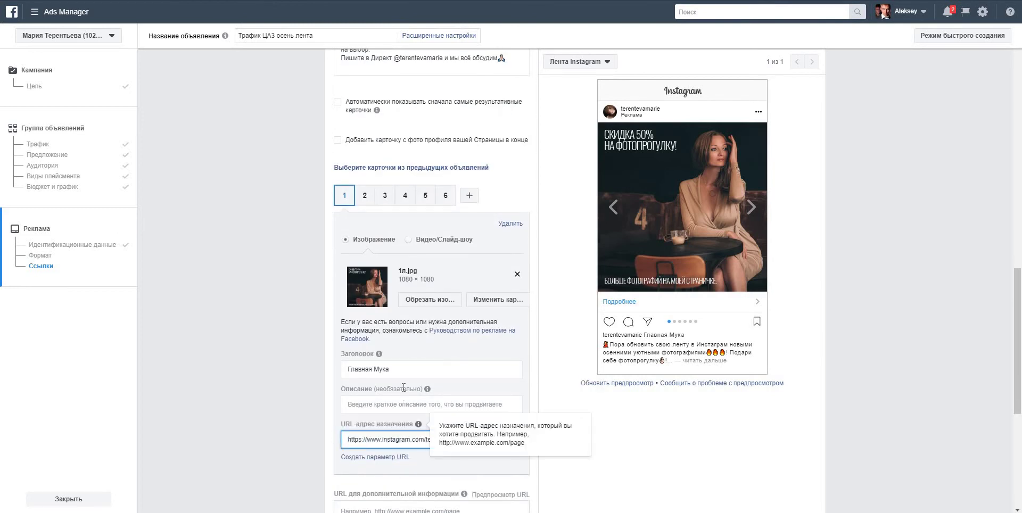
pyautogui.tripleClick(364, 369)
pyautogui.press('BackSpace')
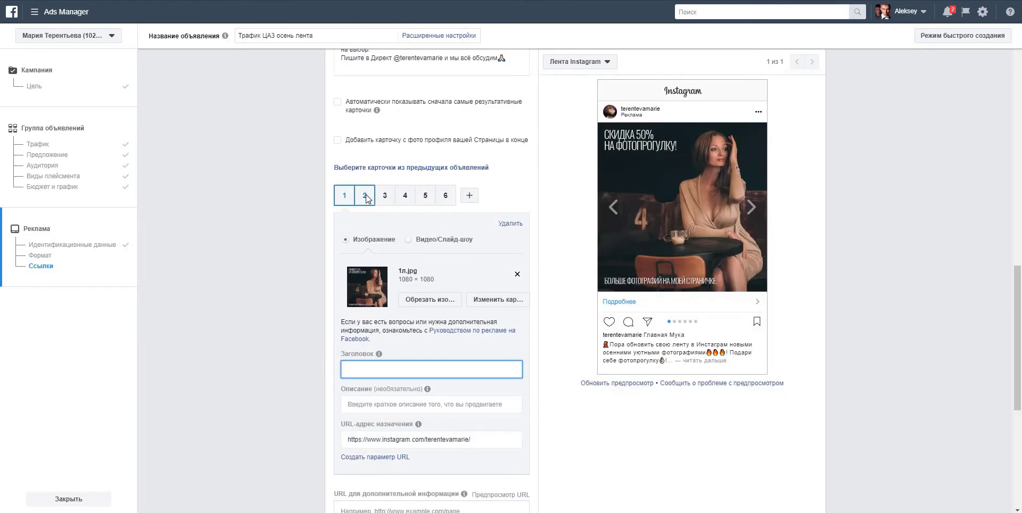
# Step: Set the second card's destination URL to the photographer's Instagram profile and clear its headline
pyautogui.click(365, 196)
pyautogui.tripleClick(400, 439)
pyautogui.hotkey('ctrl', 'v')
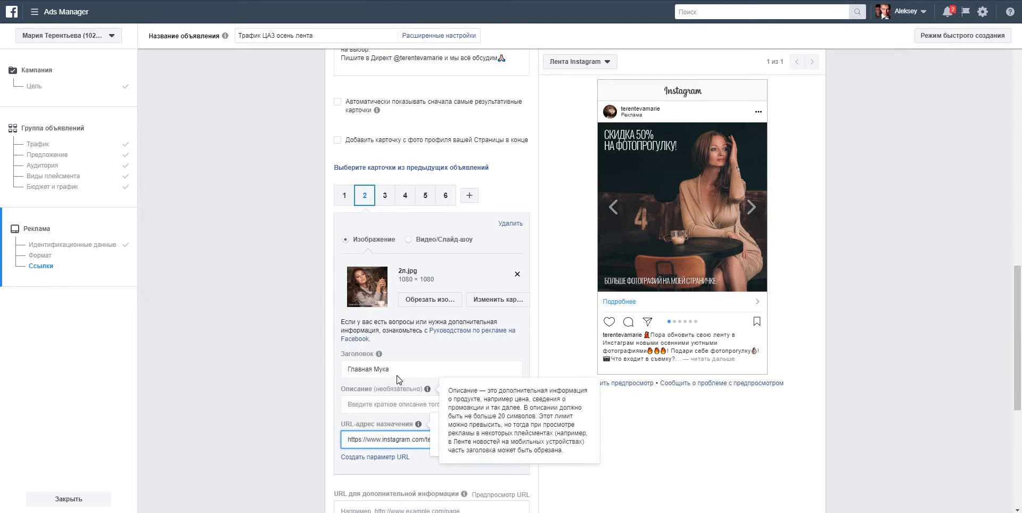
pyautogui.tripleClick(363, 369)
pyautogui.press('BackSpace')
# Step: Set the third card's destination URL to the photographer's Instagram profile and clear its headline
pyautogui.click(385, 196)
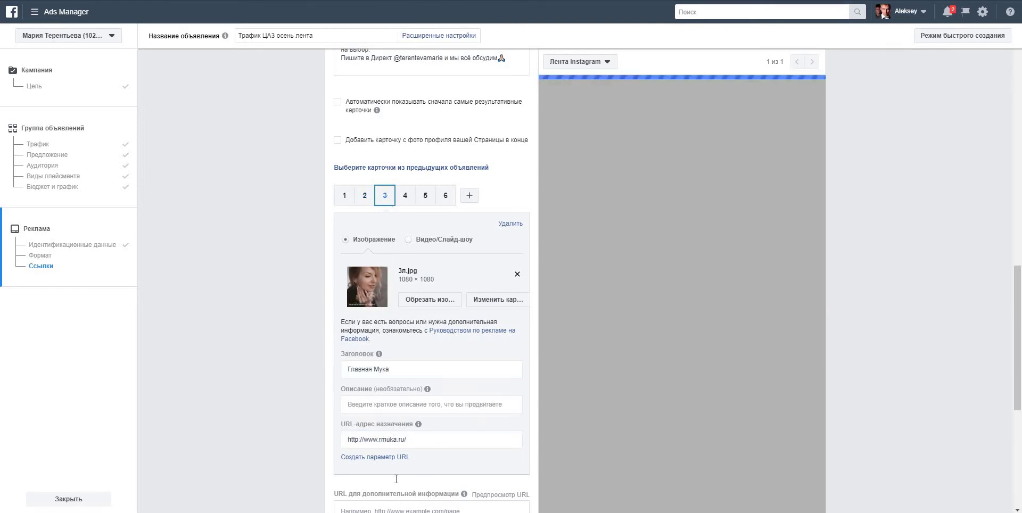
pyautogui.click(353, 440)
pyautogui.tripleClick(353, 439)
pyautogui.hotkey('ctrl', 'v')
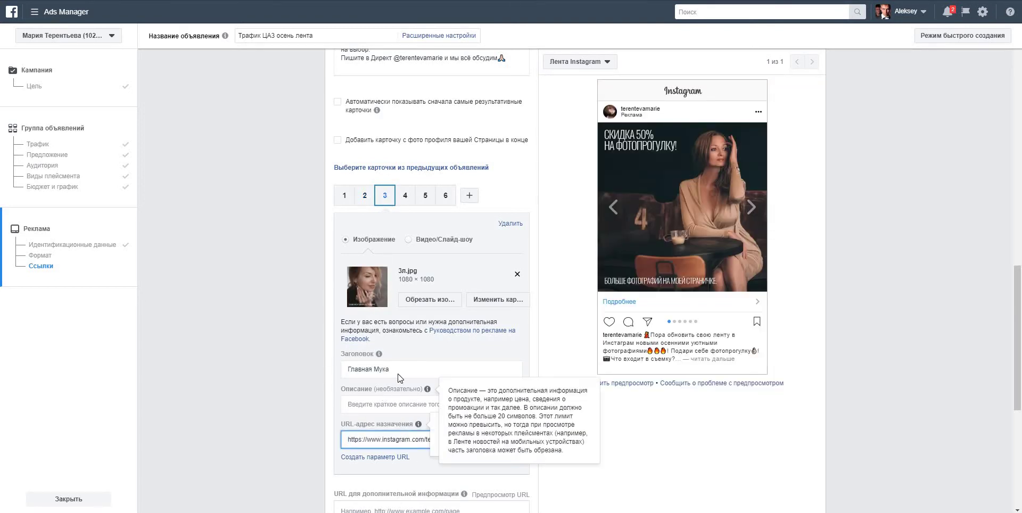
pyautogui.tripleClick(400, 369)
pyautogui.press('BackSpace')
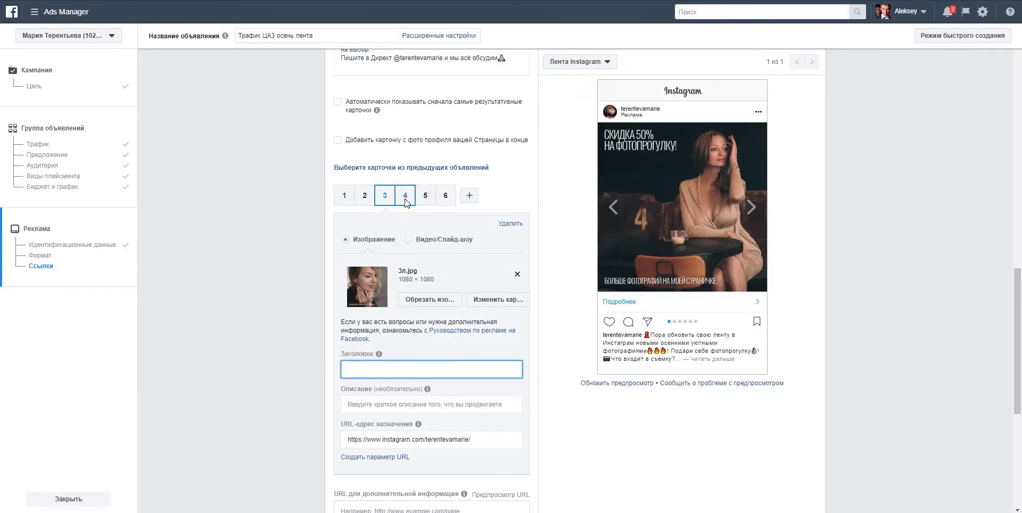
# Step: Set the destination URLs of the fourth, fifth and sixth cards to the photographer's Instagram profile
pyautogui.click(406, 196)
pyautogui.tripleClick(381, 440)
pyautogui.write('https://www.instagram.com/terentevamarie/')
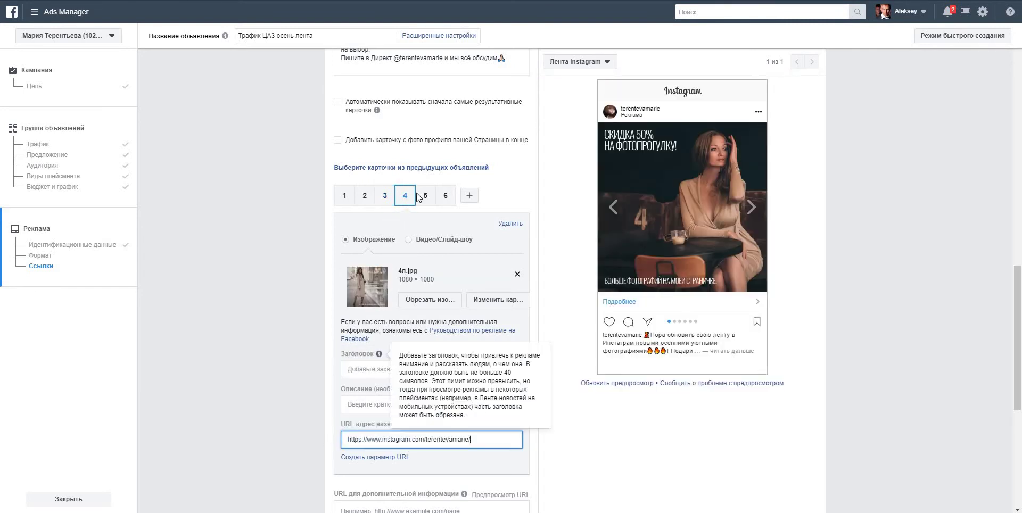
pyautogui.click(426, 196)
pyautogui.tripleClick(410, 440)
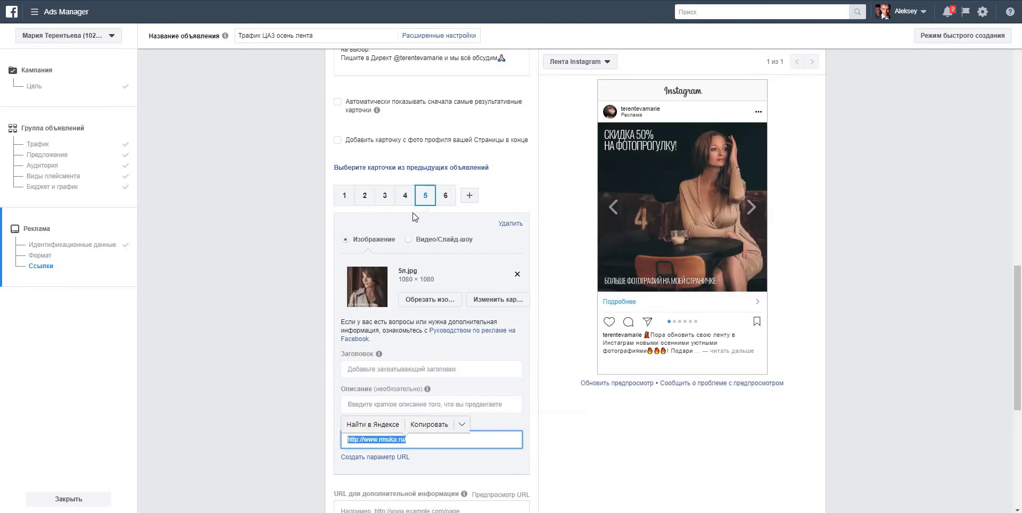
pyautogui.write('https://www.instagram.com/terentevamarie/')
pyautogui.tripleClick(352, 440)
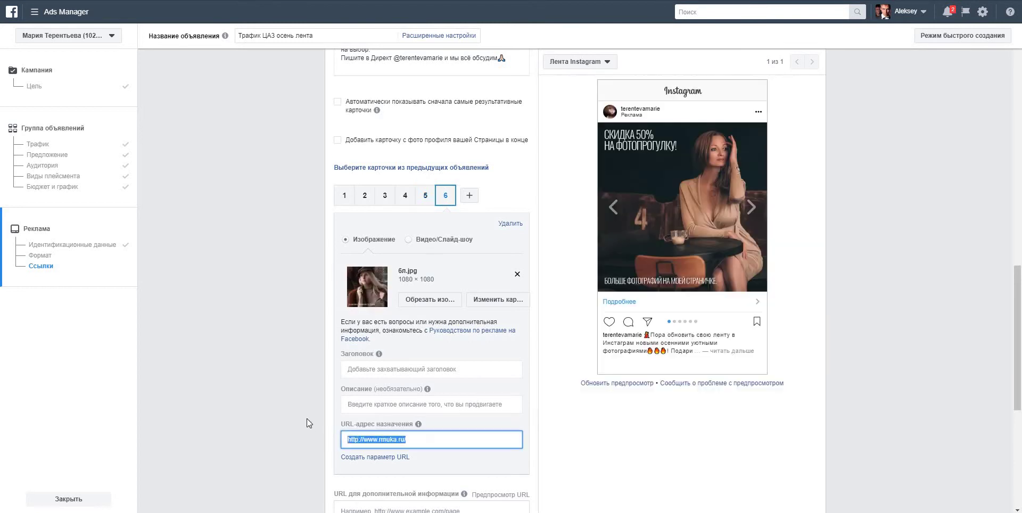
pyautogui.write('https://www.instagram.com/terentevamarie/')
# Step: Review the ad's format, text and the image, headline and destination URL of the carousel cards
pyautogui.click(330, 385)
pyautogui.click(344, 196)
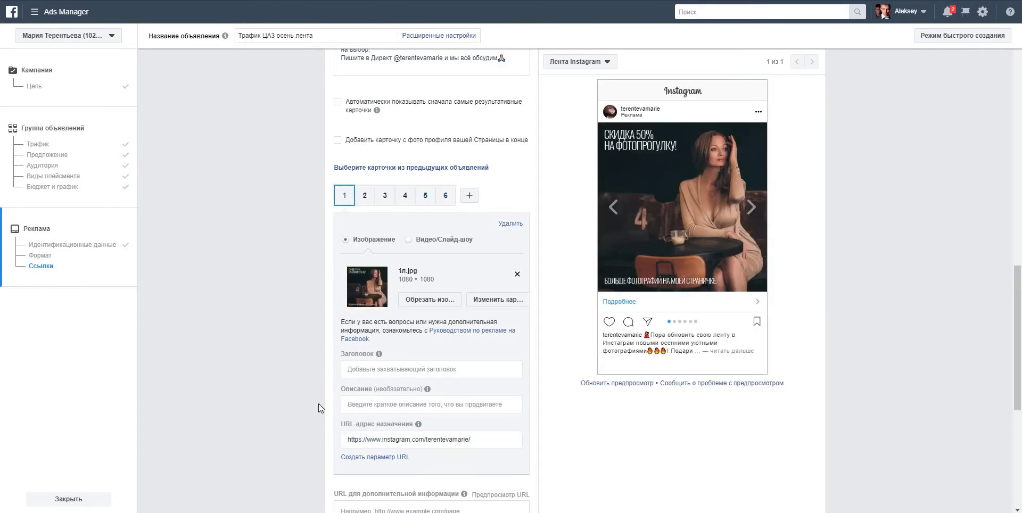
pyautogui.scroll(12, 323, 373)
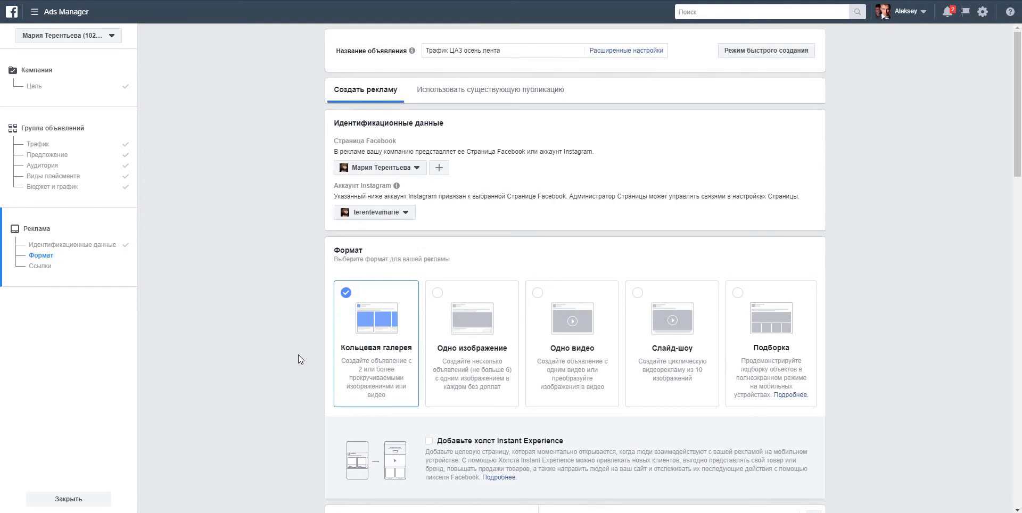
pyautogui.scroll(-10, 298, 355)
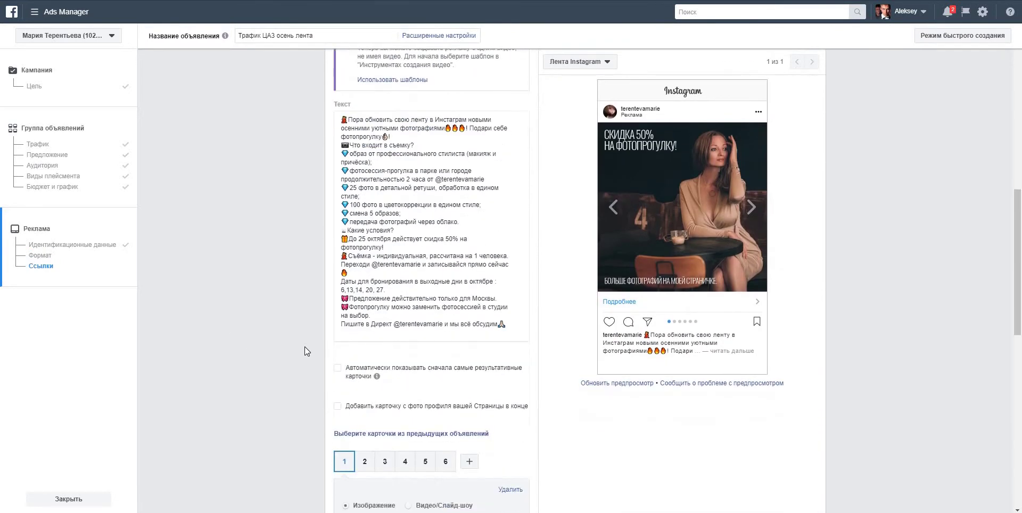
pyautogui.scroll(-7, 304, 346)
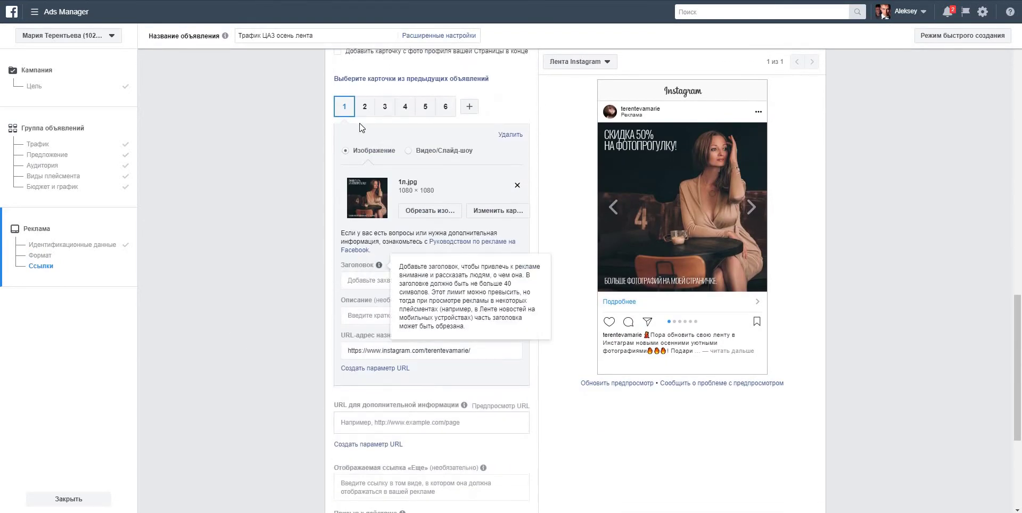
pyautogui.click(365, 107)
pyautogui.click(385, 107)
pyautogui.click(405, 107)
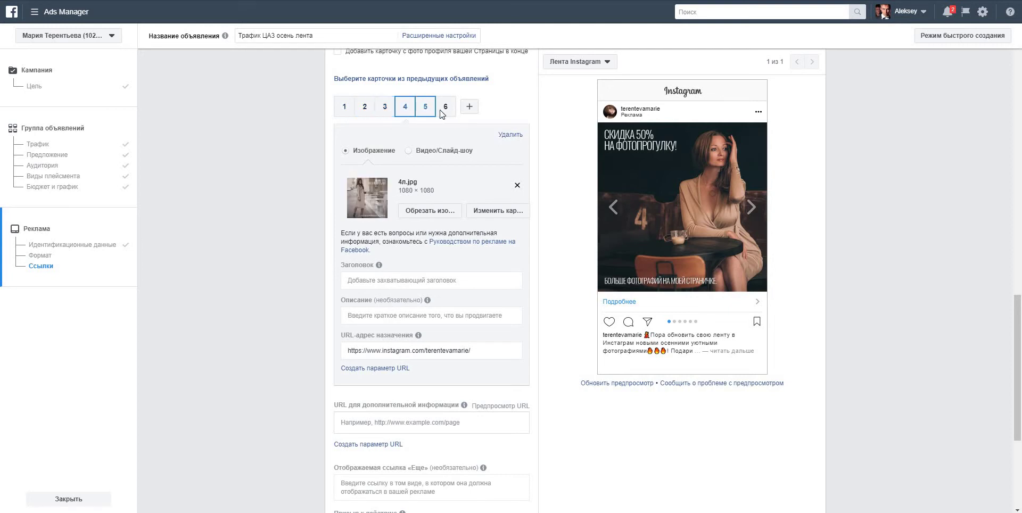
pyautogui.click(444, 108)
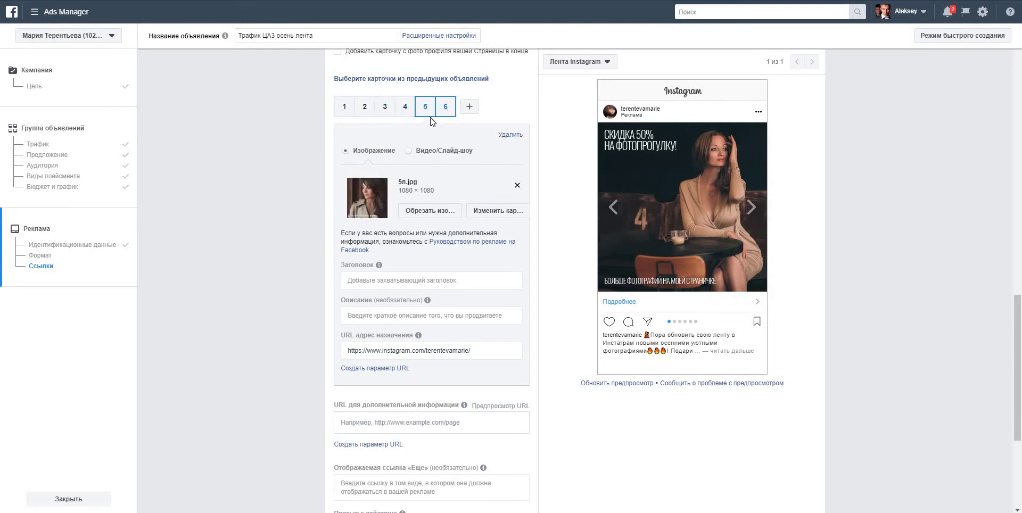
# Step: Examine the carousel images in order in the Instagram feed preview
pyautogui.click(752, 207)
pyautogui.click(752, 206)
pyautogui.click(751, 207)
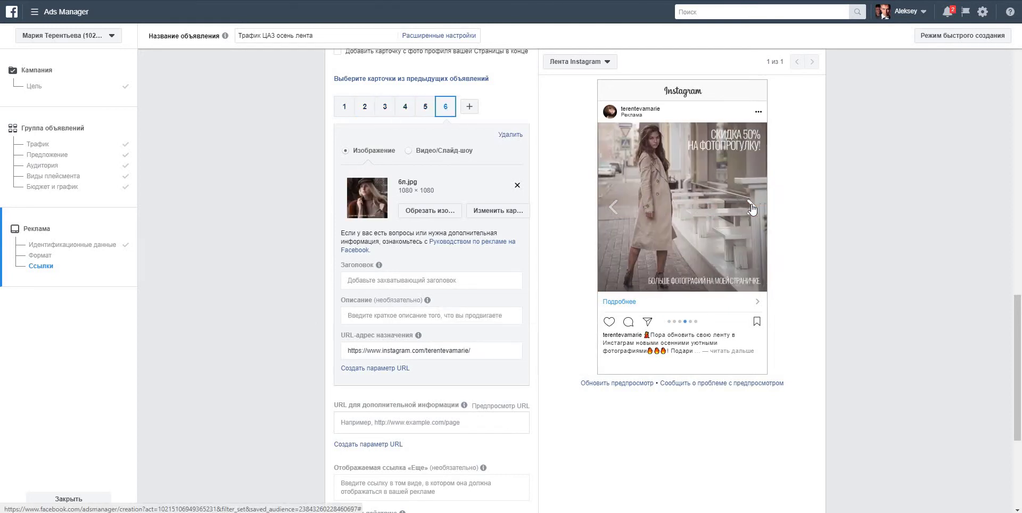
pyautogui.click(752, 206)
pyautogui.click(752, 206)
pyautogui.click(752, 206)
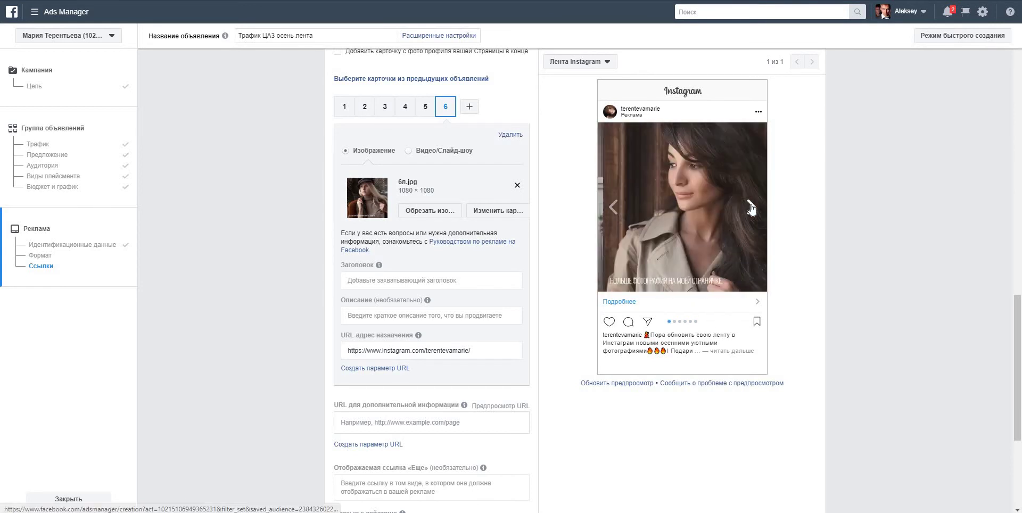
pyautogui.click(752, 206)
pyautogui.click(752, 207)
pyautogui.click(751, 207)
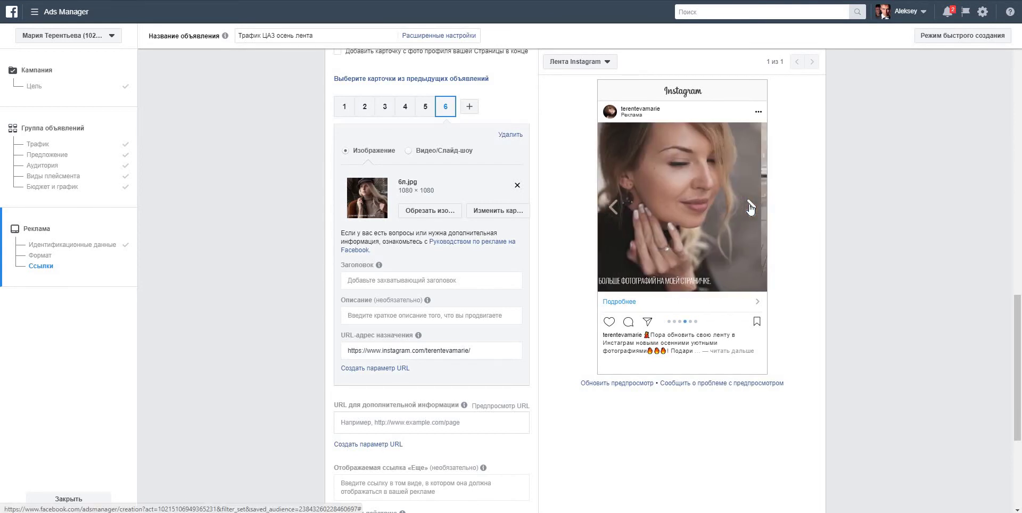
pyautogui.click(751, 207)
pyautogui.click(751, 207)
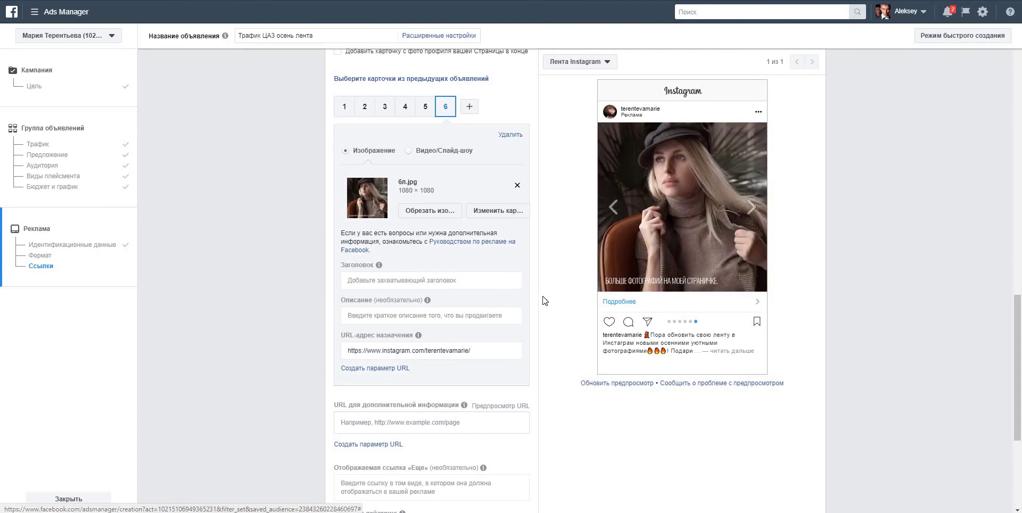
# Step: Submit the finished autumn Instagram feed carousel ad for audience 3
pyautogui.scroll(-4, 545, 301)
pyautogui.click(803, 447)
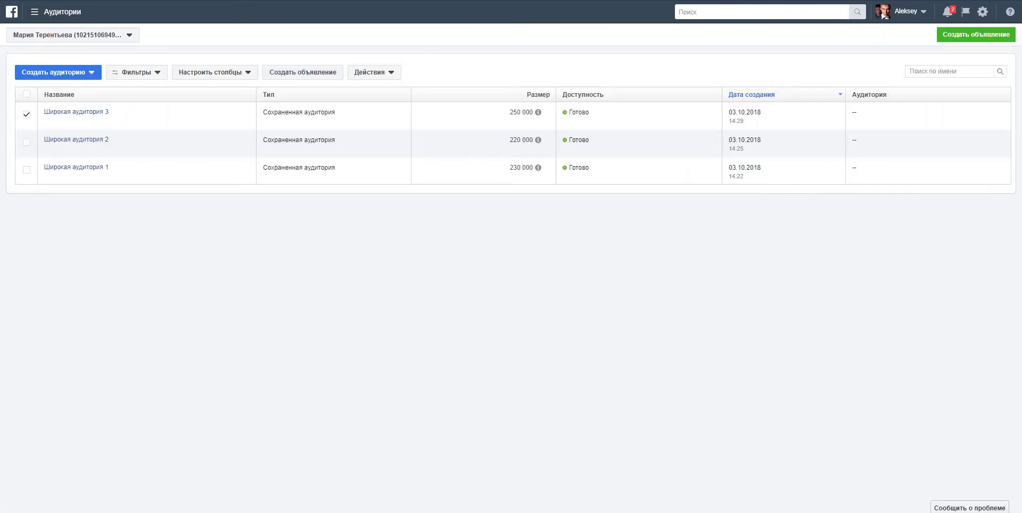
# Step: Create a Traffic campaign for Широкая аудитория 3 named "Трафик ЦА3 осень сторис" and give its ad set the same name
pyautogui.click(310, 74)
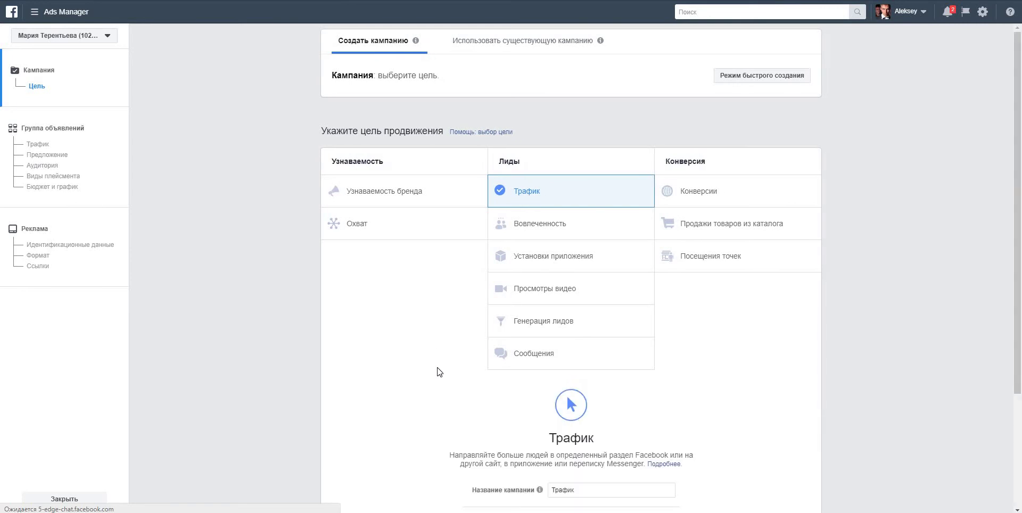
pyautogui.click(596, 404)
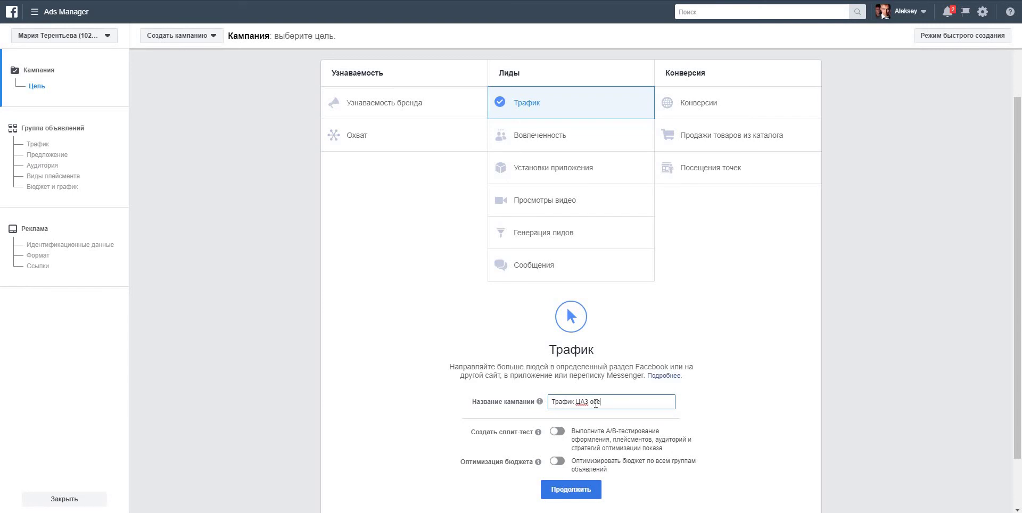
pyautogui.hotkey('ctrl', 'a')
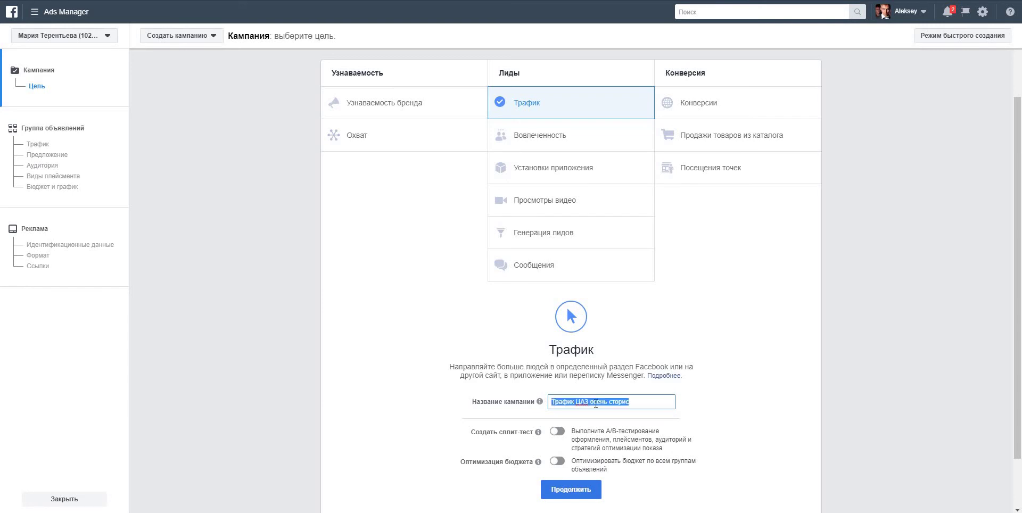
pyautogui.click(570, 487)
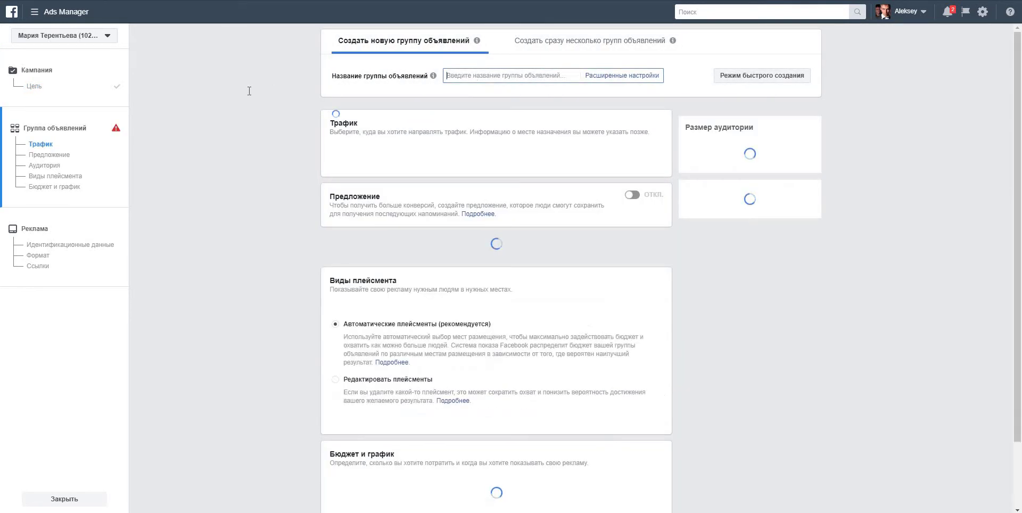
pyautogui.write('Трафик ЦА3 осень сторис')
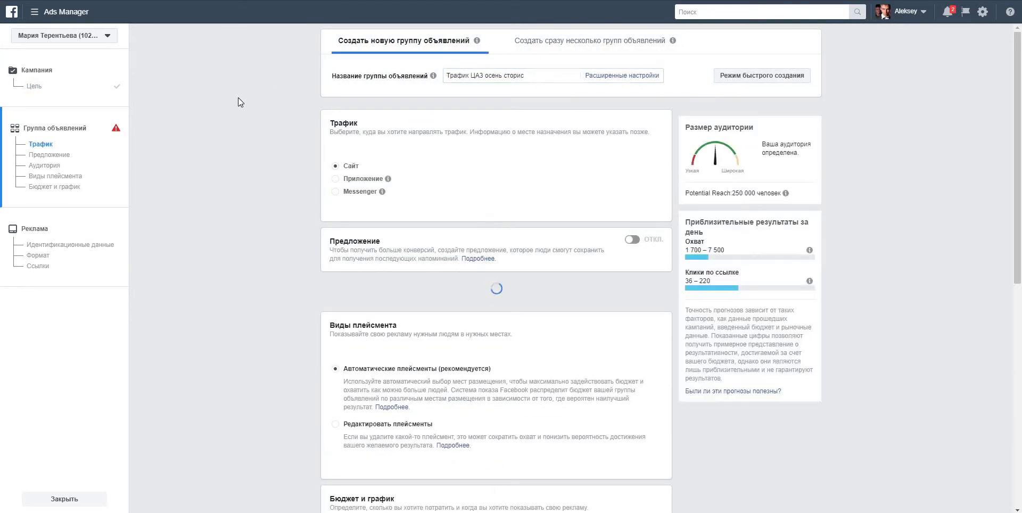
# Step: Switch the ad set to edited placements and leave only Instagram Истории selected, excluding Facebook, Instagram Лента, Audience Network and Messenger
pyautogui.scroll(-6, 260, 153)
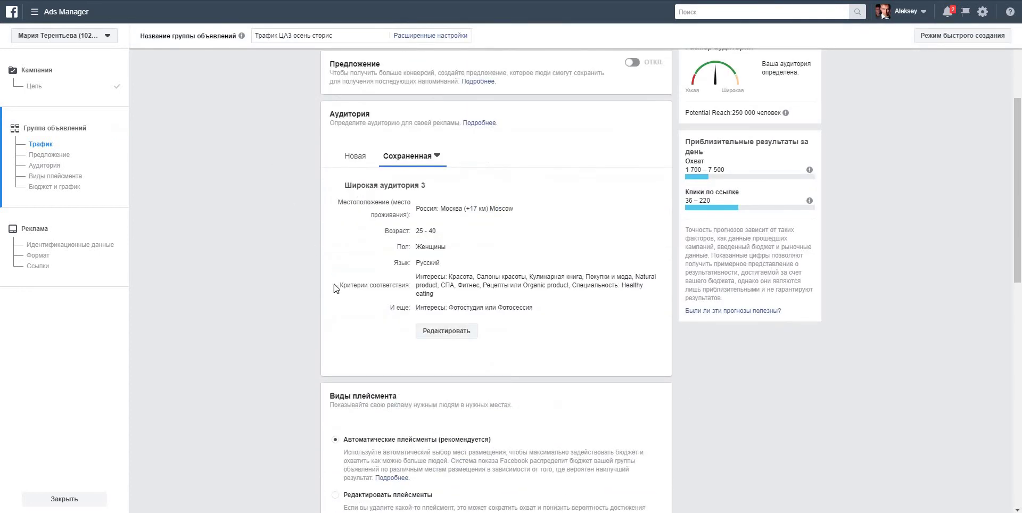
pyautogui.click(336, 322)
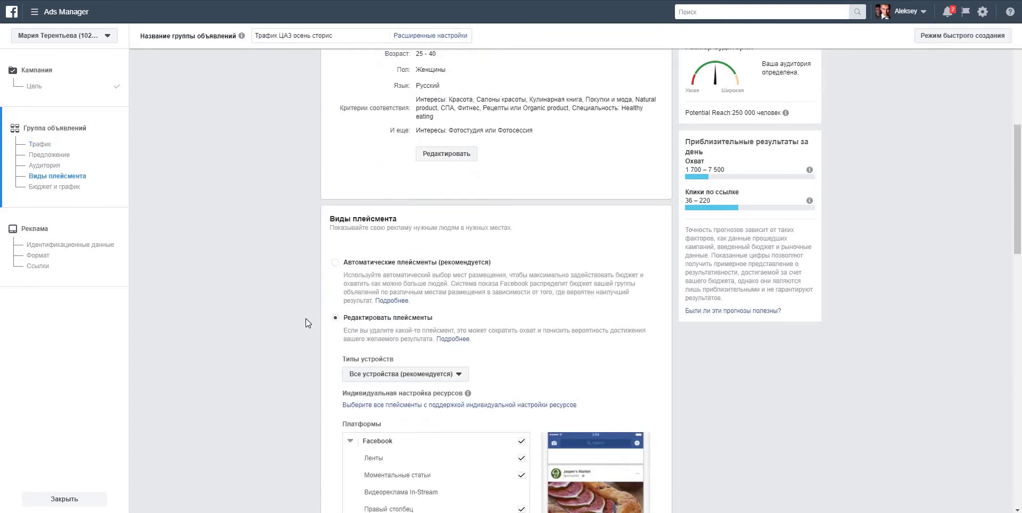
pyautogui.scroll(-5, 534, 197)
pyautogui.click(521, 178)
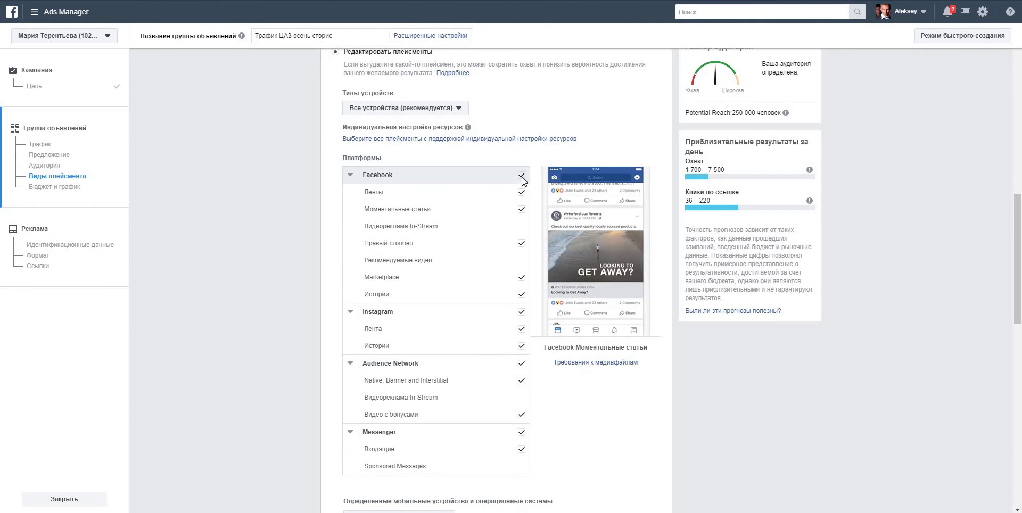
pyautogui.click(522, 365)
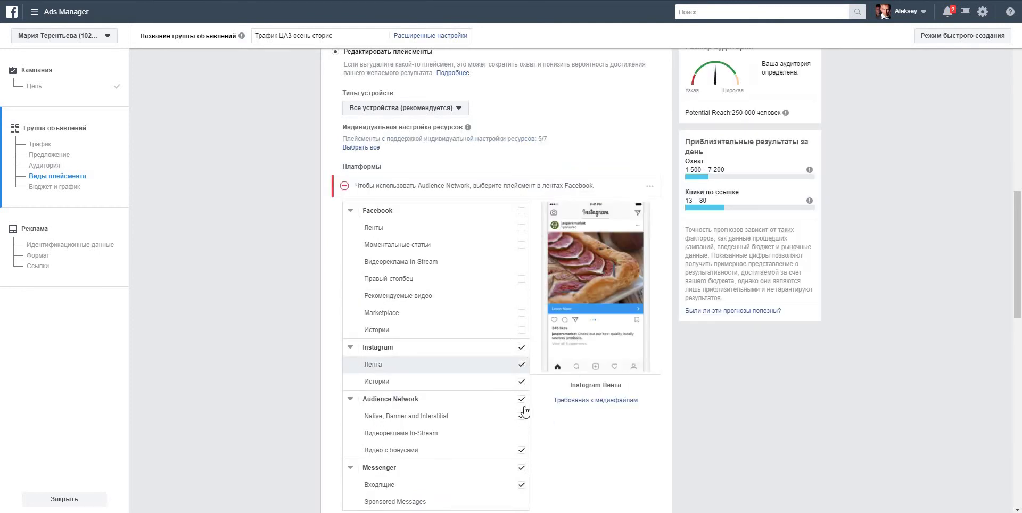
pyautogui.click(525, 468)
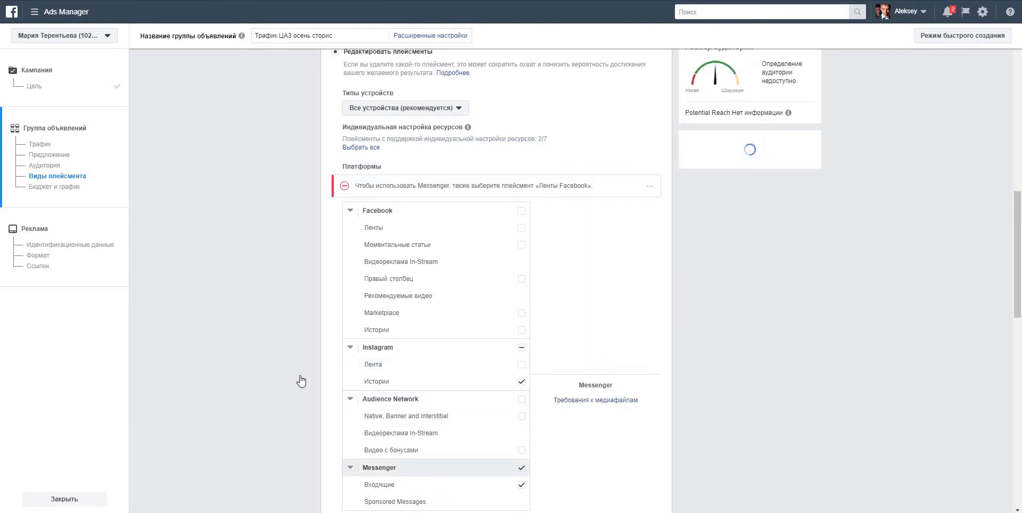
pyautogui.scroll(-5, 298, 376)
pyautogui.scroll(-2, 303, 364)
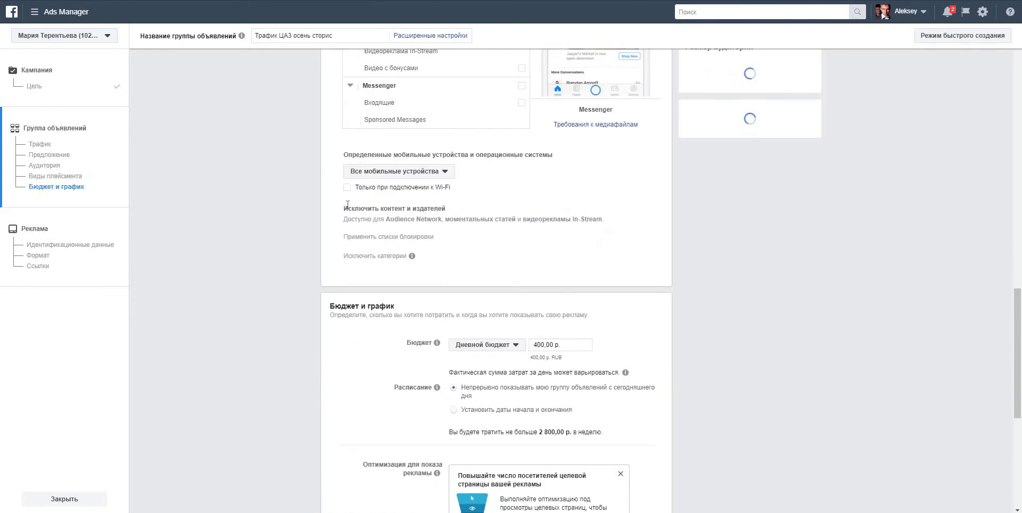
# Step: Restrict the ad set to Wi-Fi connections, set the daily budget to 100 р., and continue to the ad setup
pyautogui.click(346, 188)
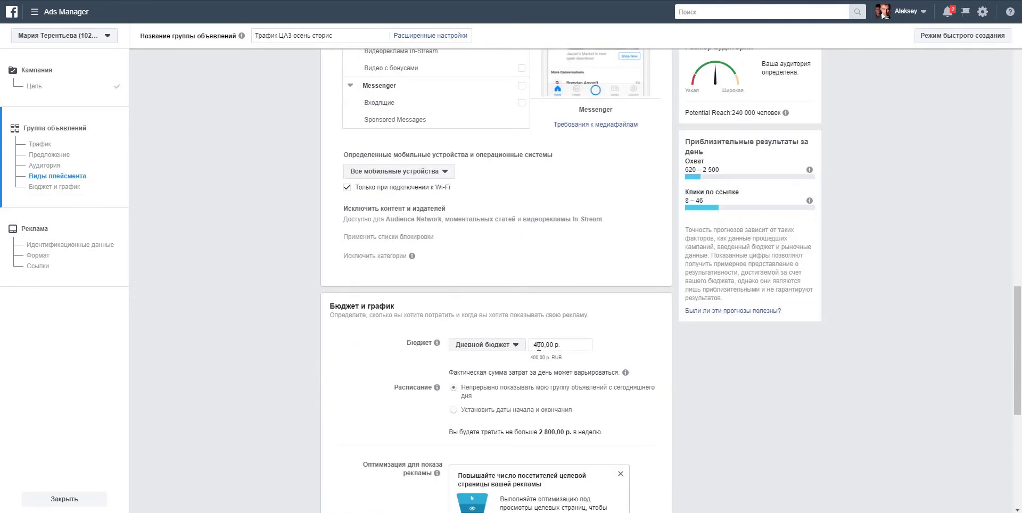
pyautogui.click(537, 345)
pyautogui.press('BackSpace')
pyautogui.write('1')
pyautogui.scroll(-2, 342, 362)
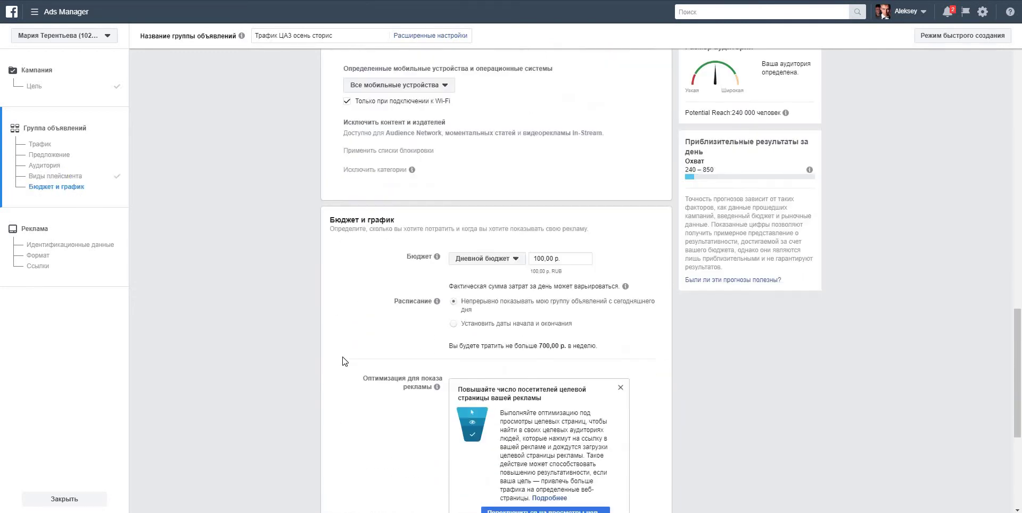
pyautogui.scroll(-5, 343, 361)
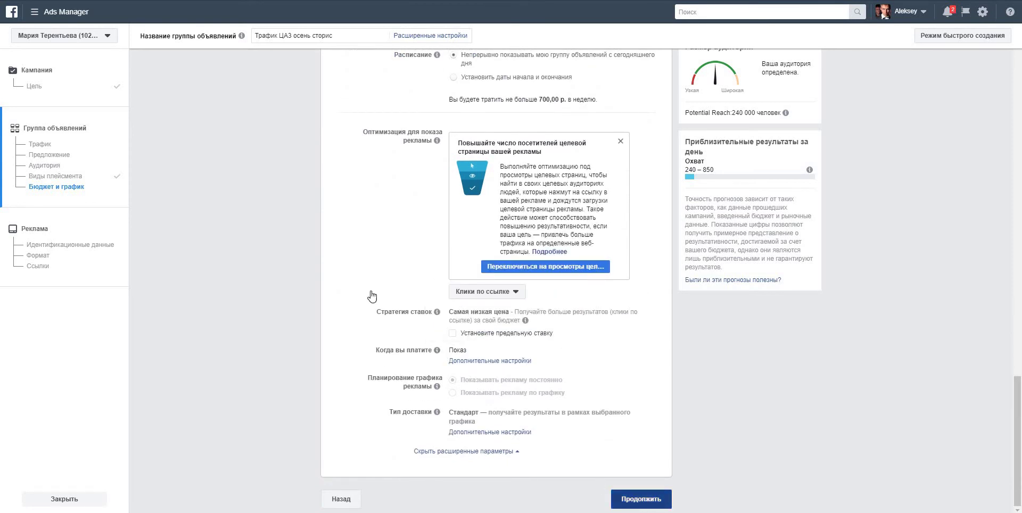
pyautogui.press('Return')
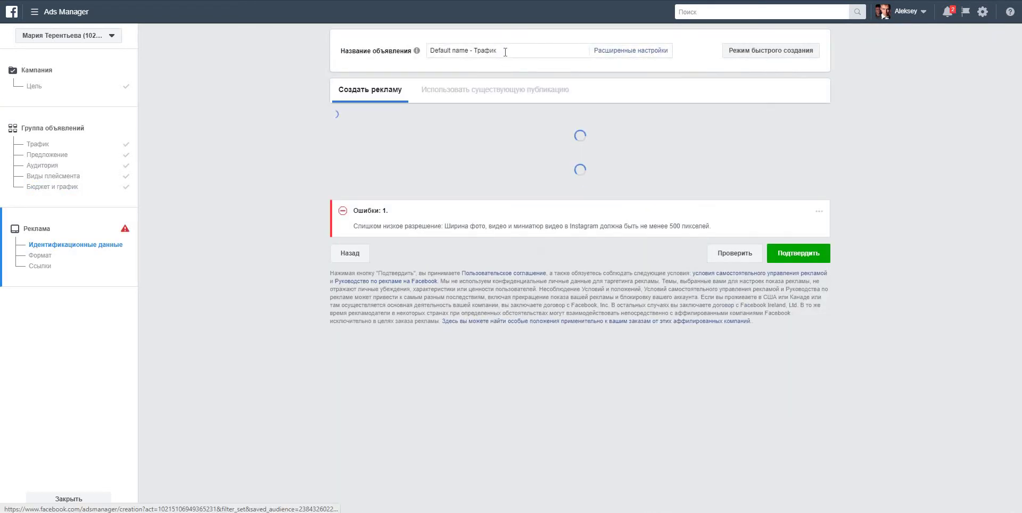
# Step: Name the ad "Трафик ЦА3 осень сторис" and choose the photographer's Facebook page as its identity
pyautogui.tripleClick(505, 52)
pyautogui.write('Трафик ЦА3 осень сторис')
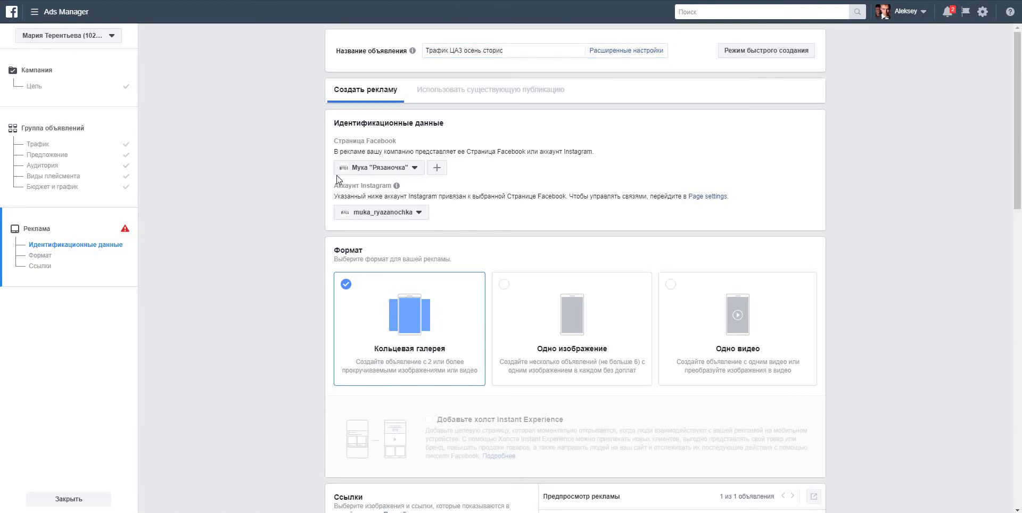
pyautogui.click(343, 170)
pyautogui.scroll(-3, 384, 255)
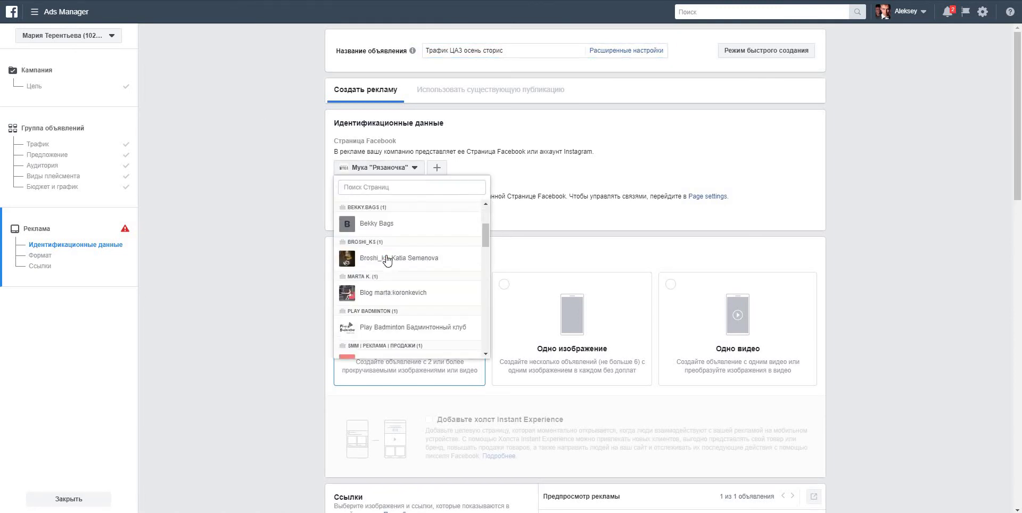
pyautogui.click(389, 240)
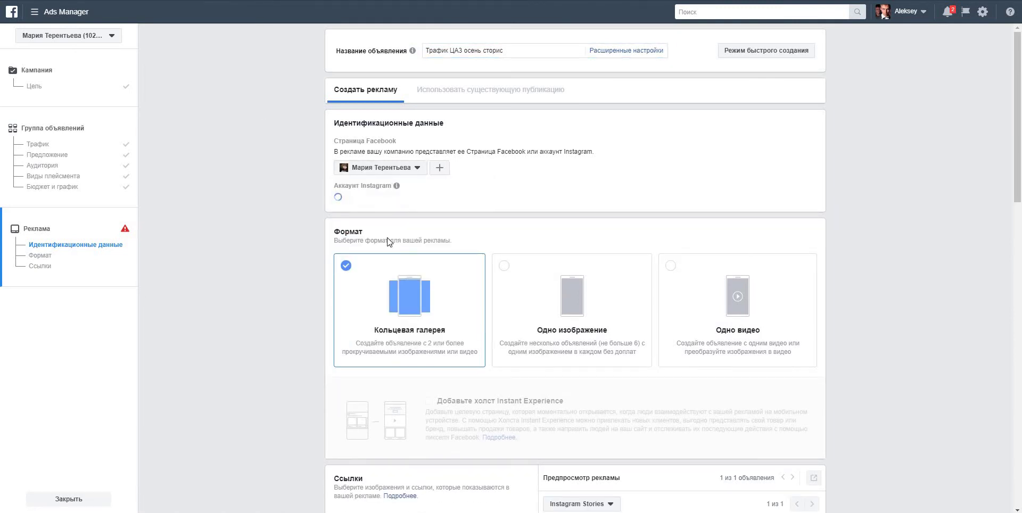
# Step: Replace the first carousel card's image with 1c.jpg from the account images
pyautogui.scroll(-5, 292, 255)
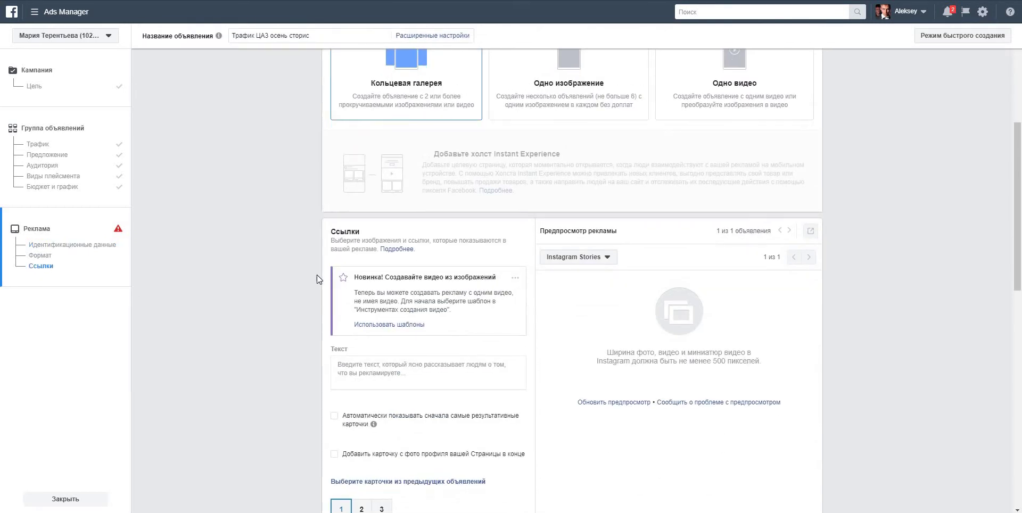
pyautogui.scroll(-2, 330, 309)
pyautogui.scroll(-5, 468, 320)
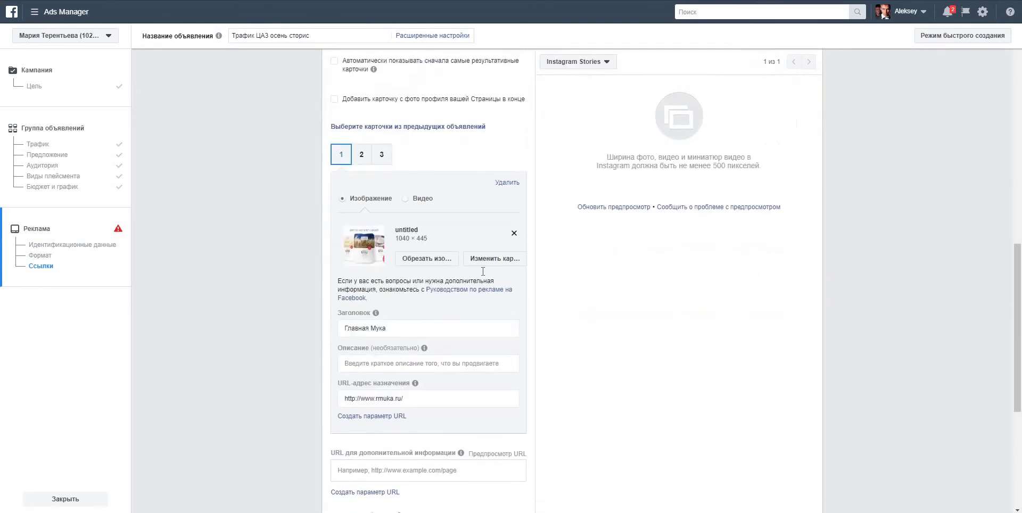
pyautogui.click(514, 233)
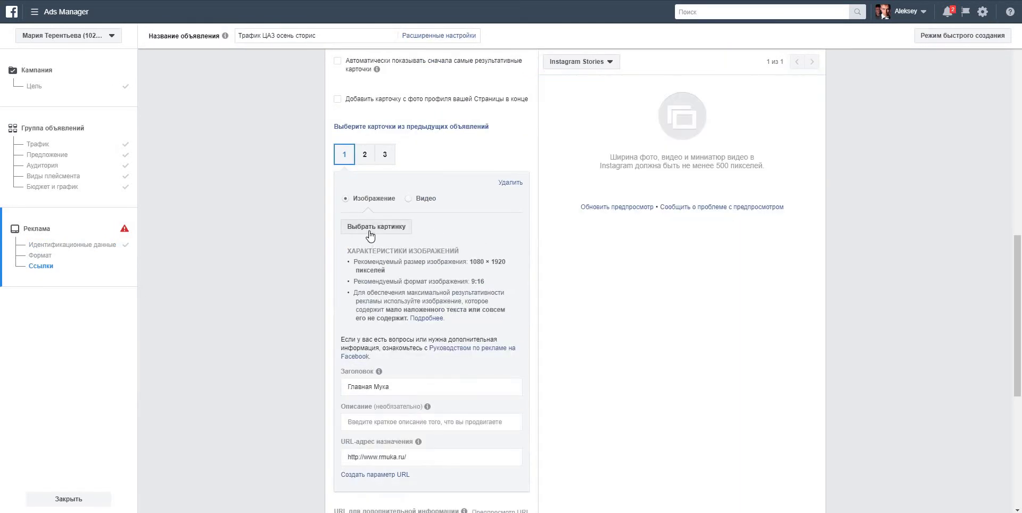
pyautogui.click(372, 227)
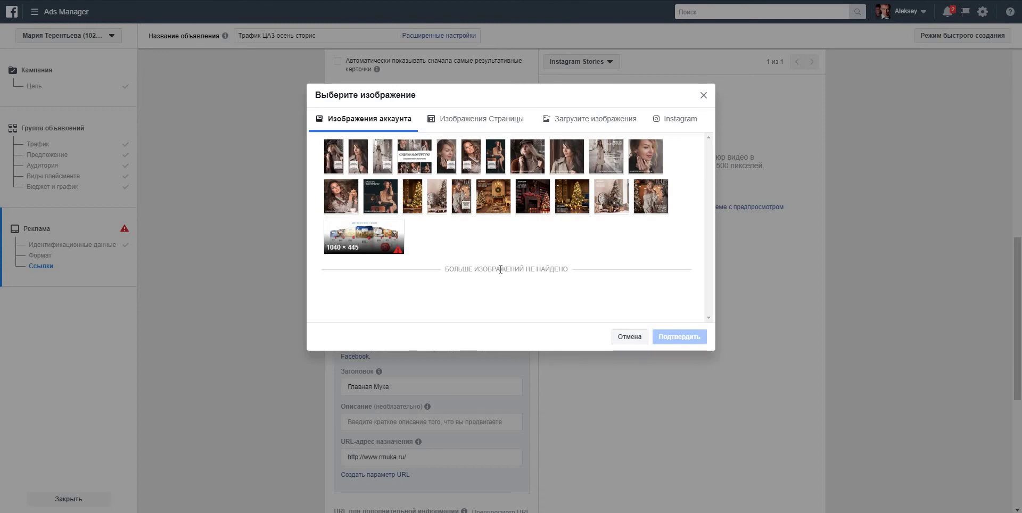
pyautogui.click(498, 158)
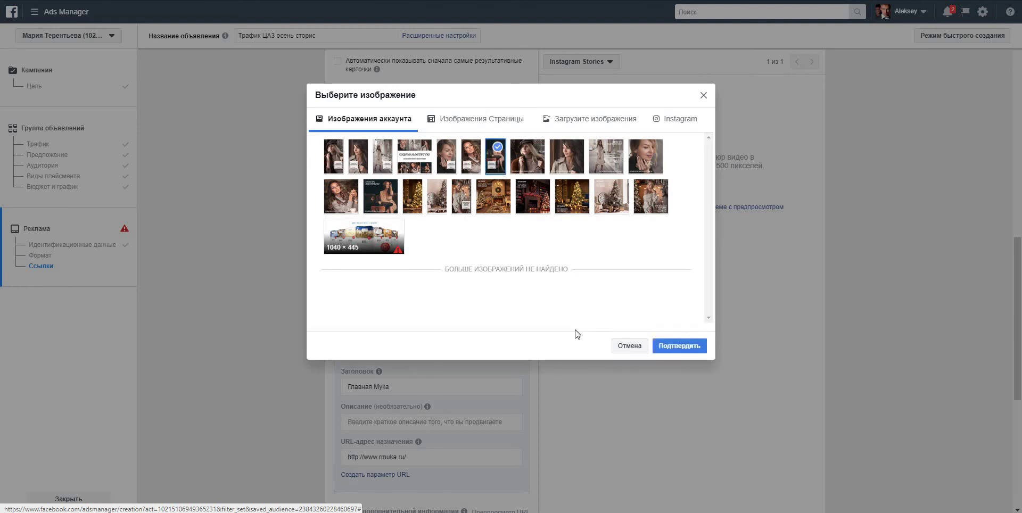
pyautogui.click(660, 340)
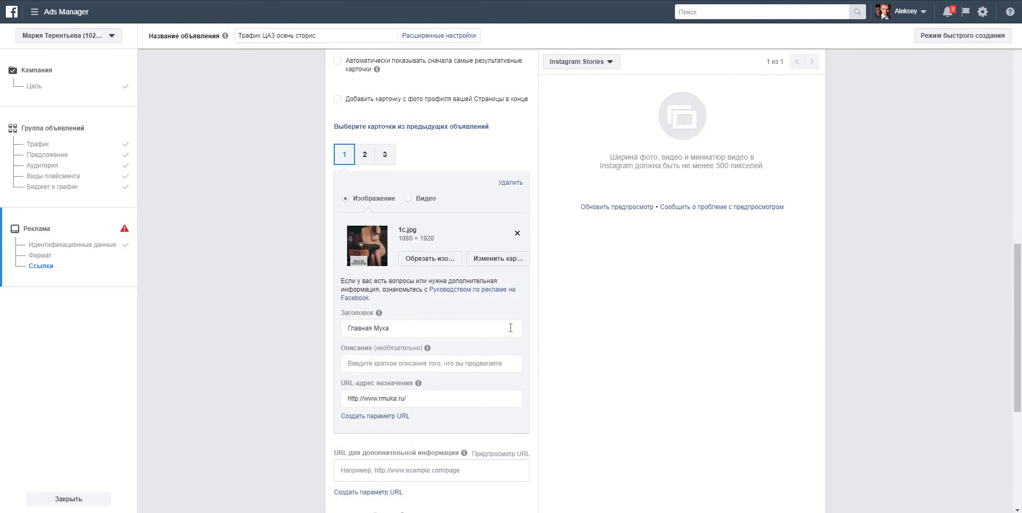
# Step: Assign the account image 2c.jpg to the second carousel card
pyautogui.scroll(-2, 504, 327)
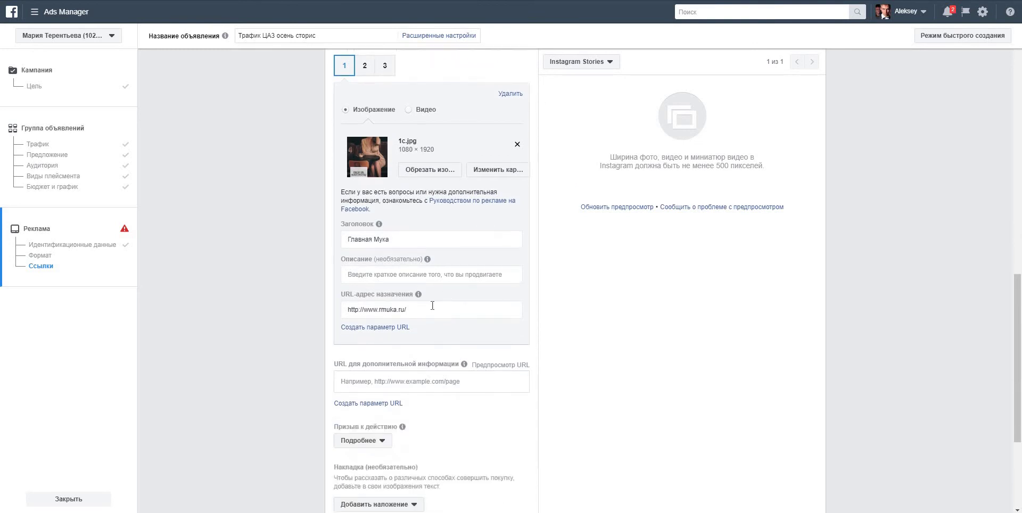
pyautogui.click(364, 65)
pyautogui.click(382, 138)
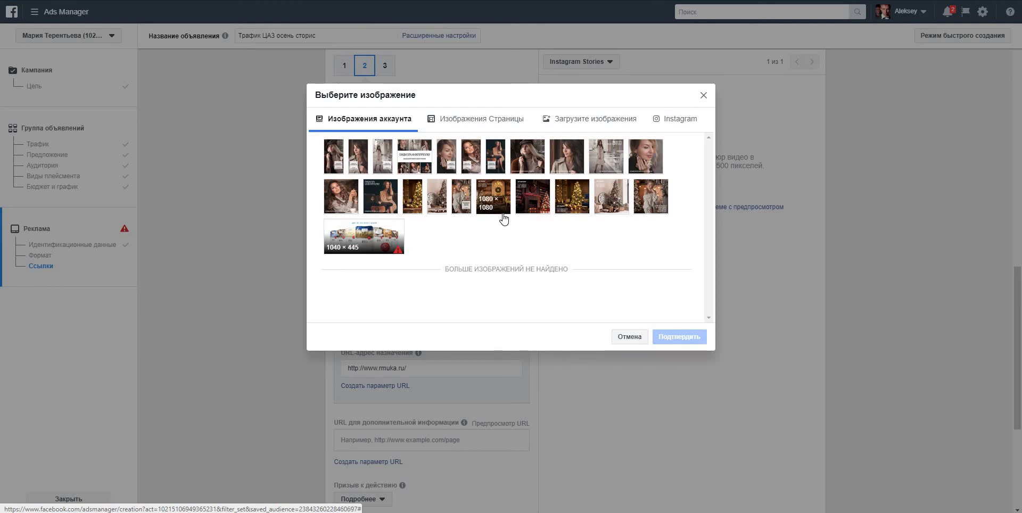
pyautogui.click(471, 152)
pyautogui.click(680, 338)
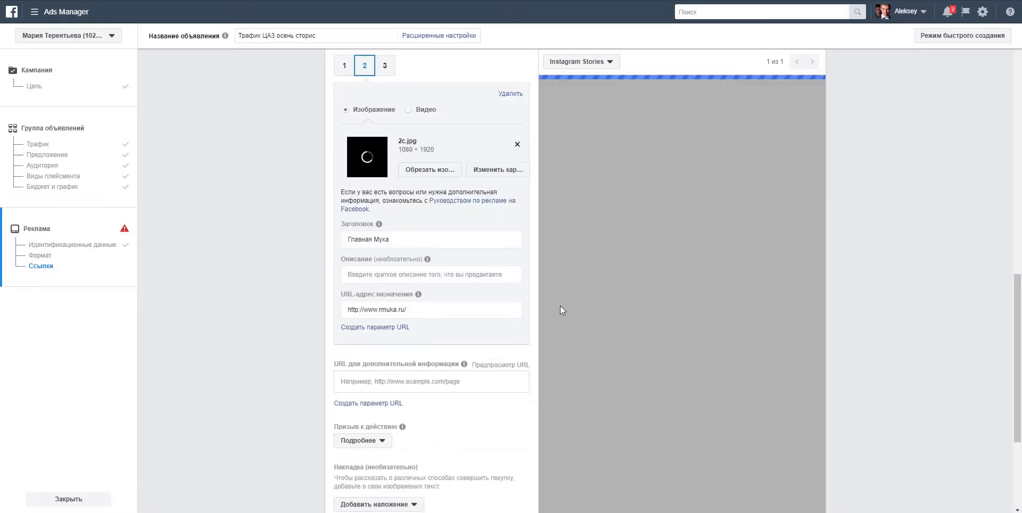
# Step: Assign the account image 4c.jpg to the third carousel card
pyautogui.click(385, 66)
pyautogui.click(378, 137)
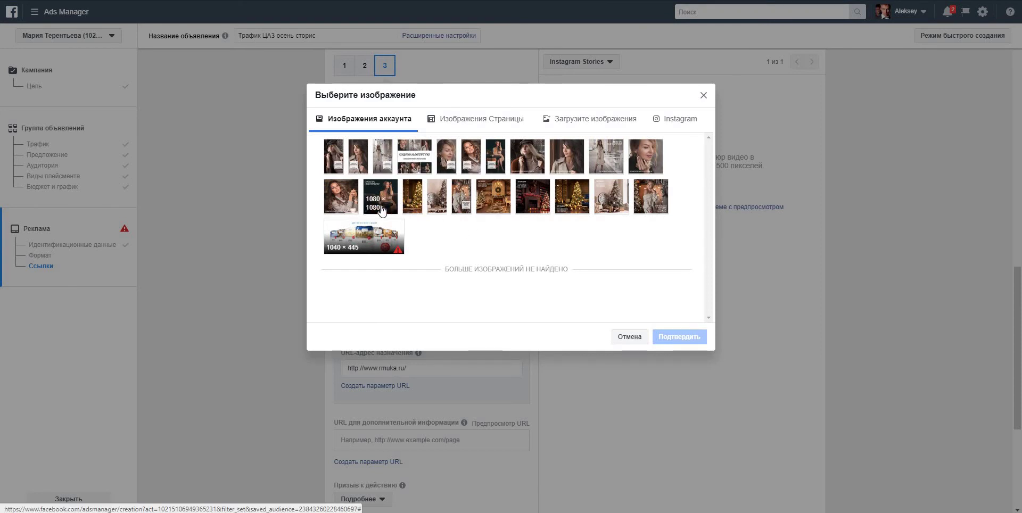
pyautogui.click(383, 156)
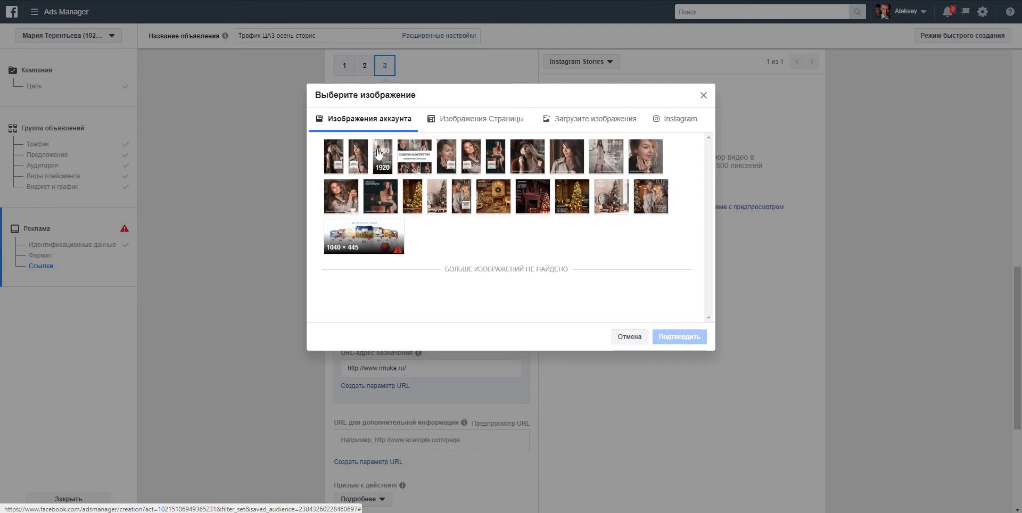
pyautogui.click(673, 341)
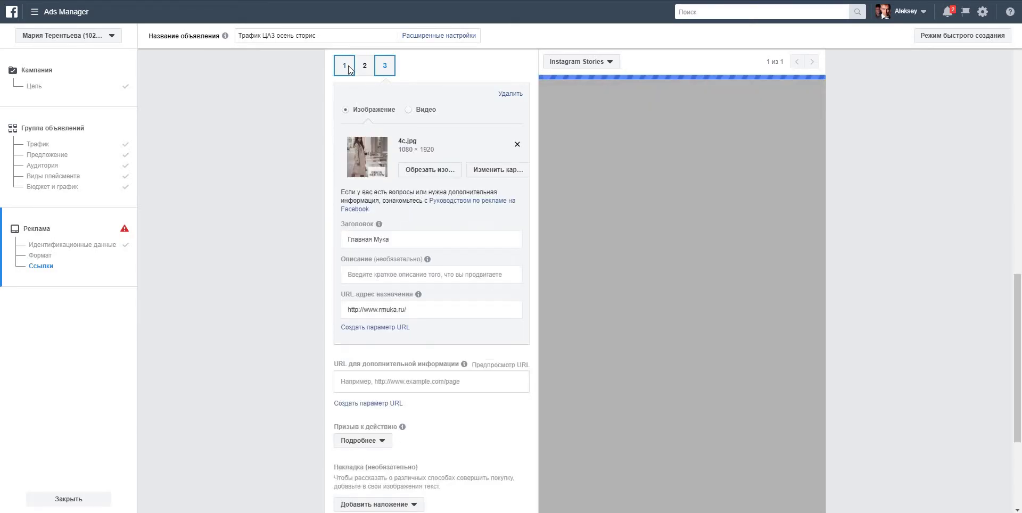
# Step: Clear the first card's headline and set its destination URL to the photographer's Instagram profile address
pyautogui.click(346, 66)
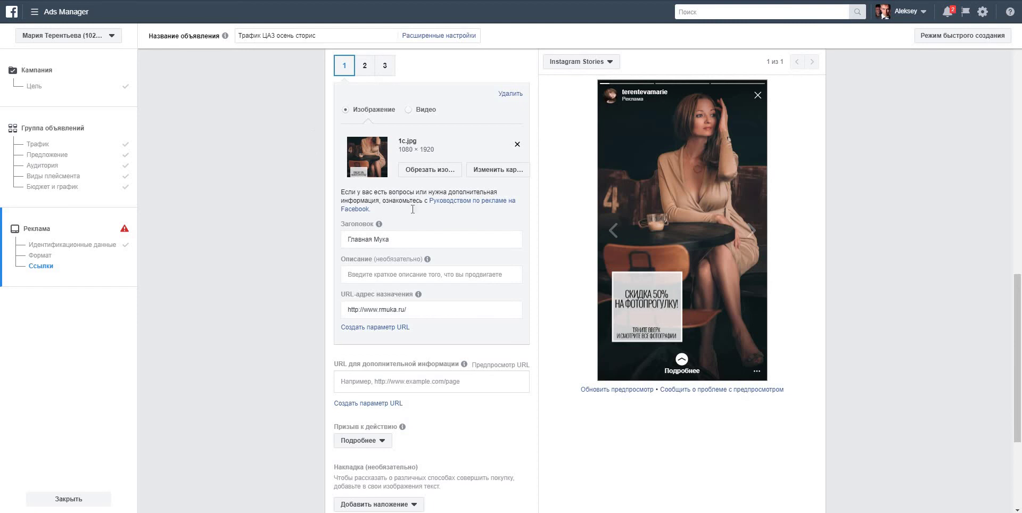
pyautogui.hotkey('ctrl', 'Tab')
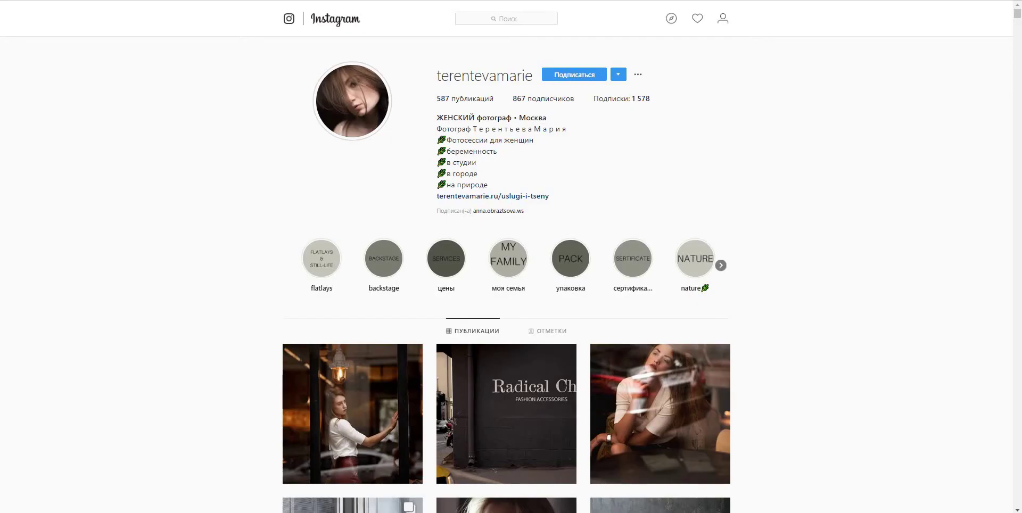
pyautogui.hotkey('ctrl', 't')
pyautogui.hotkey('ctrl', 'w')
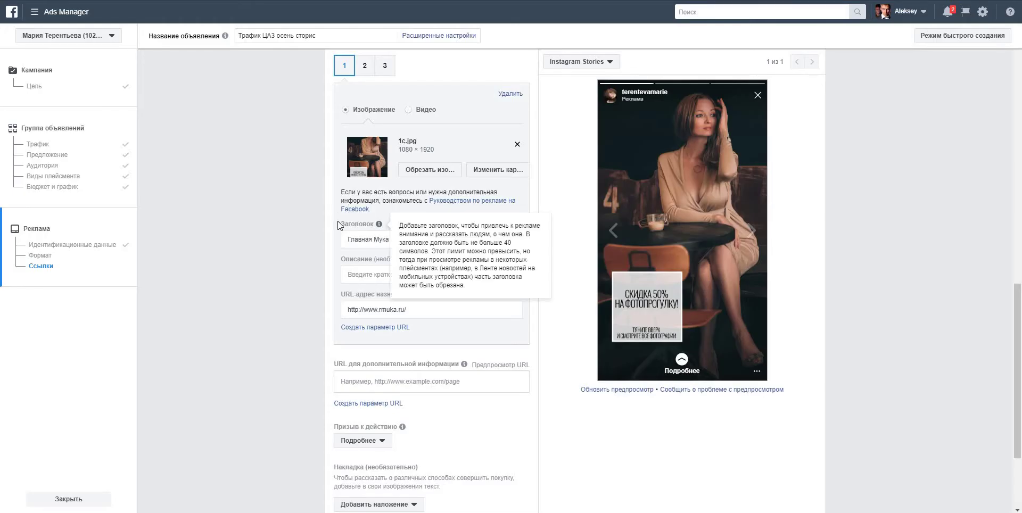
pyautogui.moveTo(394, 239); pyautogui.dragTo(335, 237)
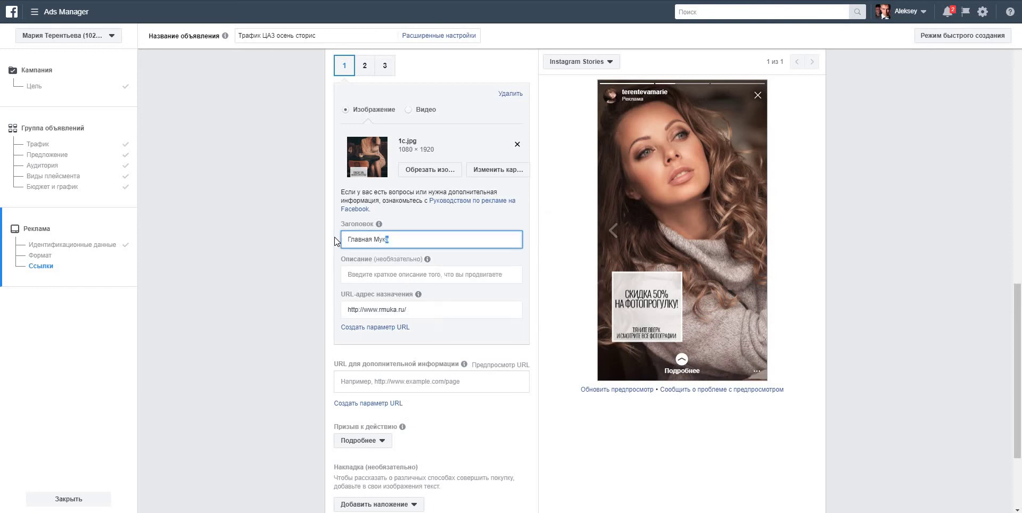
pyautogui.press('BackSpace')
pyautogui.write('https://www.instagram.com/terentevamarie/')
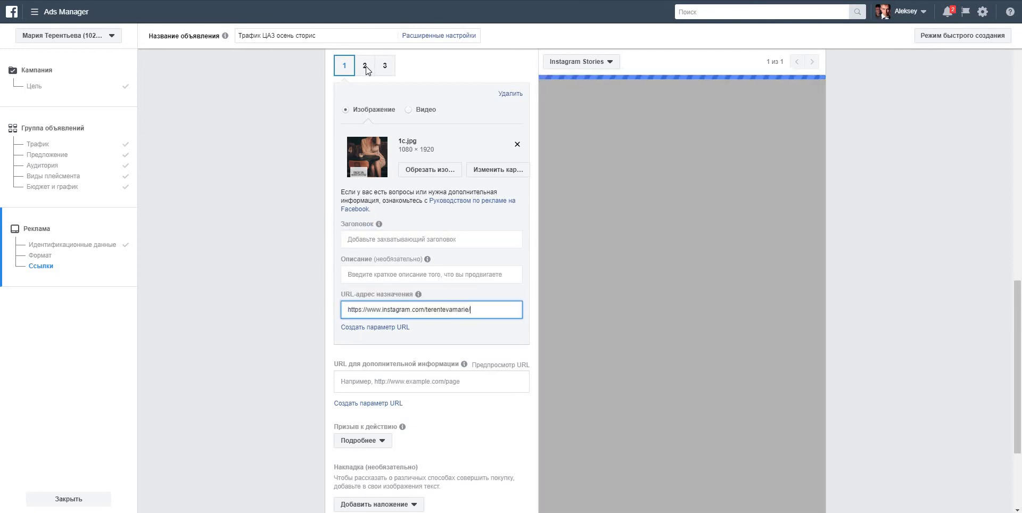
# Step: Set the second card's destination URL to the photographer's Instagram profile address and clear its headline
pyautogui.click(365, 65)
pyautogui.click(343, 309)
pyautogui.hotkey('ctrl', 'a')
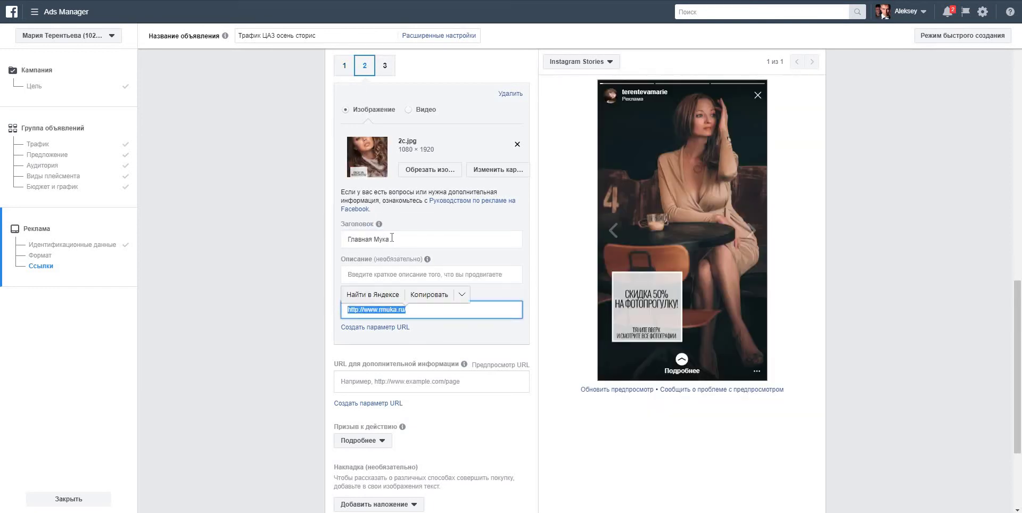
pyautogui.write('https://www.instagram.com/terentevamarie/')
pyautogui.moveTo(340, 240); pyautogui.dragTo(416, 241)
pyautogui.press('BackSpace')
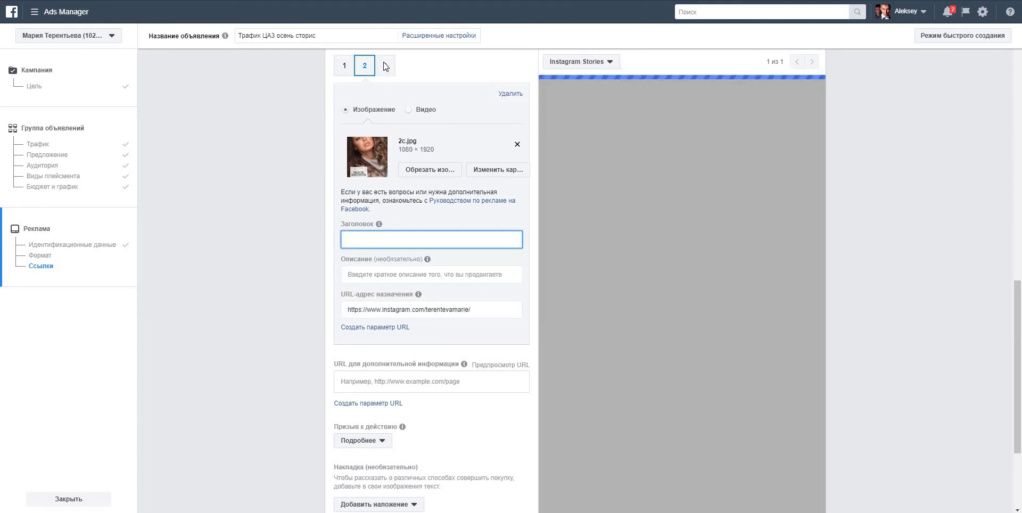
# Step: Set the third card's destination URL to the photographer's Instagram profile address and clear its headline
pyautogui.moveTo(408, 310); pyautogui.dragTo(330, 314)
pyautogui.write('https://www.instagram.com/terentevamarie/')
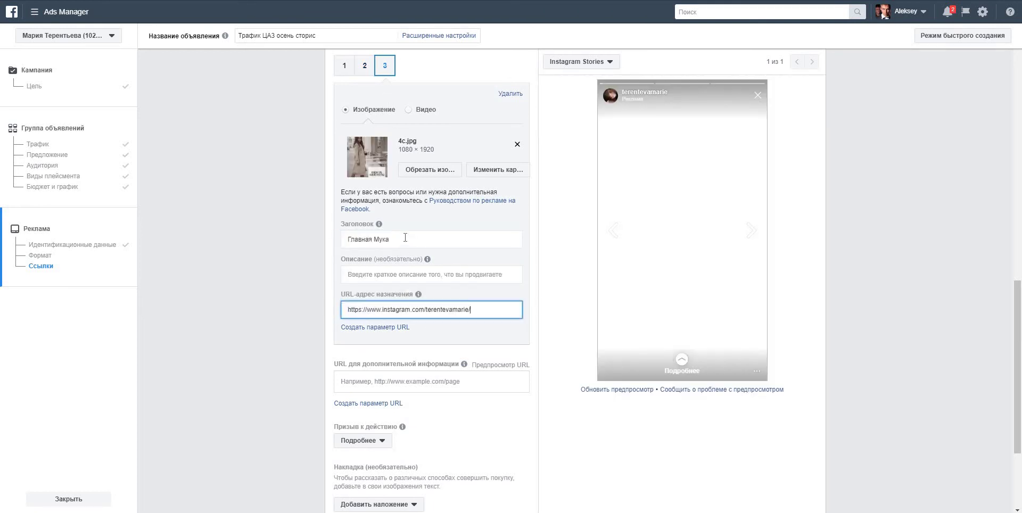
pyautogui.moveTo(389, 240); pyautogui.dragTo(328, 244)
pyautogui.hotkey('ctrl', 'a')
pyautogui.press('BackSpace')
pyautogui.click(299, 247)
# Step: Examine the settings of all three carousel cards and their image order in the Instagram Stories preview
pyautogui.scroll(10, 297, 219)
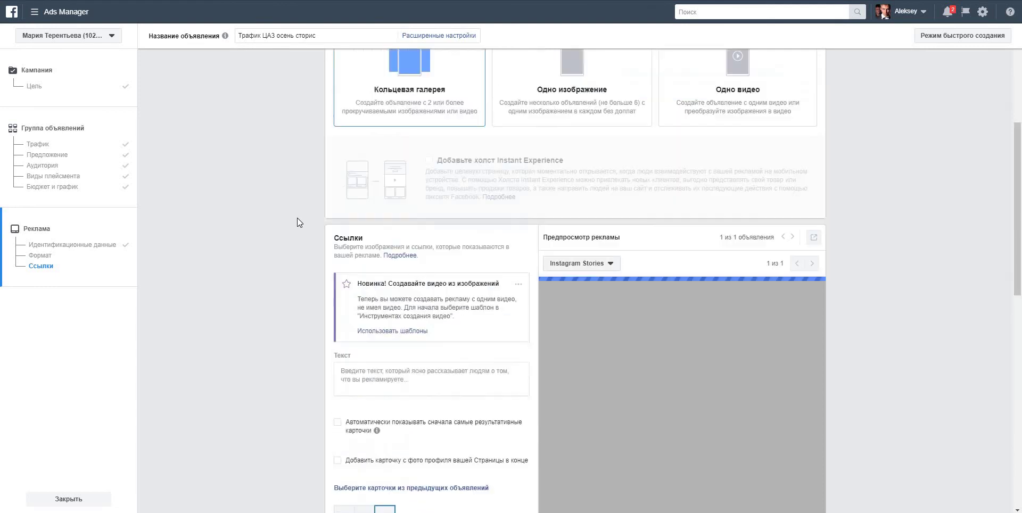
pyautogui.scroll(-10, 302, 215)
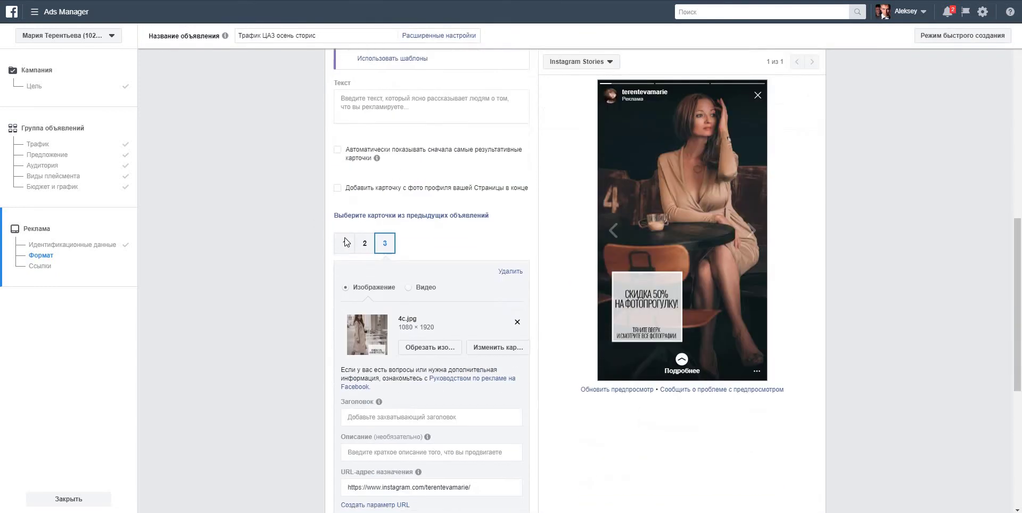
pyautogui.click(345, 246)
pyautogui.scroll(-2, 362, 245)
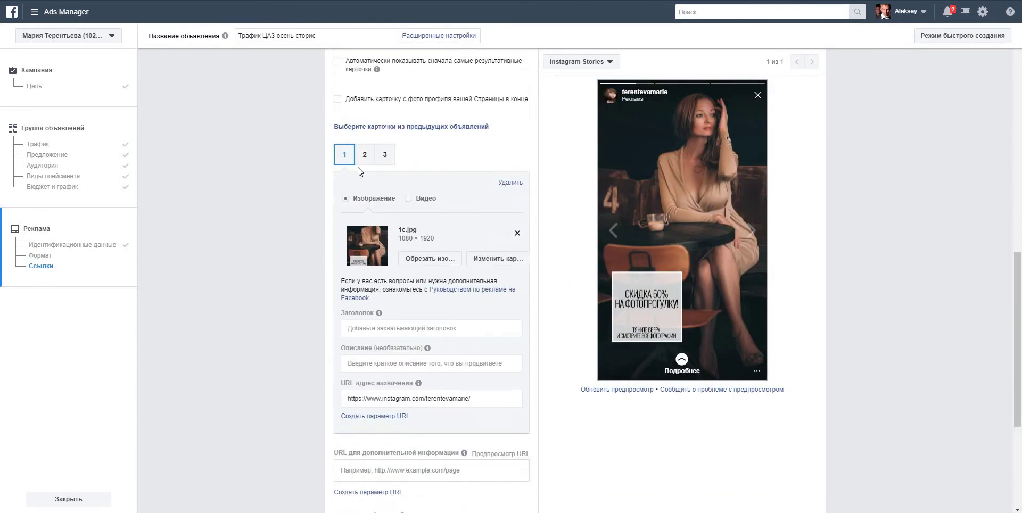
pyautogui.click(374, 157)
pyautogui.click(384, 156)
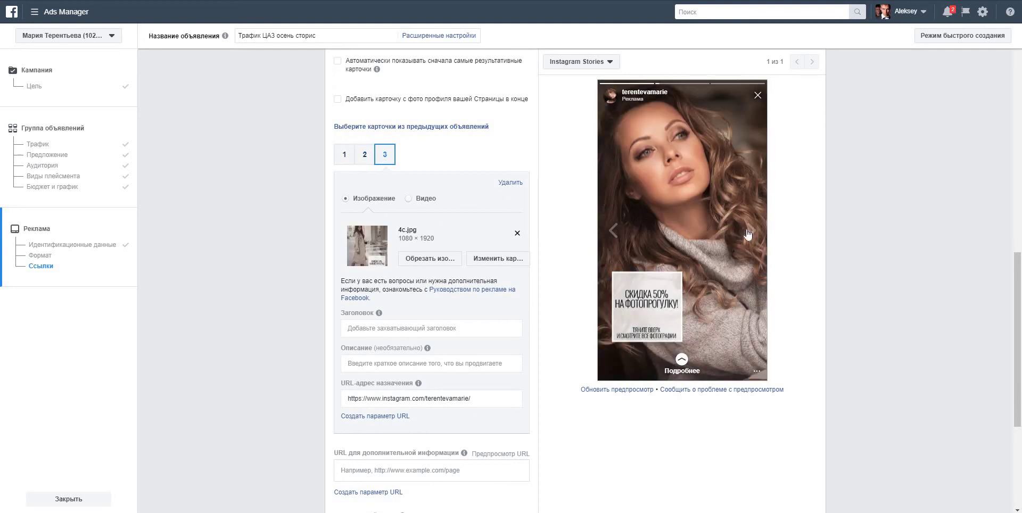
pyautogui.click(751, 232)
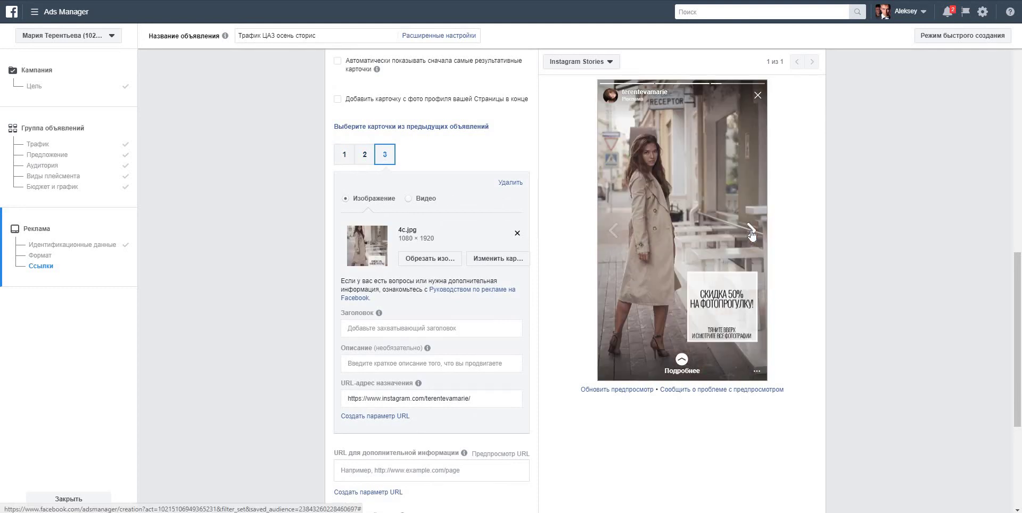
pyautogui.click(752, 232)
pyautogui.click(752, 232)
pyautogui.click(752, 232)
pyautogui.click(752, 232)
# Step: Submit the autumn Instagram Stories carousel ad for audience 3 and view the resulting campaign list
pyautogui.scroll(-4, 301, 256)
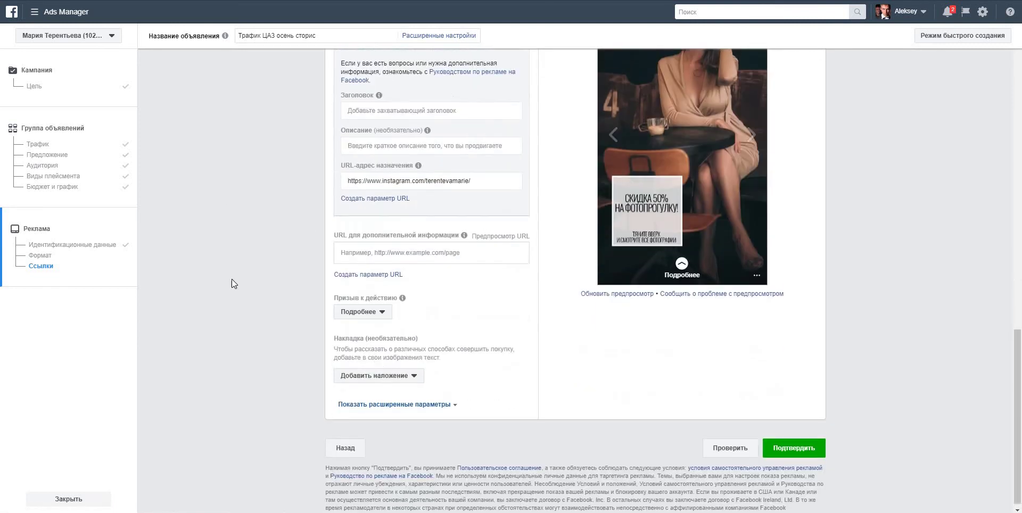
pyautogui.click(804, 446)
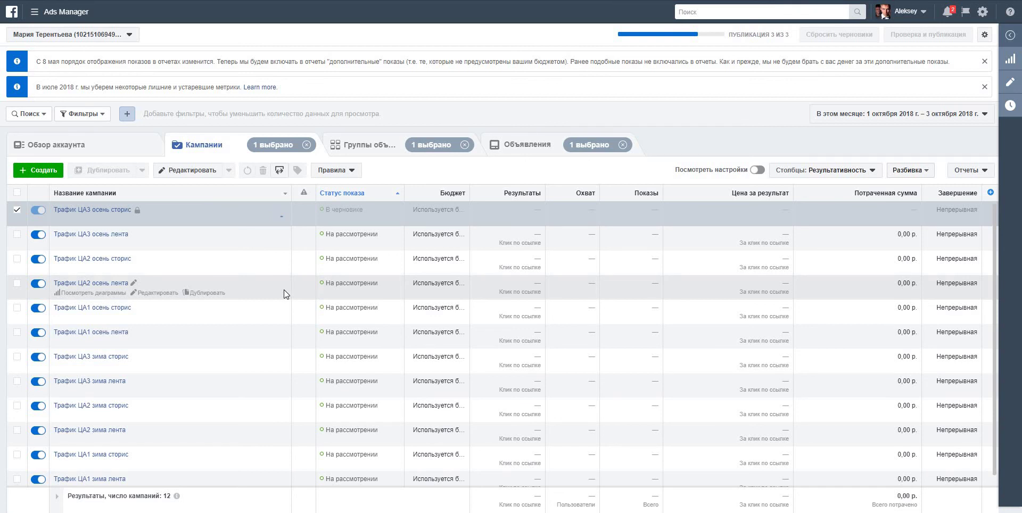
pyautogui.scroll(-1, 260, 286)
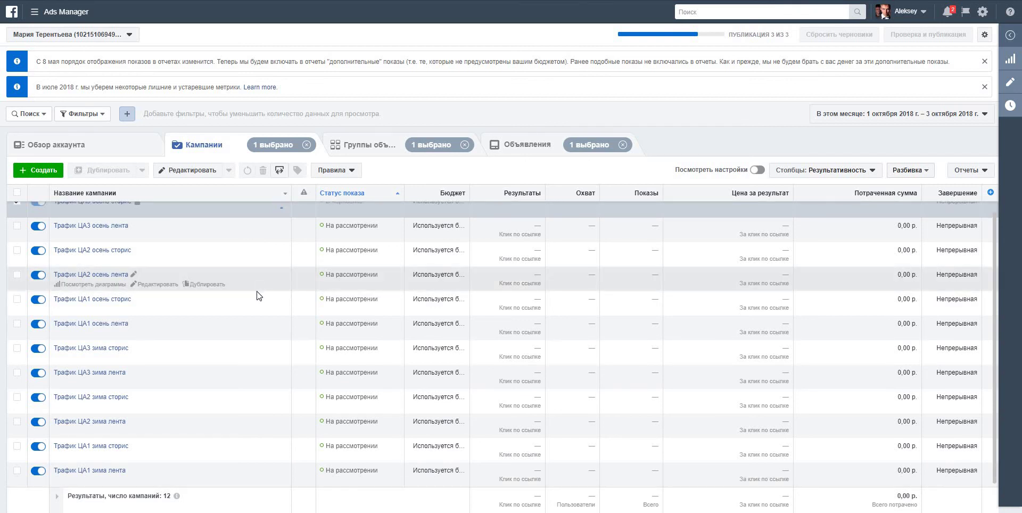